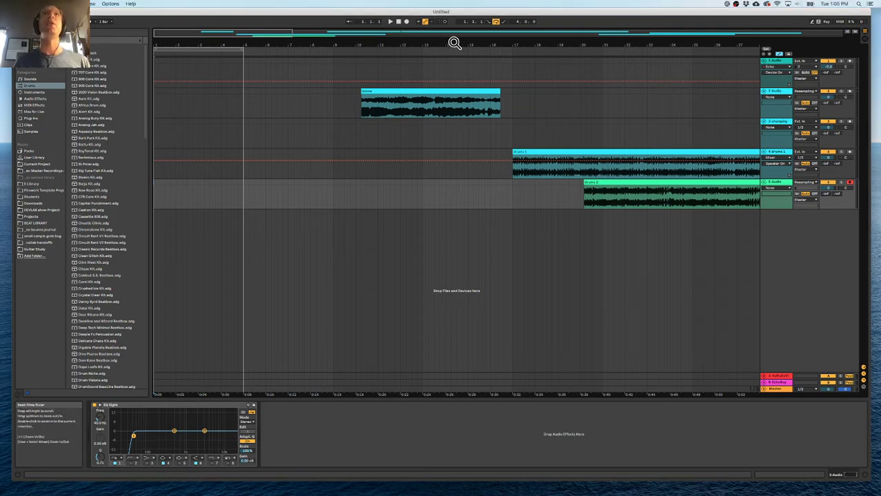
- Move the drums 2 clip on the timeline to start directly after the drums 1 clip, and hide the automation lanes
left_click_drag(452, 41, 452, 28)
left_click_drag(259, 49, 213, 48)
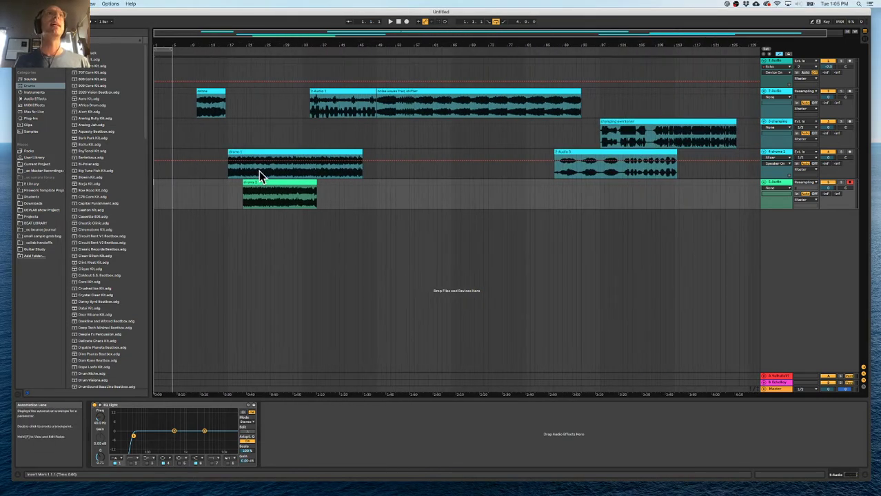
left_click_drag(261, 184, 376, 184)
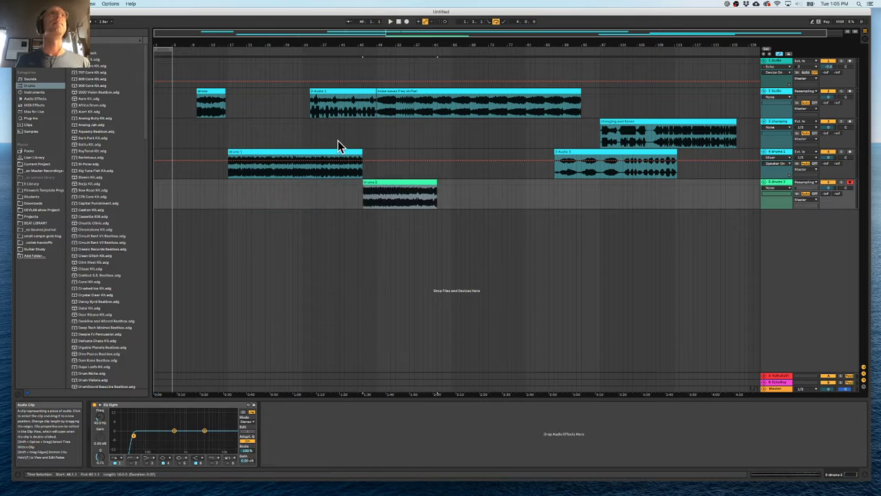
left_click_drag(207, 39, 203, 73)
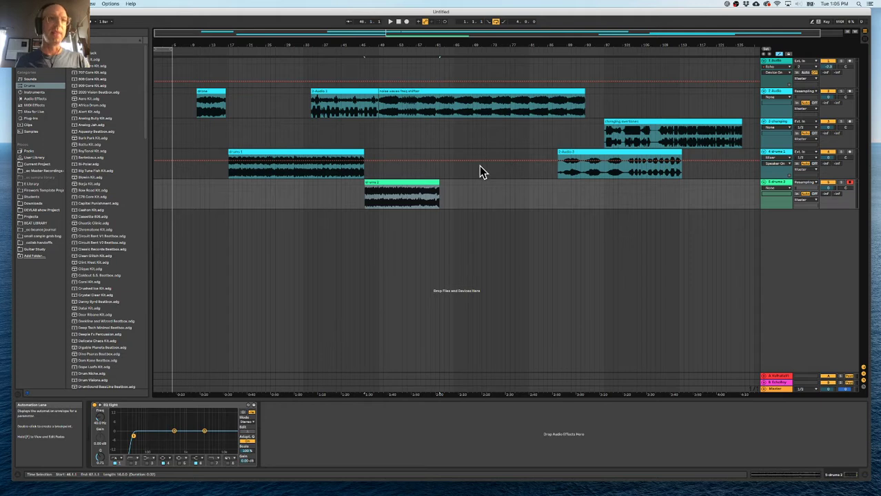
key("super+a")
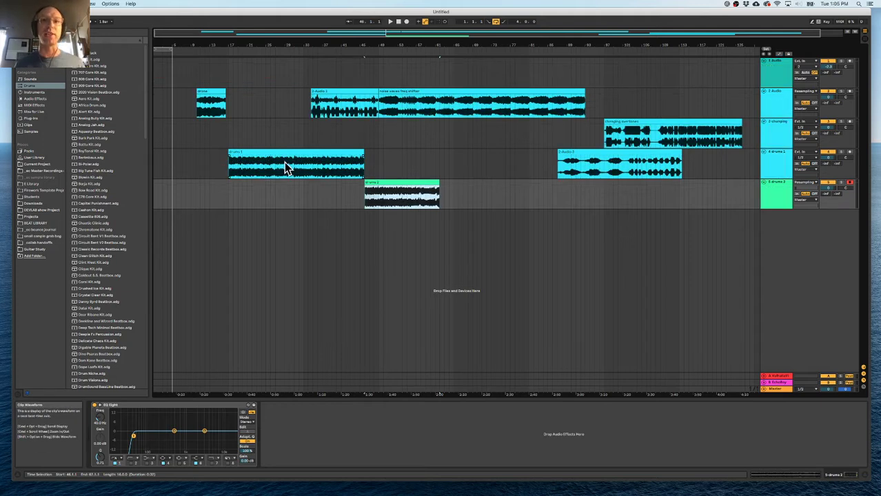
- Delete the entire chain of effect devices from the 1 Audio track, starting with the first Echo
left_click_drag(165, 43, 213, 65)
left_click(767, 74)
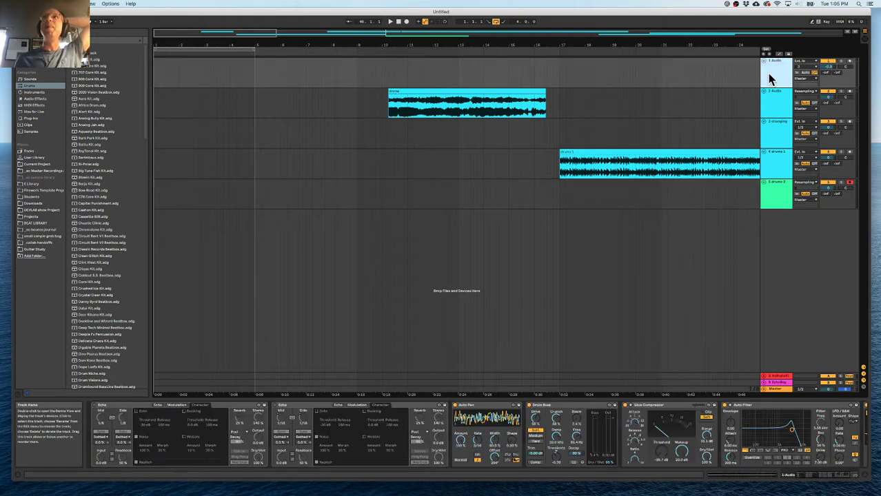
left_click(131, 406)
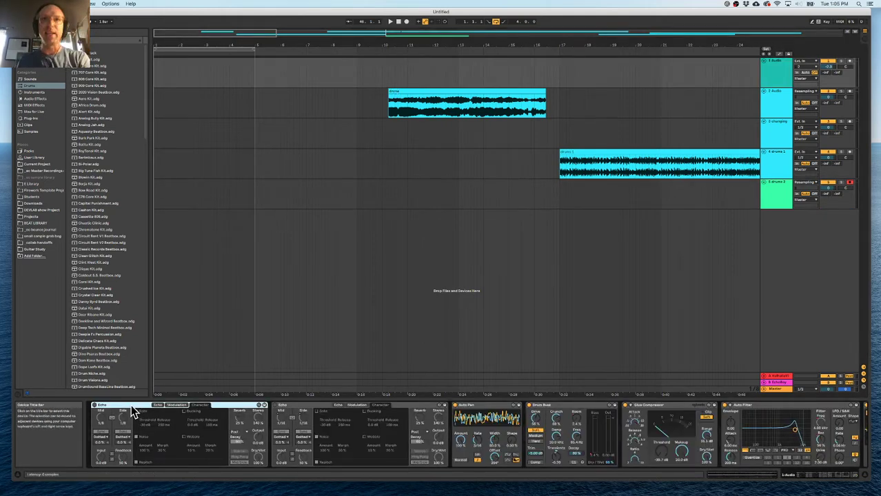
key("Delete")
key("Delete")
key("Delete")
key("Delete")
key("Delete")
key("Delete")
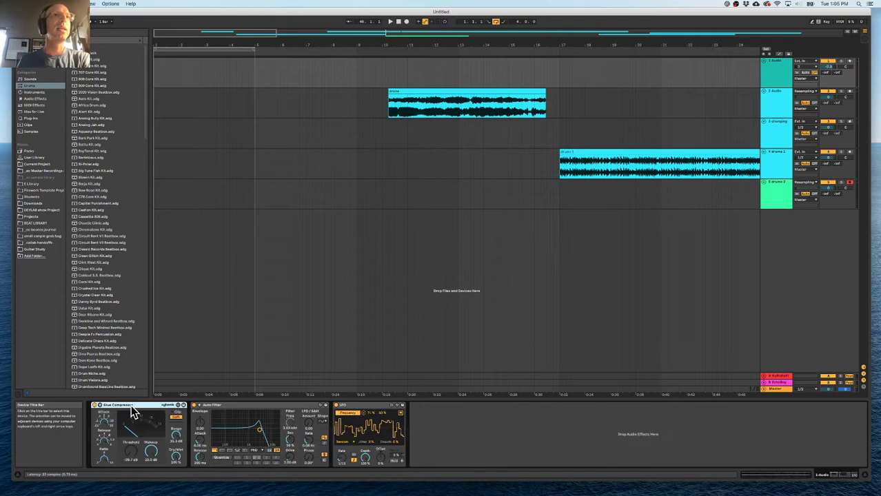
key("Delete")
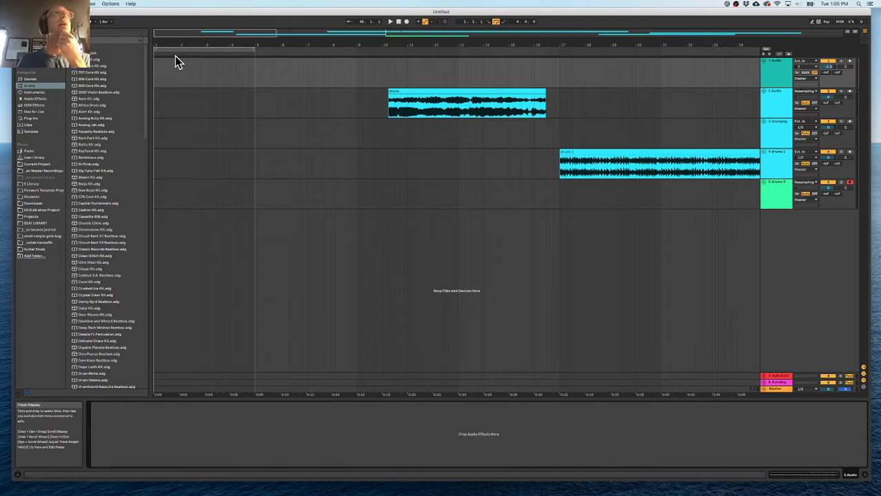
- Add an Echo audio effect with default settings to the empty 1 Audio track
left_click(160, 72)
mouse_move(155, 43)
left_mouse_down()
mouse_move(155, 76)
mouse_move(158, 59)
left_mouse_up()
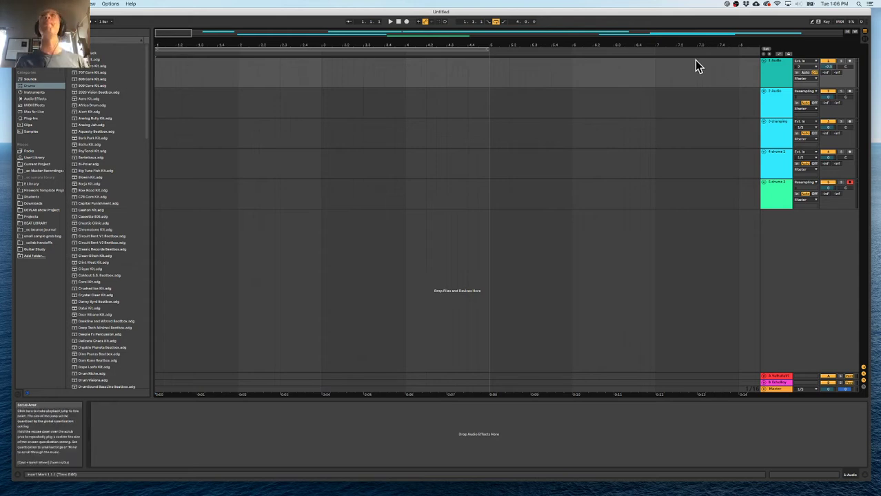
left_click(36, 93)
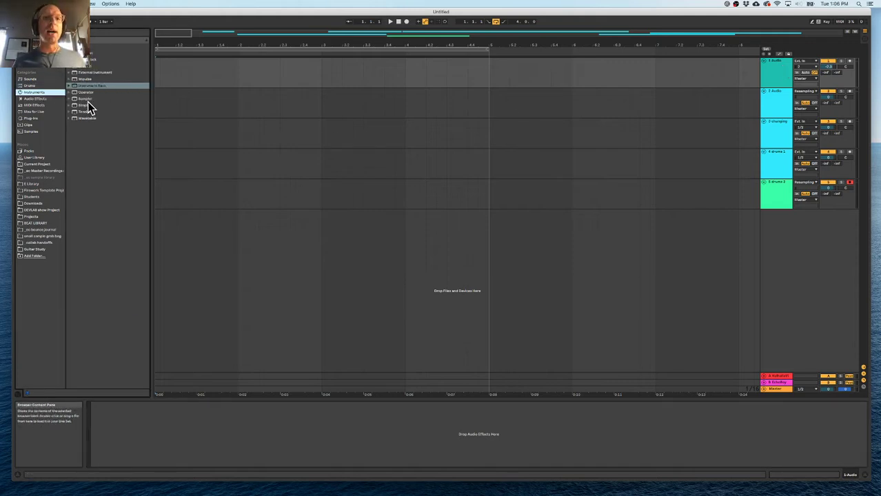
left_click(35, 98)
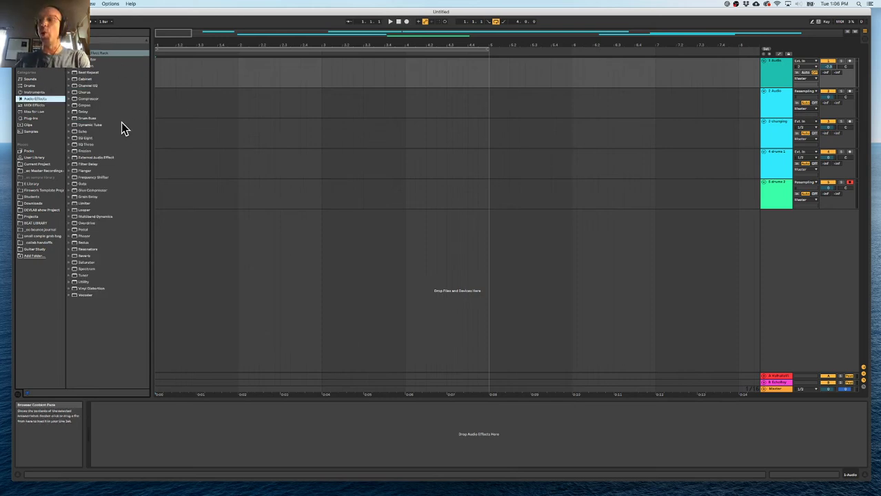
double_click(73, 131)
- Increase the display zoom in the Look/Feel preferences and narrow the browser
key("super+comma")
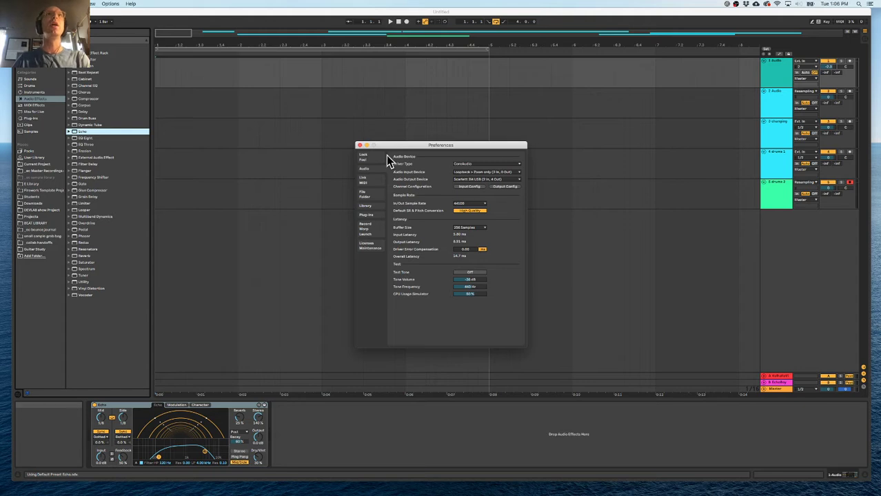
left_click(371, 160)
left_click_drag(470, 202, 470, 174)
left_click(359, 145)
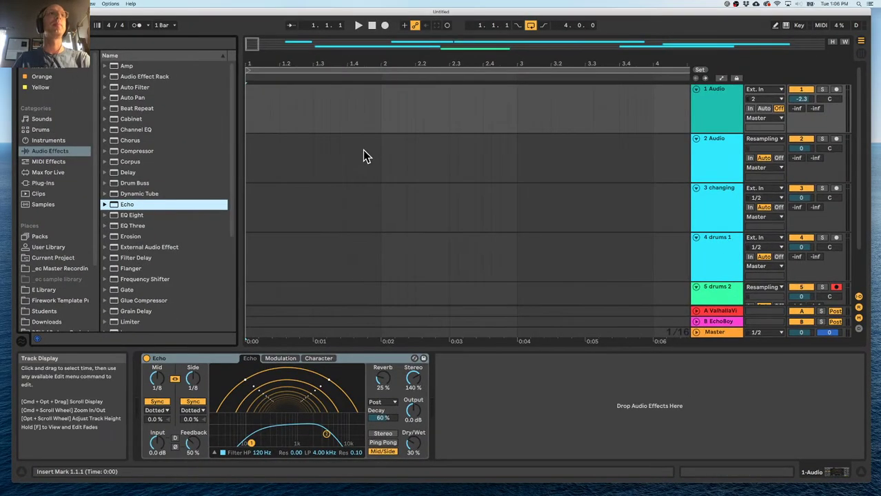
left_click_drag(238, 291, 178, 294)
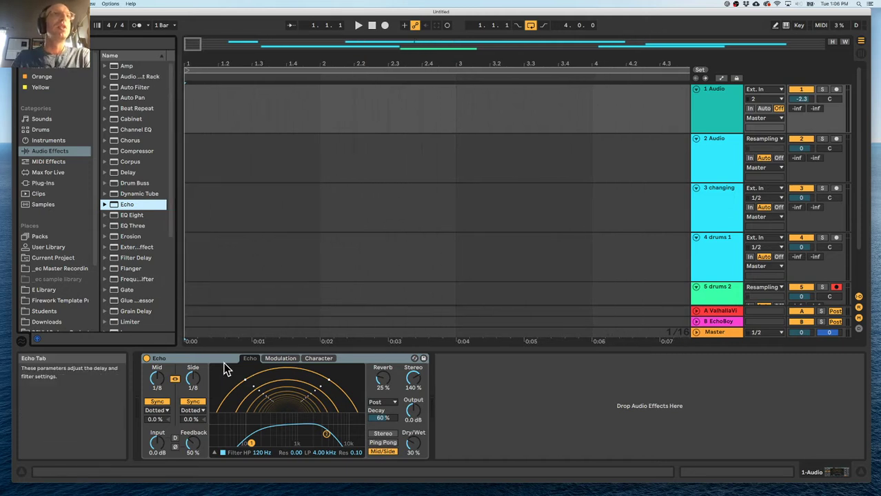
- In Echo's Character settings, set the Noise amount to 100% and turn Gate off, with the device's Dry/Wet at 100%
left_click(280, 359)
left_click(312, 361)
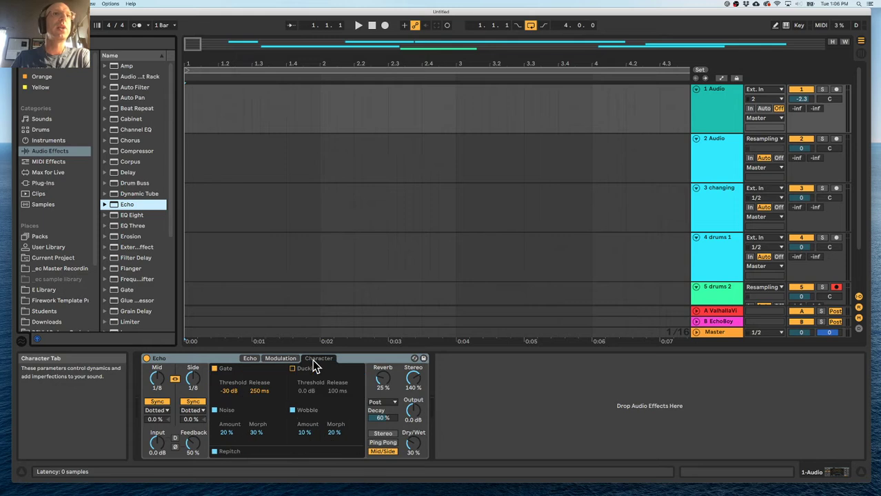
left_click_drag(225, 432, 226, 389)
left_click_drag(413, 444, 413, 400)
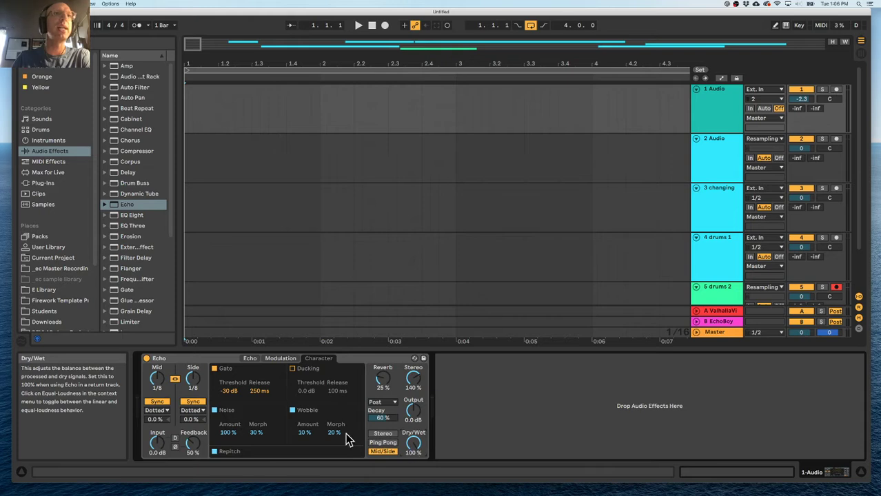
left_click(215, 370)
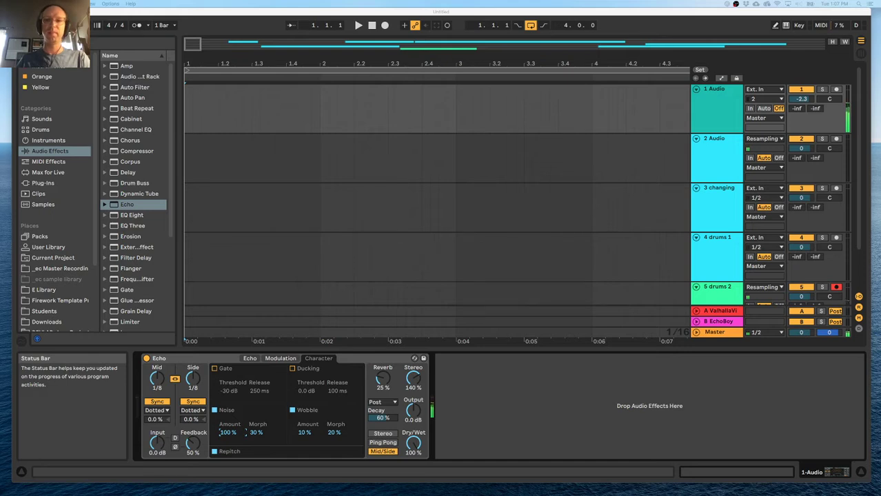
- Try 1/16, 1/4 and 1/8 for Echo's linked Mid and Side delay divisions and finish on 1/16
left_click(369, 358)
left_click(377, 358)
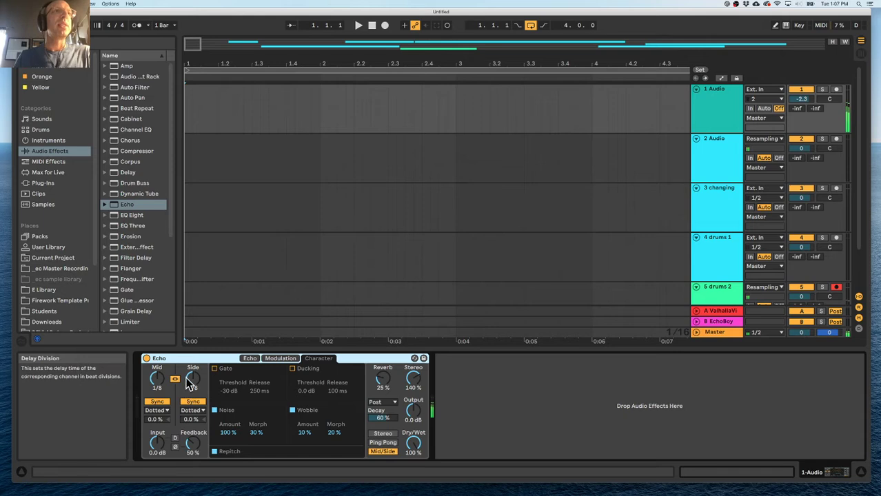
mouse_move(193, 383)
left_mouse_down()
mouse_move(193, 364)
mouse_move(195, 390)
left_mouse_up()
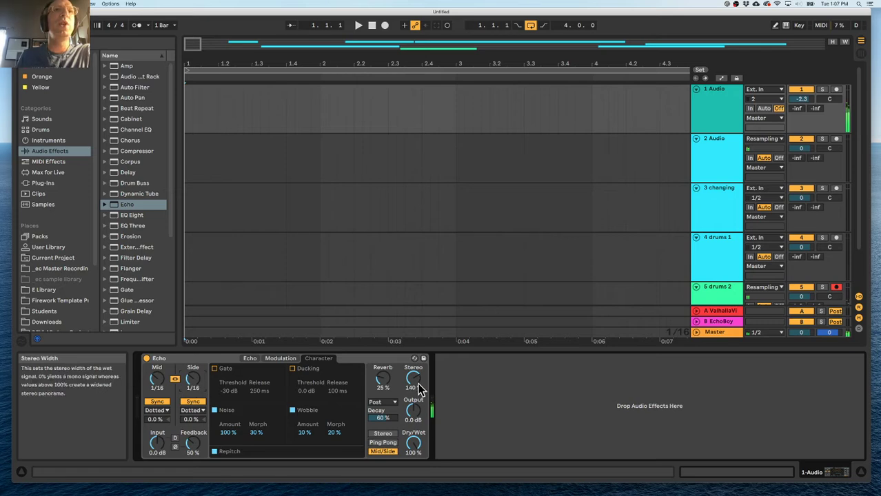
mouse_move(194, 385)
left_mouse_down()
mouse_move(194, 370)
mouse_move(195, 396)
mouse_move(196, 383)
left_mouse_up()
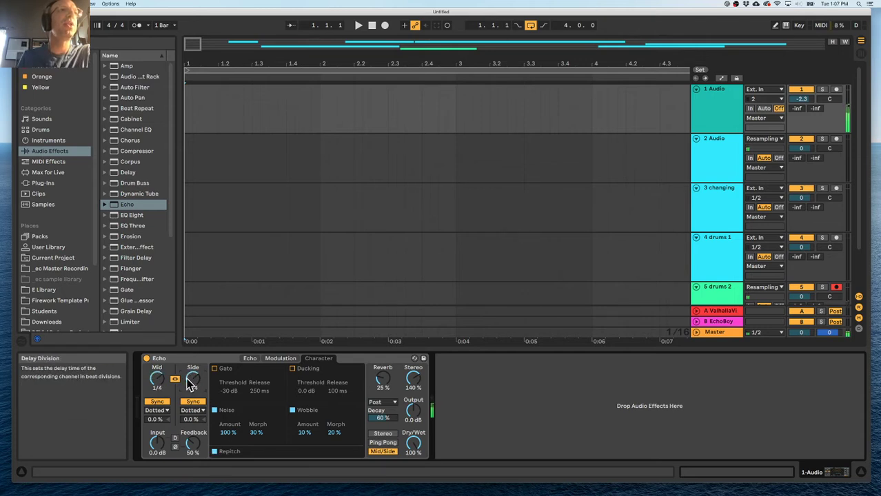
left_click_drag(156, 384, 158, 390)
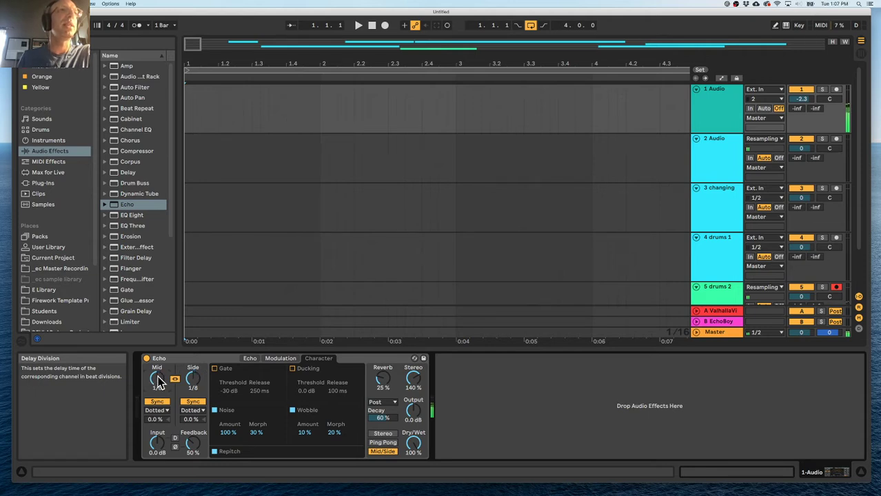
mouse_move(157, 379)
left_mouse_down()
mouse_move(157, 387)
mouse_move(156, 379)
left_mouse_up()
- Set Echo's Reverb amount to 0% and its Feedback to 57%
mouse_move(378, 385)
left_mouse_down()
mouse_move(378, 363)
mouse_move(378, 395)
mouse_move(383, 361)
mouse_move(374, 399)
left_mouse_up()
left_click_drag(193, 441, 193, 421)
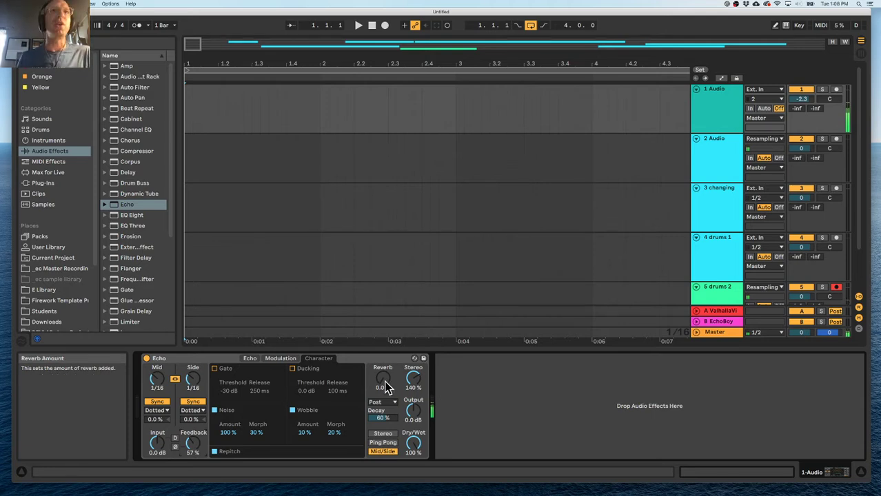
left_click_drag(197, 61, 197, 40)
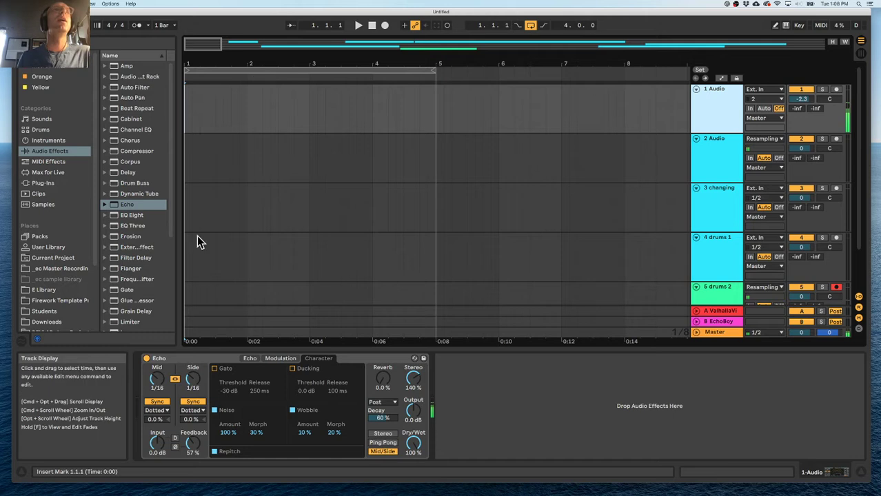
left_click(191, 450)
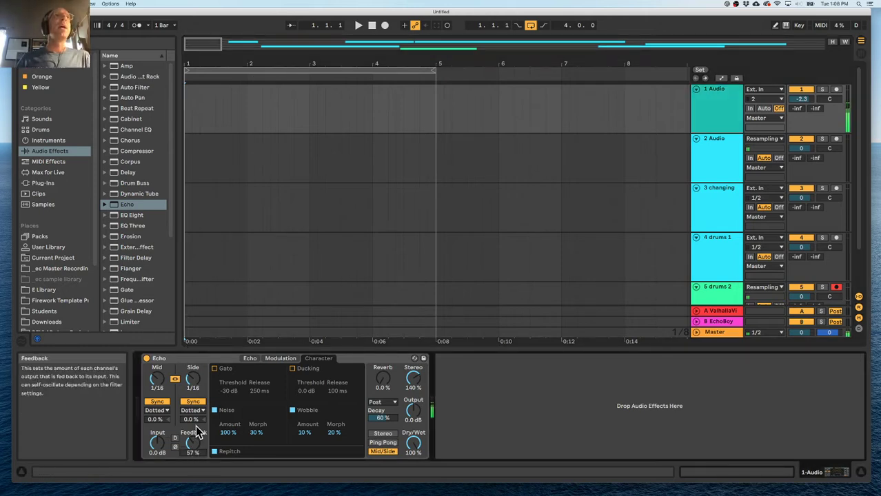
- Select the first four bars of the 1 Audio track and loop that selection
key("space")
left_click_drag(184, 106, 438, 117)
key("super+l")
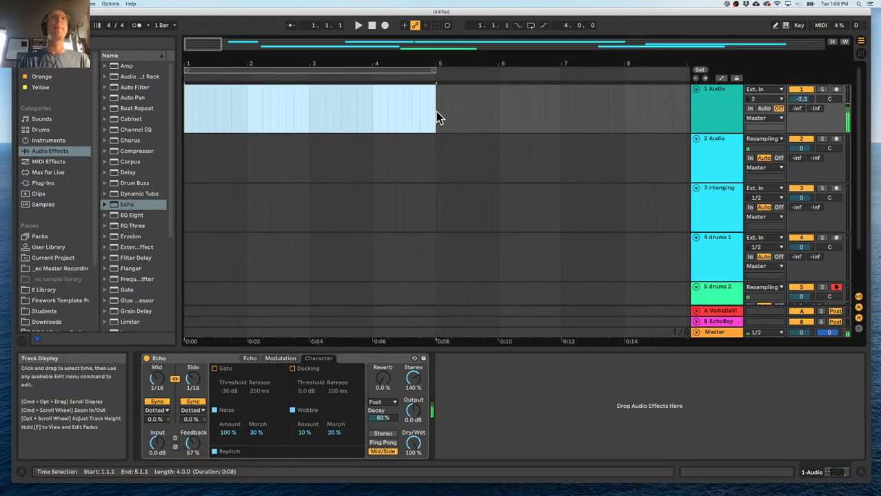
key("super+l")
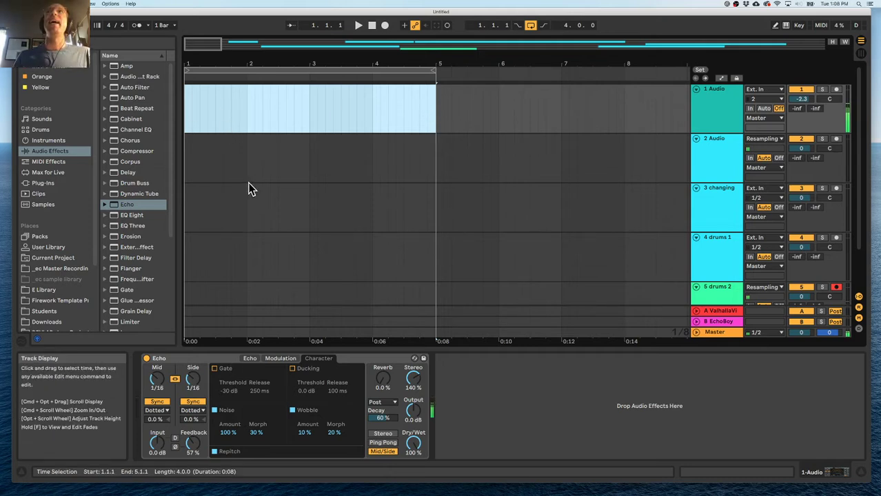
- Show the automation lanes and set Echo's Feedback to 62%
key("a")
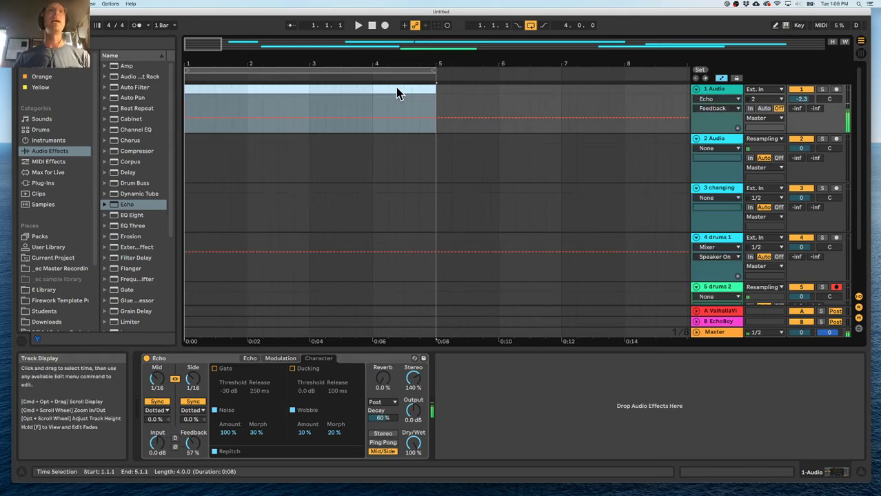
left_click(191, 117)
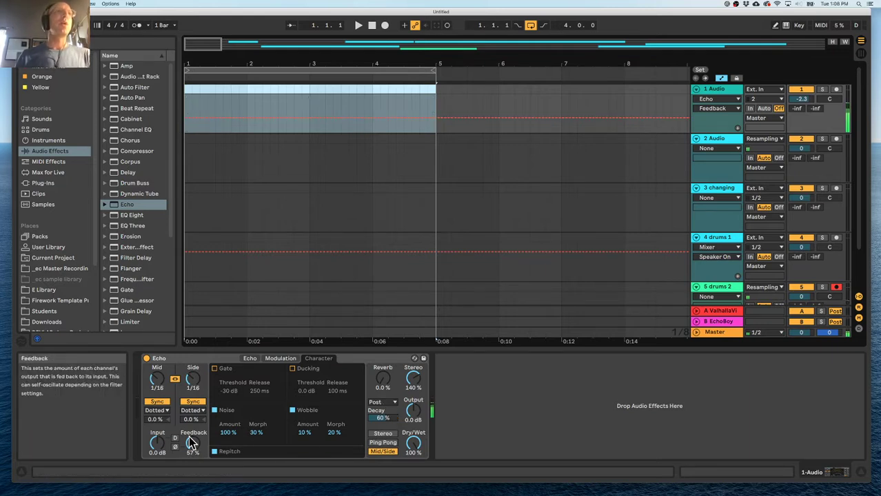
left_click_drag(192, 443, 192, 440)
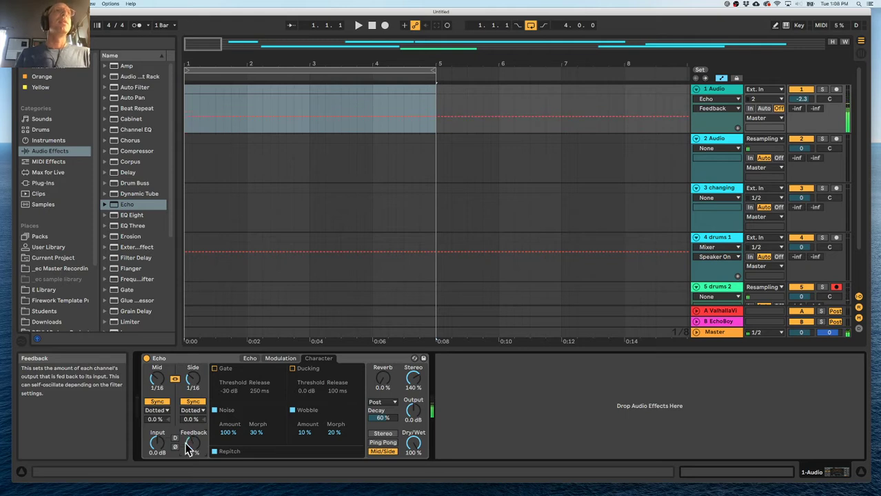
- Insert a rising ramp shape over the first two bars of Echo's Feedback automation and play it from the start
left_click(309, 109)
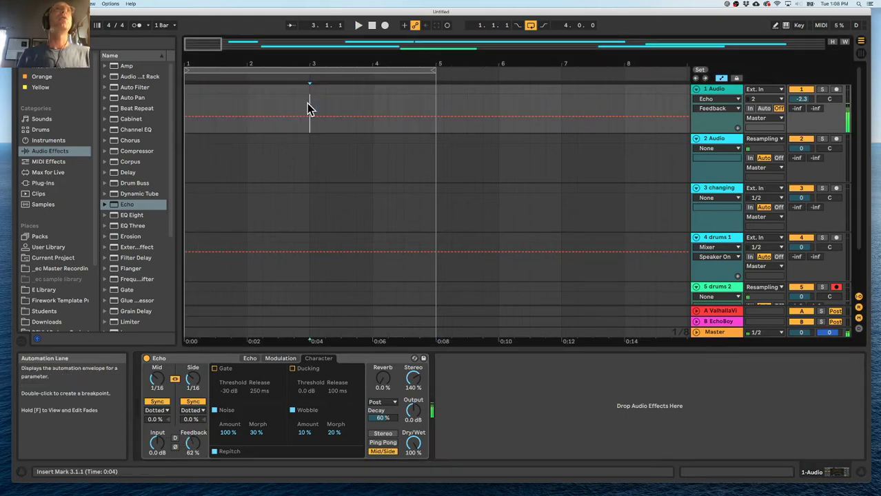
left_click_drag(296, 110, 185, 111)
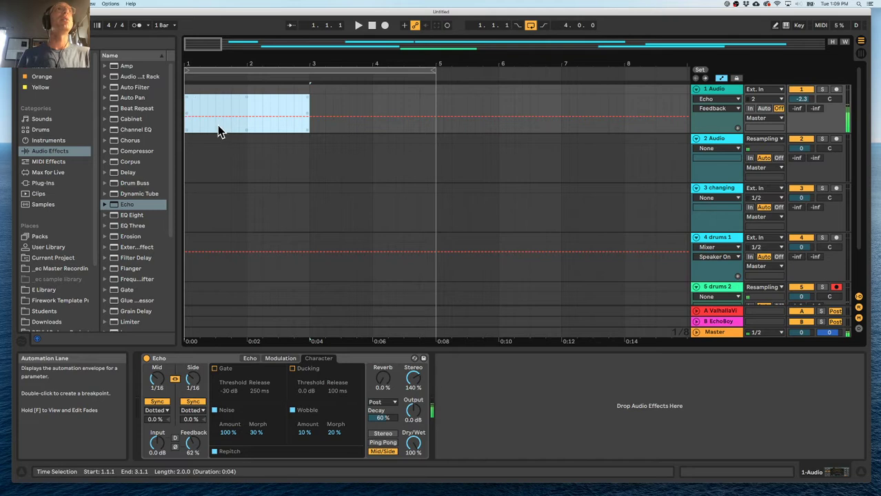
right_click(209, 121)
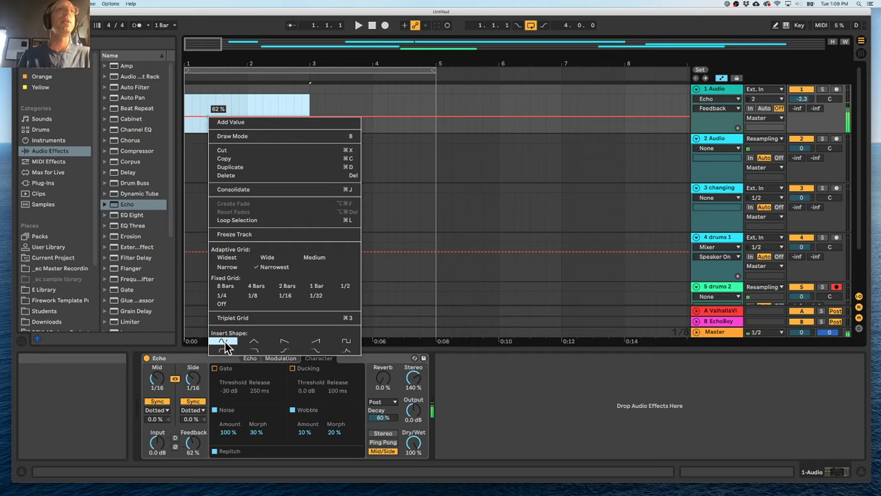
left_click(315, 346)
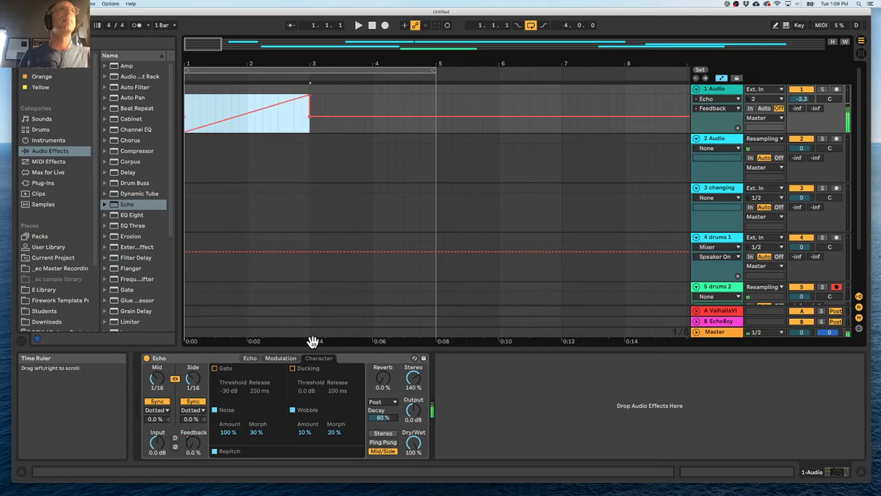
left_click(190, 104)
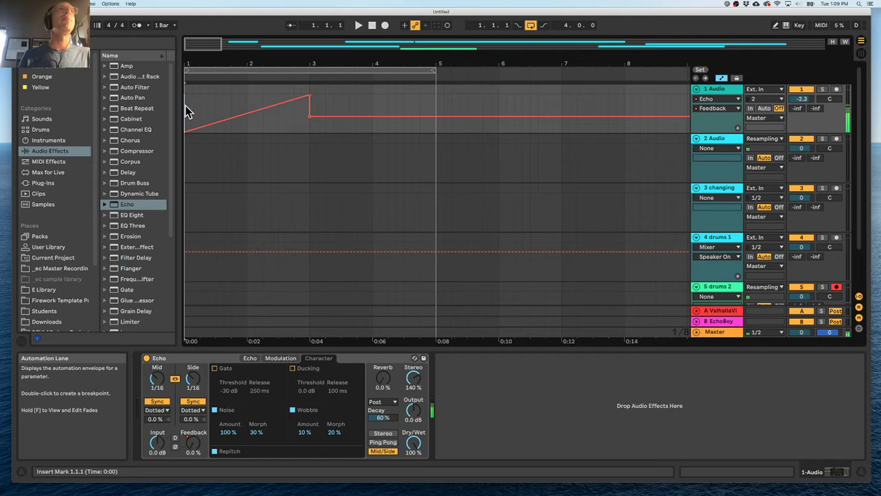
key("space")
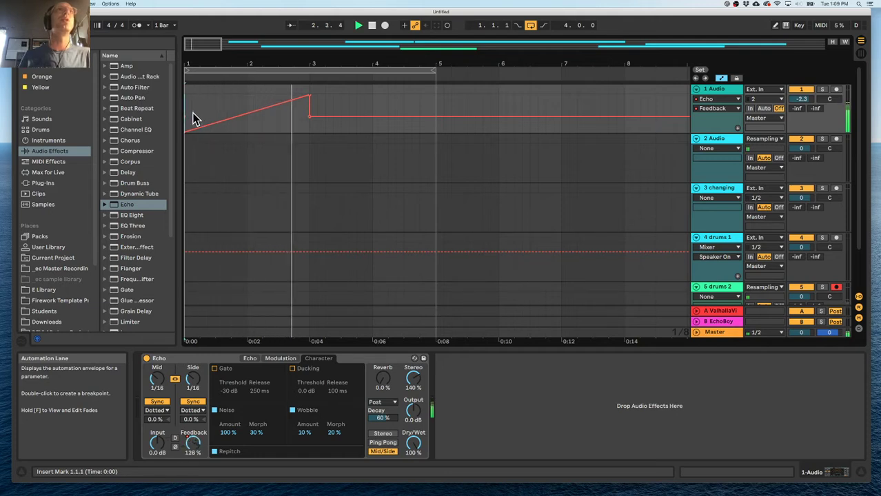
- Duplicate the Feedback ramp from bars 1–2 onto bars 3–4 of the 1 Audio track and play the loop
left_click_drag(309, 128, 187, 131)
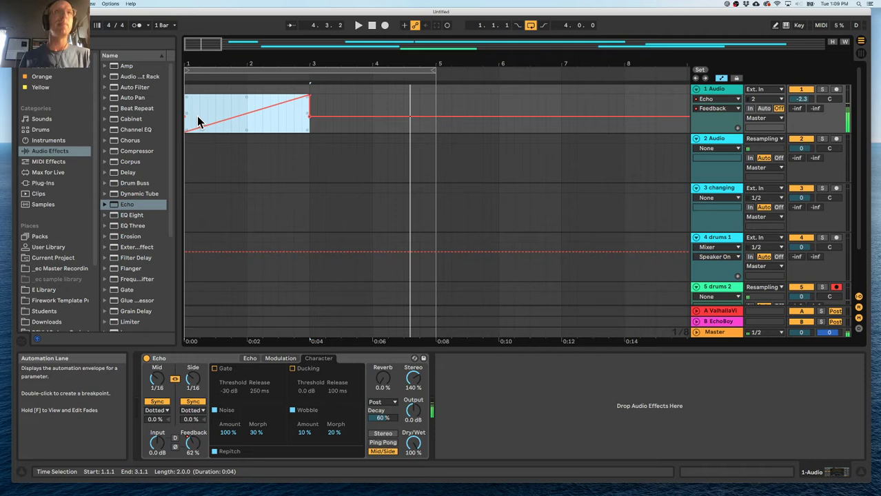
key("super+d")
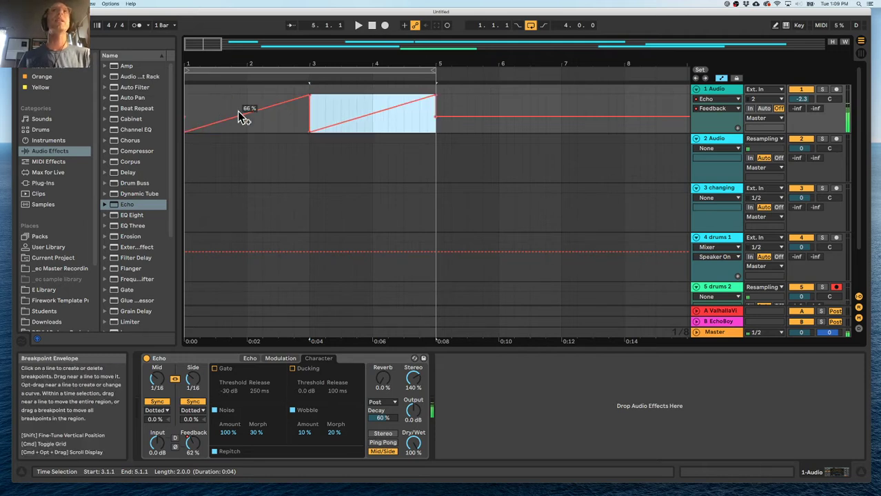
left_click(412, 119)
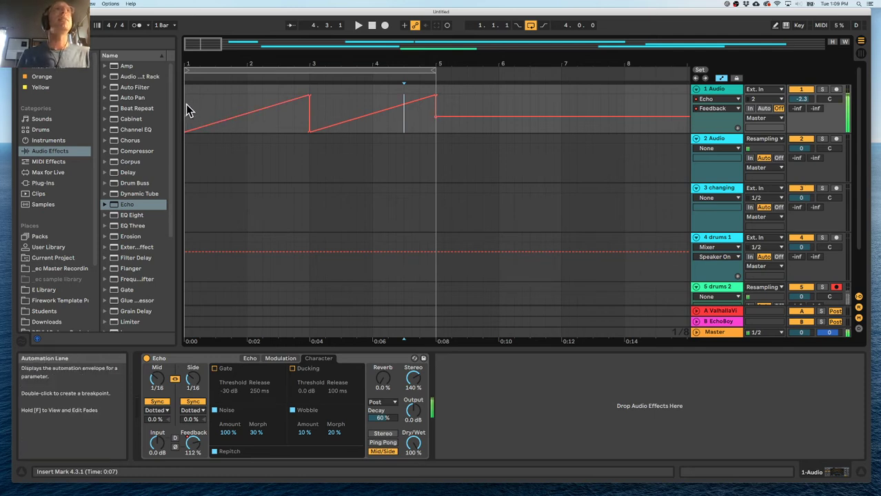
key("space")
left_click(320, 119)
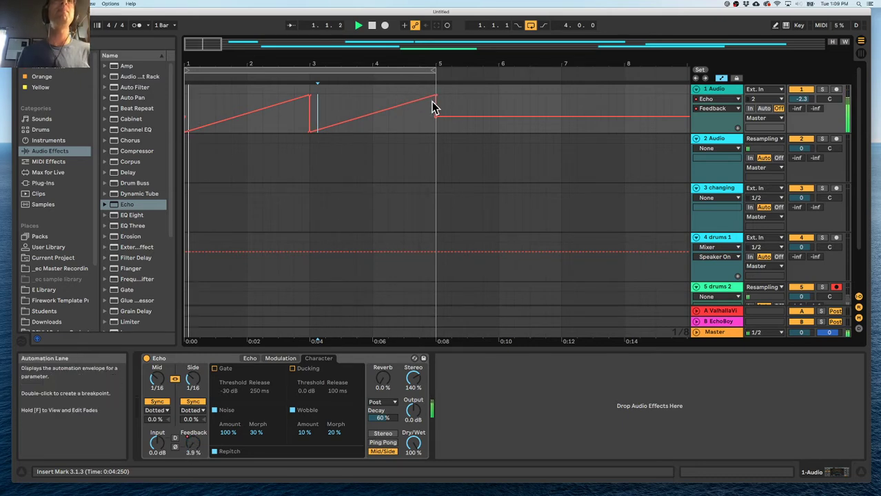
- Move the second Feedback ramp's peak about half a bar earlier and raise the starting points of both ramps
left_click_drag(429, 95, 406, 96)
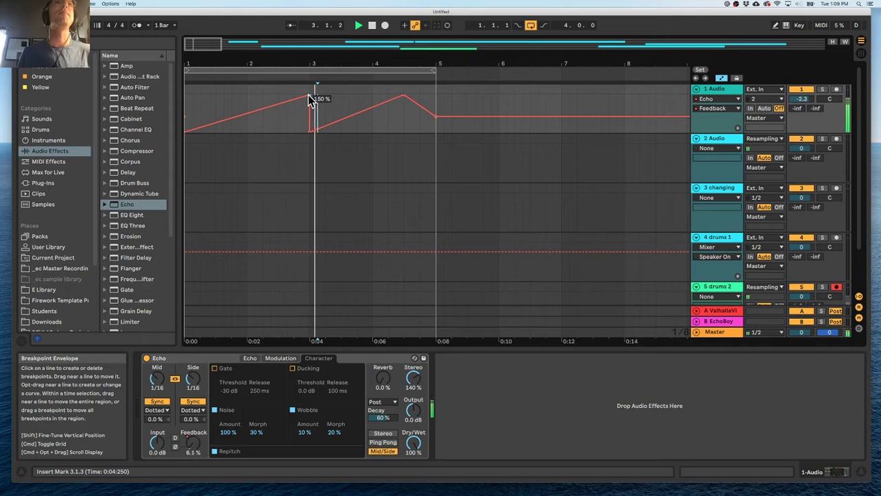
left_click_drag(311, 132, 309, 118)
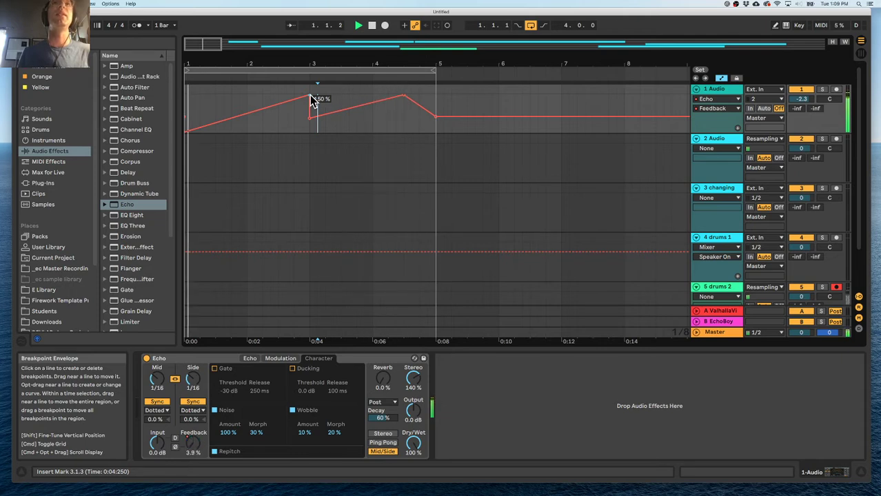
left_click_drag(187, 130, 187, 123)
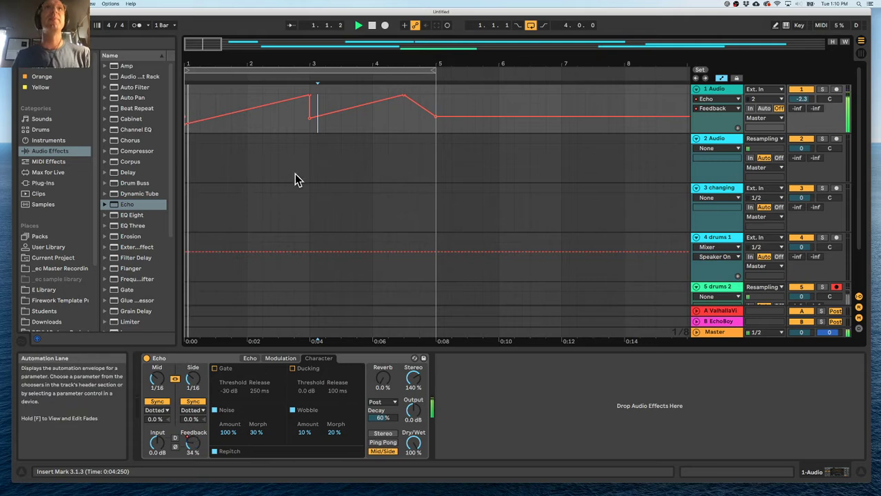
- Arm the 2 Audio track with Resampling as its input and record the four-bar feedback loop onto it
left_click(725, 142)
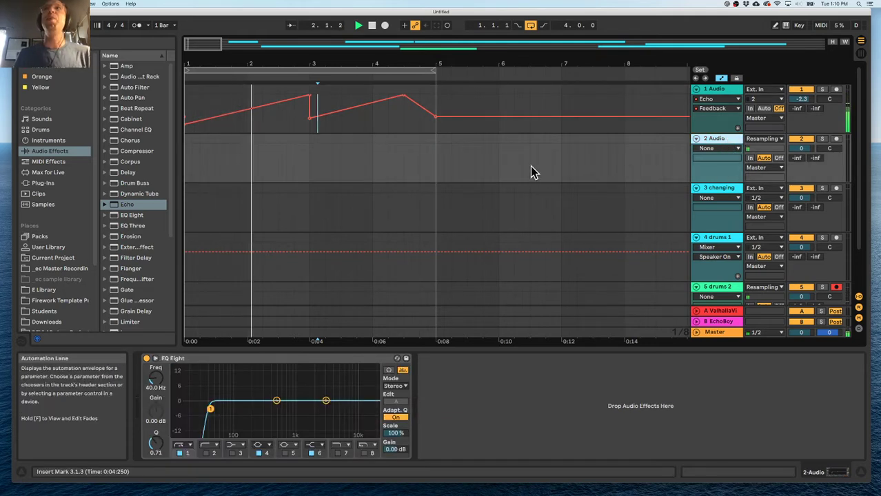
left_click_drag(507, 60, 507, 43)
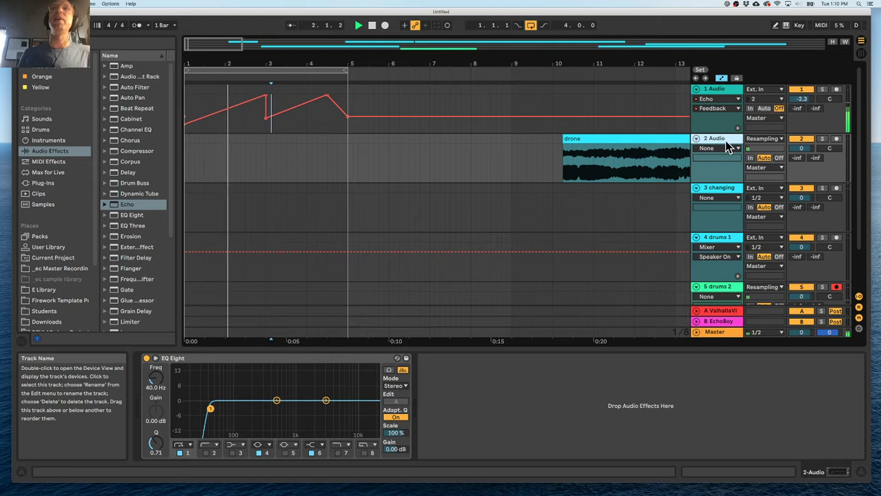
left_click(763, 140)
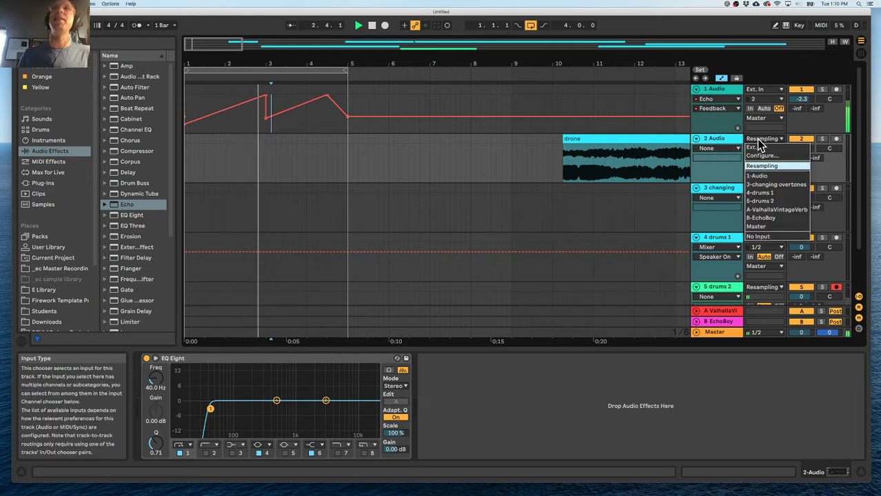
left_click(782, 167)
left_click(835, 139)
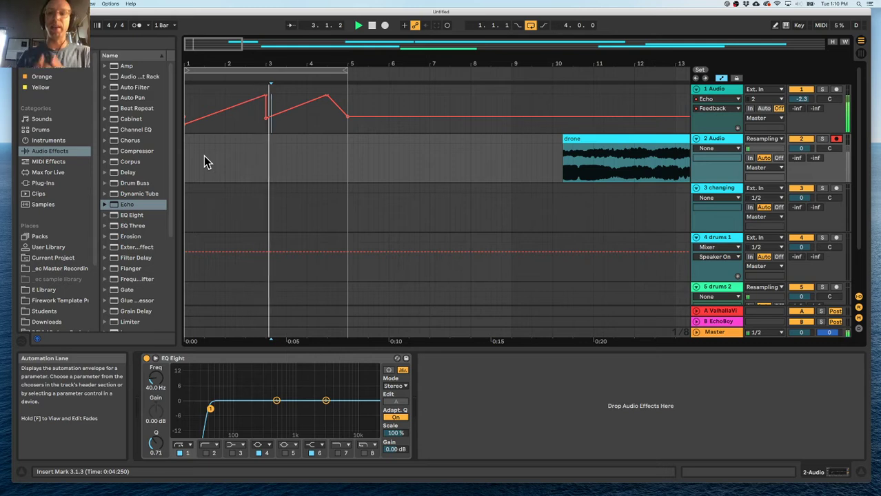
left_click(385, 25)
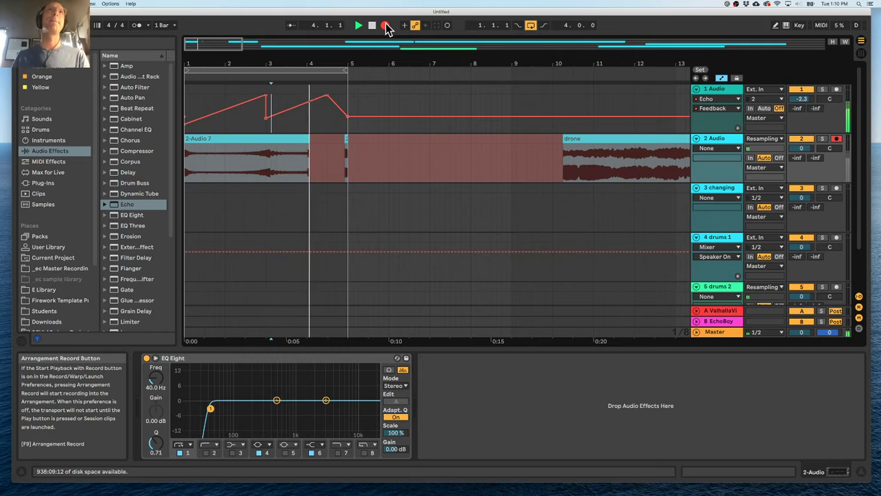
left_click(386, 26)
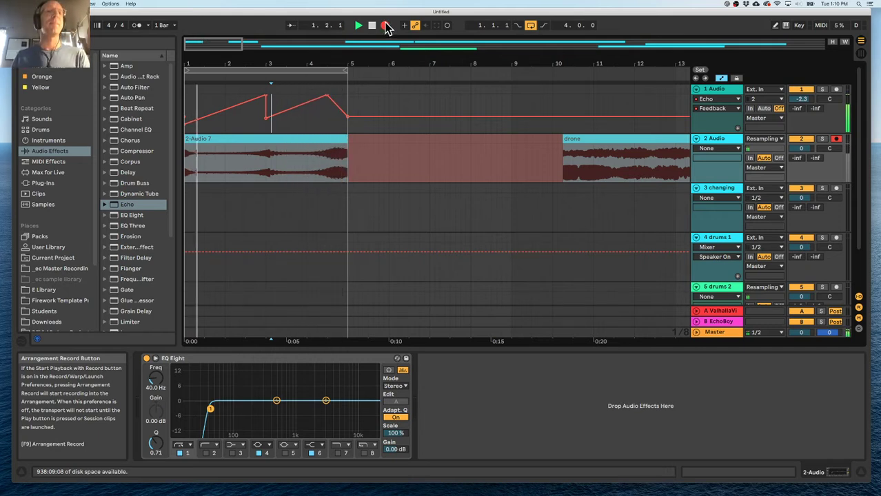
- Name the trimmed recording on the 2 Audio track "feedback waves" and open its sample details
left_click(226, 138)
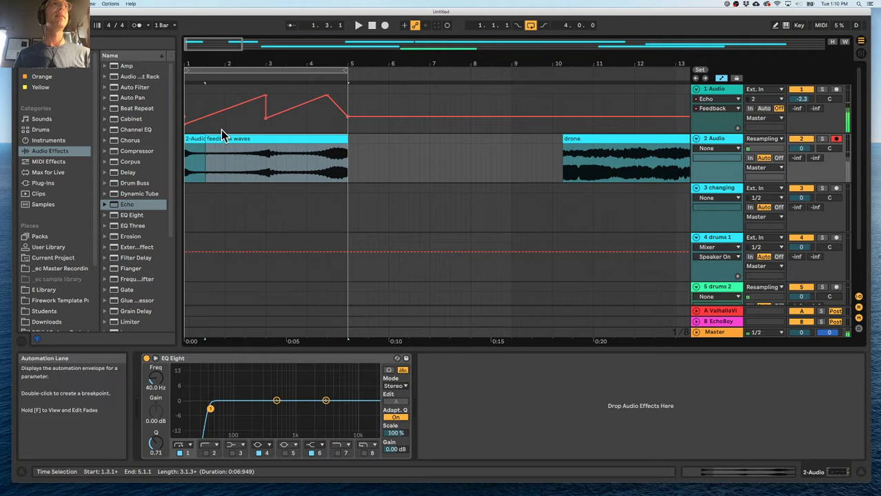
left_click(253, 139)
left_click_drag(443, 348, 443, 331)
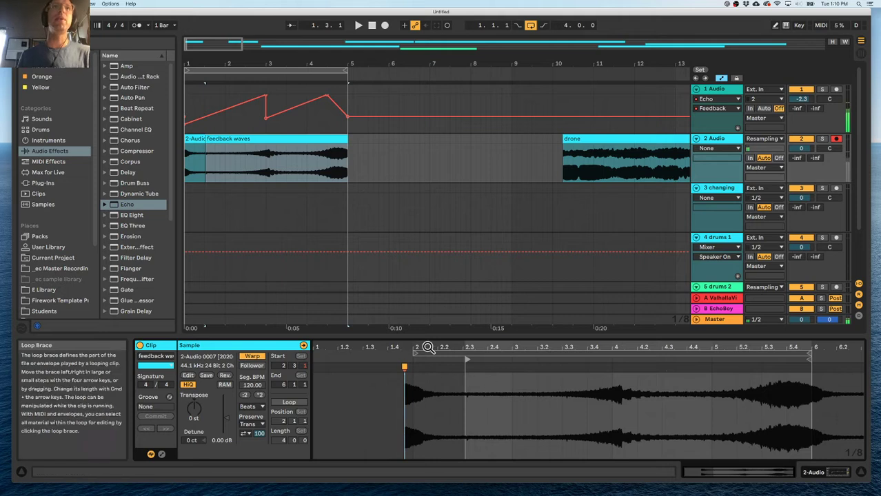
- Move the feedback waves clip up against the drone clip, extending its start to about 6.1.3, and delete the leftover fragment at bar 1
left_click_drag(269, 151, 479, 153)
left_click_drag(420, 141, 308, 145)
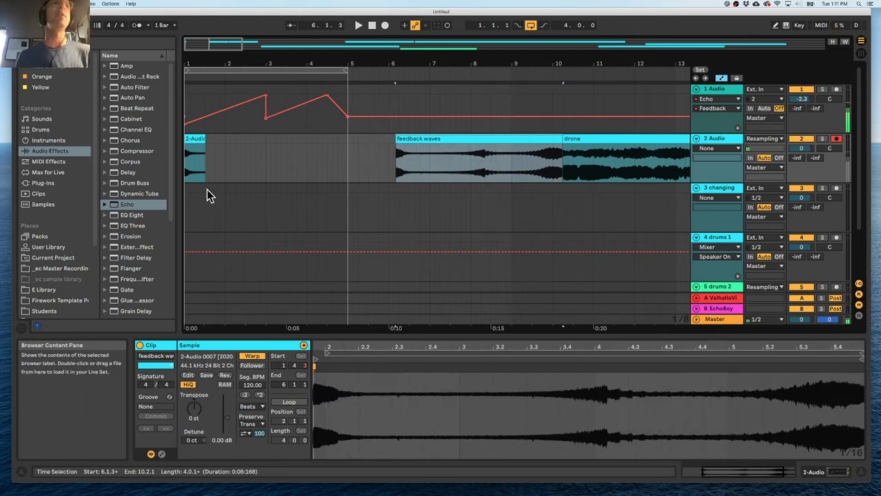
left_click(193, 141)
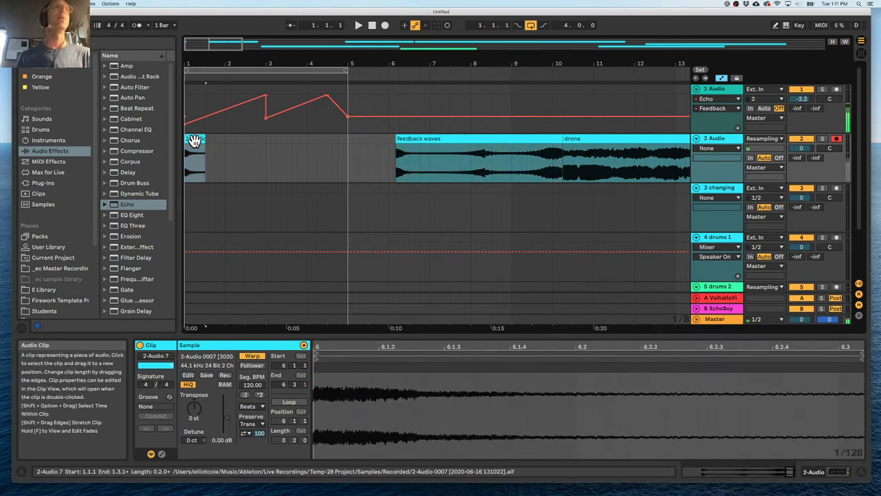
key("Delete")
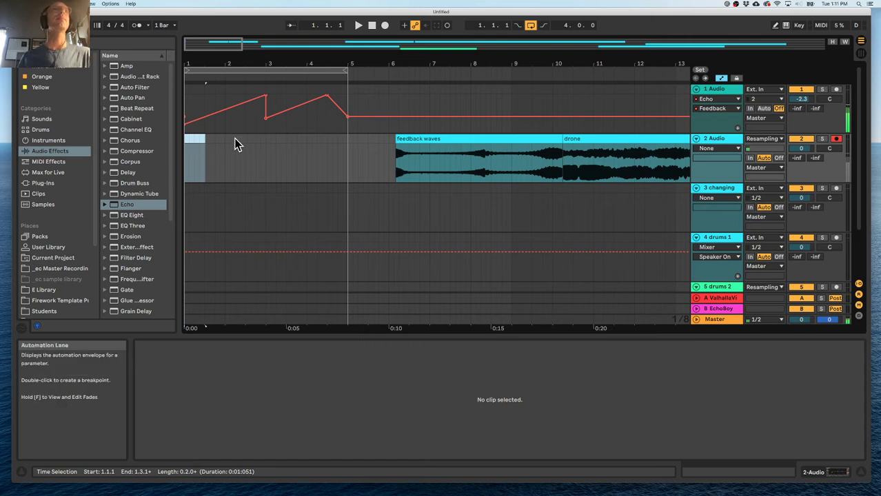
- Move the feedback waves and drone clips together to about bar 22 on the 2 Audio track
left_click(209, 144)
left_click_drag(293, 65, 232, 68)
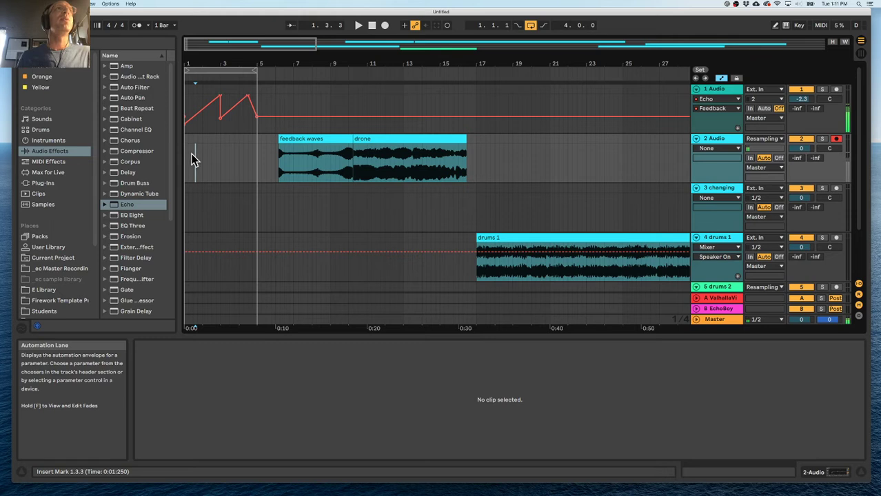
left_click_drag(254, 67, 197, 64)
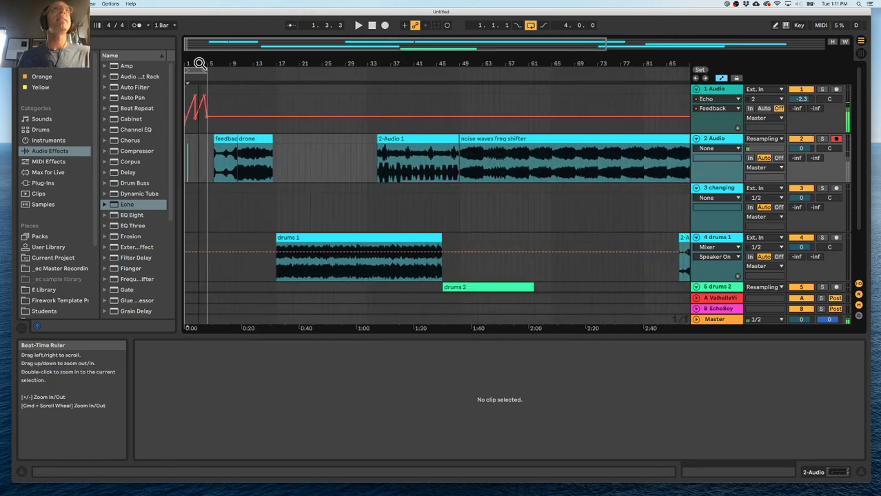
left_click(252, 139)
left_click(232, 136, "shift")
left_click_drag(222, 139, 310, 141)
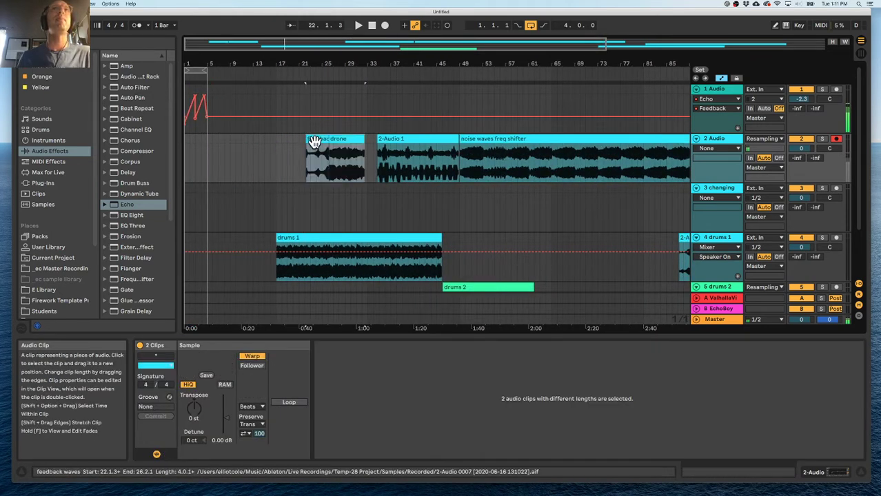
scroll(579, 204, "down", 3)
scroll(578, 202, "up", 3)
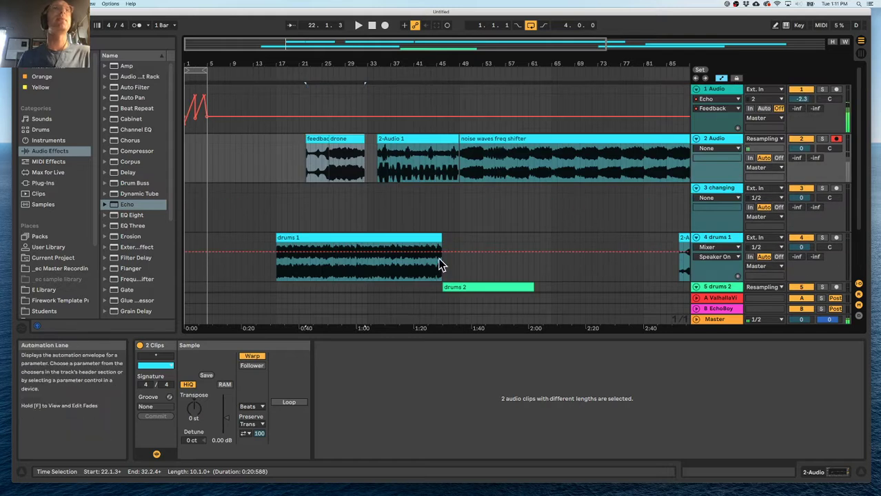
- Lower the Master volume to -6.5 dB and play the 1 Audio track's feedback loop from bar 1
left_click_drag(187, 65, 187, 148)
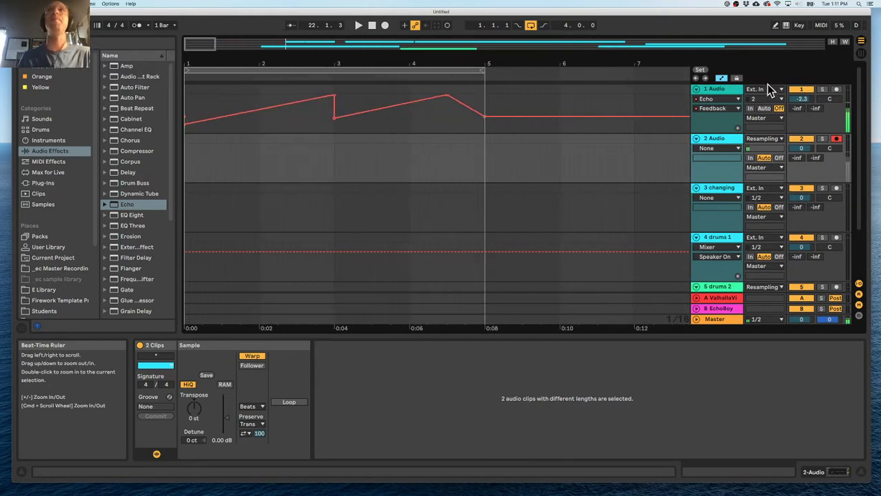
left_click(714, 89)
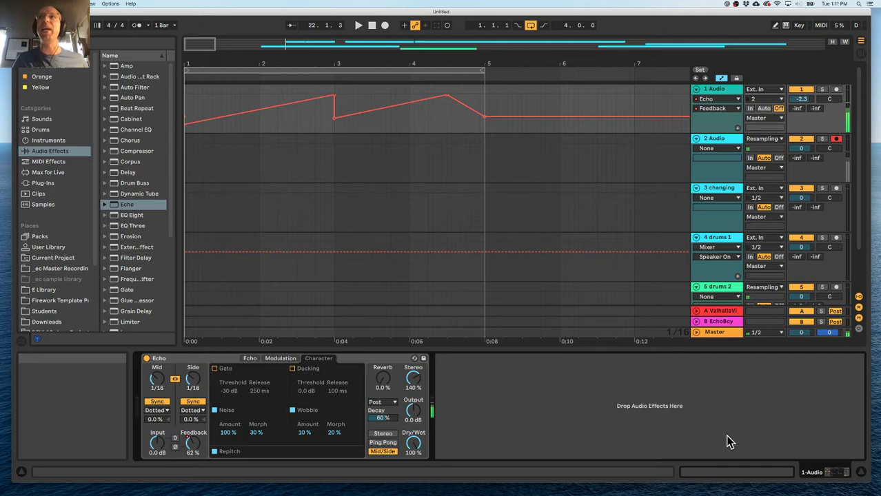
left_click_drag(800, 332, 800, 345)
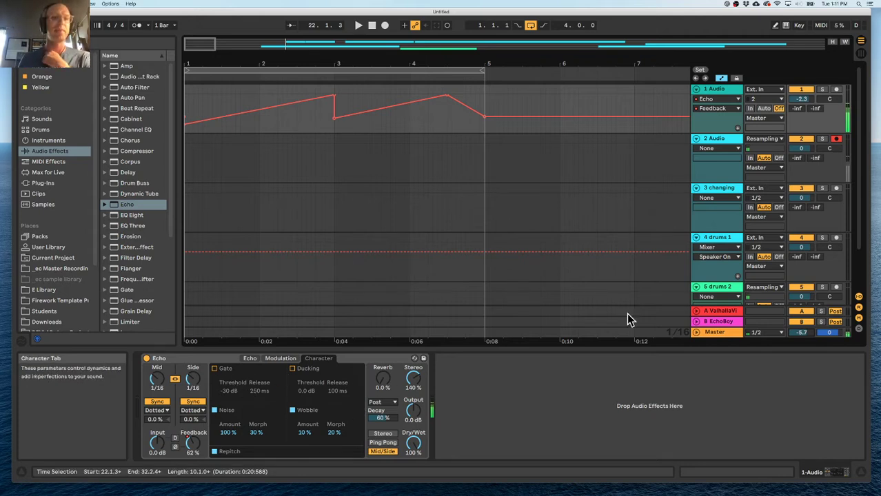
left_click_drag(801, 333, 801, 336)
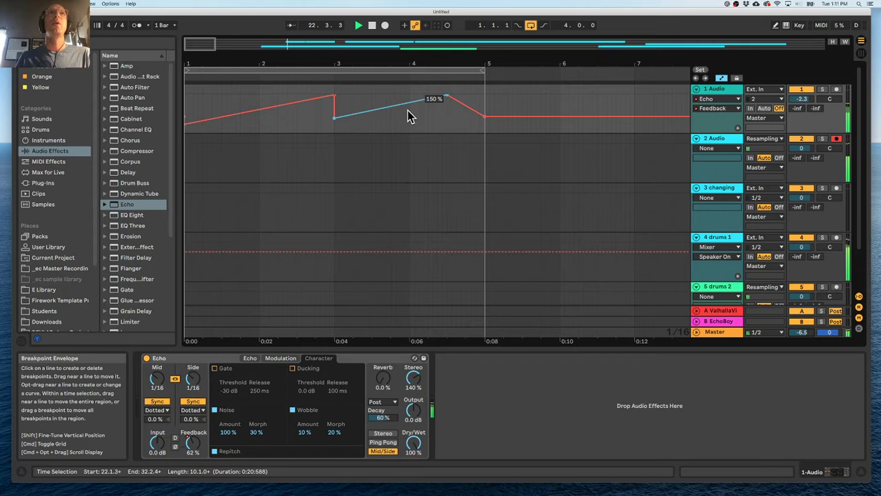
key("space")
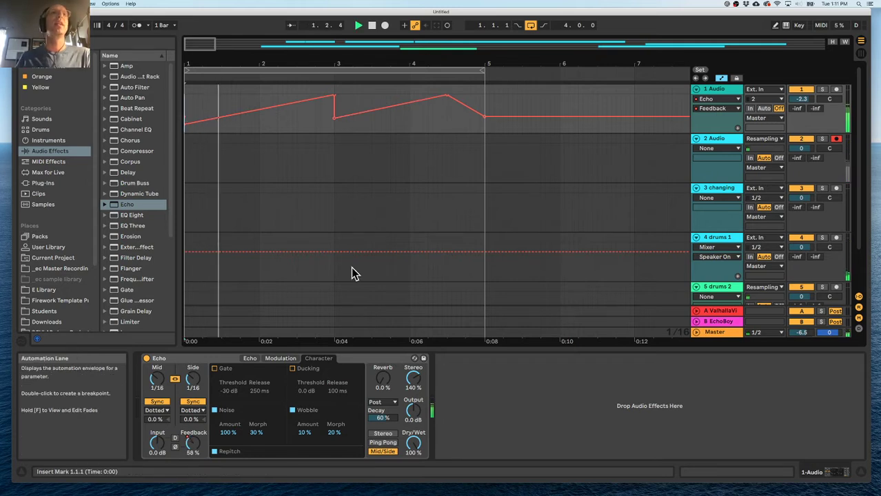
- Audition Echo's Reverb amount at 85% and 15% while the loop plays, and return it to 0%
left_click(384, 381)
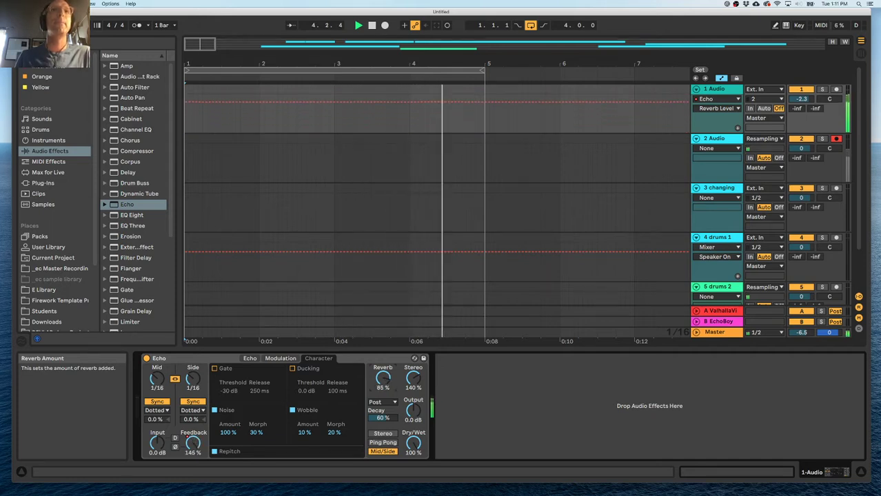
left_click_drag(383, 377, 382, 338)
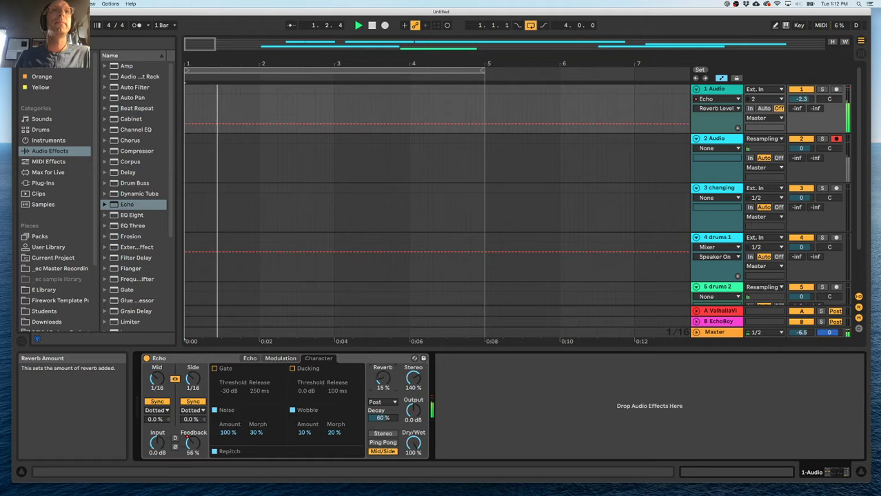
mouse_move(383, 378)
left_mouse_down()
mouse_move(382, 406)
mouse_move(382, 351)
mouse_move(383, 408)
mouse_move(382, 352)
mouse_move(381, 376)
left_mouse_up()
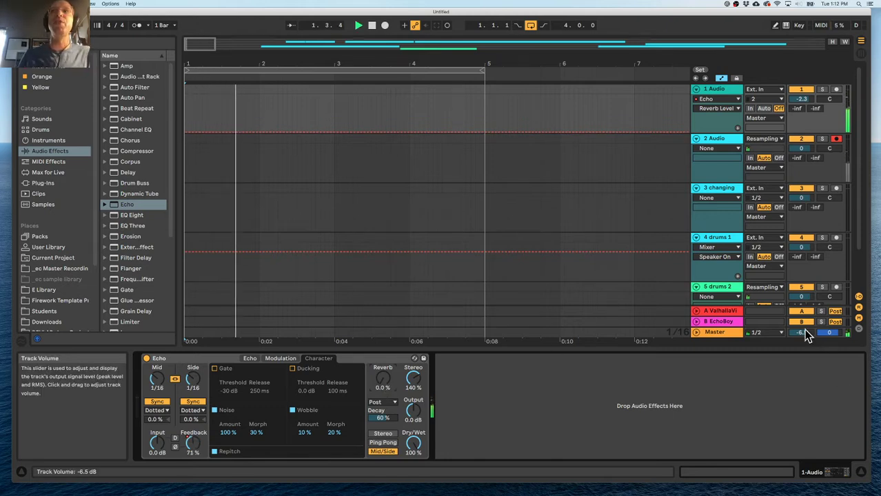
- Lower the Master volume to -7.6 dB and restart the loop from bar 1
left_click_drag(805, 332, 805, 336)
left_click(372, 25)
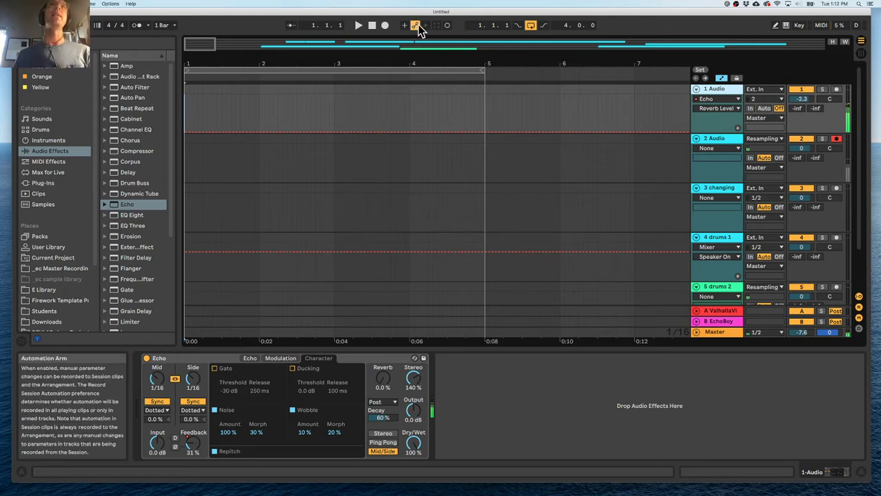
left_click(357, 26)
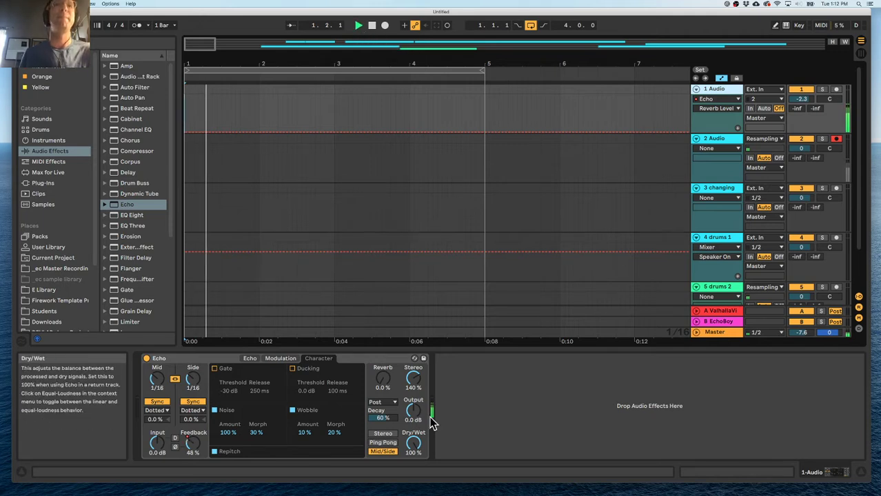
- Disarm the 2 Audio track and record movements of Echo's Reverb amount as automation over the four-bar loop
left_click(836, 89)
left_click_drag(383, 378, 382, 373)
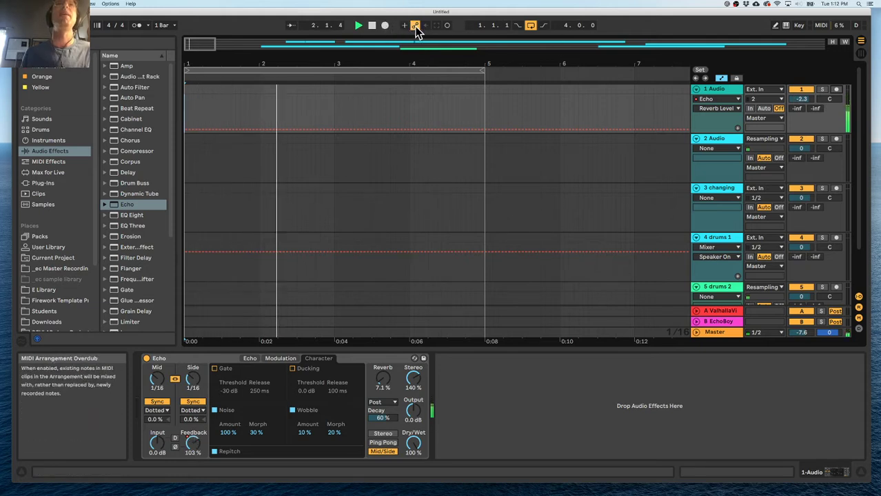
left_click(384, 25)
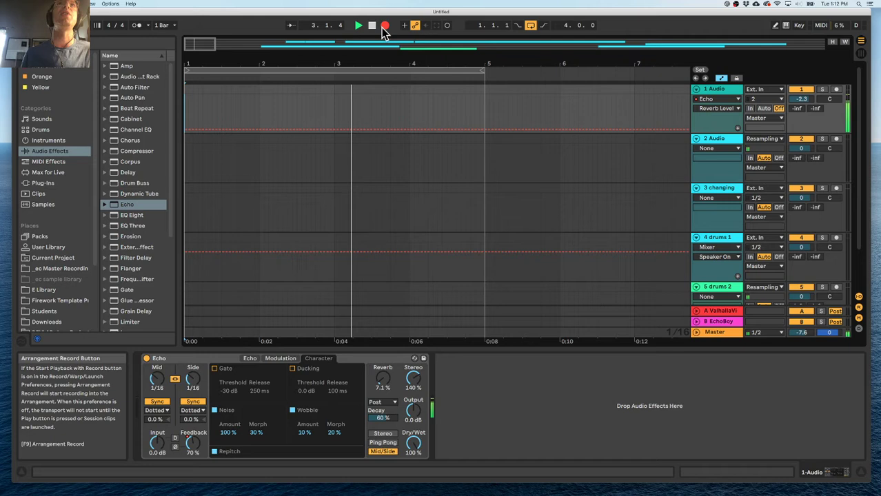
mouse_move(383, 378)
left_mouse_down()
mouse_move(382, 343)
mouse_move(383, 364)
left_mouse_up()
key("space")
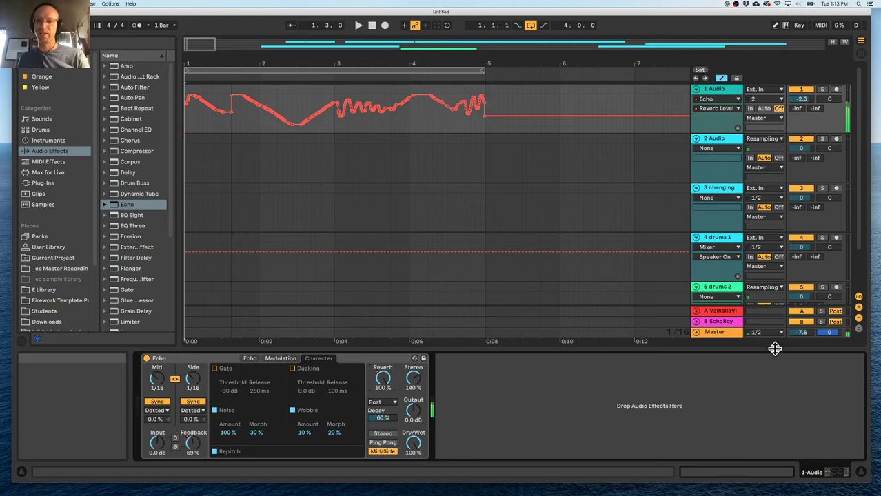
- Lower the Master volume to -11.6 dB and show Echo's Feedback automation on the 1 Audio track
left_click_drag(801, 332, 800, 341)
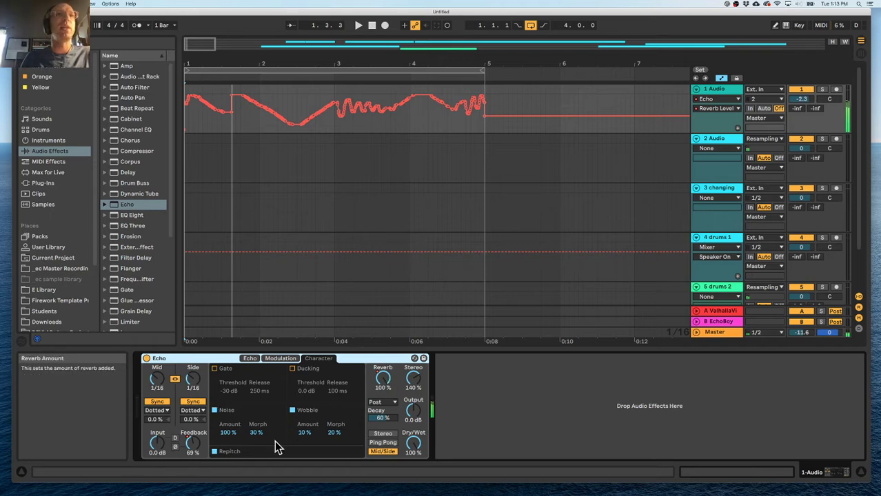
left_click(214, 411)
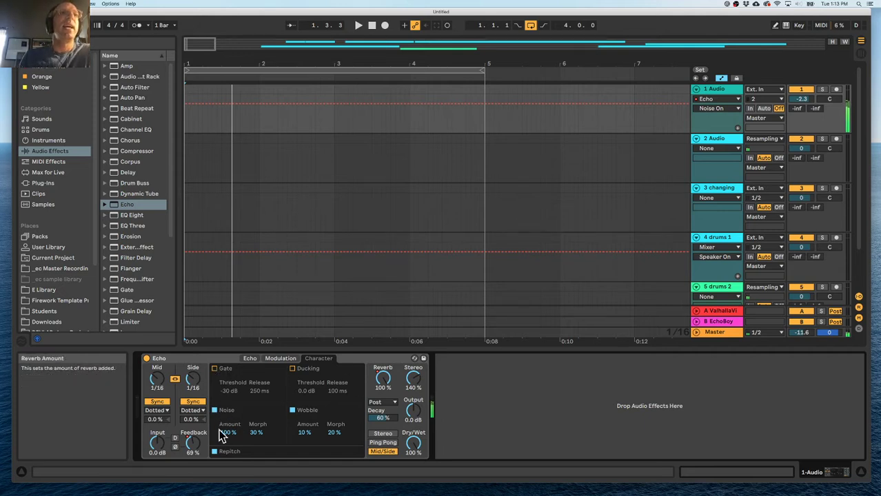
left_click(249, 124)
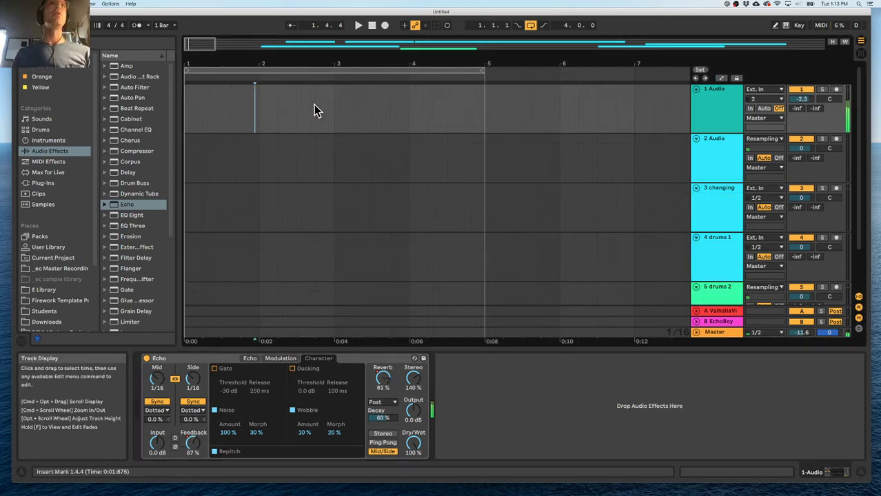
left_click(193, 443)
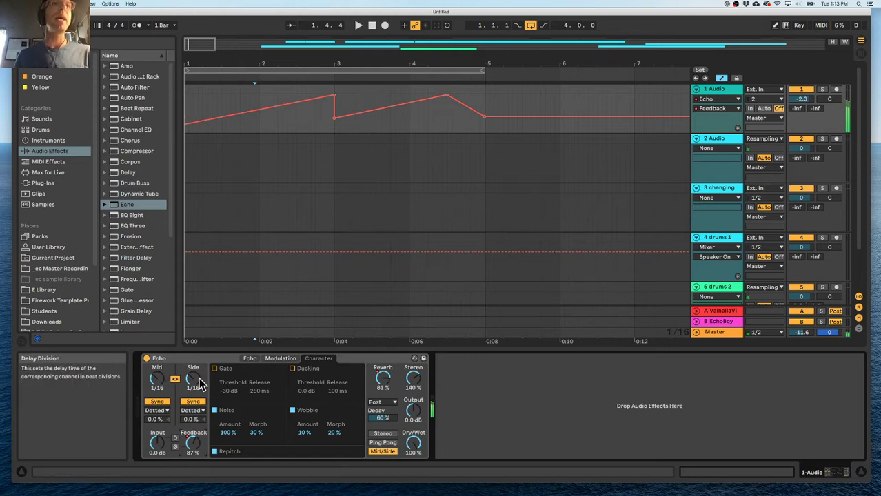
- Set the 2 Audio track's input to Resampling and arm the track for recording
left_click(713, 140)
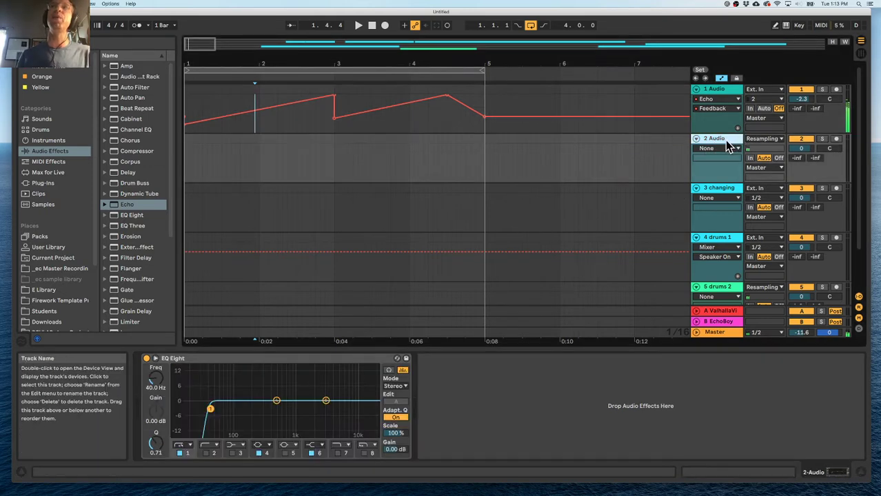
left_click(761, 140)
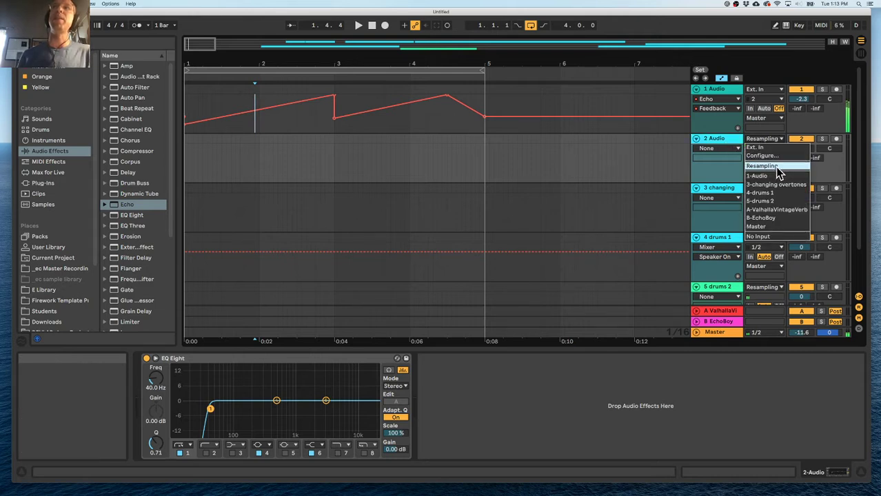
left_click(762, 166)
left_click(836, 139)
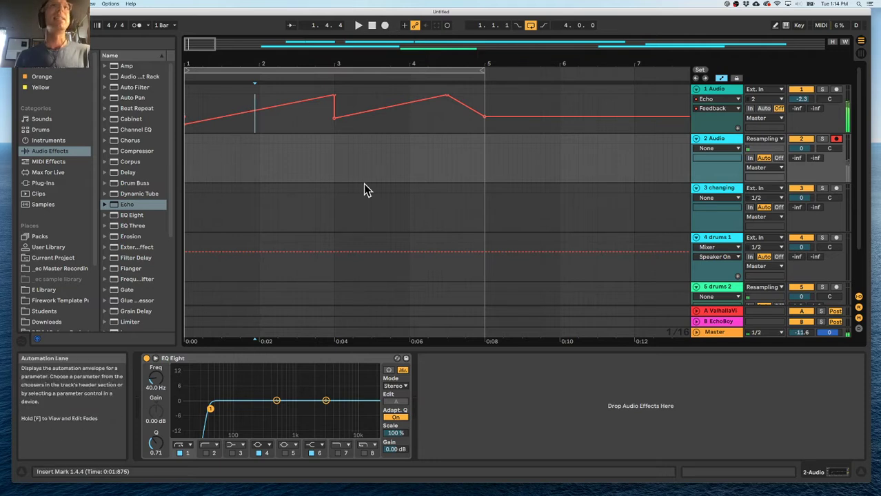
- Lower the Master volume to -31.2 dB and display the modulation settings of Echo on the 1 Audio track
left_click(723, 93)
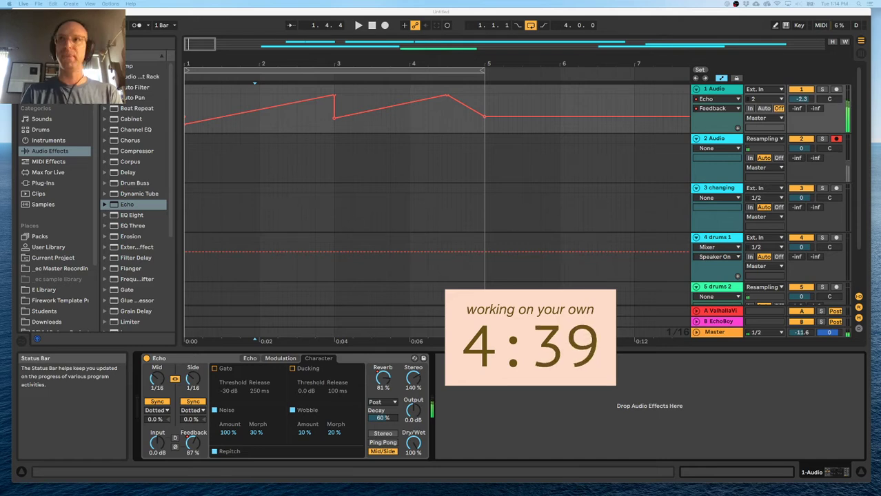
left_click_drag(800, 333, 799, 351)
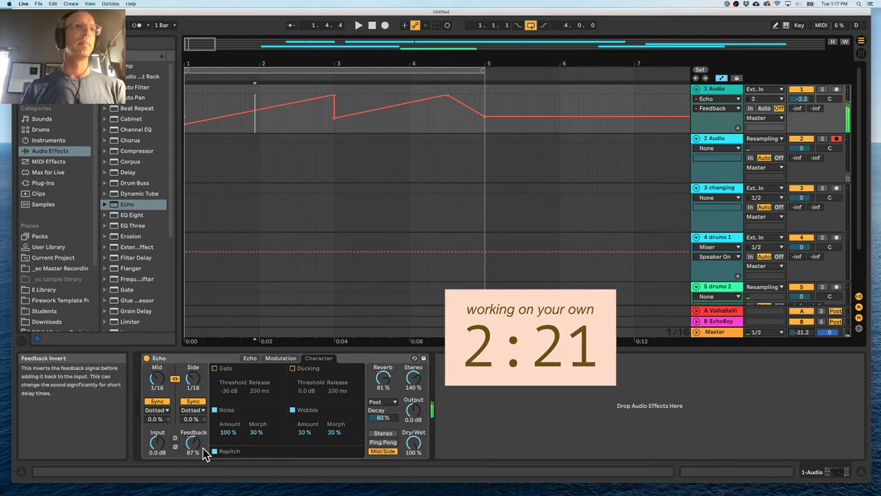
left_click(280, 361)
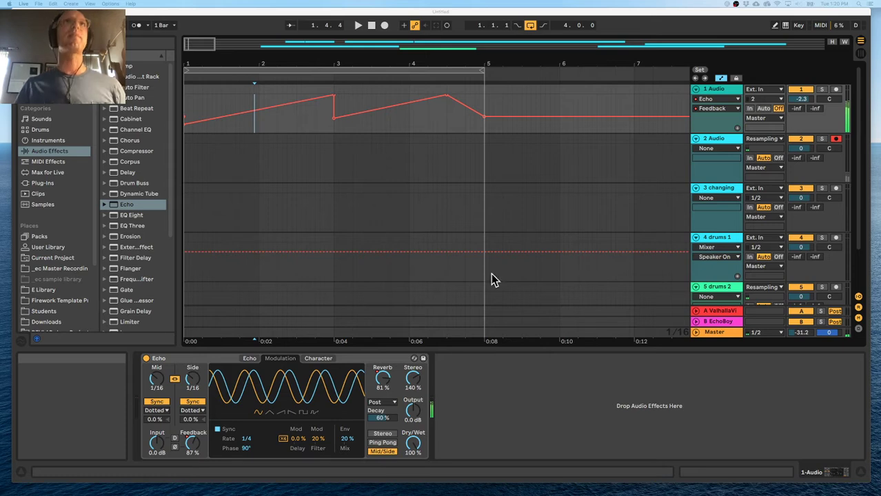
- Widen the browser, look through the audio effects, and add Corpus after Echo on the 1 Audio track
left_click(275, 126)
left_click_drag(337, 63, 337, 32)
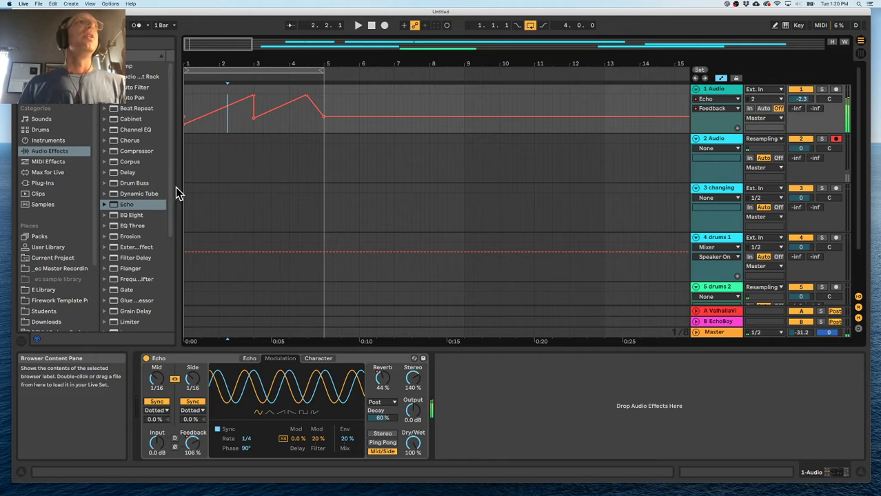
left_click_drag(175, 193, 204, 193)
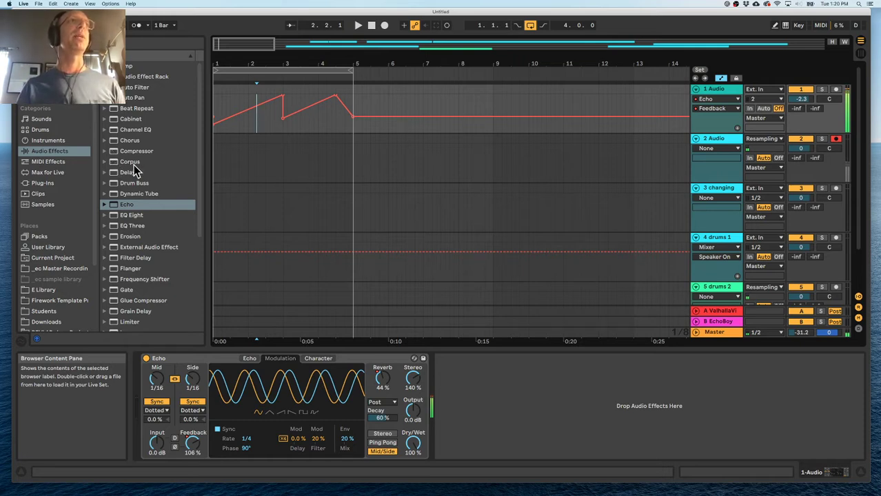
scroll(138, 172, "down", 5)
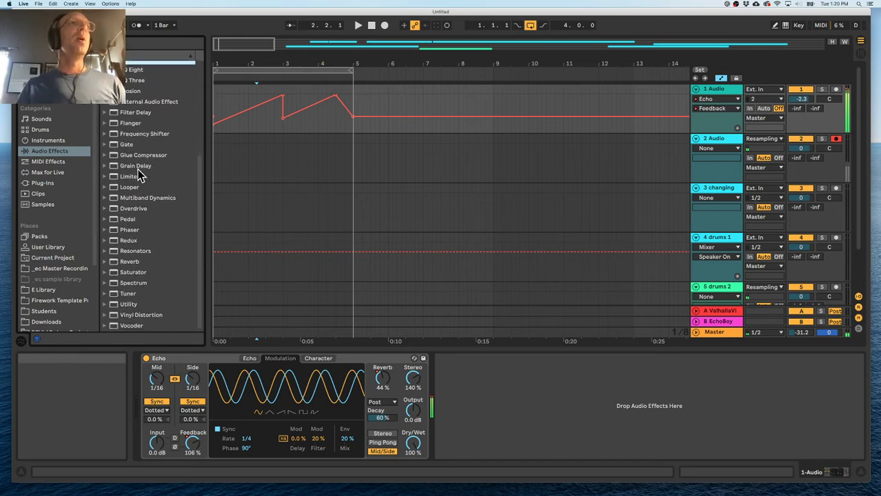
scroll(140, 174, "up", 5)
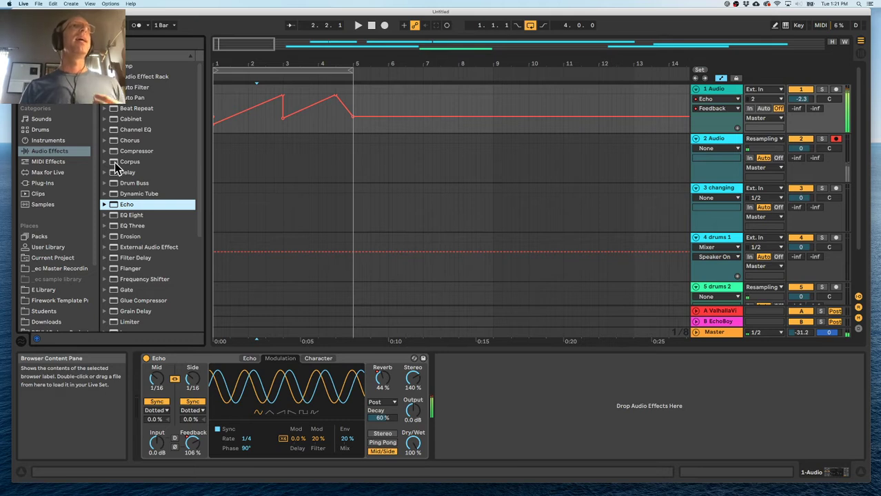
scroll(121, 168, "down", 5)
scroll(121, 168, "up", 5)
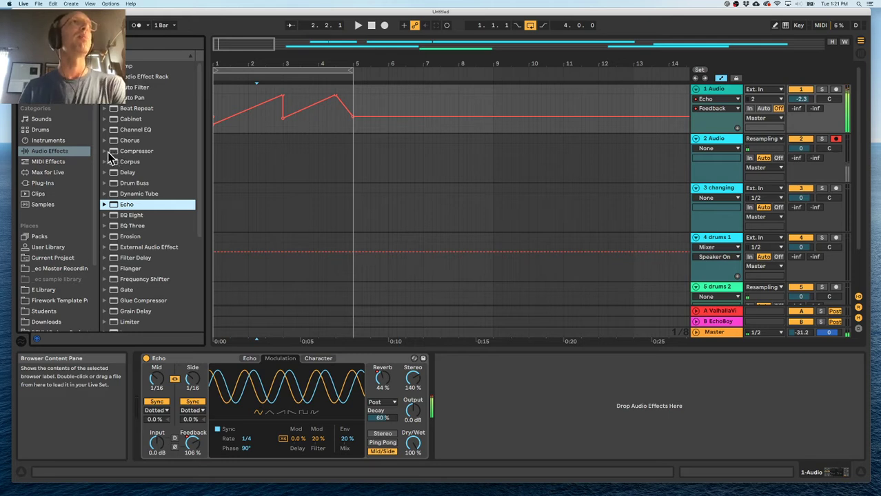
double_click(112, 162)
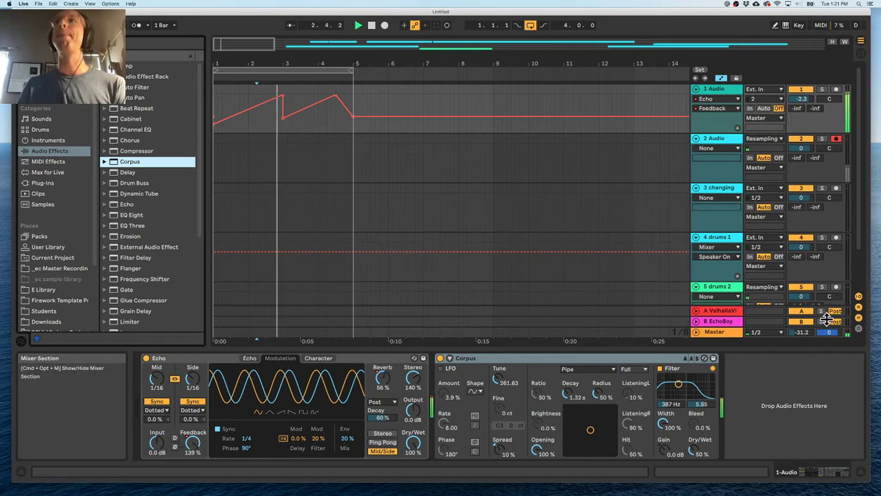
- Audition the loop through Corpus and set the Master volume to -18.2 dB
left_click_drag(801, 333, 801, 302)
left_click(445, 359)
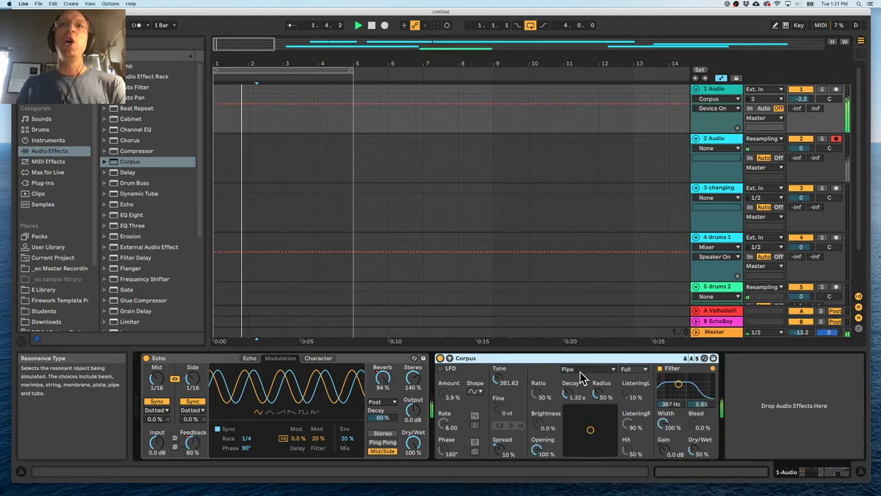
left_click_drag(805, 335, 805, 343)
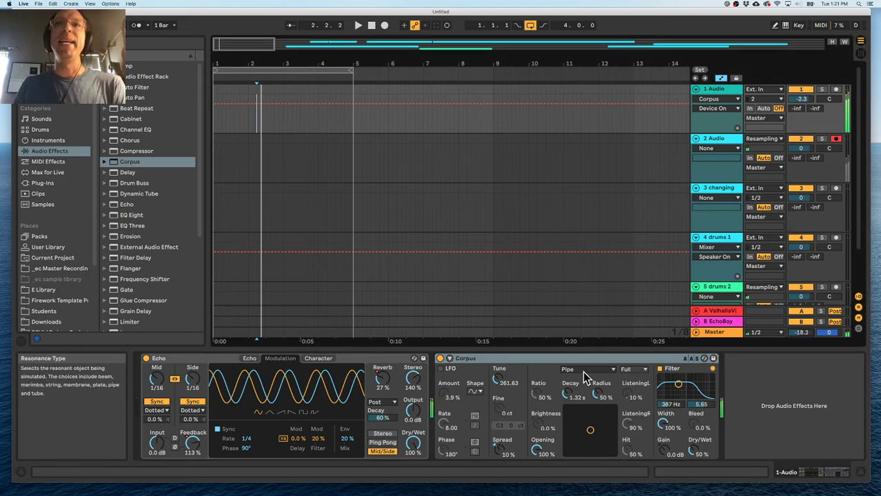
- Return the insert mark to bar 1 and change Corpus's resonance type to String
left_click(585, 373)
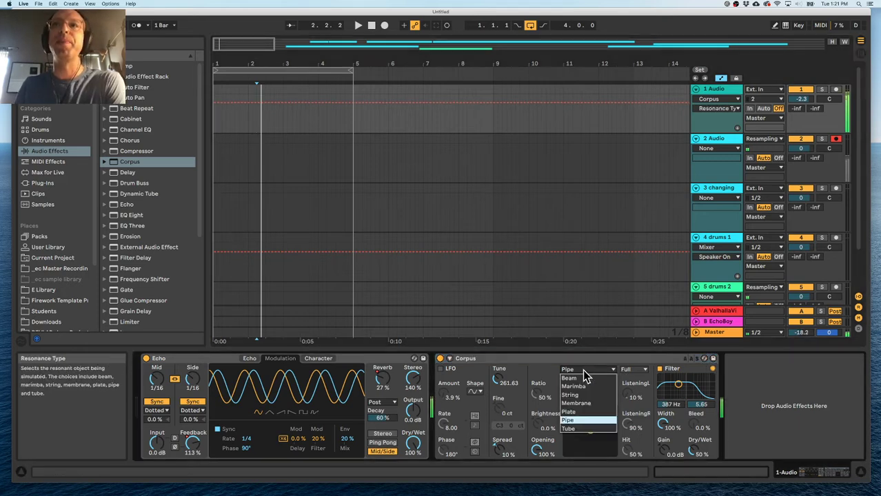
left_click(591, 421)
left_click(217, 117)
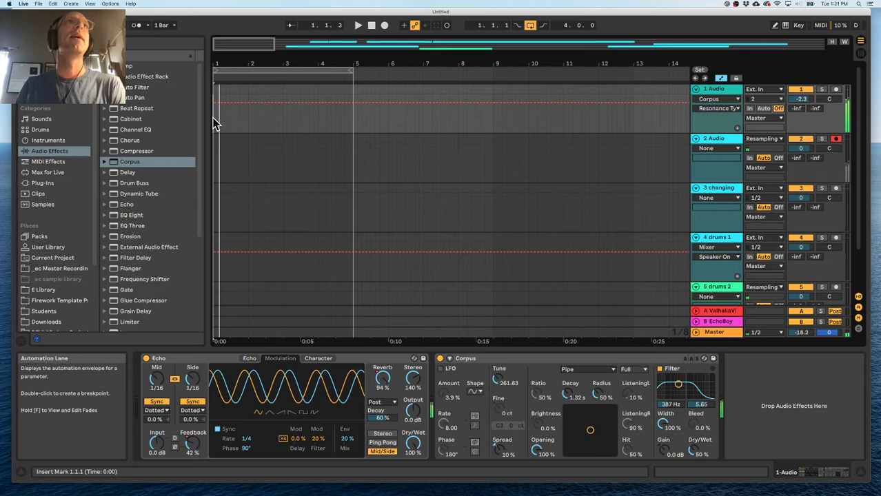
left_click(591, 358)
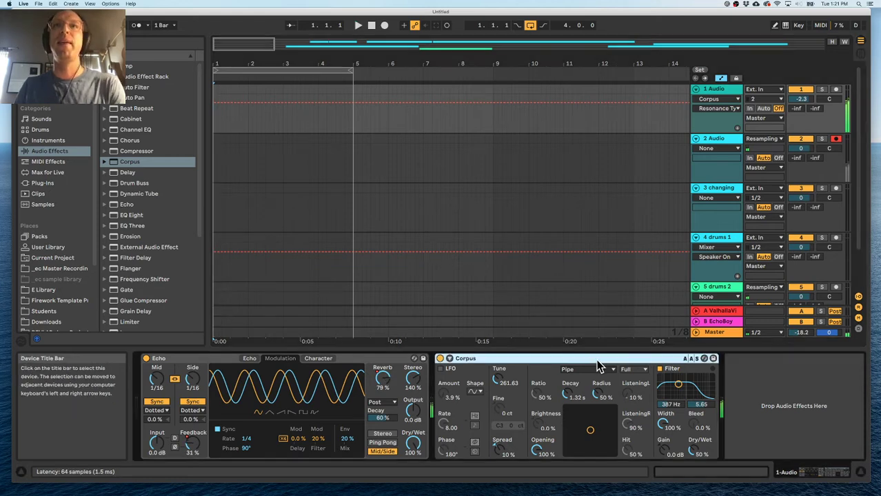
left_click(580, 372)
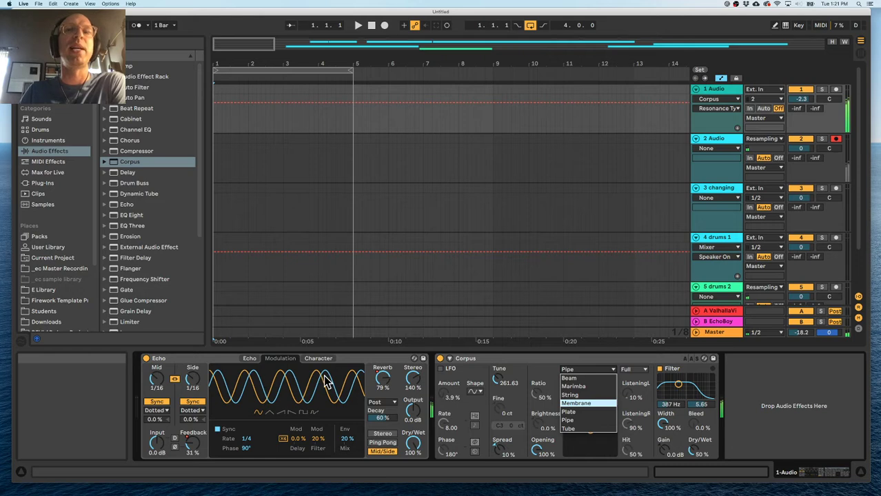
left_click(582, 397)
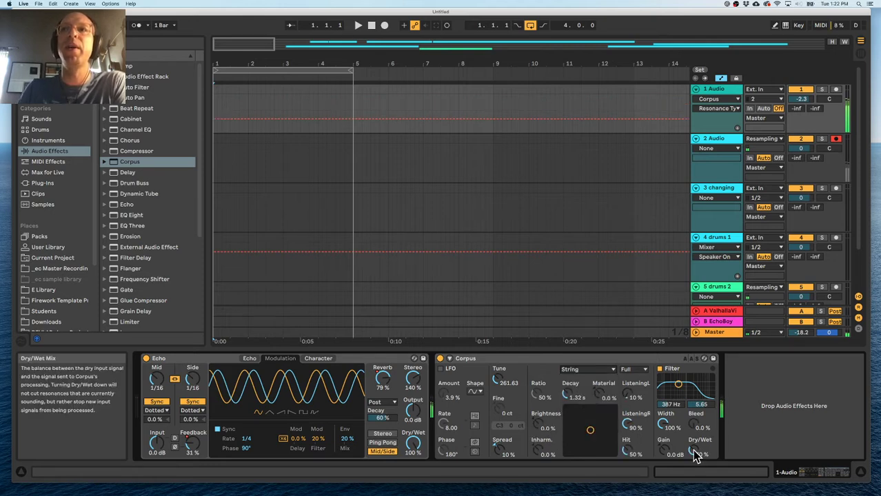
- Set Corpus's Tune to 100 Hz and lower the Master volume to -26.8 dB
left_click_drag(800, 333, 801, 326)
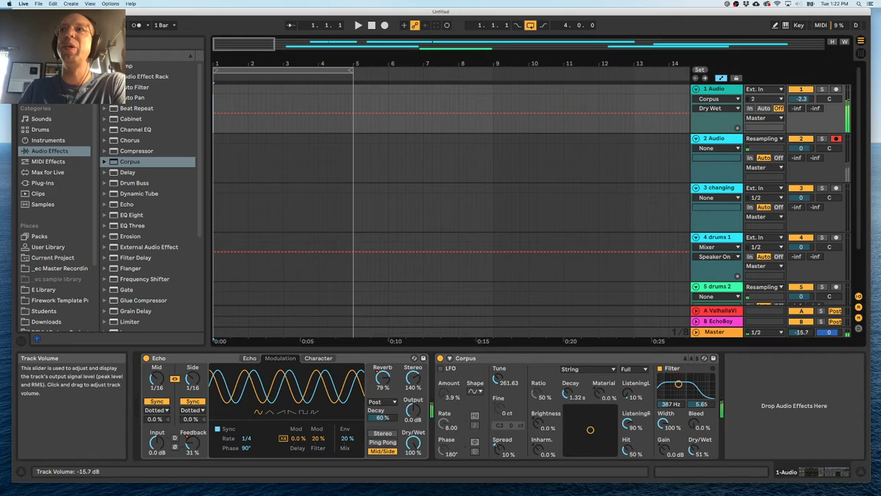
left_click(499, 383)
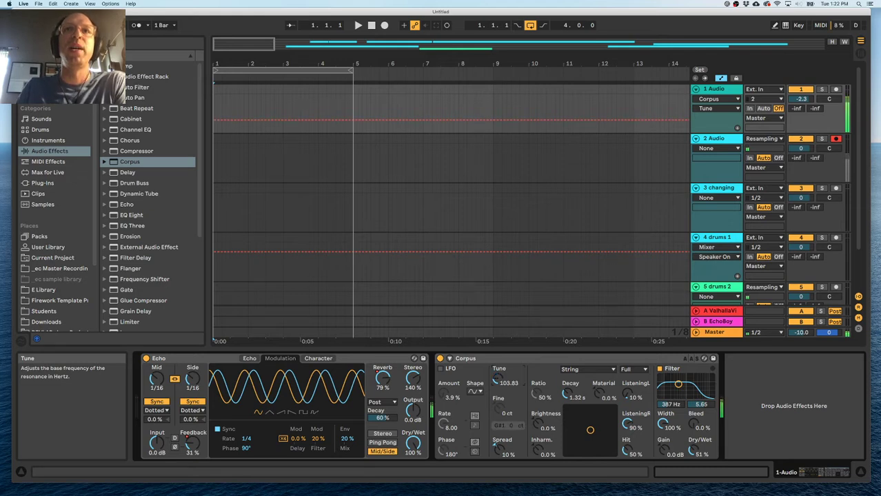
left_click_drag(801, 332, 804, 344)
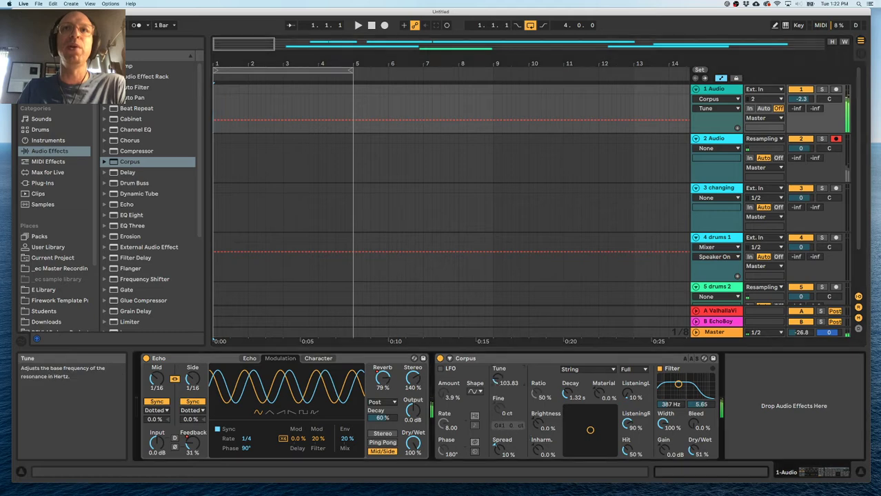
mouse_move(498, 379)
left_mouse_down()
mouse_move(498, 389)
mouse_move(497, 382)
left_mouse_up()
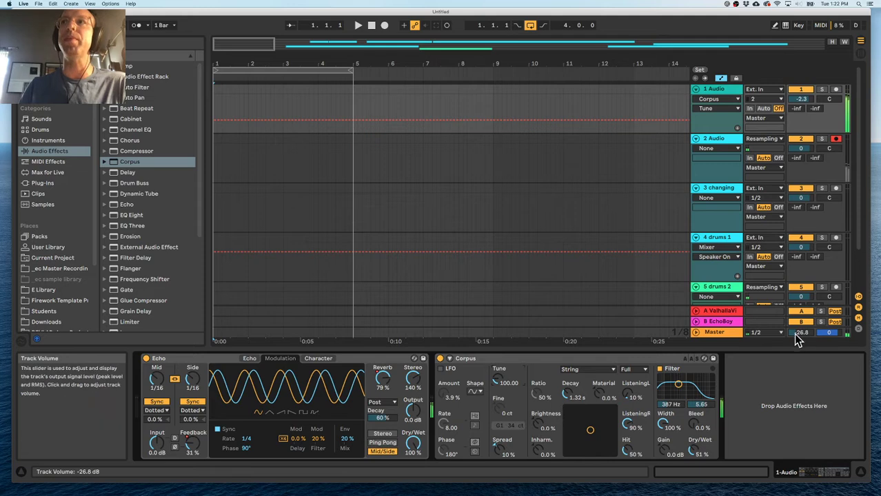
- Show Echo's Feedback automation on the 1 Audio track and set the Master volume to -15.5 dB
left_click_drag(801, 332, 801, 324)
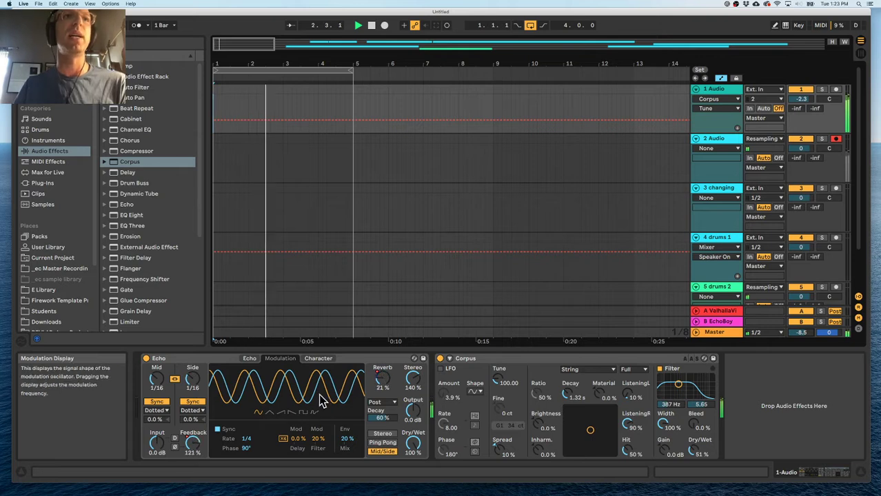
left_click(193, 443)
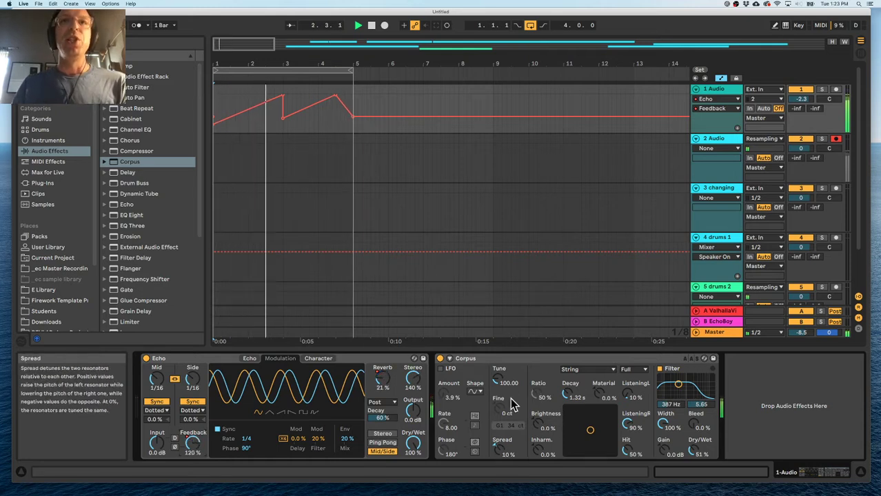
mouse_move(801, 333)
left_mouse_down()
mouse_move(801, 343)
mouse_move(801, 335)
left_mouse_up()
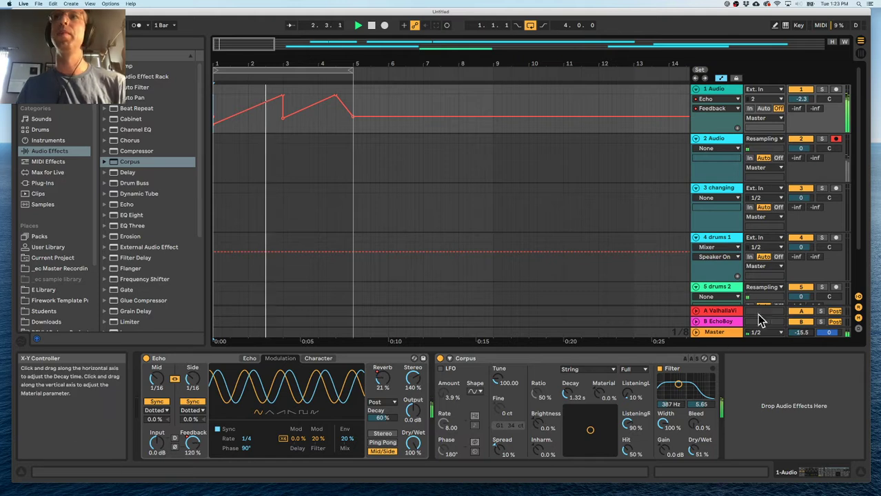
- Set Corpus's Spread to -4.6%, Inharmonics to 3.2% and Brightness to -6.3% while auditioning the sound
left_click_drag(503, 449, 503, 428)
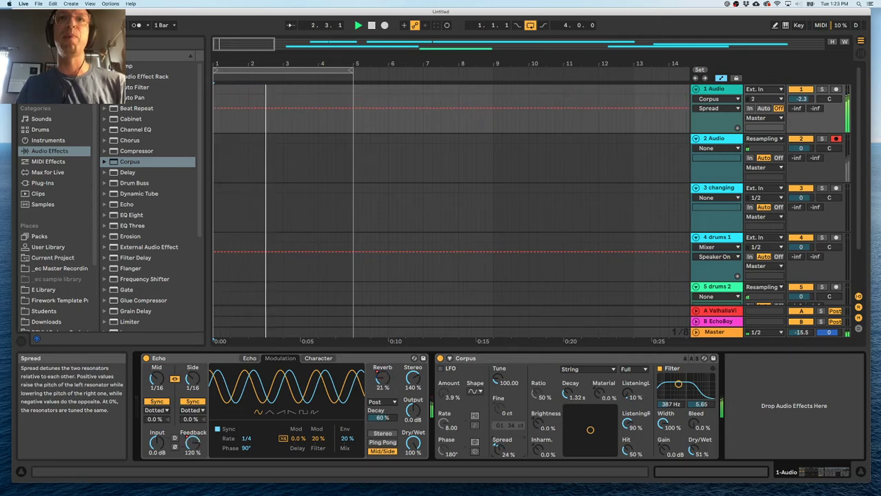
left_click_drag(535, 453, 537, 467)
left_click_drag(538, 424, 538, 437)
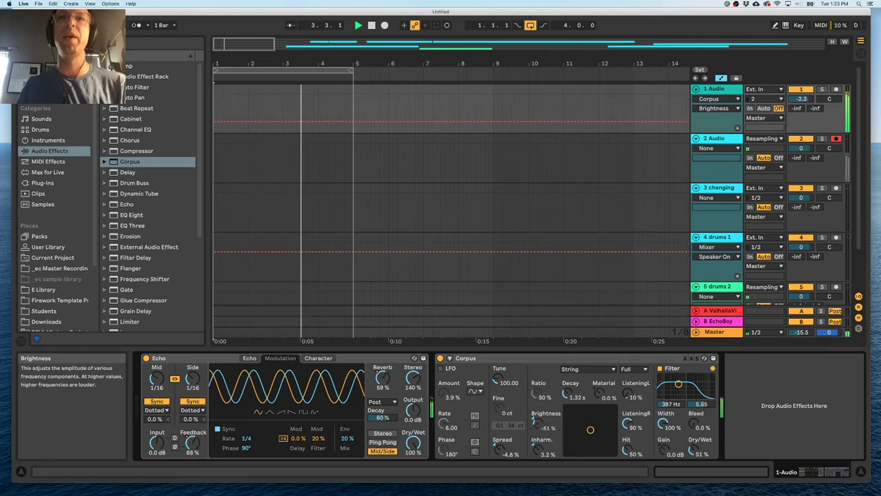
left_click_drag(539, 404, 538, 397)
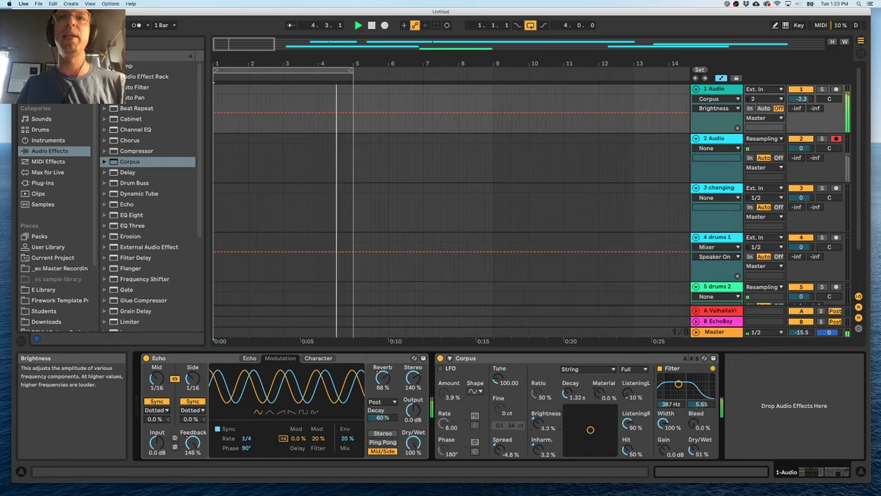
- Sweep Corpus's Decay and Material together, leaving Decay at 4.65 s and Material at 98%
left_click_drag(590, 431, 605, 412)
left_click_drag(591, 453, 613, 408)
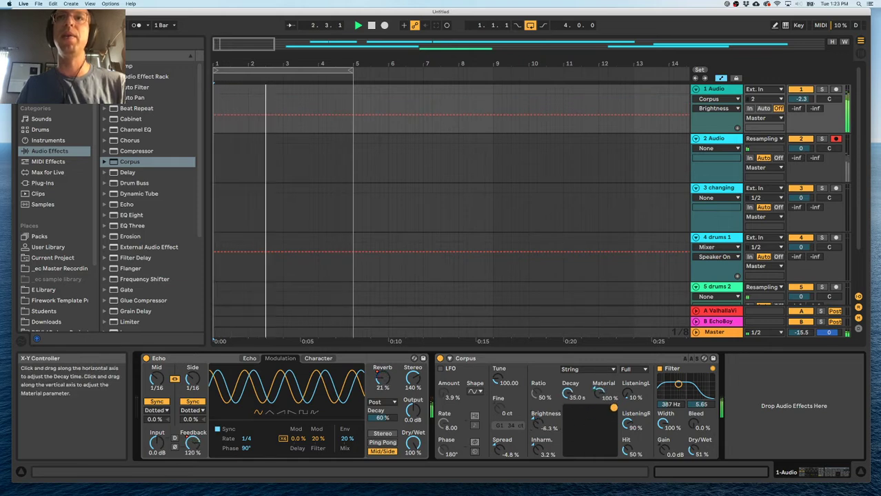
left_click_drag(614, 451, 565, 409)
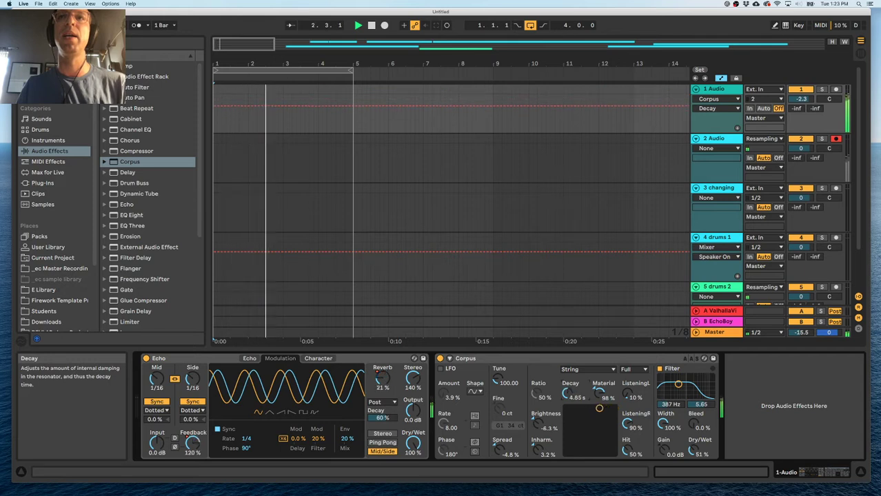
- Sweep Corpus's Material and Decay again, leaving Decay at 802 ms and Material at 58%
left_click_drag(599, 408, 590, 431)
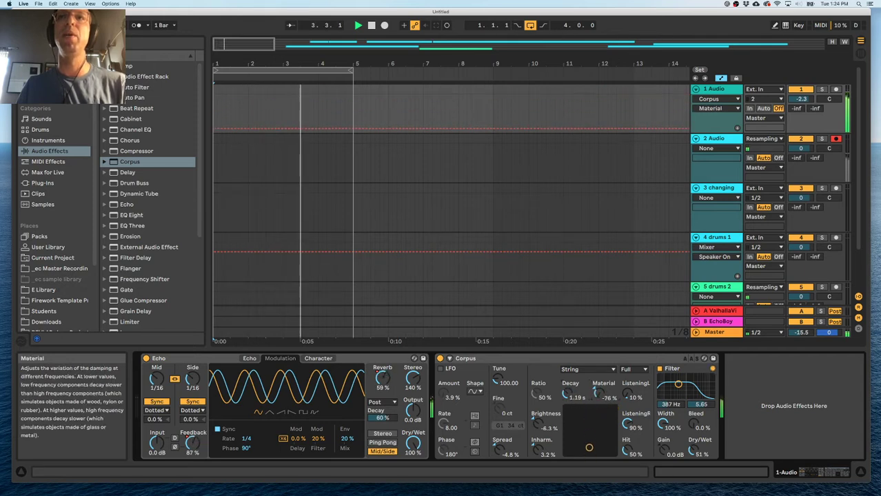
left_click_drag(601, 393, 600, 406)
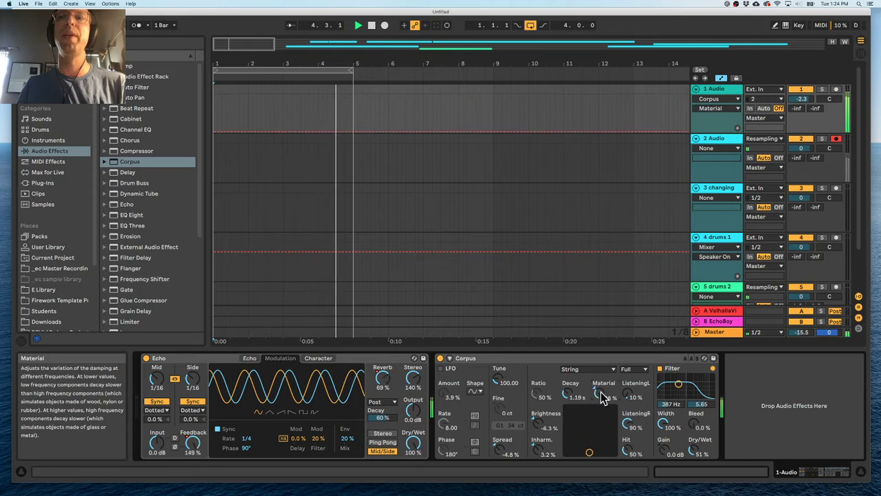
left_click_drag(599, 446, 585, 417)
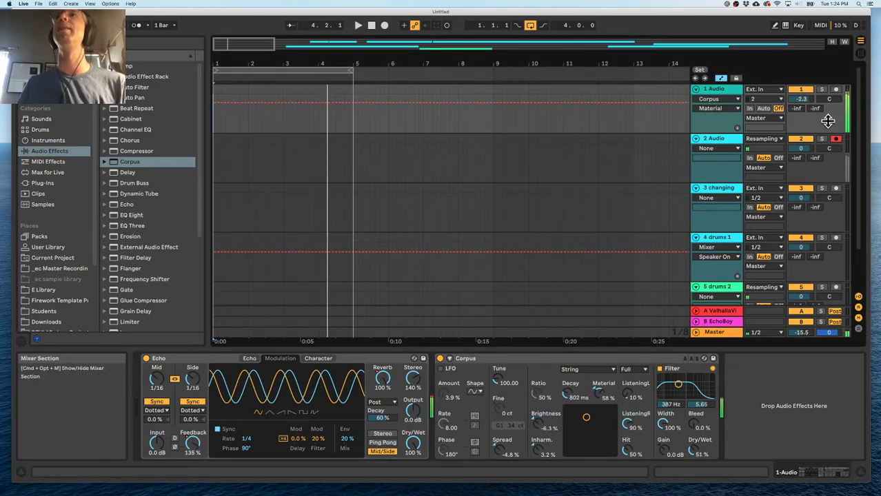
- Disarm the 2 Audio track and record moving Corpus Decay and Material automation over the four-bar loop
left_click(835, 90)
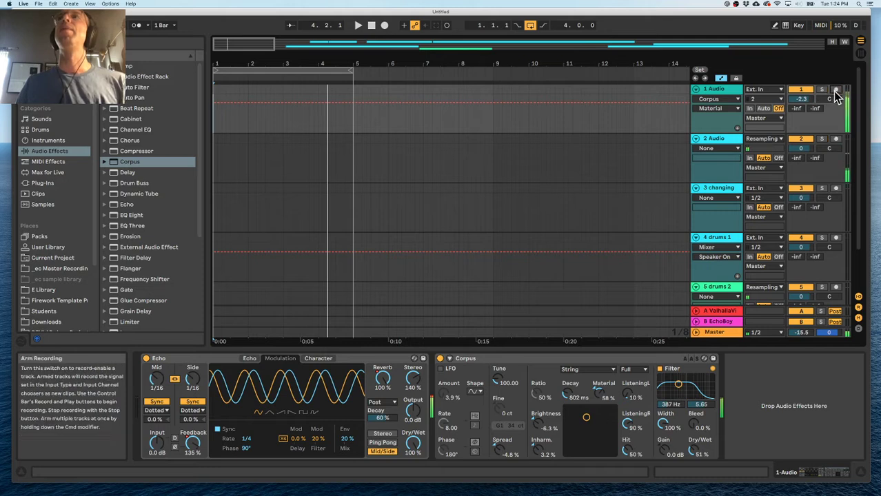
left_click(384, 25)
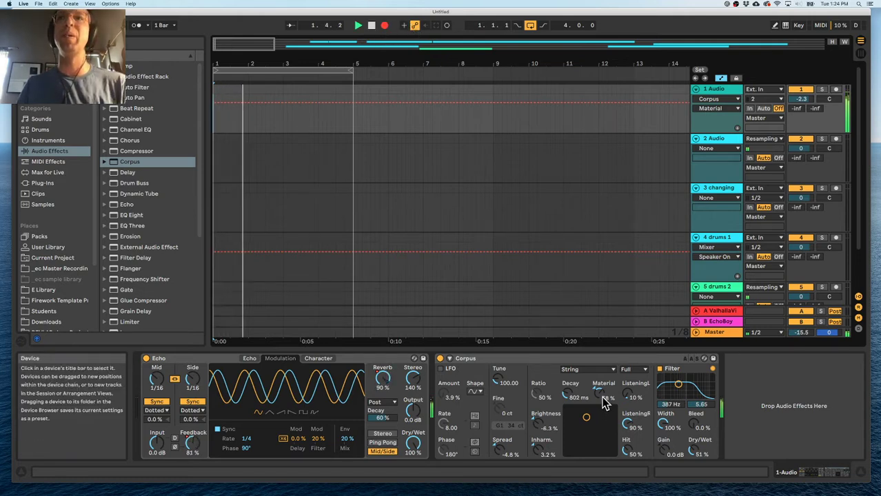
mouse_move(605, 399)
left_mouse_down()
mouse_move(604, 429)
mouse_move(604, 388)
mouse_move(594, 409)
mouse_move(610, 414)
mouse_move(579, 427)
mouse_move(600, 410)
left_mouse_up()
left_click_drag(606, 434, 591, 420)
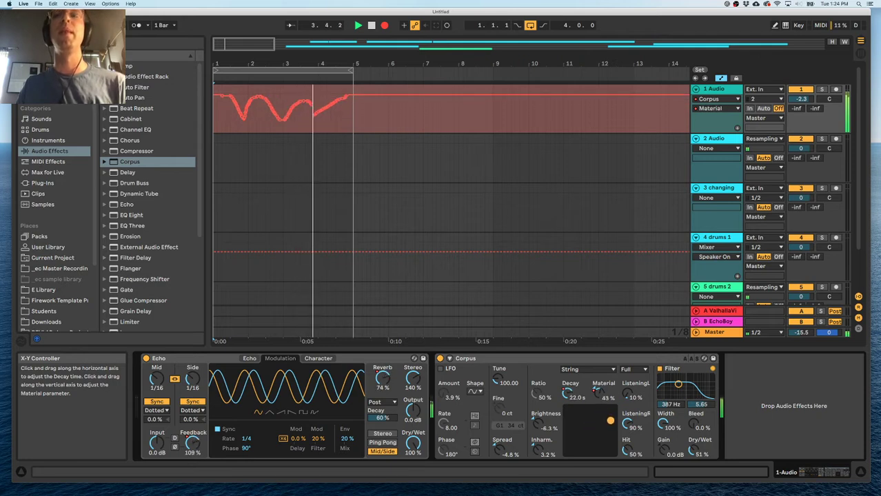
left_click_drag(595, 420, 600, 412)
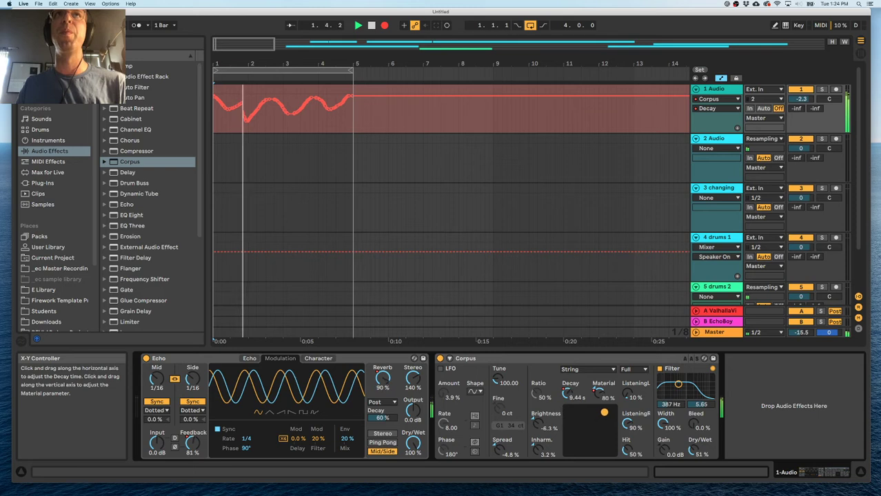
mouse_move(607, 417)
left_mouse_down()
mouse_move(610, 409)
mouse_move(610, 421)
mouse_move(597, 421)
mouse_move(613, 409)
mouse_move(613, 419)
left_mouse_up()
key("space")
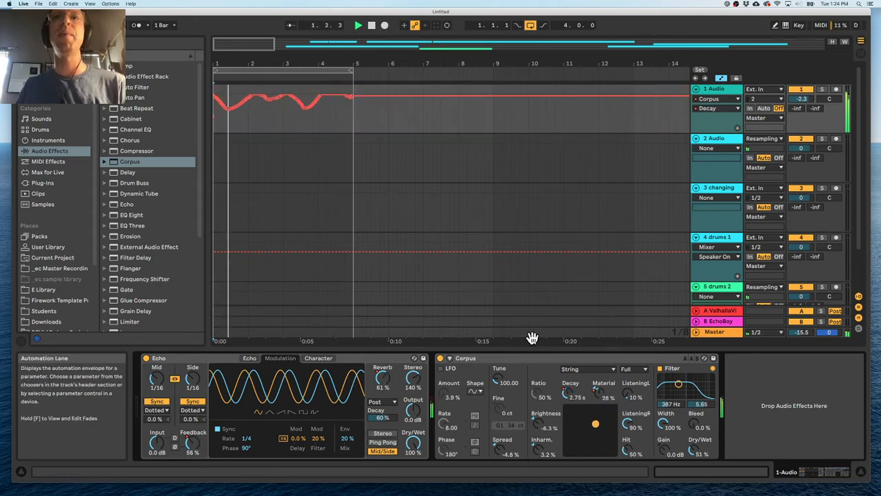
- Set Corpus's Brightness to -4.8%, showing its automation lane on 1 Audio, and lower the Master volume to -24.6 dB
left_click(538, 422)
mouse_move(537, 423)
left_mouse_down()
mouse_move(537, 412)
mouse_move(537, 432)
left_mouse_up()
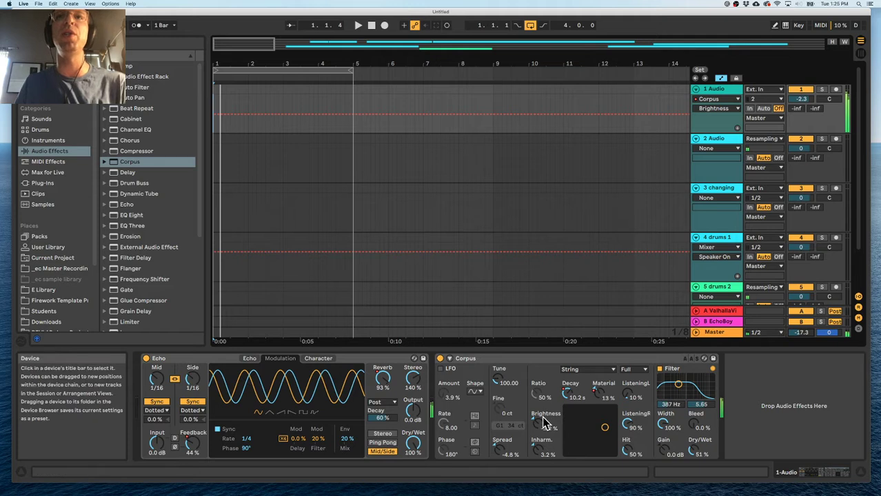
key("a")
key("a")
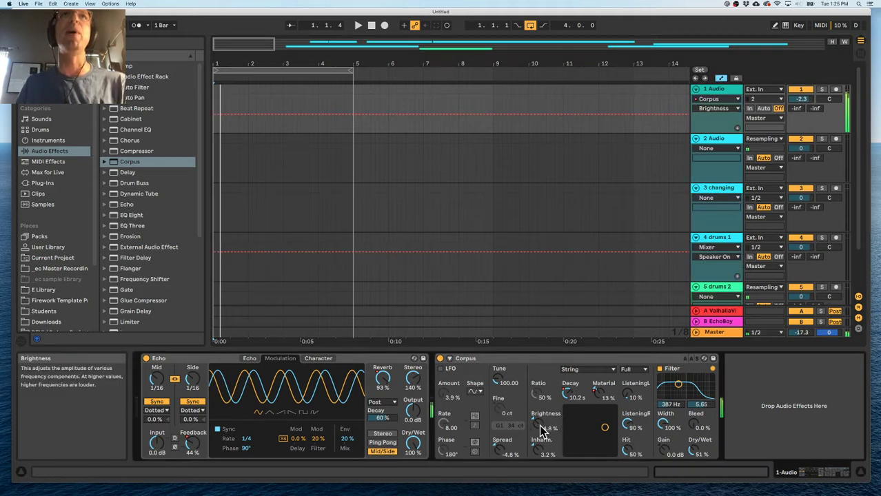
left_click_drag(801, 332, 801, 339)
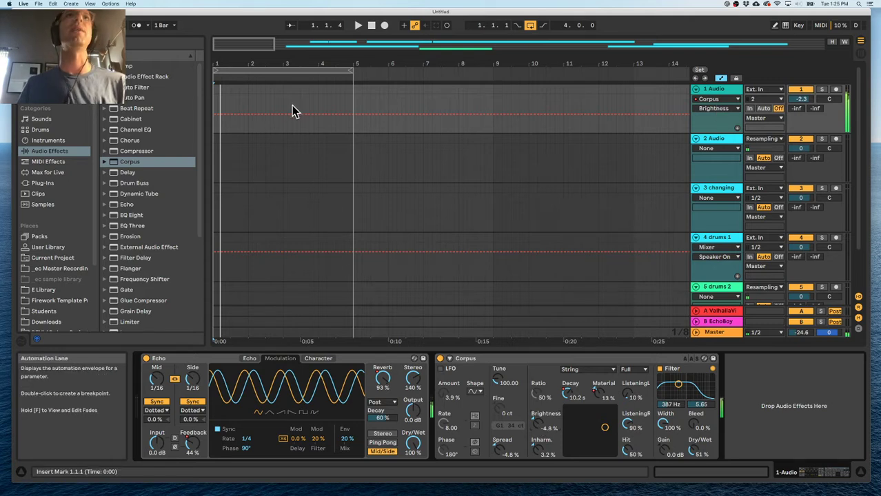
- Raise the Brightness automation between 3.3.3 and 3.4.1 to 73% on the 1 Audio track
left_click_drag(226, 60, 282, 84)
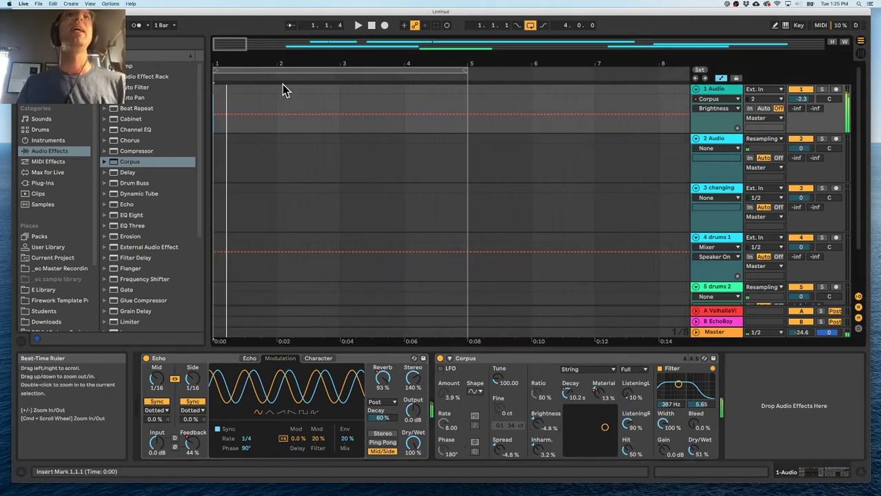
left_click(385, 121)
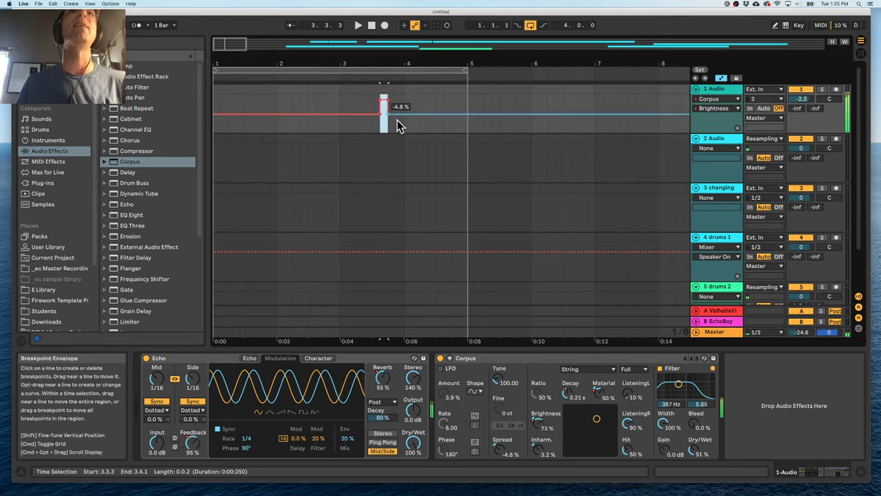
left_click(394, 134)
- Add two shorter, progressively lower Brightness pulses at 3.4.2–3.4.3 and 3.4.3–3.4.4
mouse_move(404, 69)
left_mouse_down()
mouse_move(404, 96)
mouse_move(388, 121)
left_mouse_up()
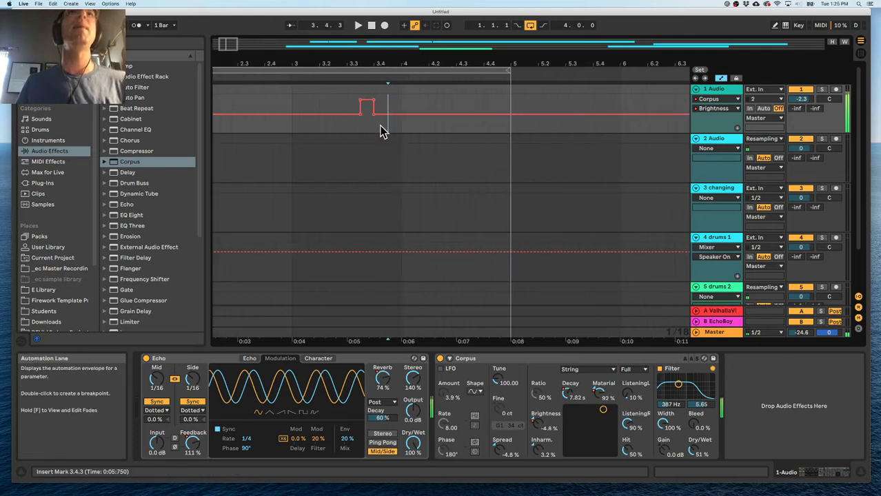
left_click_drag(385, 61, 403, 108)
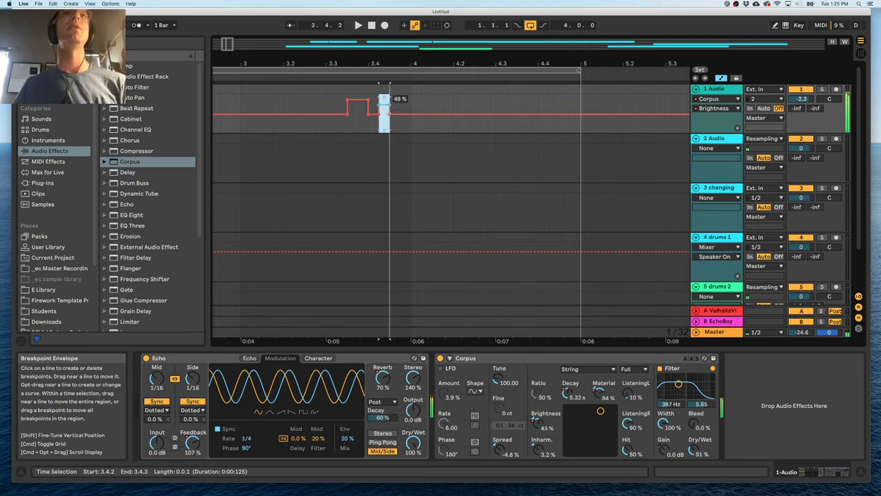
left_click(395, 123)
left_click_drag(395, 123, 402, 126)
key("super+z")
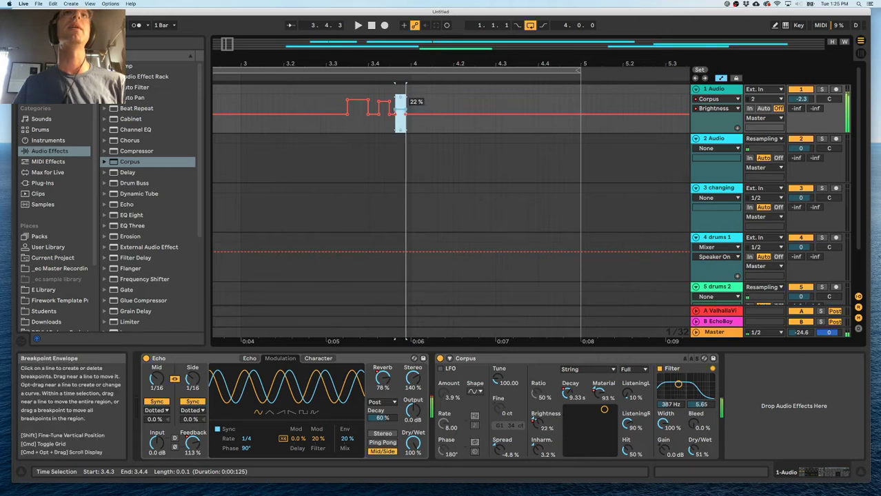
left_click(411, 128)
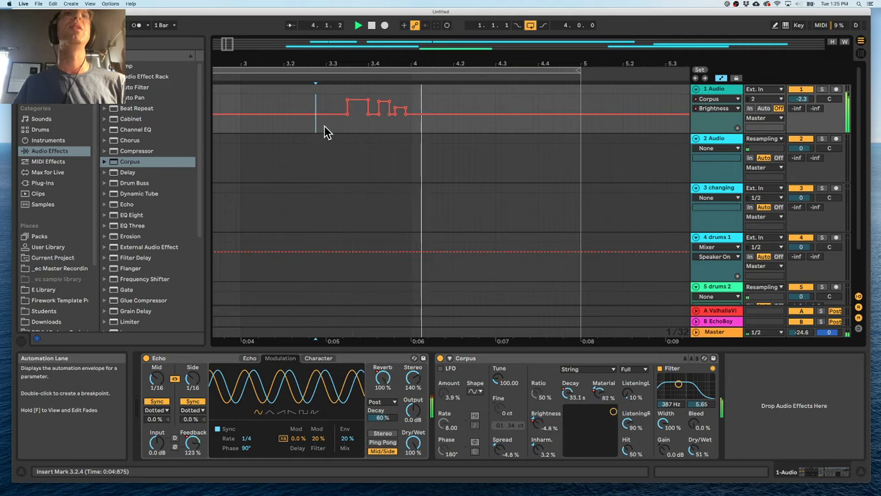
- Audition the loop, raise the first Brightness pulse to 100%, and raise the two shorter pulses as well
left_click_drag(371, 64, 403, 64)
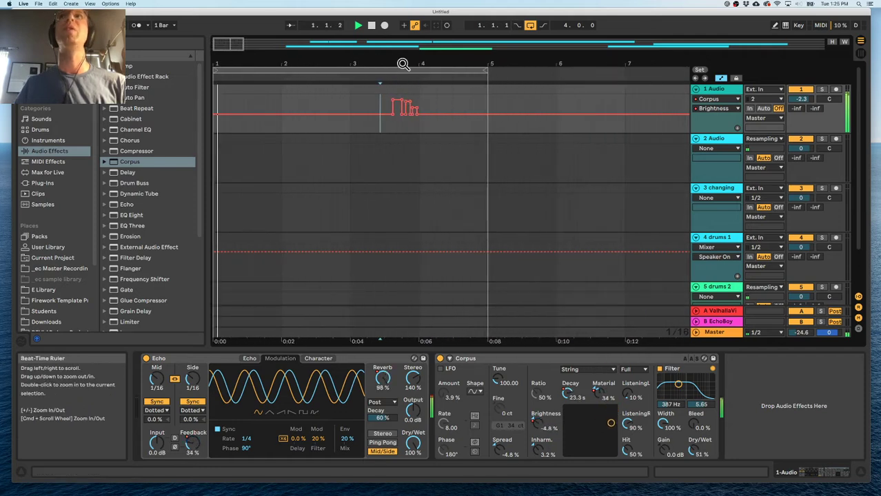
left_click(384, 164)
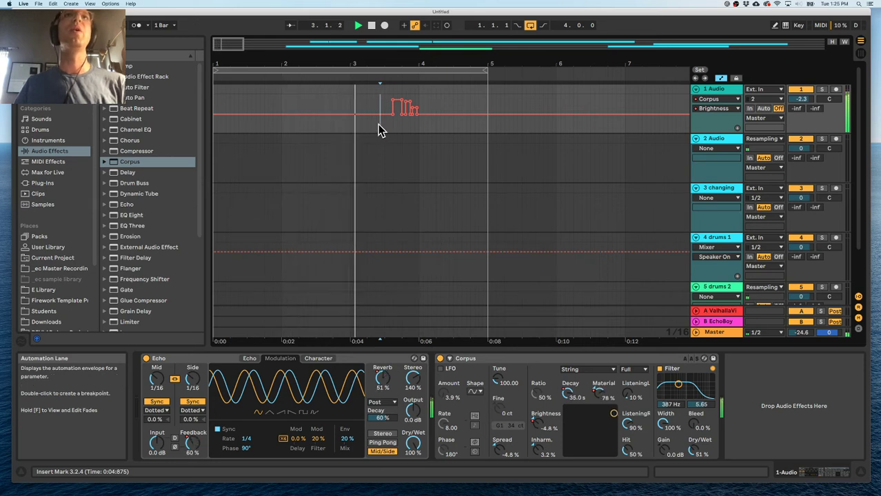
key("space")
left_click_drag(422, 61, 416, 90)
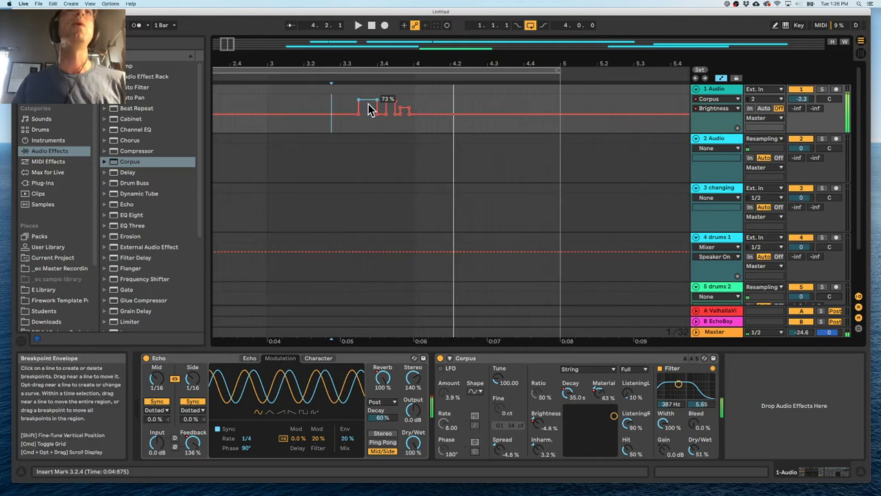
left_click(392, 104)
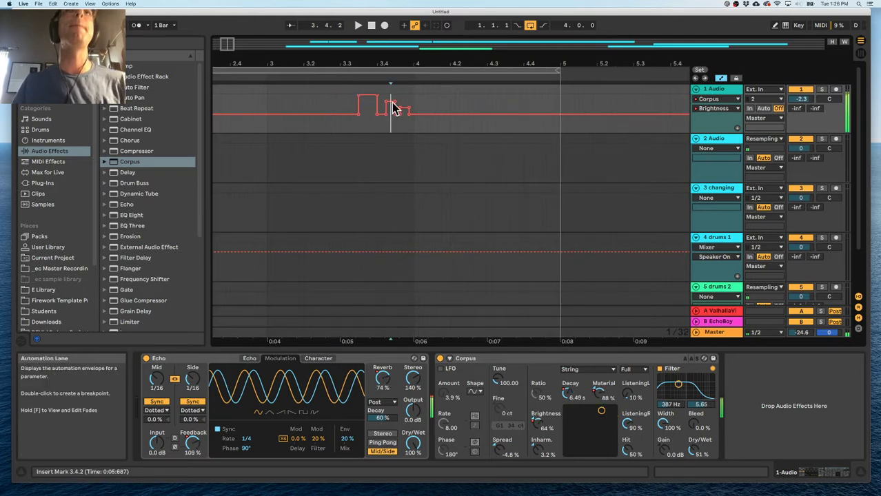
left_click_drag(386, 102, 386, 100)
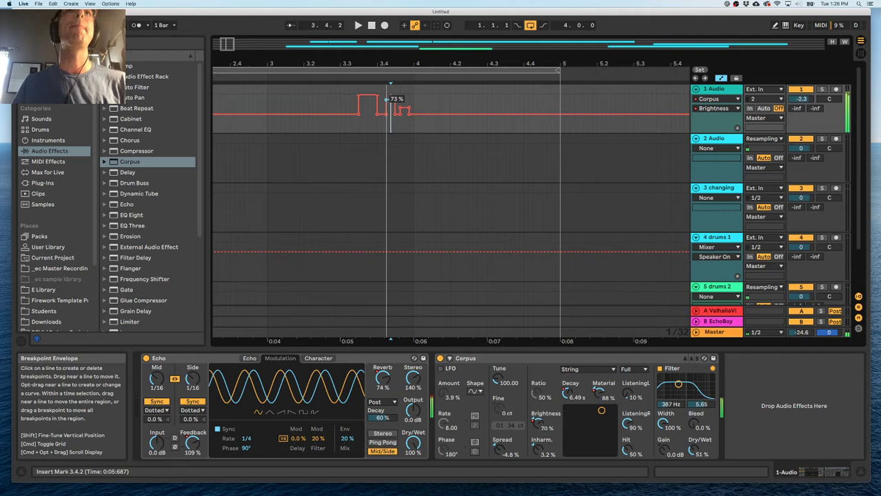
left_click(405, 118)
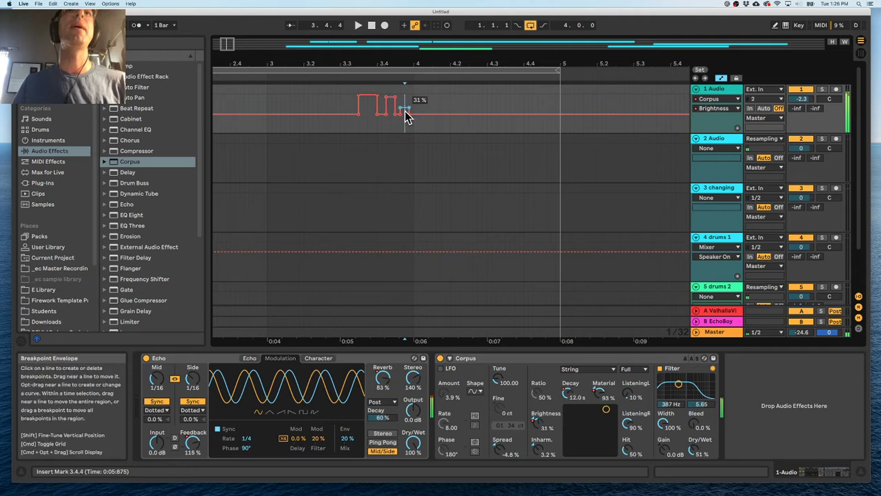
- Lower the Brightness line to -76% before the pulses and -82% after them, and set the Master volume to -12.6 dB
left_click_drag(419, 119, 419, 134)
left_click_drag(353, 119, 353, 133)
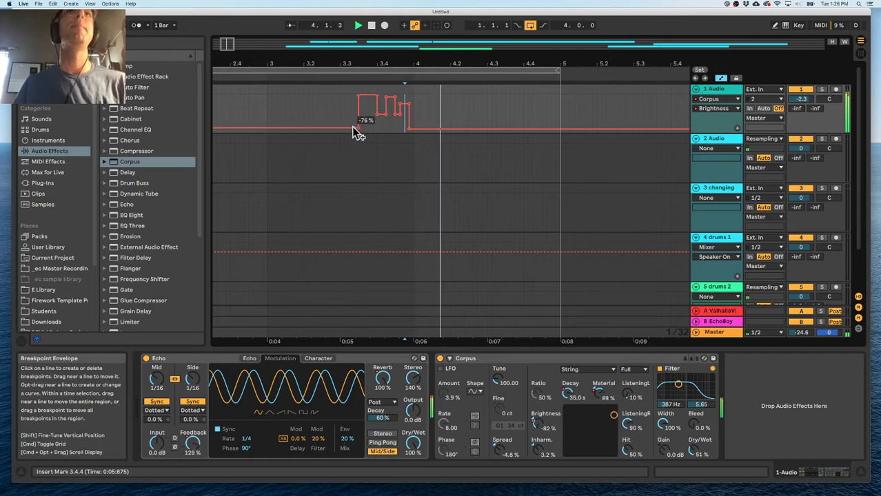
left_click_drag(386, 66, 289, 66)
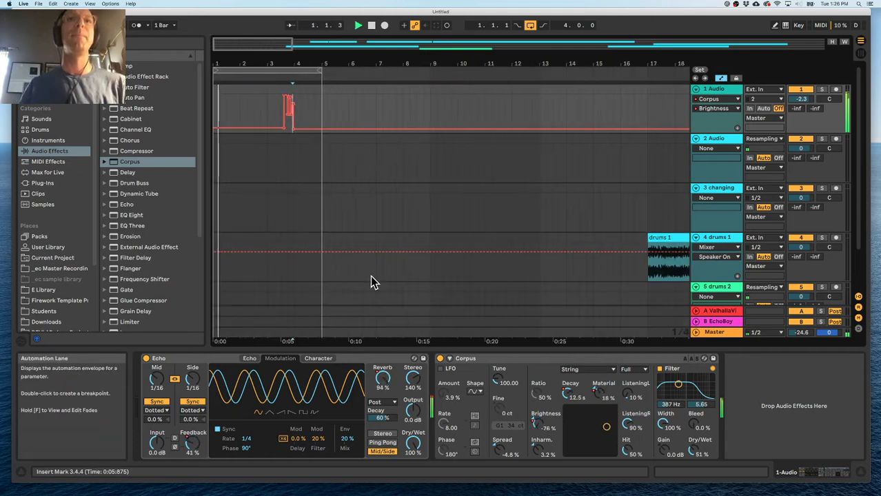
left_click_drag(799, 333, 800, 324)
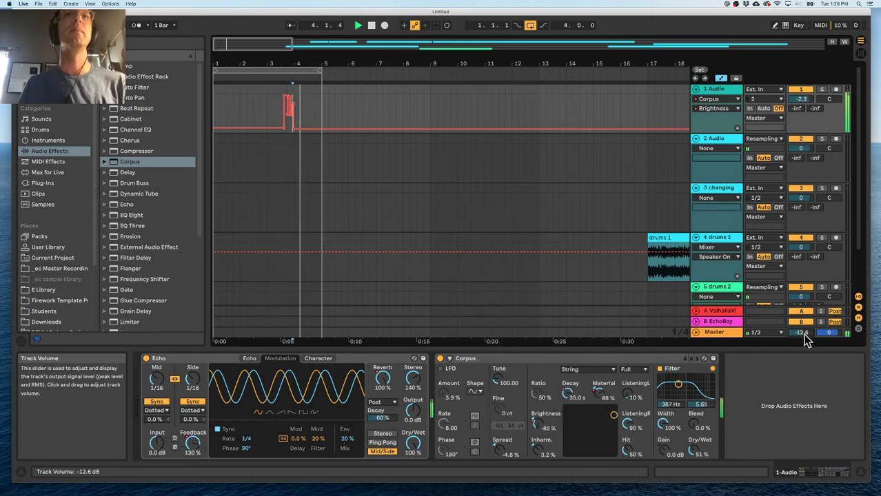
- Select the Brightness automation in bar 3 and duplicate it into bar 4
left_click_drag(215, 63, 216, 131)
left_click(607, 116)
left_click_drag(607, 116, 475, 113)
left_click_drag(480, 65, 480, 37)
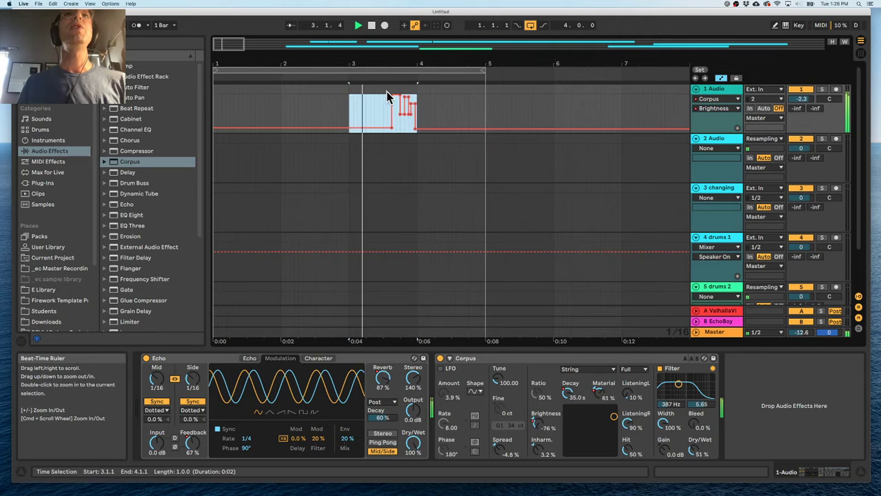
key("super+d")
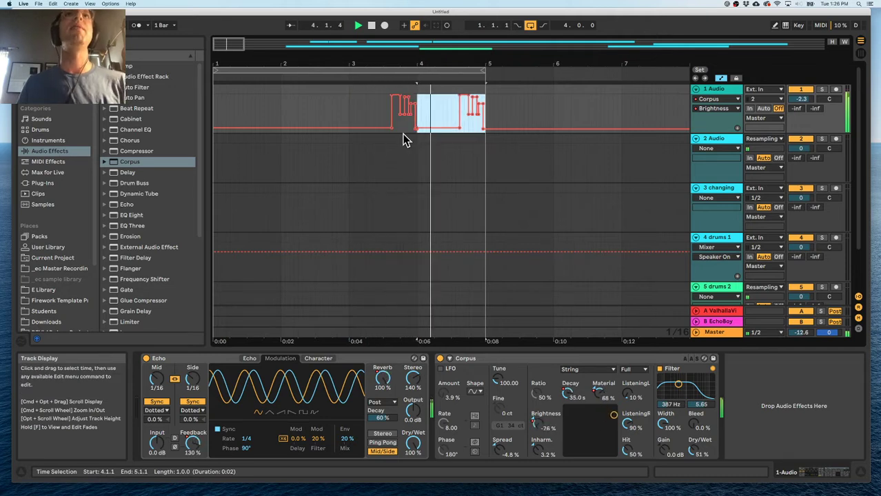
- Move bar 4's Brightness automation to bar 1 and duplicate it through bars 2, 3 and 4
left_click_drag(461, 118, 257, 116)
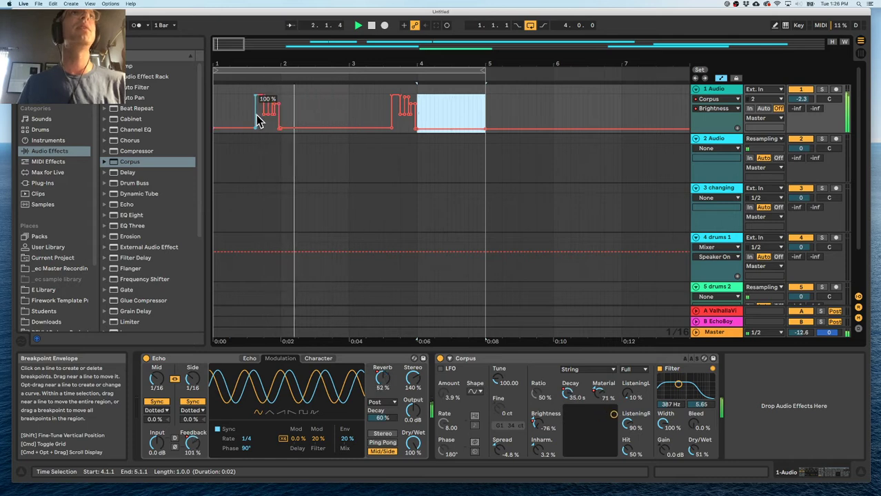
left_click(279, 112)
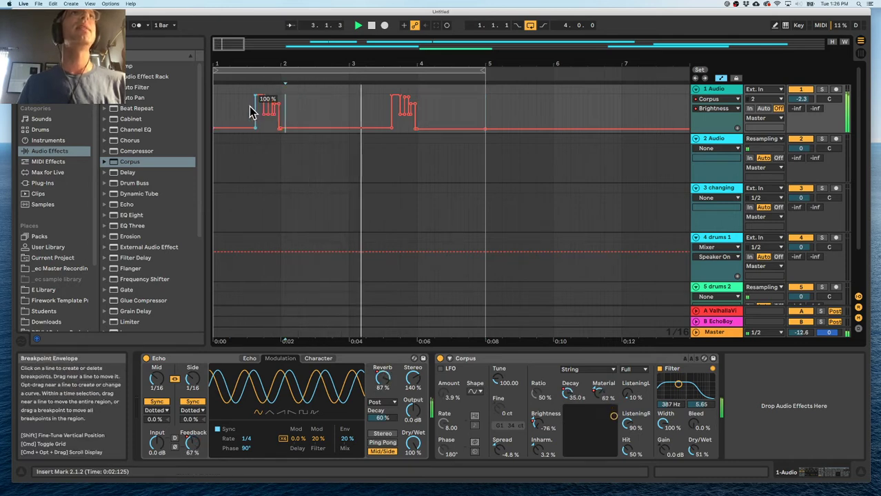
left_click_drag(212, 122, 279, 122)
key("super+d")
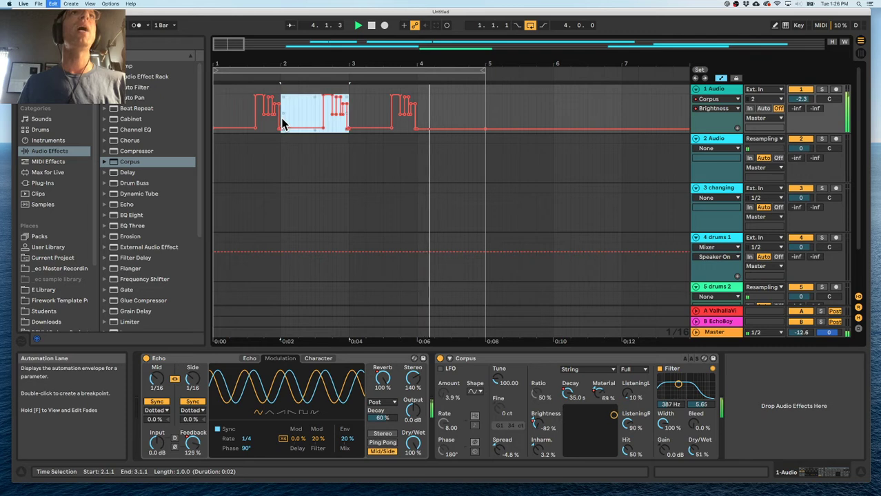
key("super+d")
key("super+d")
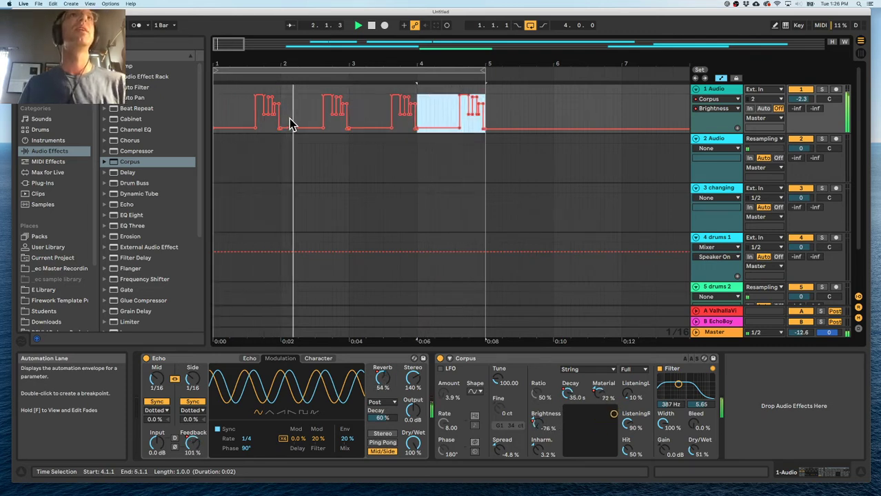
left_click(442, 125)
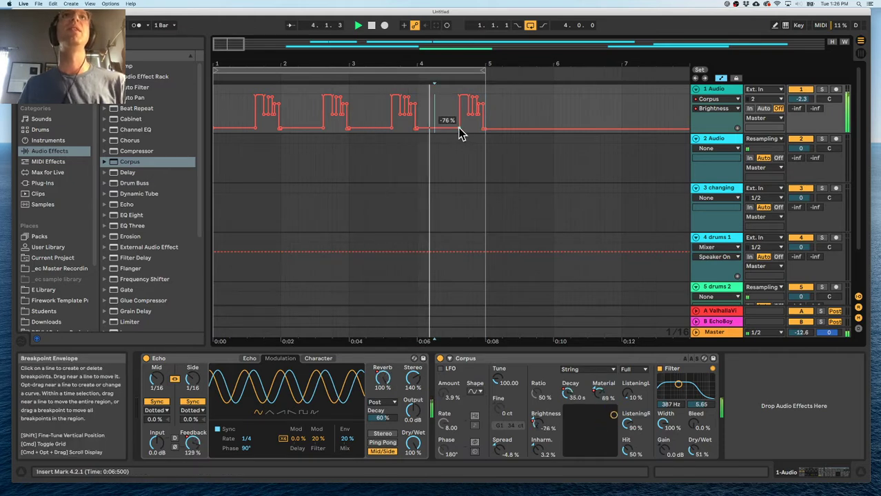
key("super+a")
left_click(284, 110)
left_click_drag(501, 117, 213, 114)
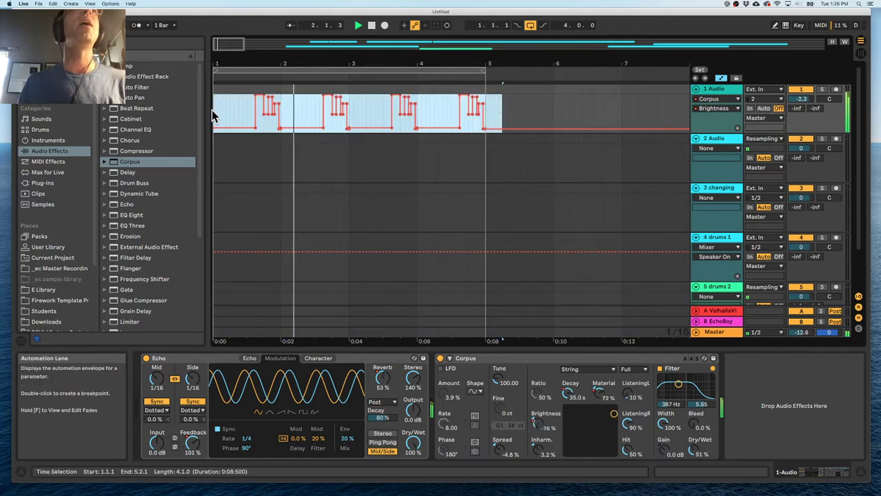
left_click_drag(220, 65, 222, 97)
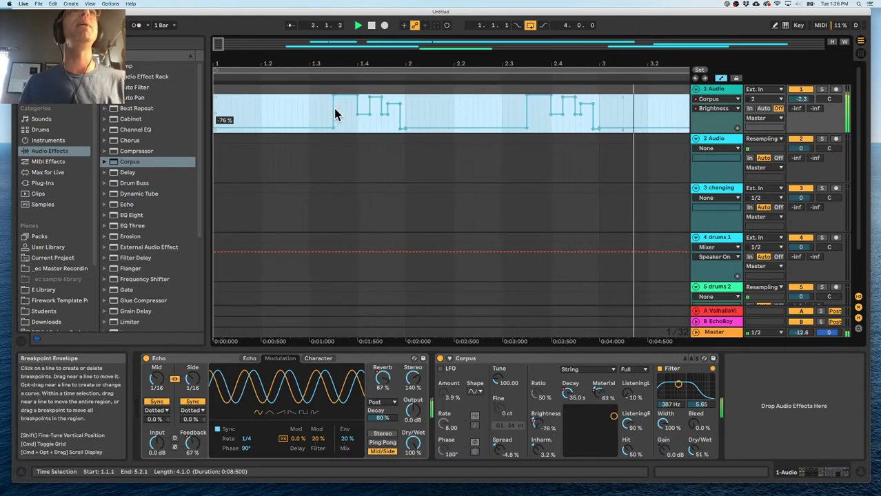
left_click(256, 114)
left_click_drag(358, 64, 362, 33)
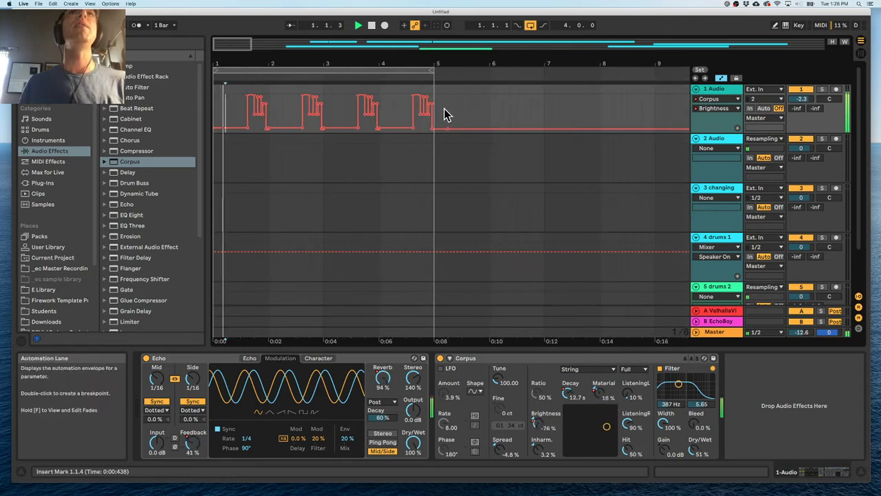
- Select the Brightness pulses across all four bars and shift them earlier so each group starts on beat 3
left_click_drag(447, 114, 236, 118)
left_click_drag(252, 63, 354, 77)
left_click_drag(385, 109, 350, 108)
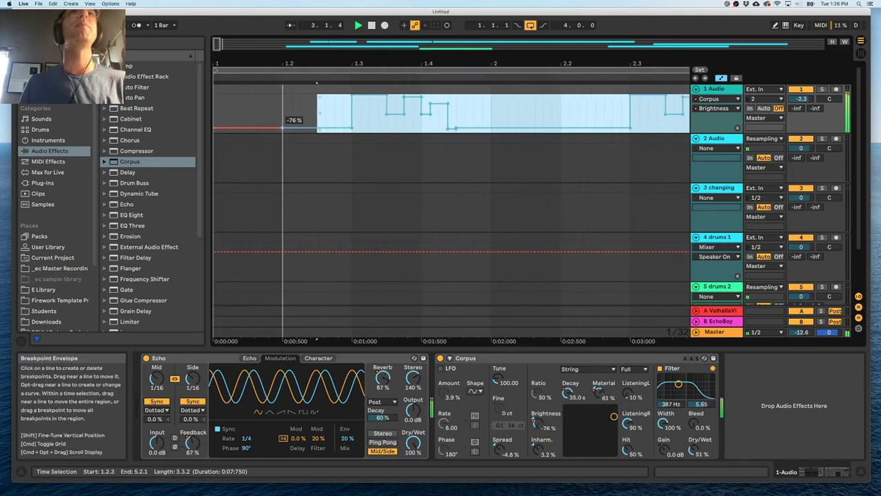
left_click_drag(362, 63, 240, 65)
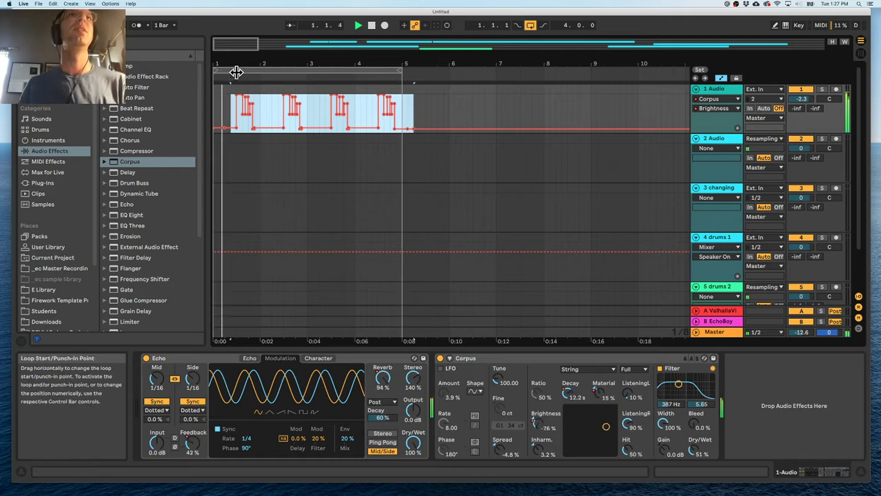
left_click(366, 129)
left_click(377, 128)
left_click_drag(392, 65, 396, 77)
mouse_move(386, 128)
left_mouse_down()
mouse_move(338, 128)
mouse_move(386, 121)
left_mouse_up()
left_click(345, 126)
key("super+d")
key("super+d")
key("super+z")
key("super+z")
left_click(347, 126)
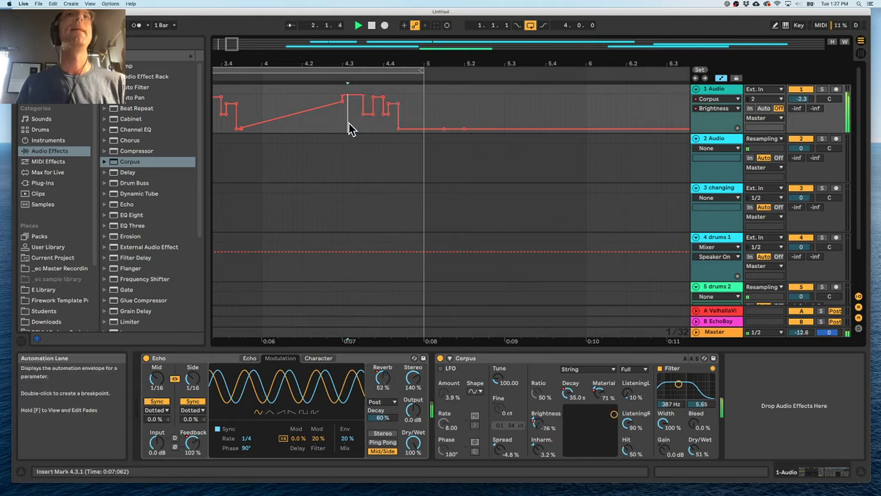
key("super+z")
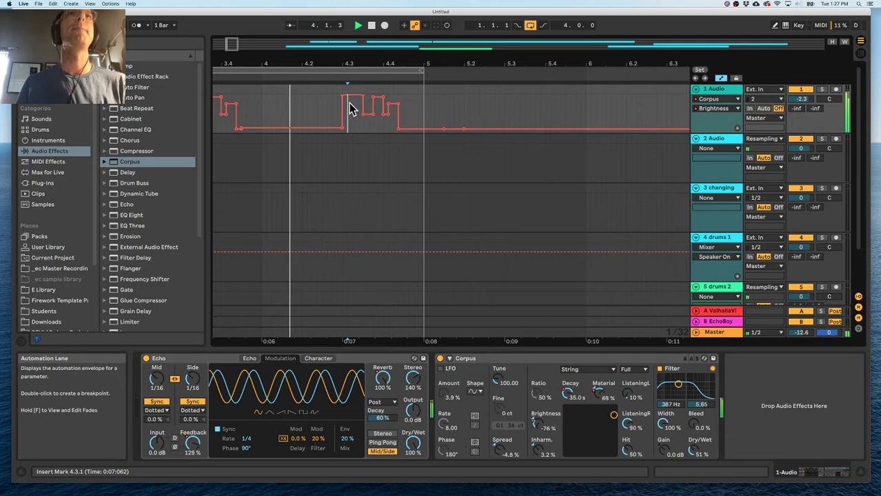
- Stop playback and duplicate the short Brightness pulses in the second half of bar 4 directly after themselves
key("space")
left_click(388, 127)
left_click_drag(401, 126, 350, 125)
key("super+d")
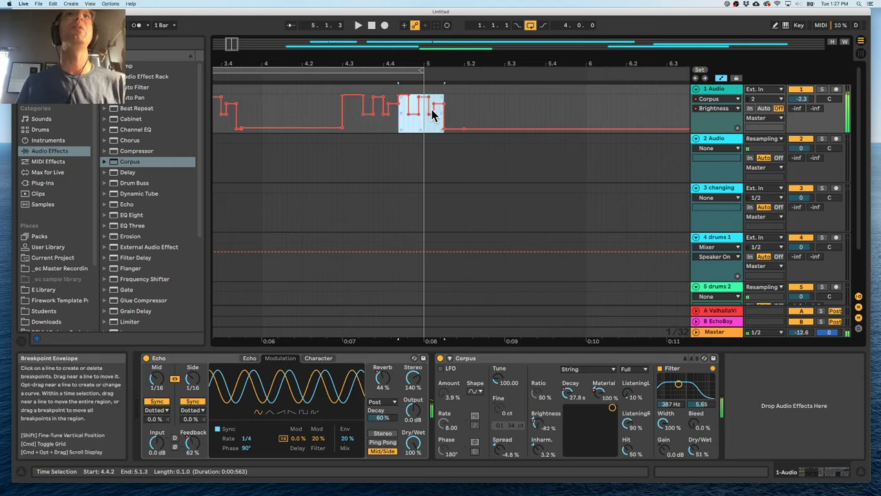
left_click(303, 122)
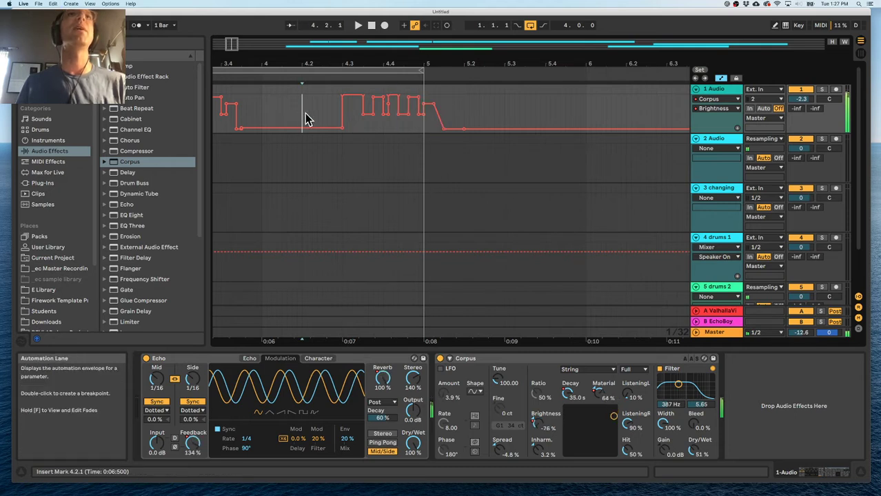
- Shift bar 4's Brightness pulses earlier to start on beat 2 and fill the rest of the bar with a duplicate
left_click_drag(338, 117, 407, 117)
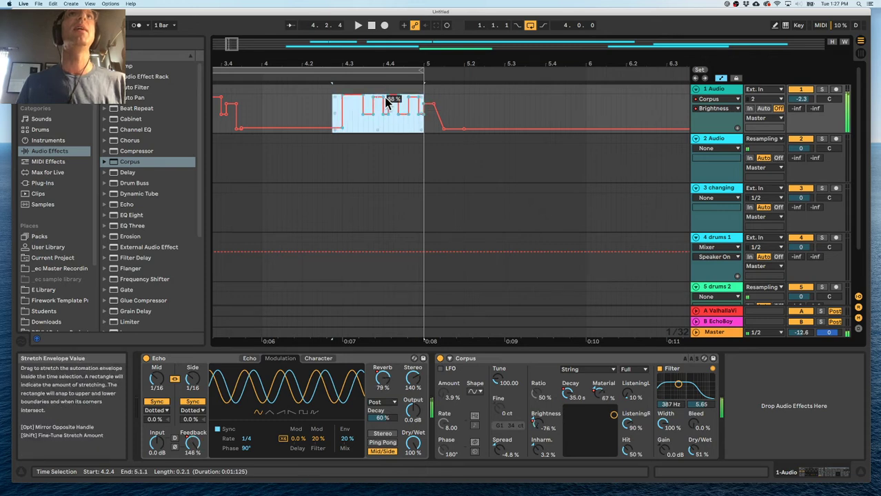
mouse_move(384, 106)
left_mouse_down()
mouse_move(364, 105)
mouse_move(384, 106)
left_mouse_up()
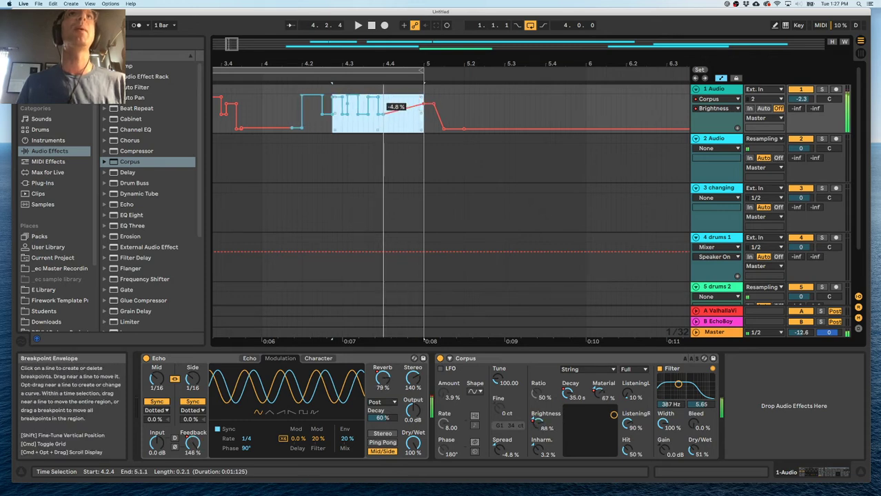
key("super+d")
left_click_drag(448, 107, 395, 107)
left_click(272, 121)
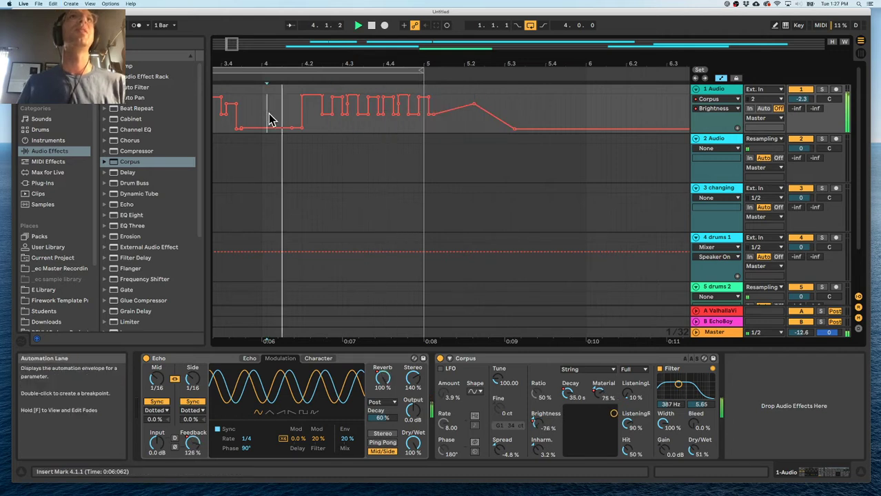
left_click_drag(288, 63, 315, 63)
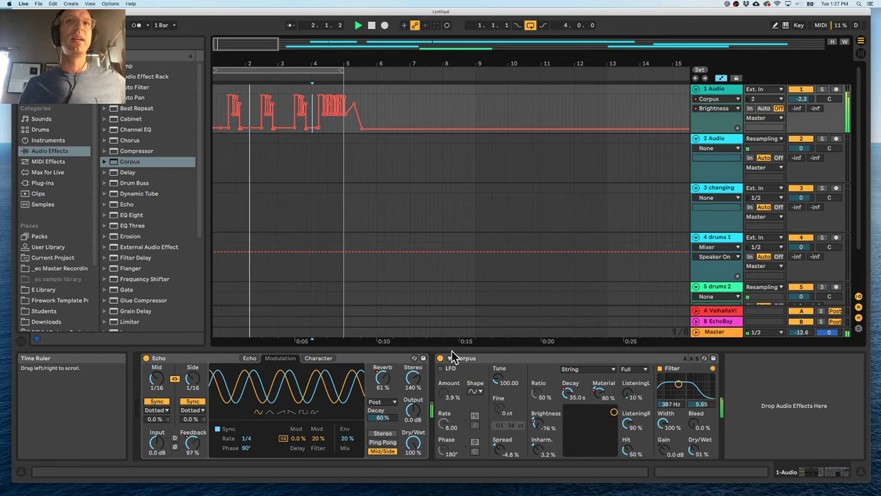
- Add Dynamic Tube after Corpus with its Output at 7.62 dB, and add a Limiter behind it
double_click(131, 195)
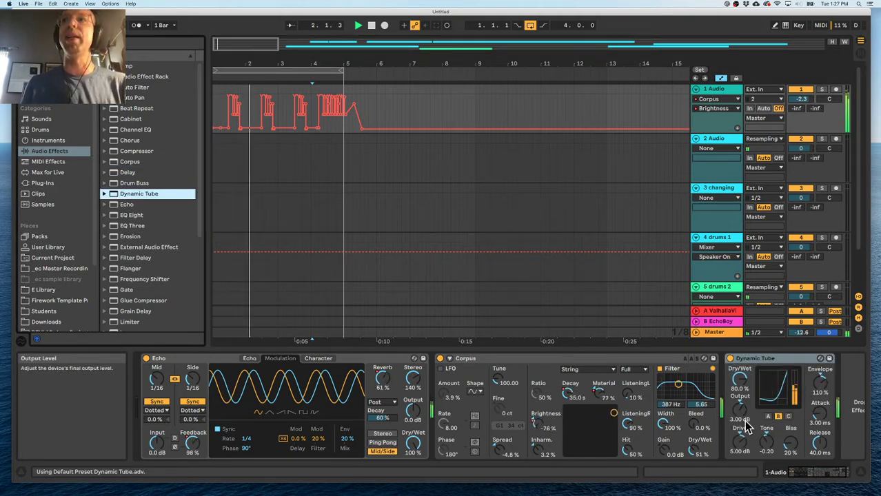
left_click_drag(741, 420, 741, 393)
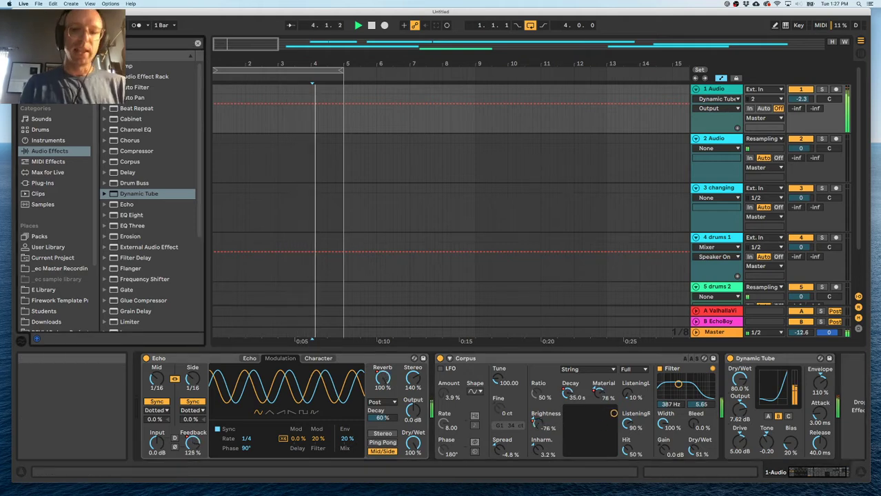
key("super+f")
type("li")
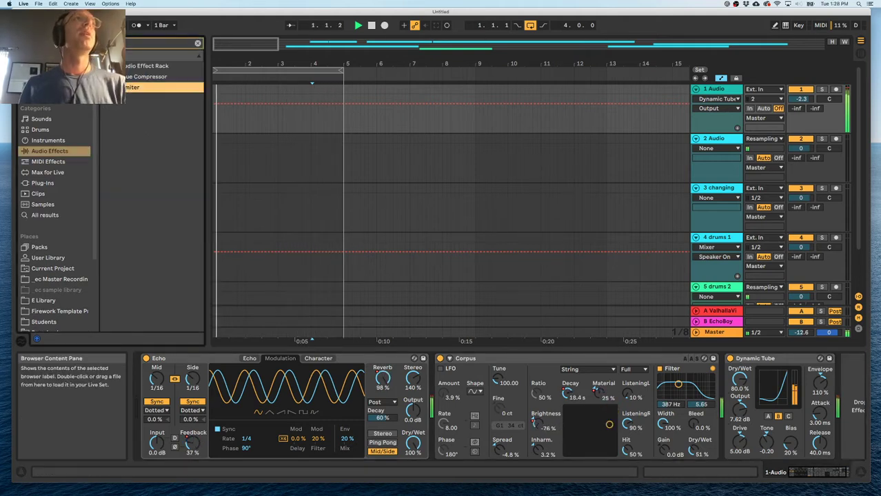
left_click_drag(165, 87, 749, 384)
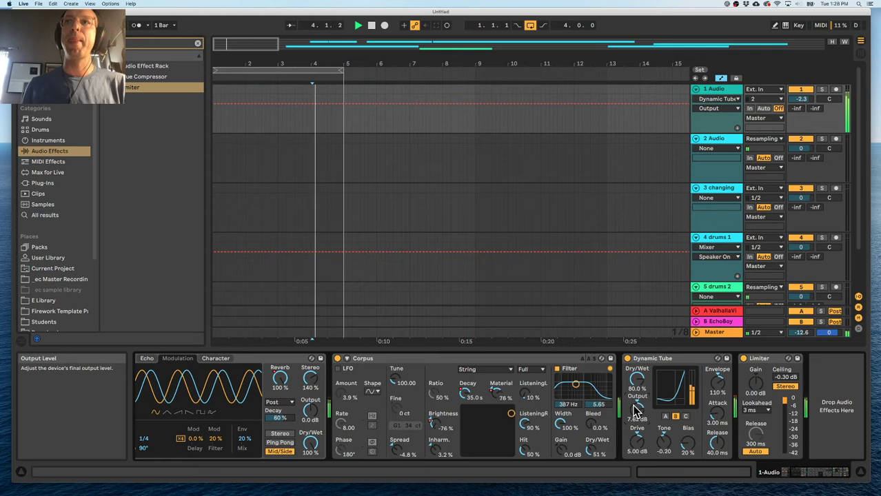
- Set Dynamic Tube's Output to 6.19 dB and Dry/Wet to 53.2%, and Corpus's filter to 287 Hz with a bandwidth of 4.36
left_click_drag(637, 409, 637, 428)
left_click_drag(637, 382, 637, 391)
left_click_drag(292, 88, 291, 69)
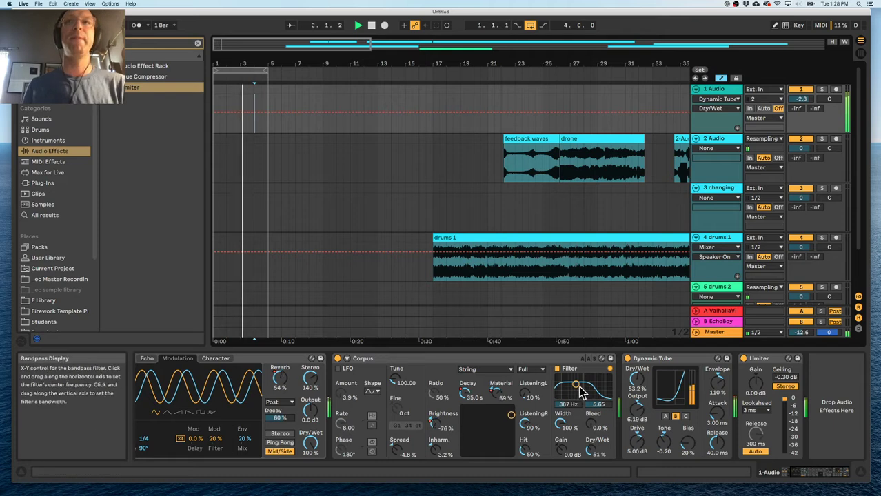
left_click_drag(571, 388, 573, 387)
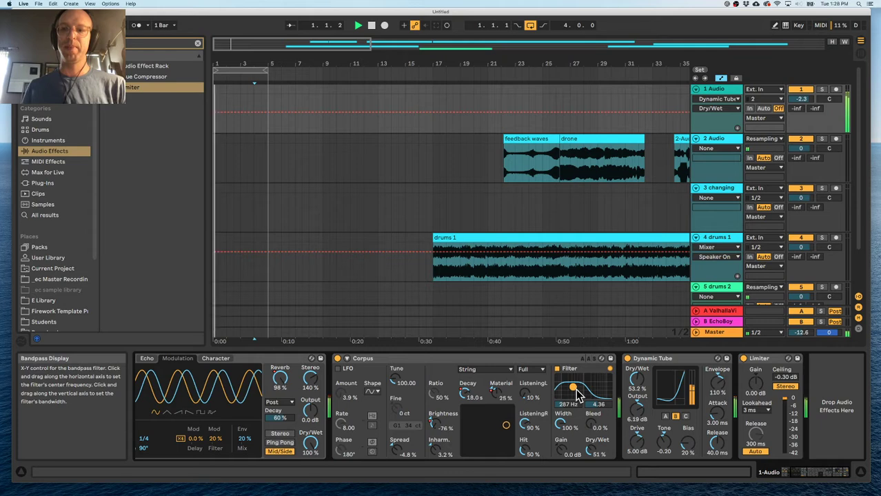
left_click(755, 359)
scroll(567, 390, "left", 5)
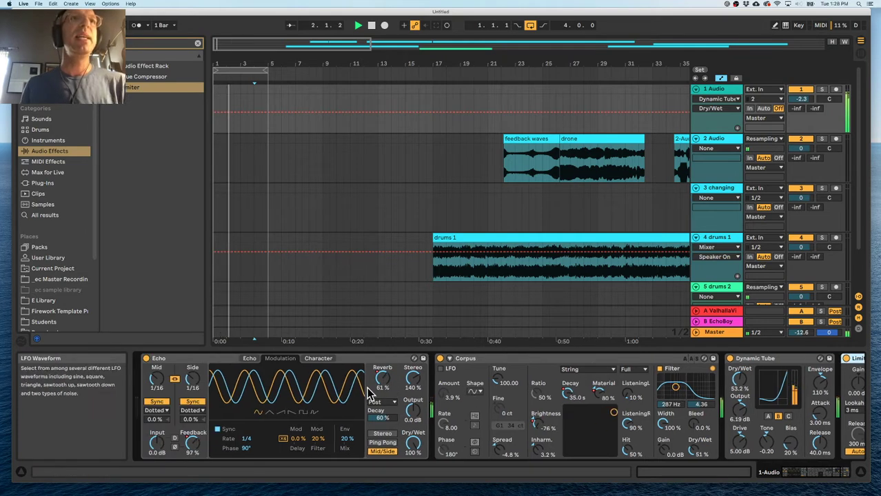
left_click(223, 361)
key("super+g")
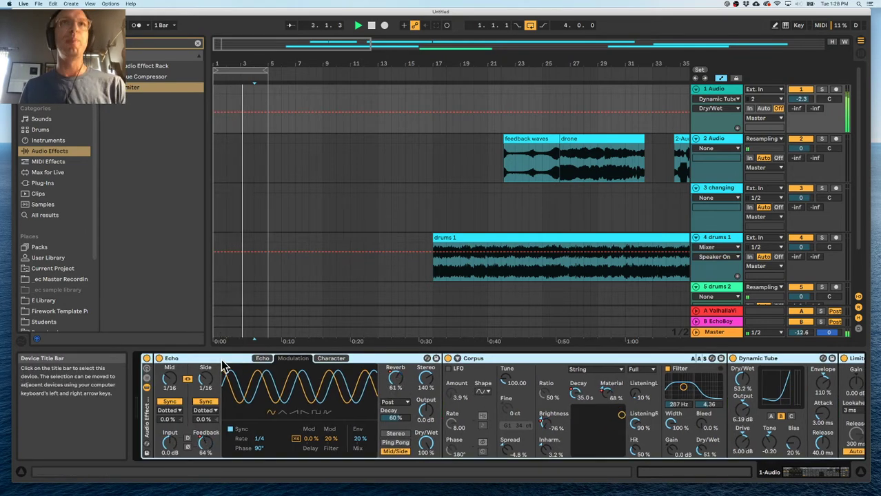
key("super+z")
- Group Corpus, Dynamic Tube and Limiter into an Audio Effect Rack, and clear the browser search
left_click(488, 359)
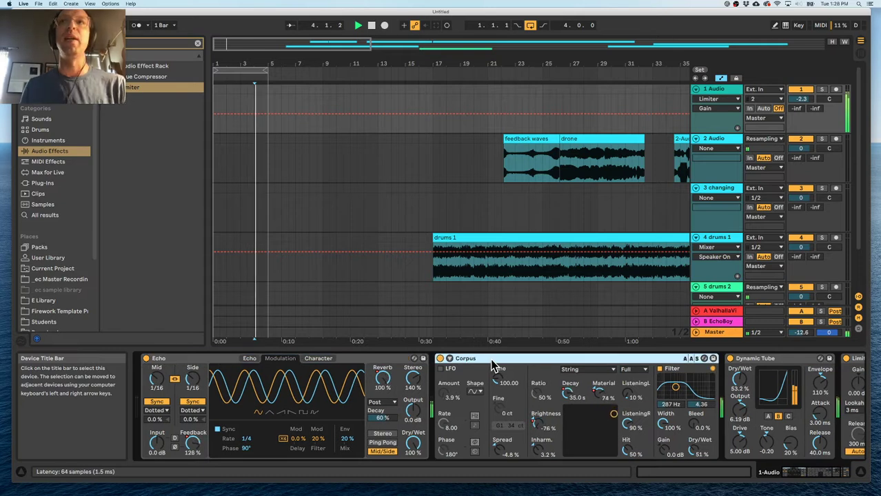
scroll(503, 360, "right", 3)
left_click(758, 358, "shift")
key("super+g")
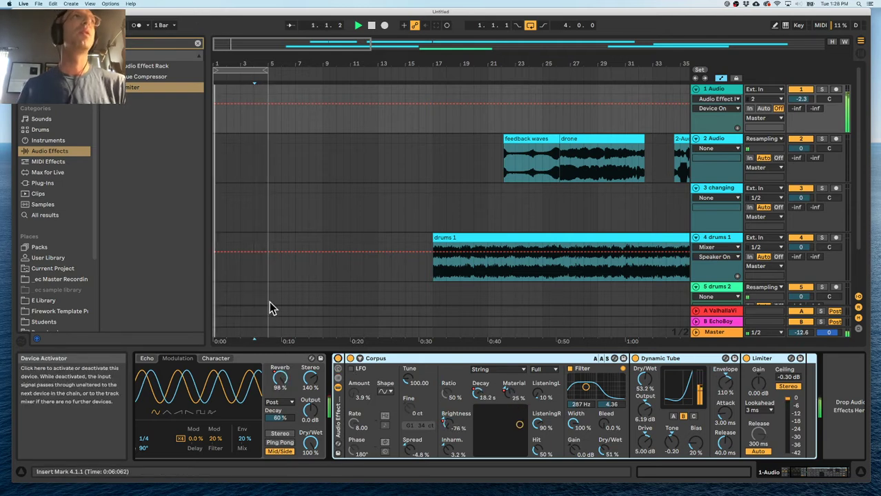
left_click(198, 44)
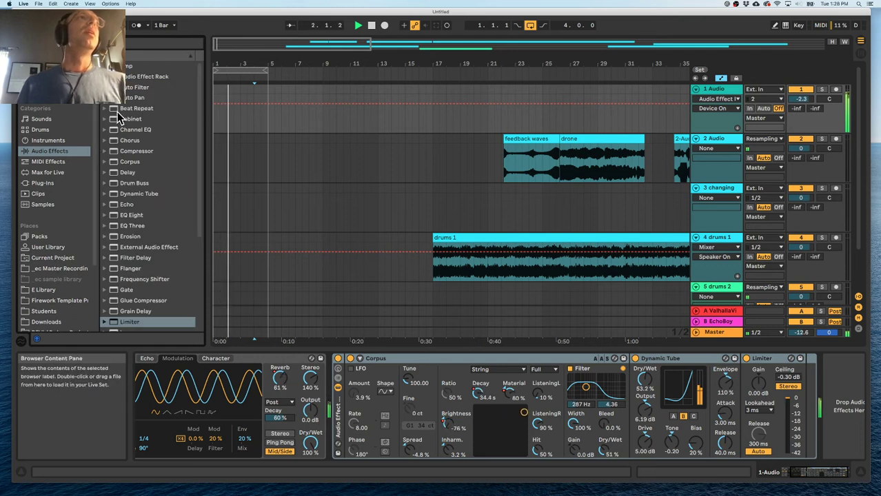
- Duplicate Corpus twice inside the rack so that three Corpus devices run in series
scroll(251, 367, "left", 5)
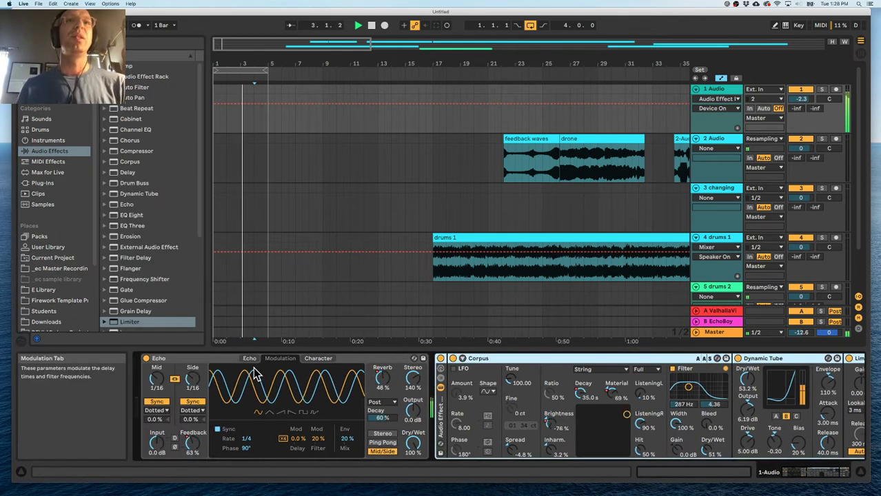
left_click(489, 359)
scroll(535, 362, "right", 4)
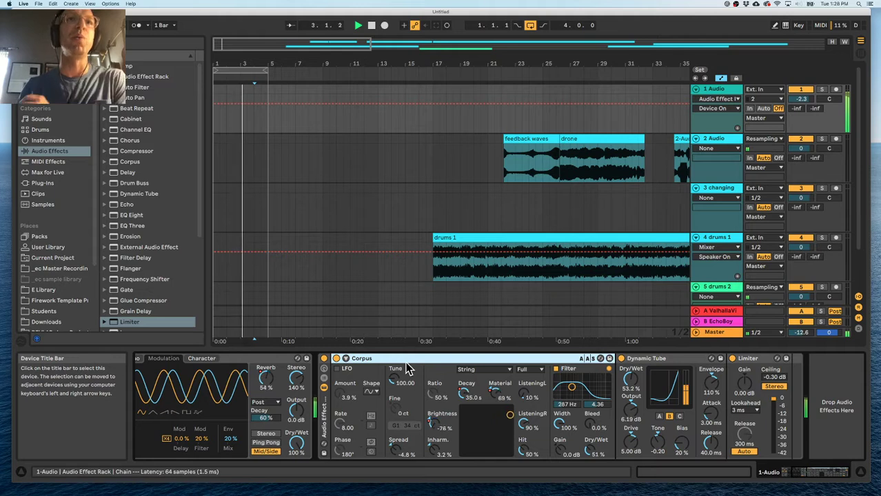
key("super+d")
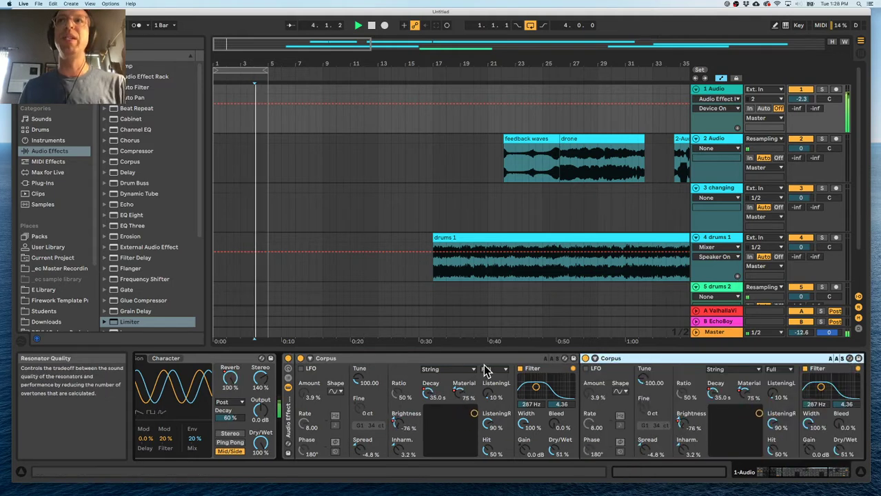
left_click(286, 369)
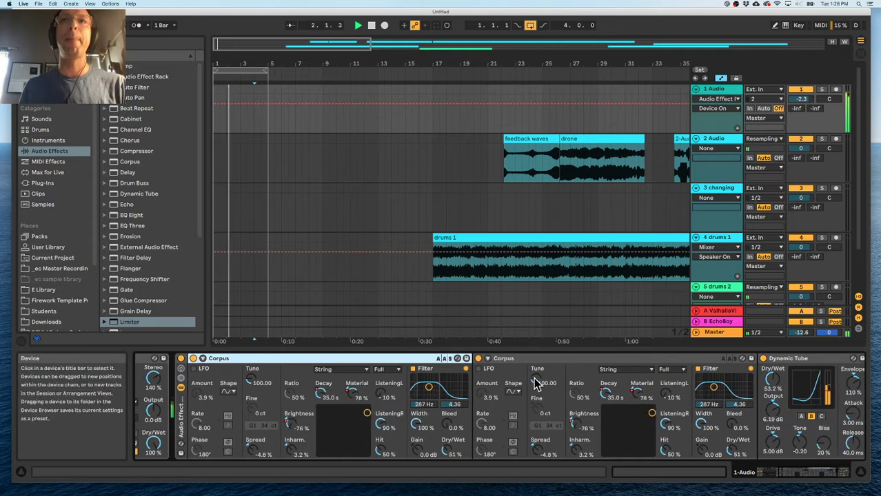
left_click(549, 366)
key("super+d")
scroll(529, 366, "right", 2)
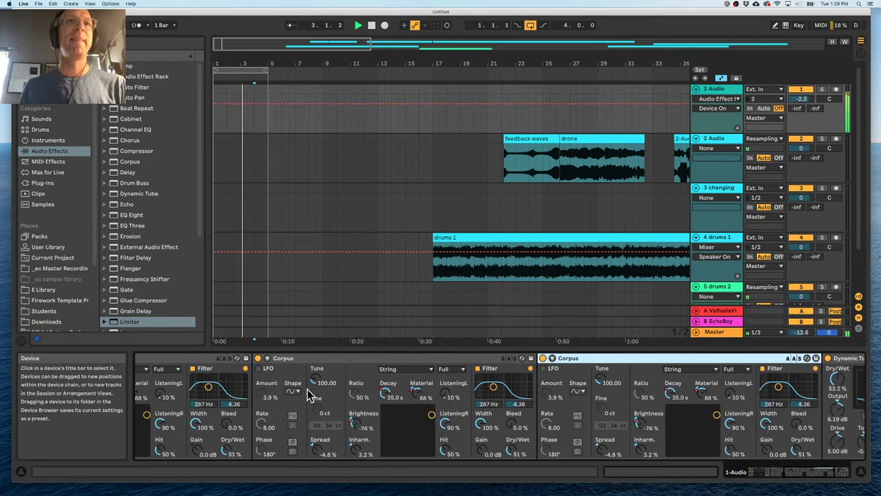
- Set Tune to 200 Hz on the second Corpus and 300 Hz on the third, with Dry/Wet at 28% and 25%
left_click_drag(315, 380, 315, 379)
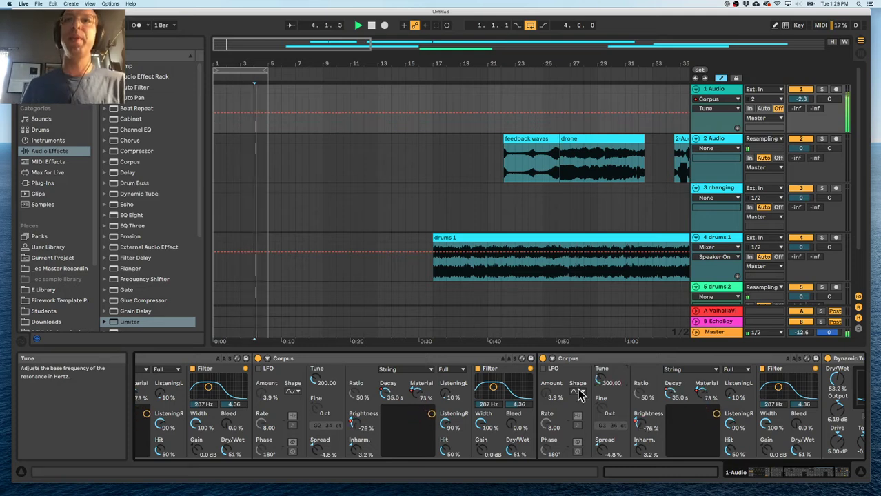
left_click_drag(517, 449, 517, 461)
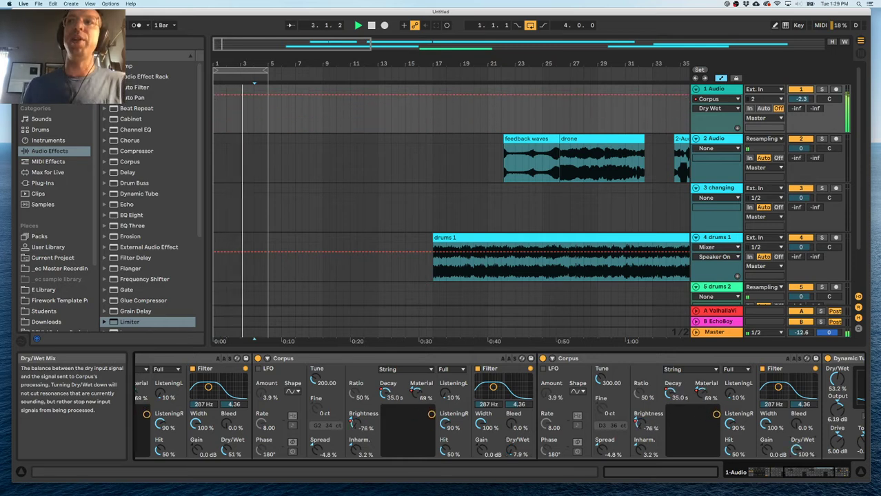
left_click_drag(508, 450, 507, 419)
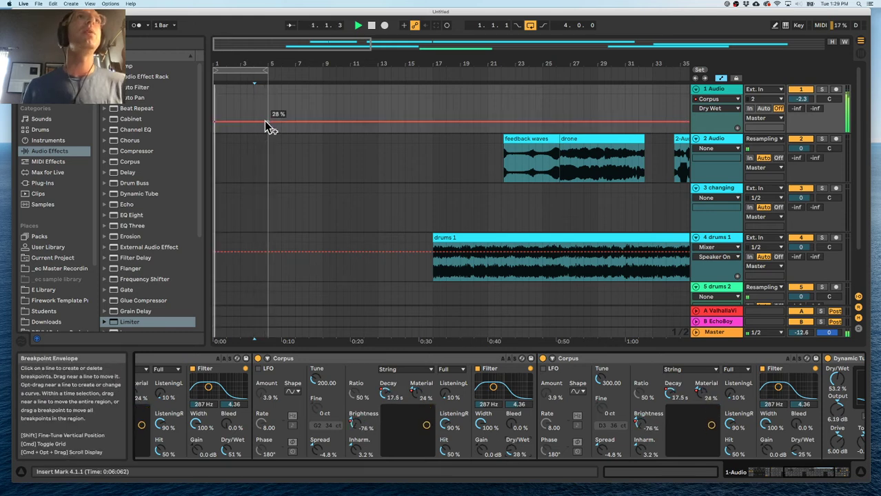
- Automate the second Corpus's Dry/Wet from its minimum at bar 1 to 62% at bar 3, with a slight drop in bar 4
left_click_drag(270, 123, 241, 109)
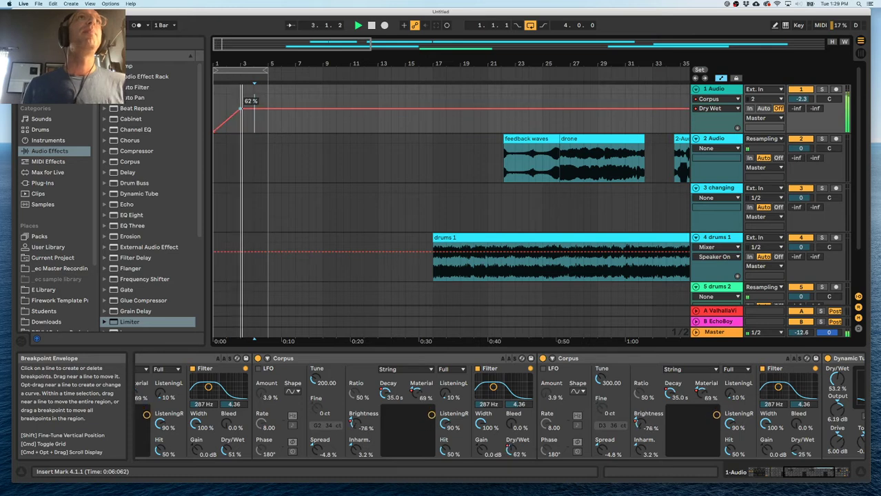
left_click_drag(238, 64, 238, 93)
left_click_drag(304, 108, 303, 115)
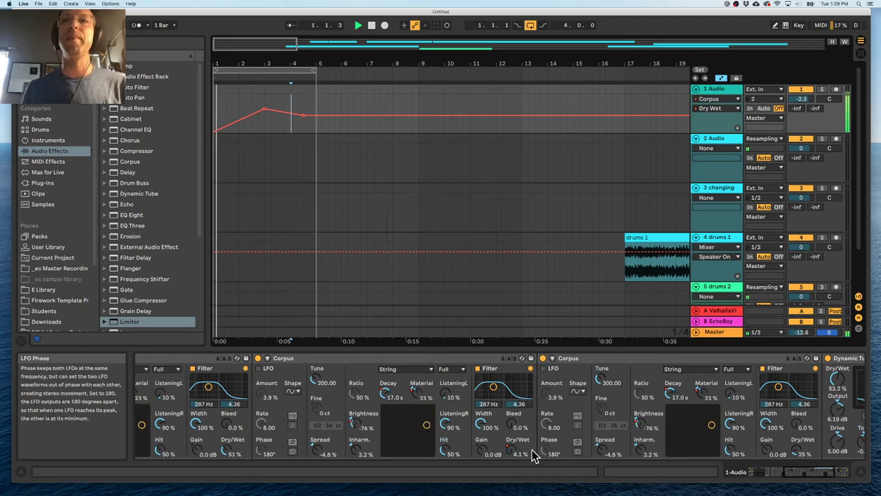
- Automate the third Corpus's Dry/Wet to stay at minimum until bar 4 and jump to its maximum there
left_click(796, 452)
mouse_move(290, 121)
left_mouse_down()
mouse_move(290, 94)
mouse_move(288, 131)
left_mouse_up()
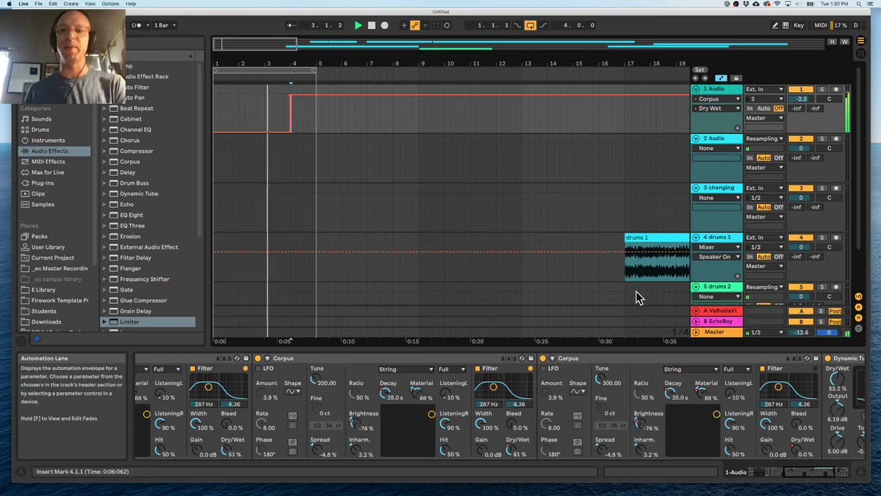
- Add an Echo between Dynamic Tube and Limiter at the end of the track's effect chain
scroll(665, 390, "right", 3)
scroll(665, 389, "right", 3)
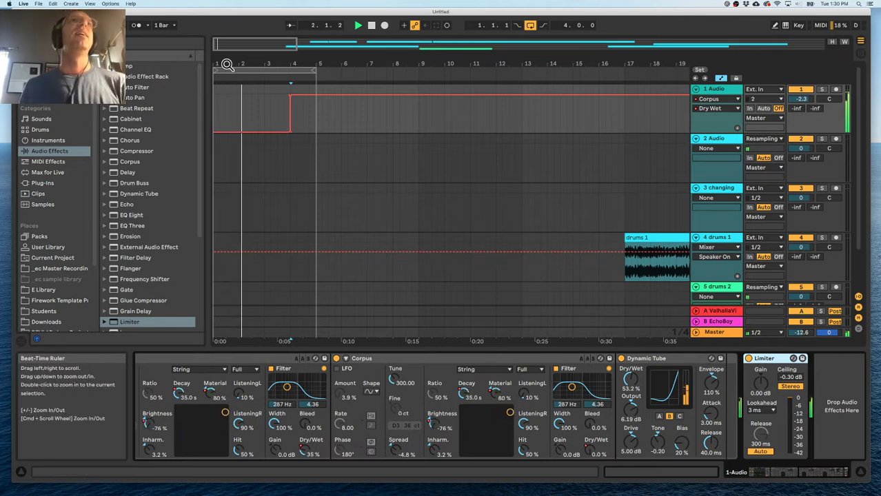
left_click(126, 204)
mouse_move(722, 380)
left_mouse_down()
mouse_move(757, 380)
mouse_move(737, 381)
left_mouse_up()
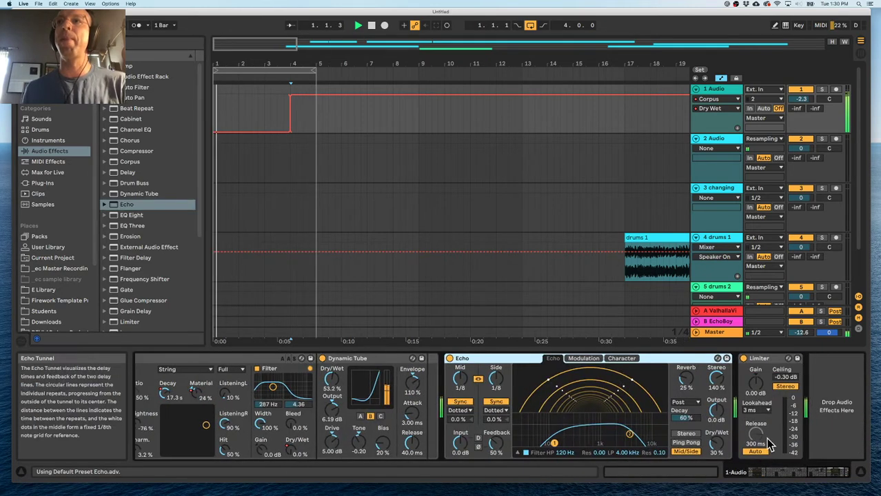
- Set the new Echo's Dry/Wet to 81%, its linked delay times to 1/2 and its Feedback to 69%
left_click(715, 443)
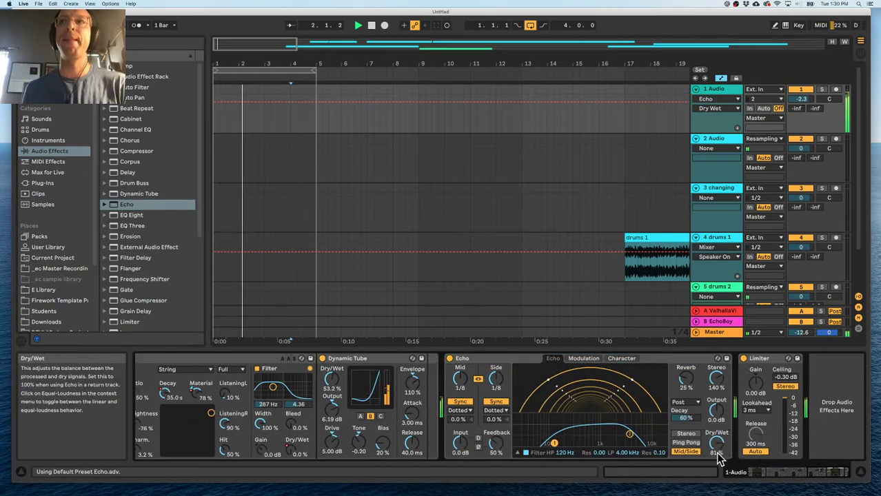
left_click(460, 379)
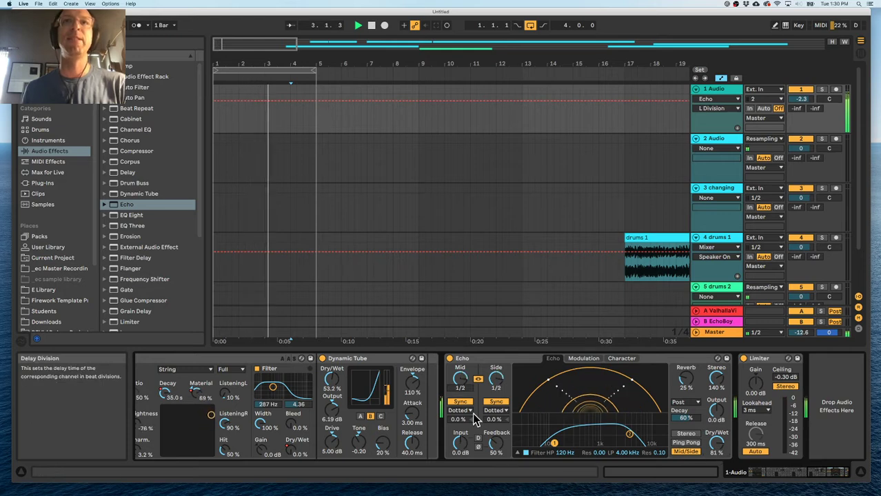
left_click(496, 448)
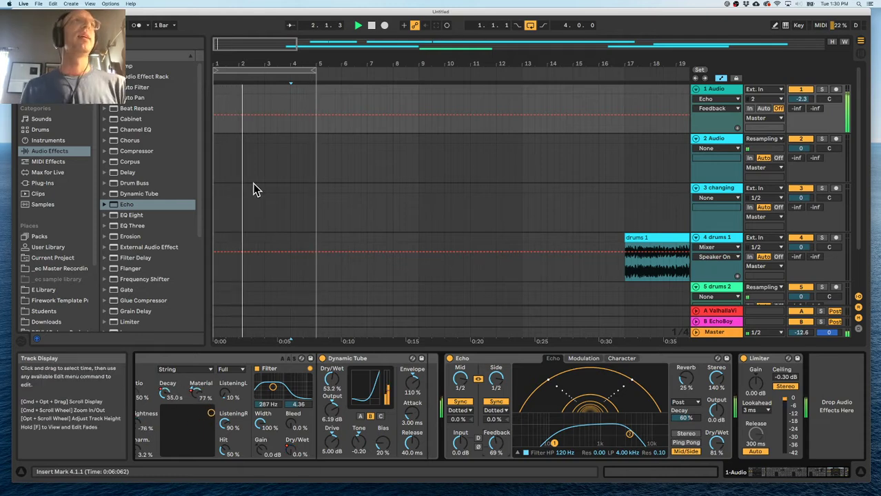
- Add an Auto Filter after the Limiter, with its cutoff at 1.54 kHz and resonance at 41%
left_click(123, 88)
double_click(122, 88)
mouse_move(738, 416)
left_mouse_down()
mouse_move(740, 407)
mouse_move(728, 412)
mouse_move(734, 405)
left_mouse_up()
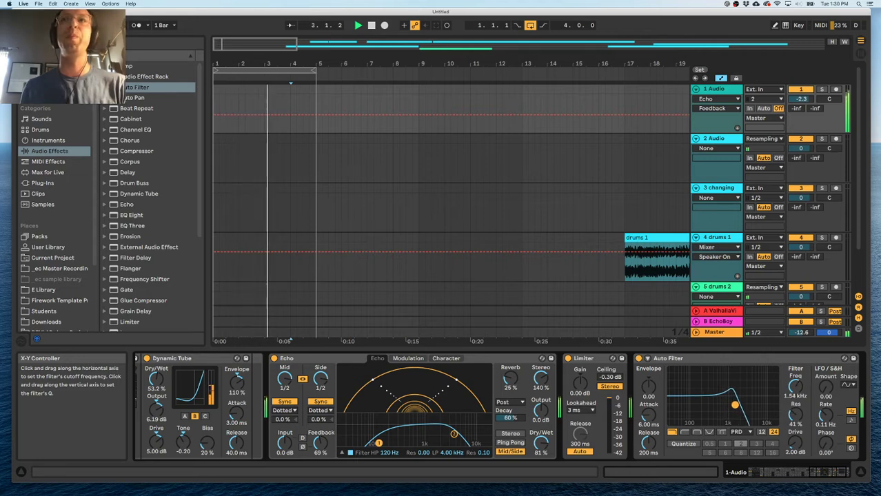
- Move the Auto Filter ahead of the Limiter, and set the preceding Echo's Reverb level to 99%
left_click(572, 361)
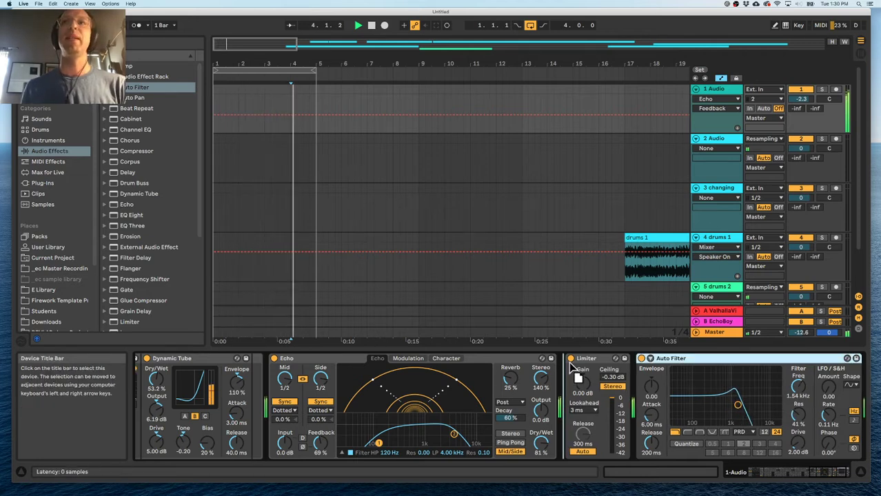
left_click_drag(569, 362, 566, 362)
left_click_drag(510, 378, 510, 338)
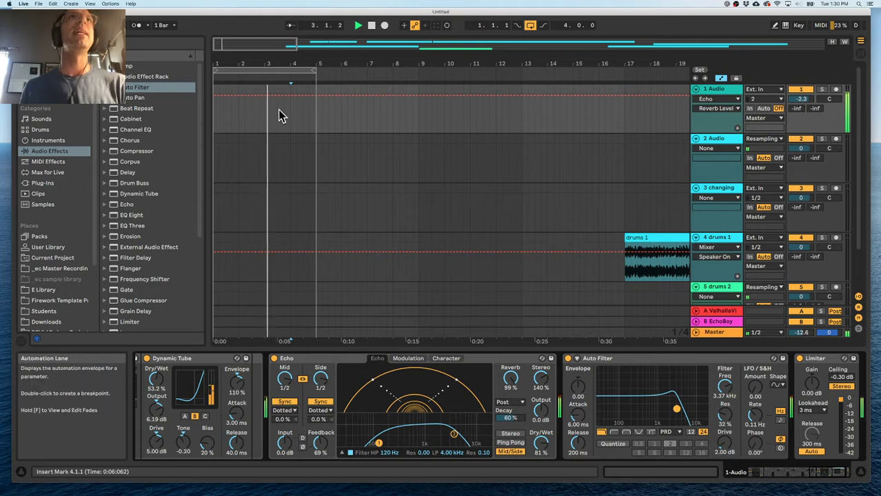
- Start playback from bar 6.3, past the four-bar loop, and turn the Master volume down to -inf
left_click_drag(305, 62, 305, 48)
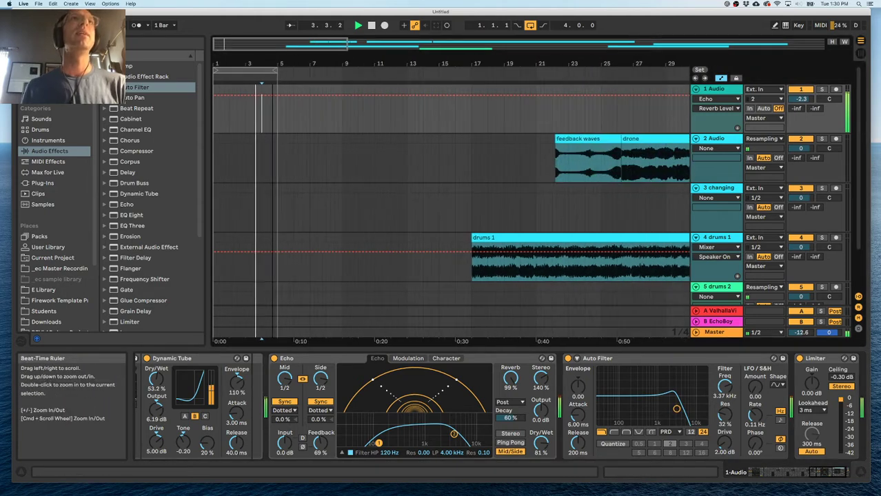
left_click(217, 161)
left_click(717, 89)
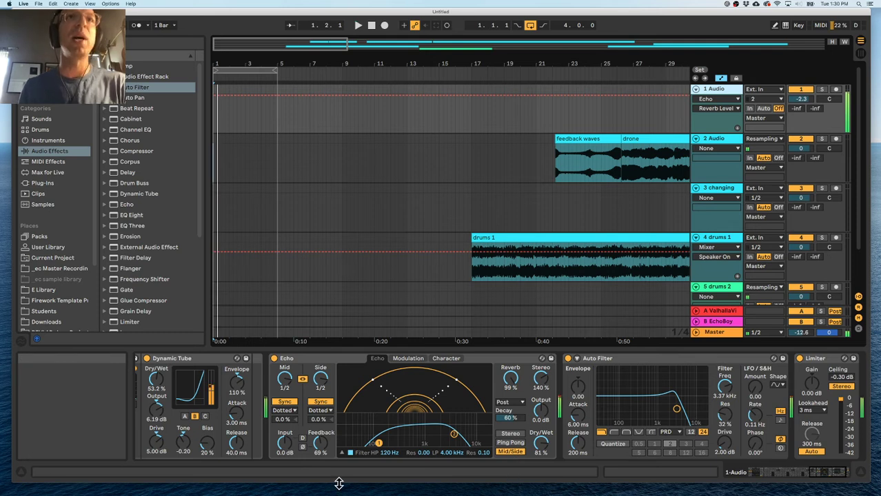
left_click(302, 221)
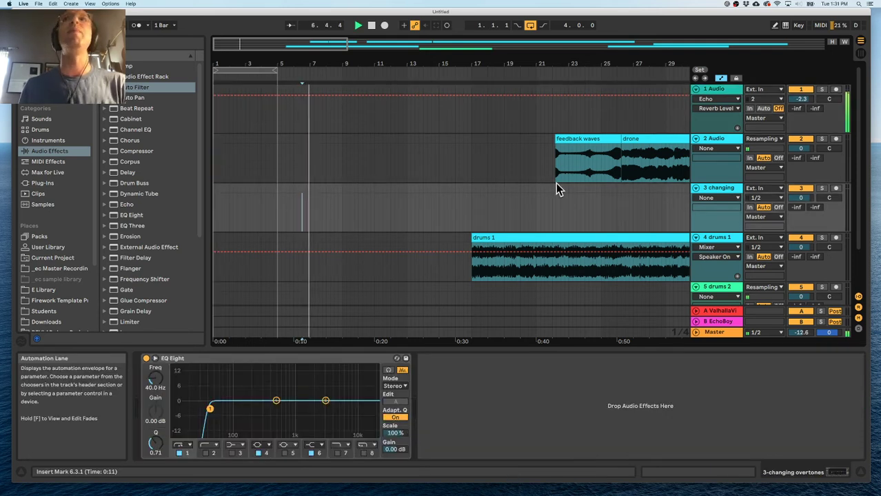
left_click_drag(801, 332, 800, 344)
- Review track 1's device chain, examining the Tune settings of the stacked Corpus devices and the effects after them
left_click(709, 89)
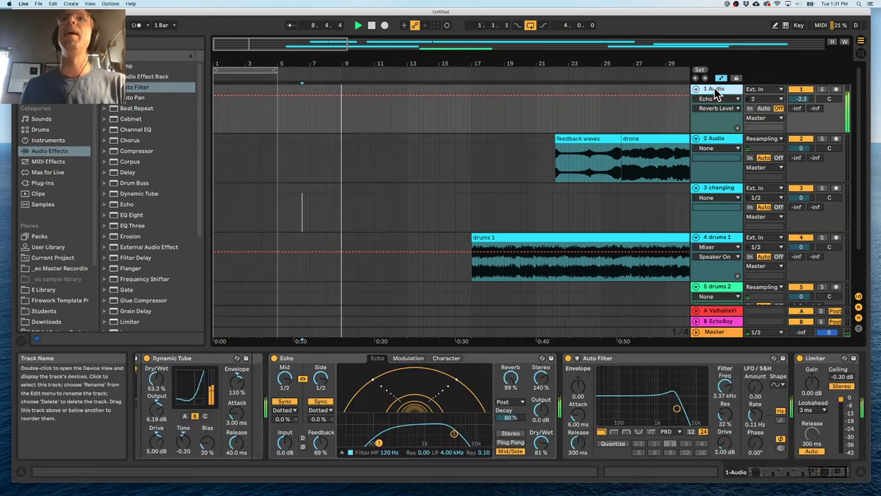
scroll(353, 403, "left", 10)
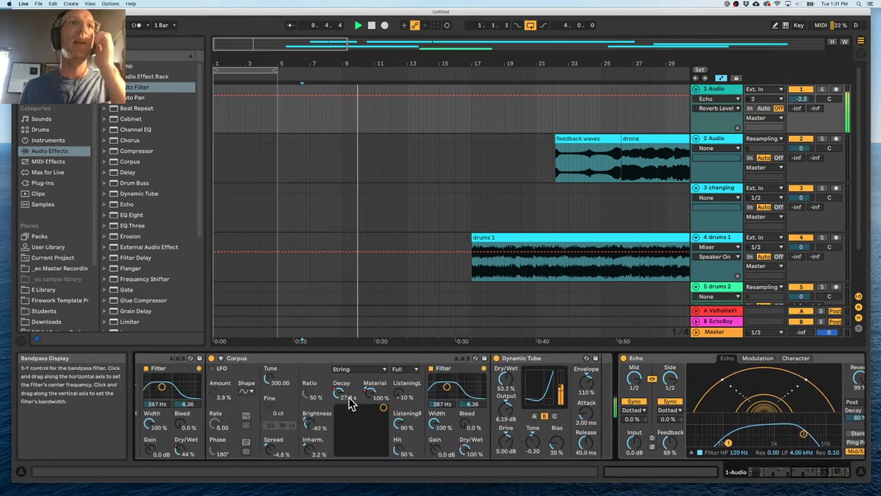
scroll(283, 369, "left", 5)
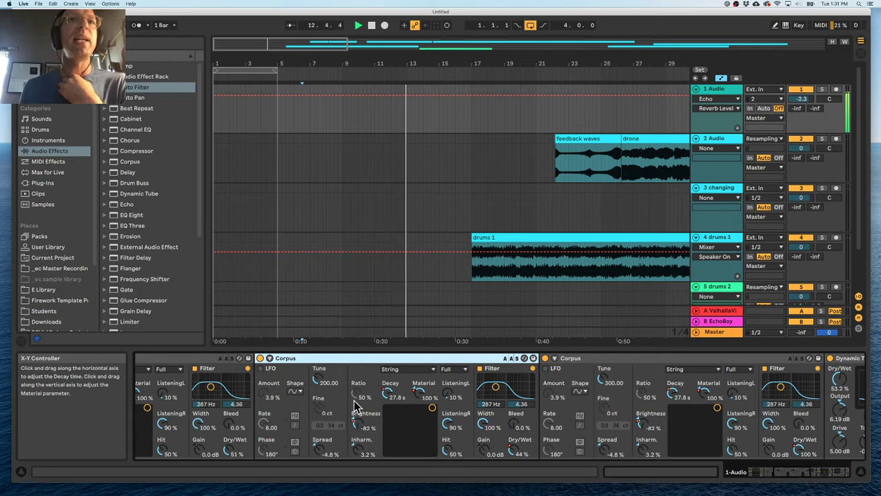
left_click(319, 381)
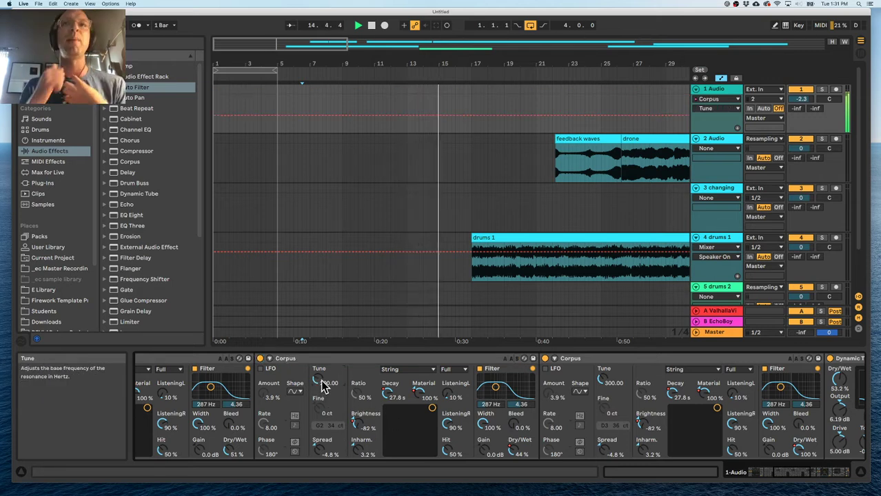
scroll(358, 396, "right", 10)
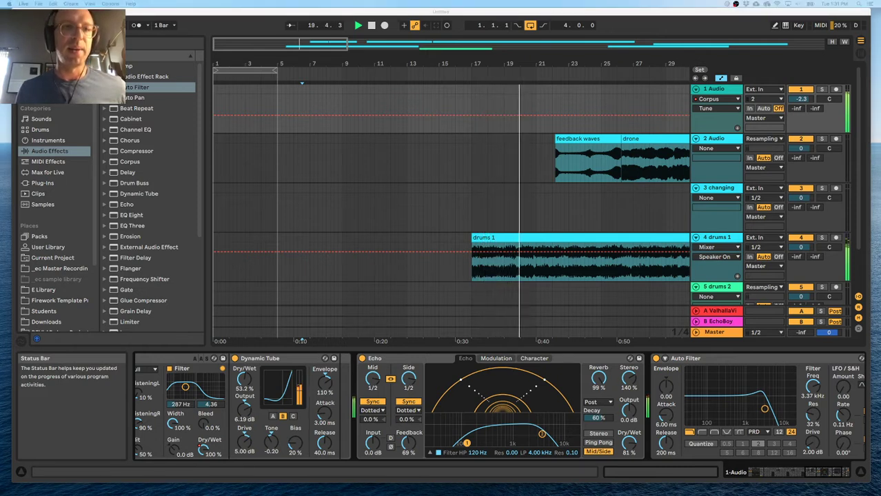
scroll(278, 394, "left", 3)
scroll(278, 395, "left", 10)
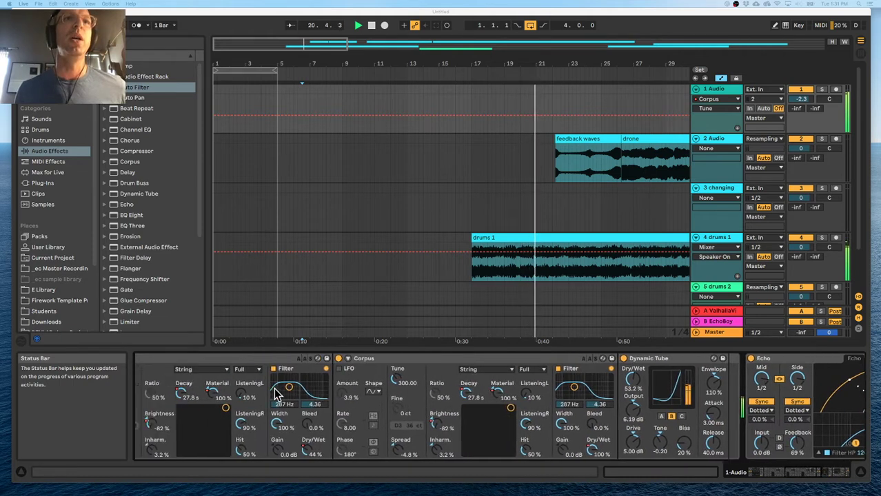
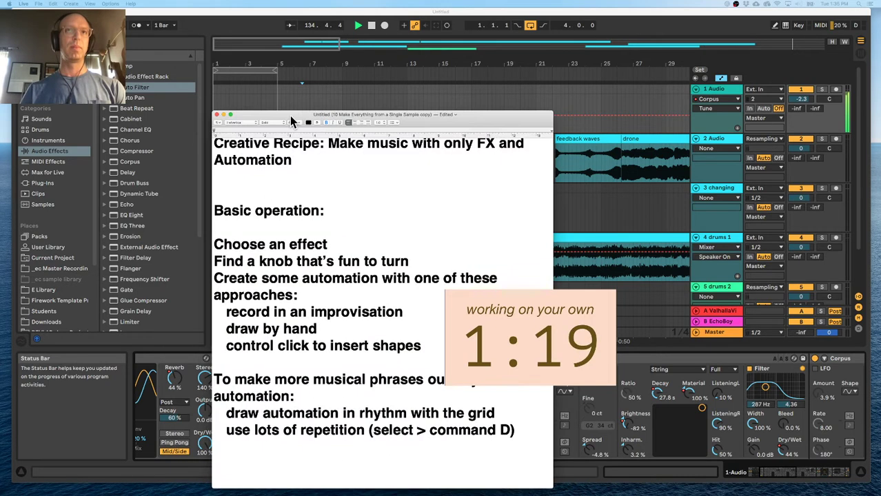
- Switch to the TextEdit recipe note and add "Source noise: Echo effect, turn off Gate, turn up Noise" above "Basic operation:"
left_click_drag(293, 120, 261, 76)
left_click(239, 154)
key("Up")
key("Return")
type("Siyr")
key("BackSpace")
key("BackSpace")
key("BackSpace")
type("ource ")
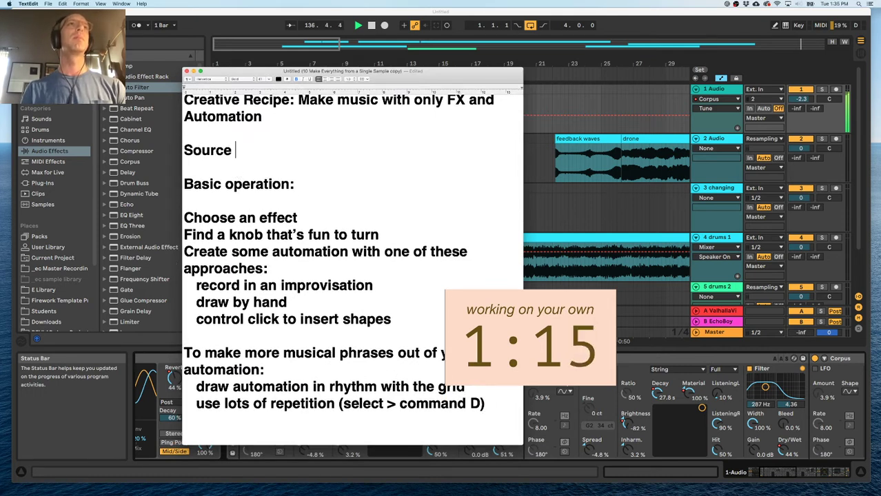
type("noise: E")
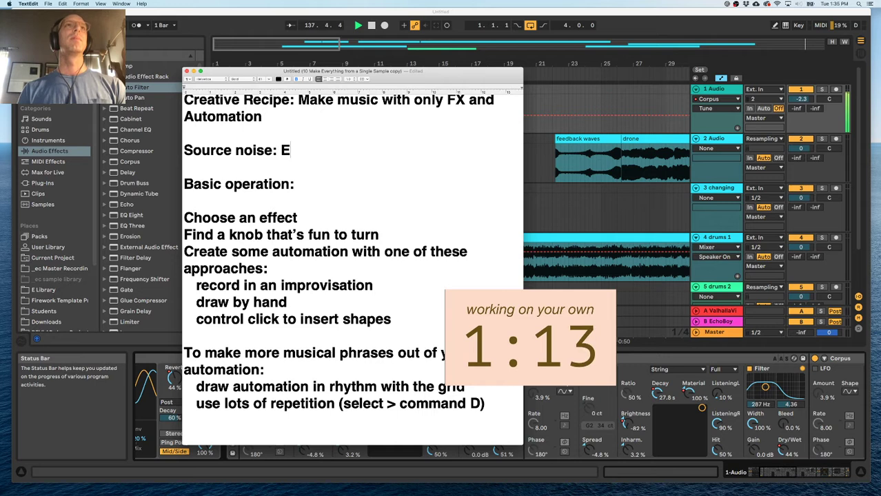
type("cho effect, turn")
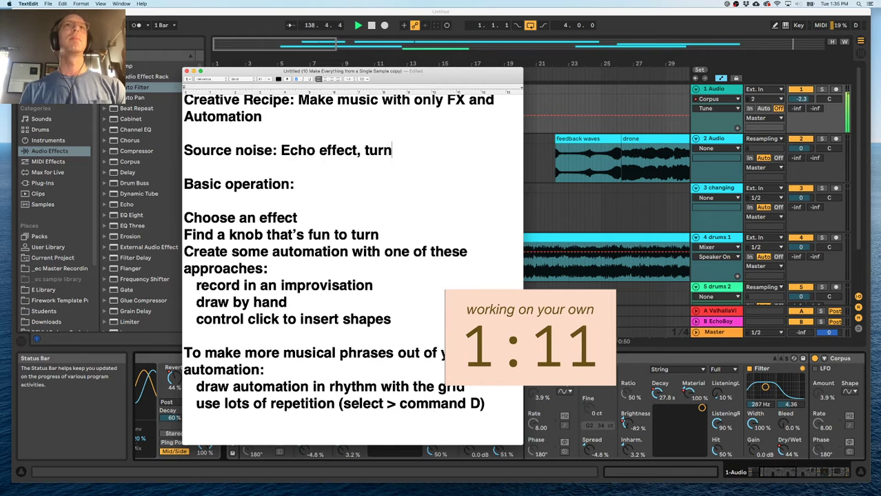
type(" off Gate, turn up Noise")
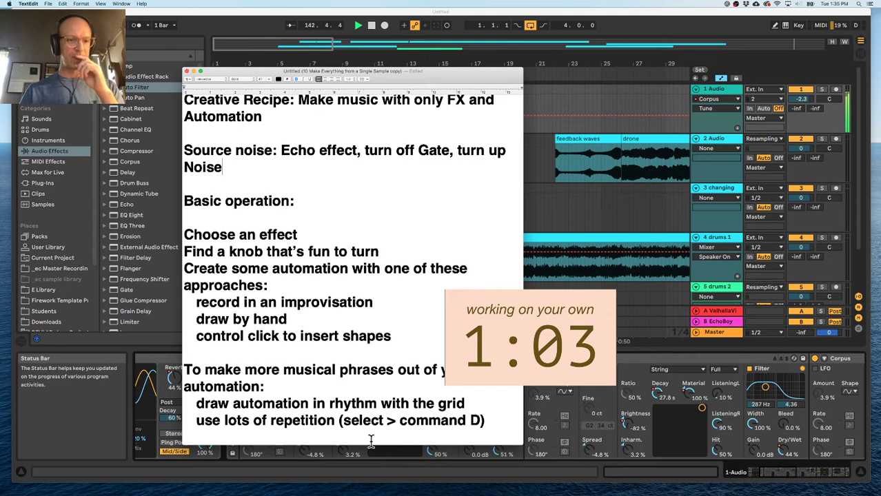
- Switch to Ableton Live and display the Character settings of the first Echo to check its Gate and Noise options
key("super+Tab")
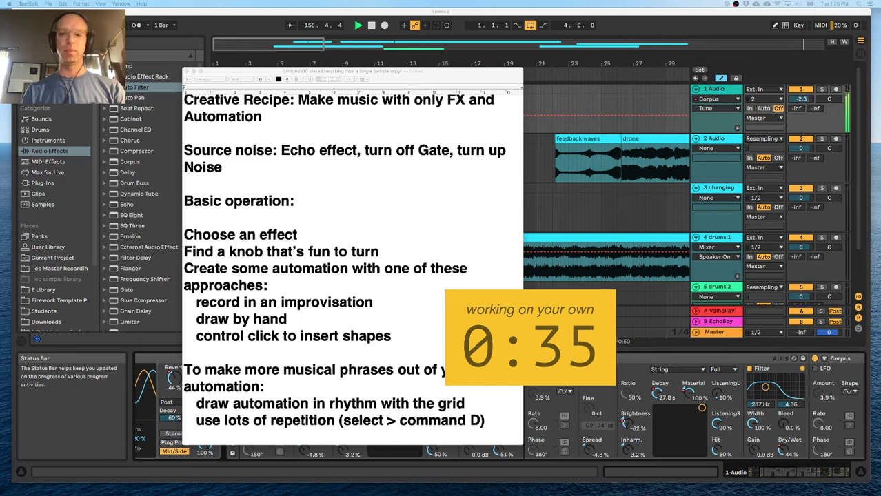
left_click(166, 365)
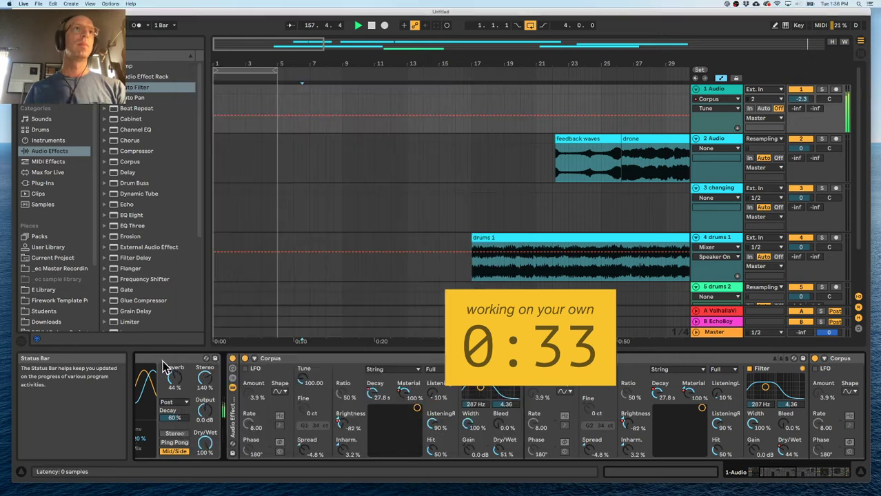
scroll(166, 366, "left", 5)
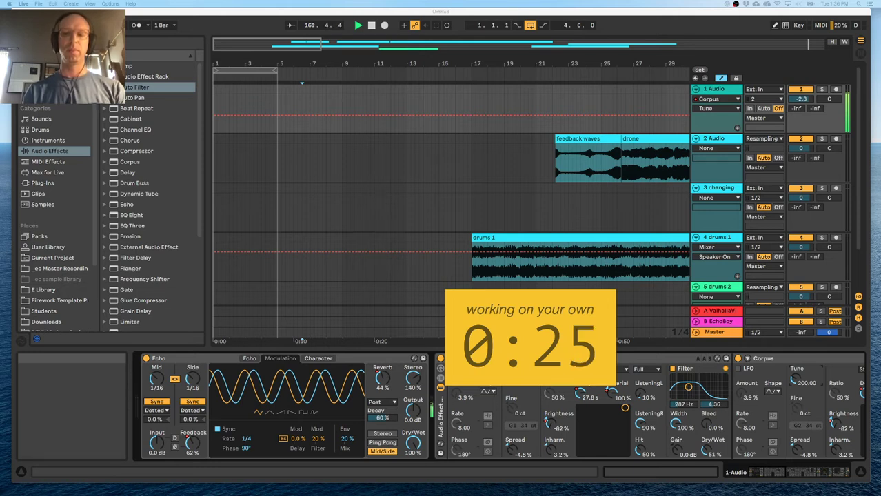
left_click(319, 360)
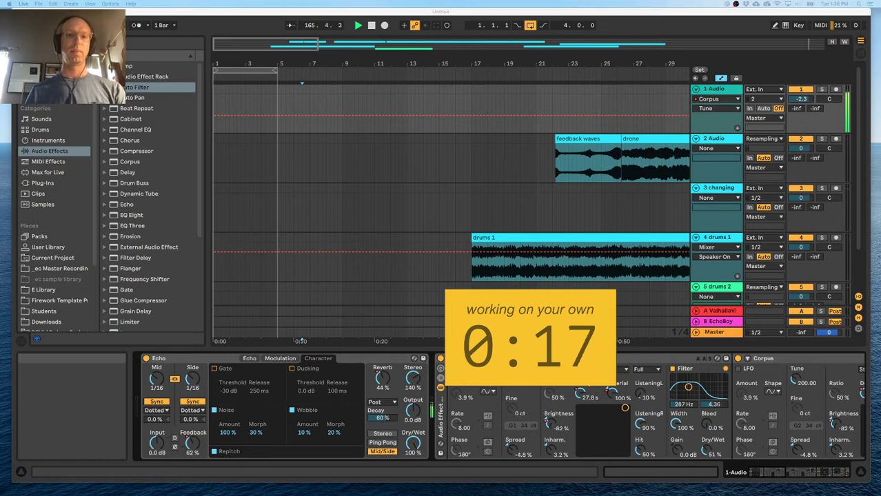
- Switch to the TextEdit note and insert "Character >" before "turn off Gate" in the source noise line
key("super+Tab")
left_click(361, 150)
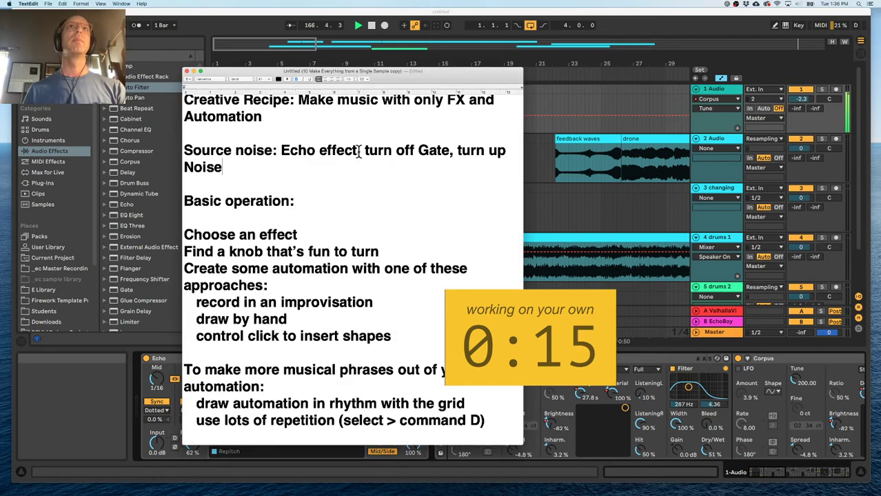
type("Character>")
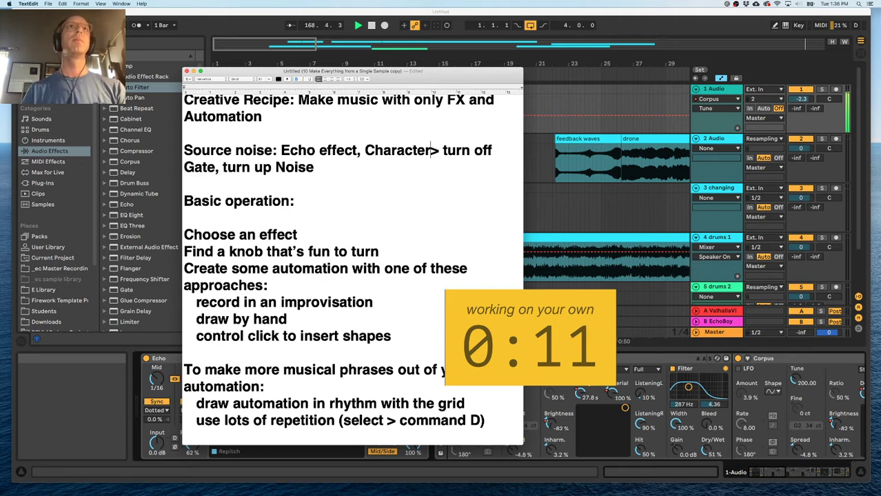
key("Left")
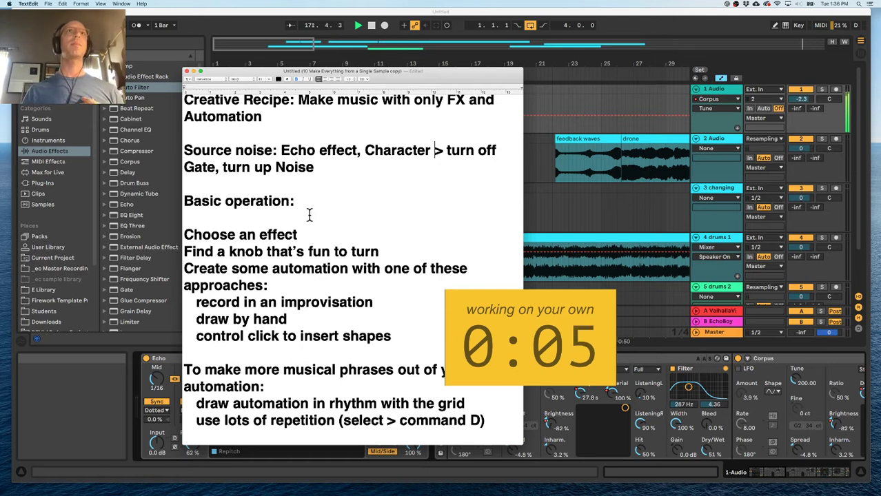
- Reduce the font size and remove bold from the lines "Find a knob that's fun to turn" through "control click to insert shapes"
left_click_drag(184, 252, 438, 335)
left_click(263, 80)
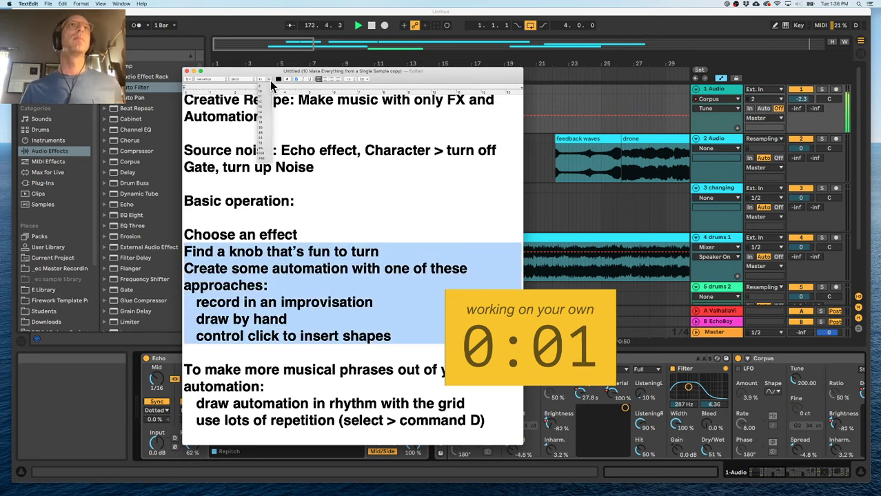
left_click(264, 134)
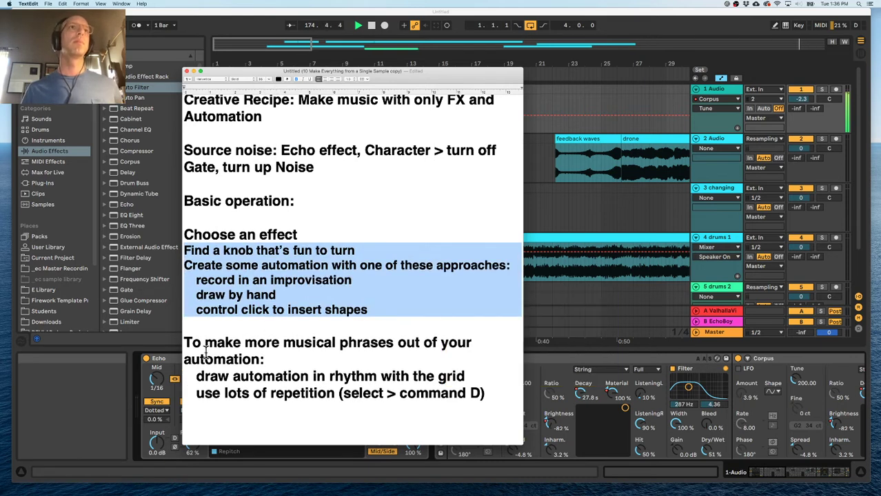
key("super+b")
- Reduce the font size and remove bold from the two lines about drawing automation in rhythm and using lots of repetition
left_click_drag(193, 376, 482, 396)
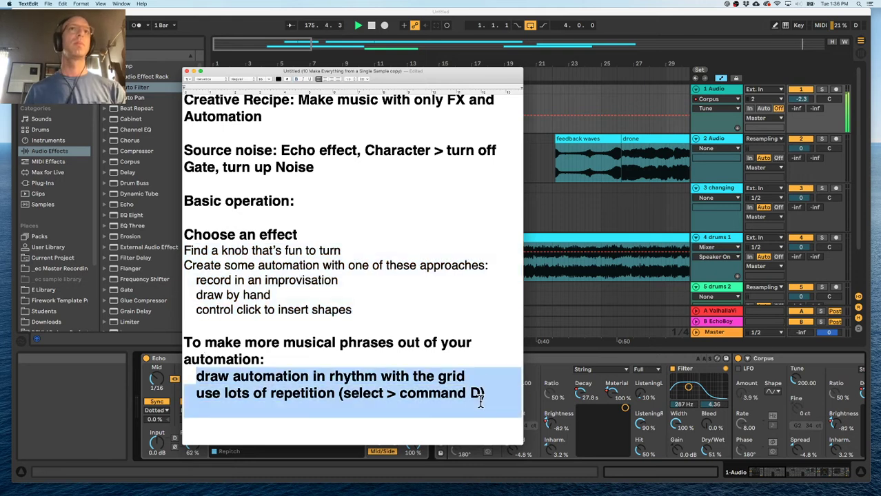
left_click(268, 81)
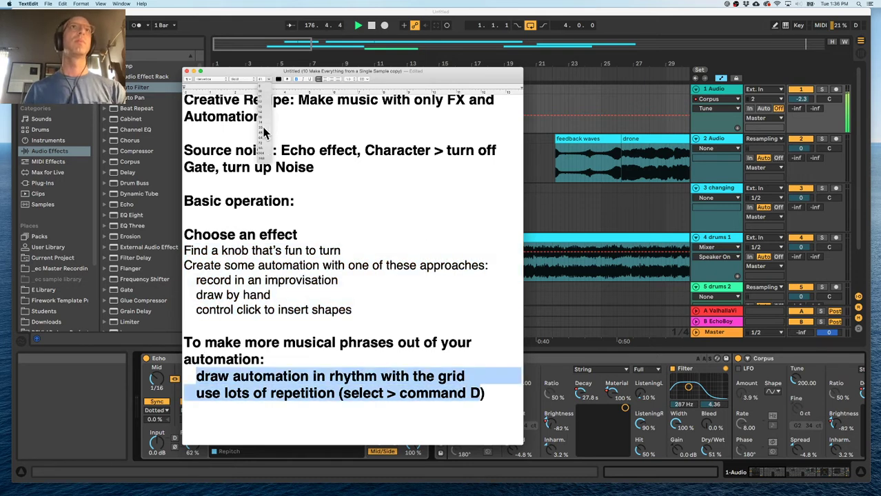
left_click(265, 133)
key("super+b")
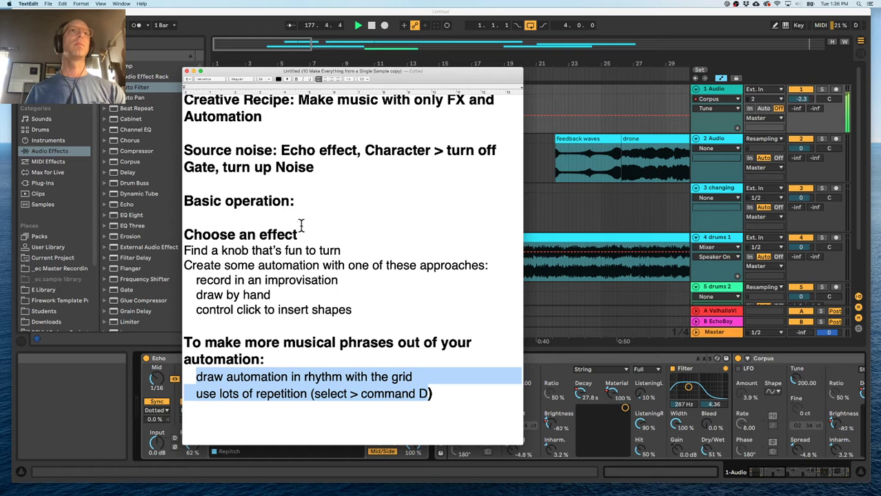
- Reduce the font size of the headings "Choose an effect" and "To make more musical phrases out of your automation:" in the note
triple_click(282, 233)
left_click(270, 80)
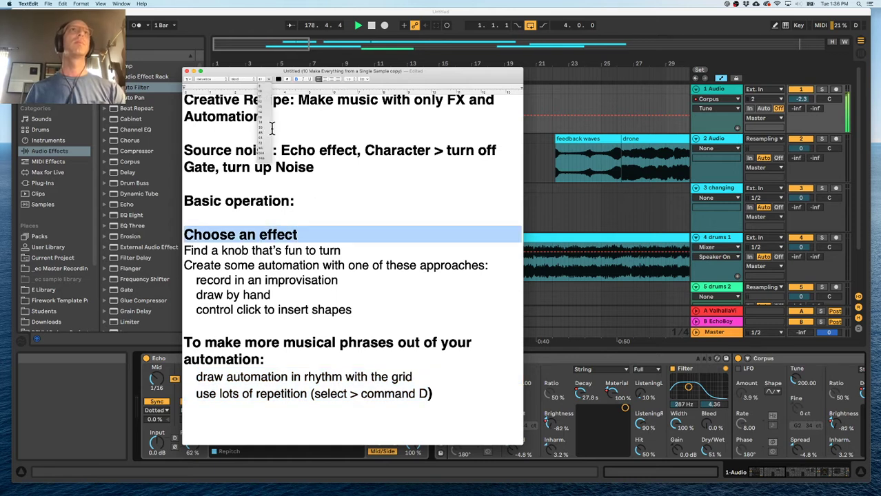
left_click(264, 132)
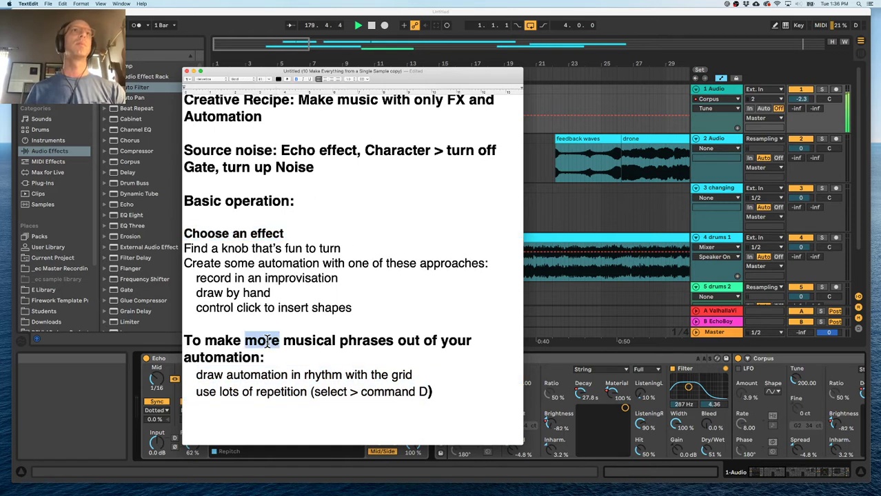
triple_click(268, 339)
left_click(271, 80)
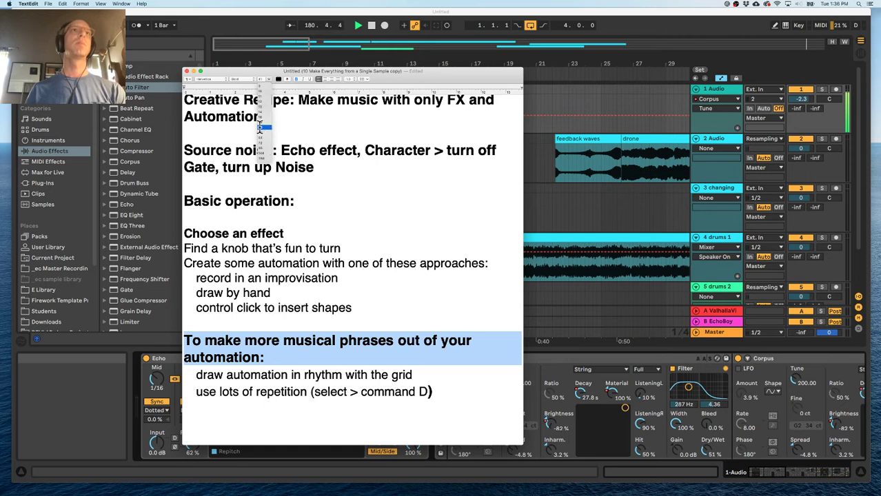
left_click(265, 131)
left_click(375, 342)
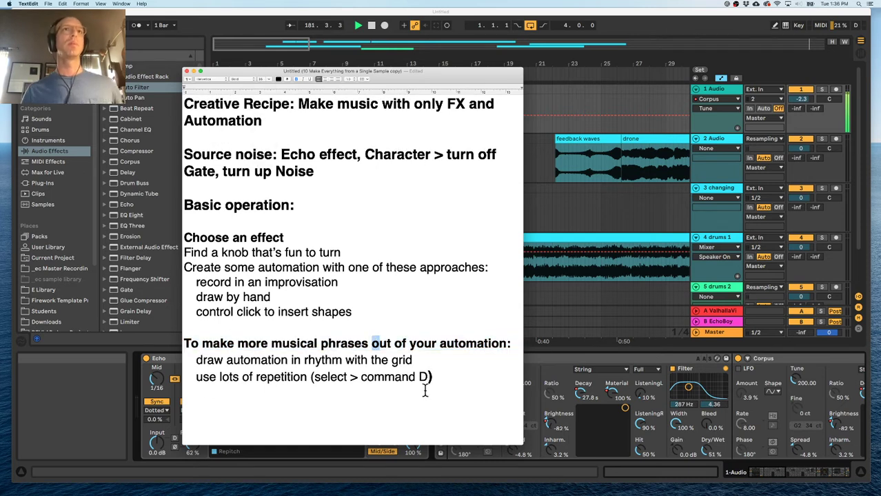
left_click(461, 393)
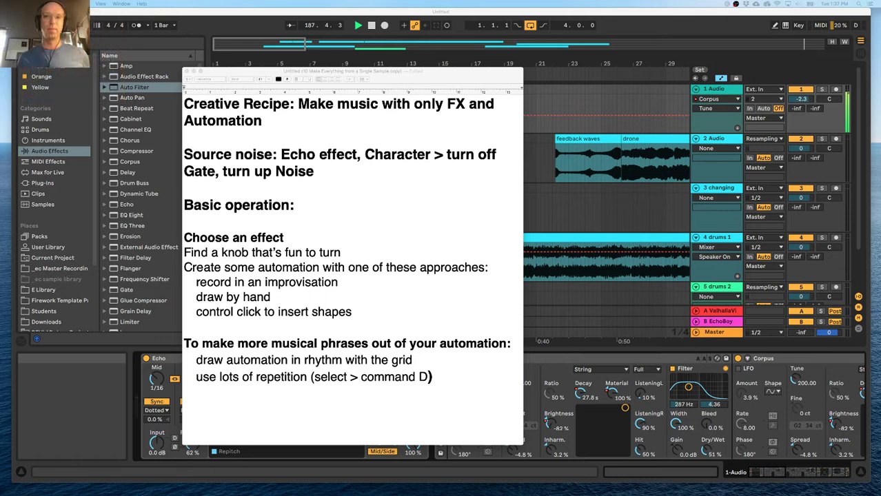
- Switch to Ableton Live and insert a Frequency Shifter between the last Echo and the Auto Filter on track 1 Audio
left_click_drag(324, 76, 424, 494)
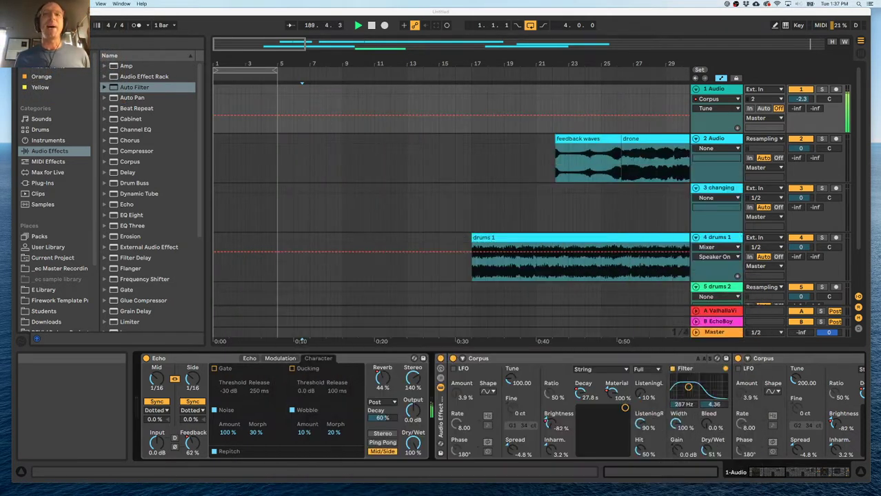
left_click(391, 258)
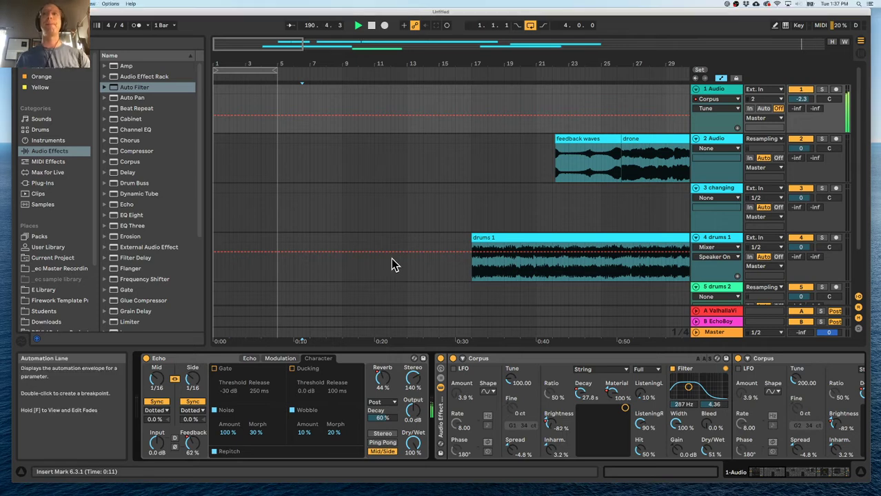
left_click(837, 475)
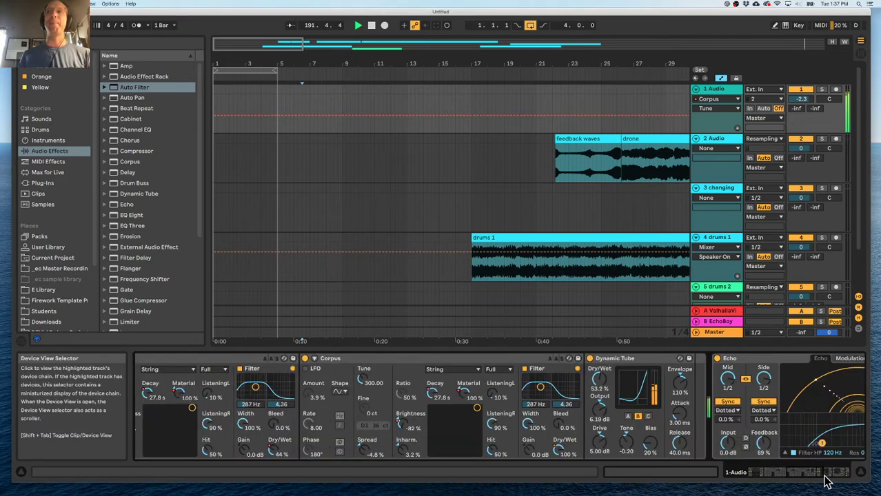
left_click(827, 477)
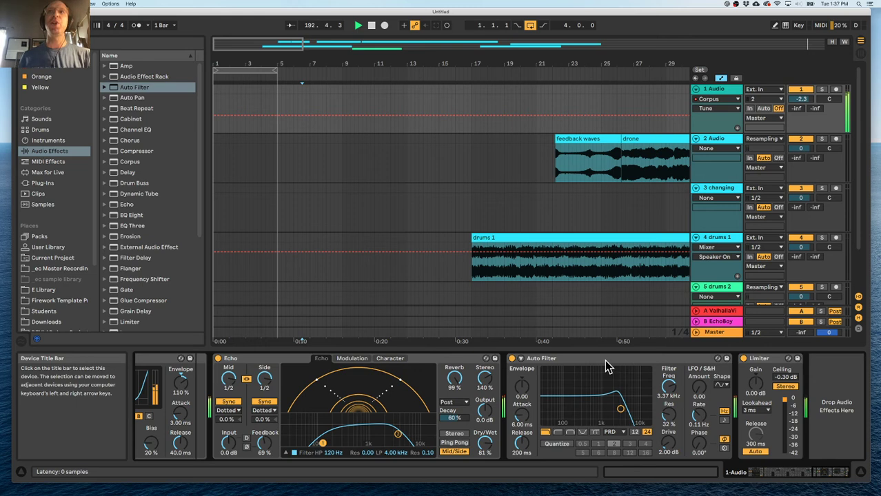
scroll(118, 254, "down", 3)
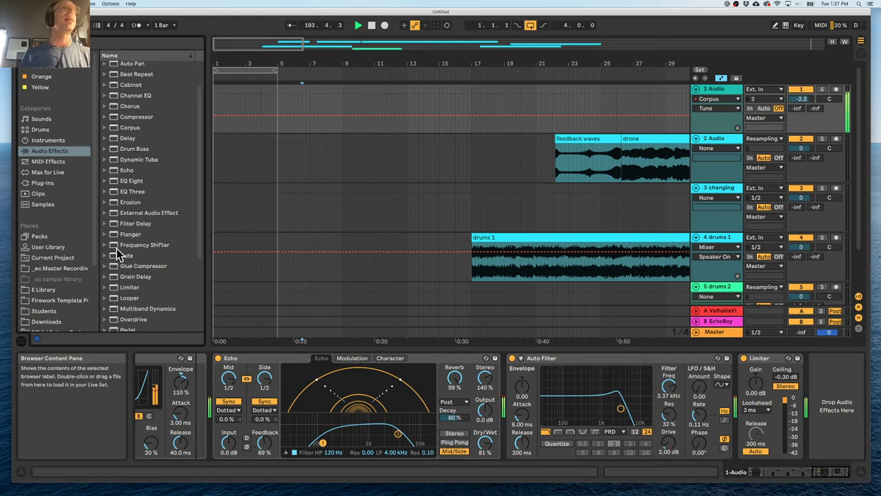
scroll(121, 237, "up", 2)
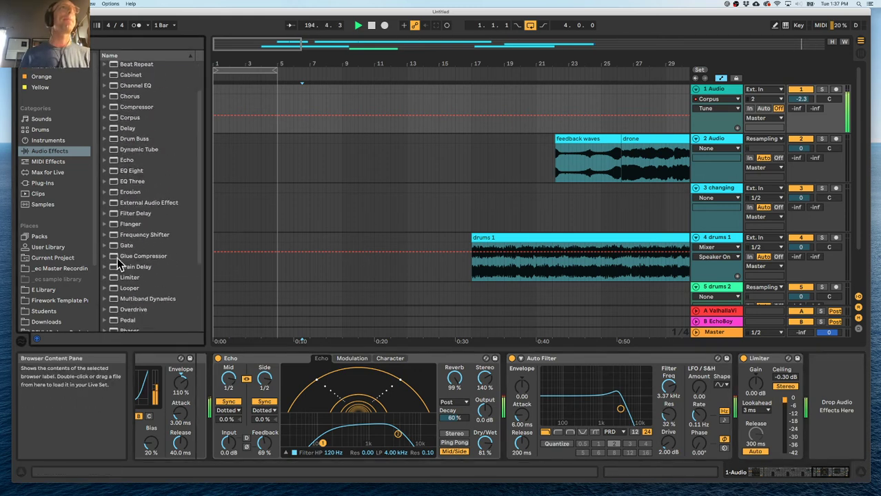
scroll(126, 182, "up", 2)
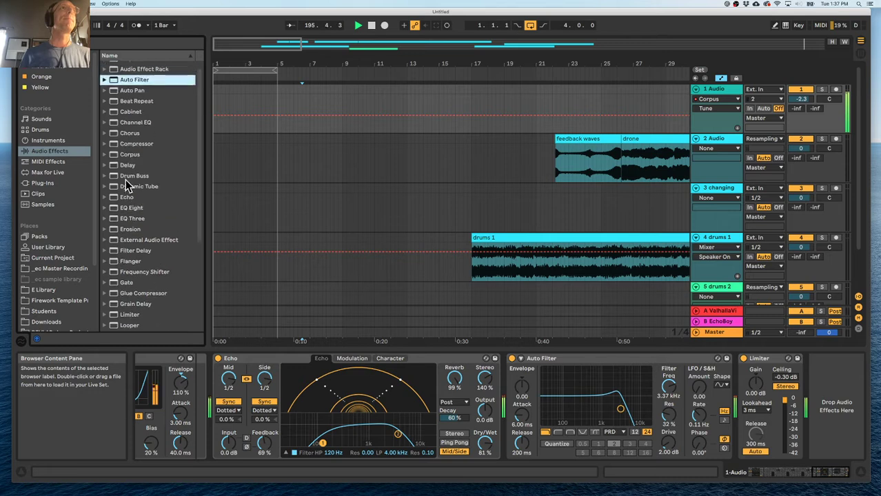
left_click(143, 280)
double_click(141, 281)
left_click_drag(781, 358, 446, 360)
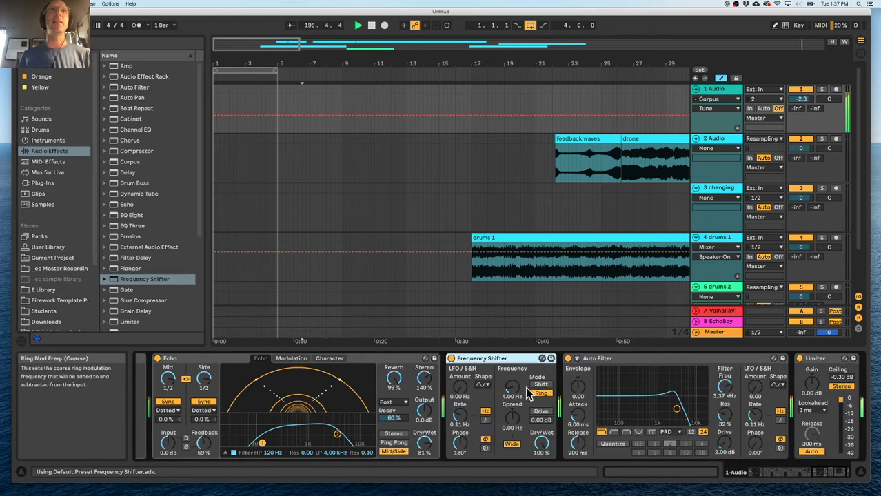
- Play the arrangement from bar 1 and set the Master volume to -16.6 dB
left_click_drag(220, 63, 217, 68)
left_click(218, 110)
left_click_drag(804, 333, 803, 302)
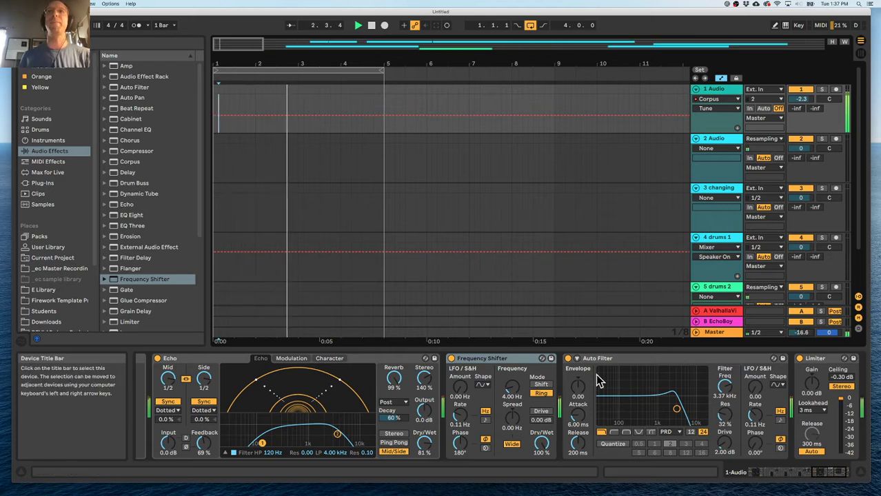
- Bypass the Frequency Shifter, review the Corpus and Echo devices before it while listening, and reactivate the Frequency Shifter
left_click(450, 359)
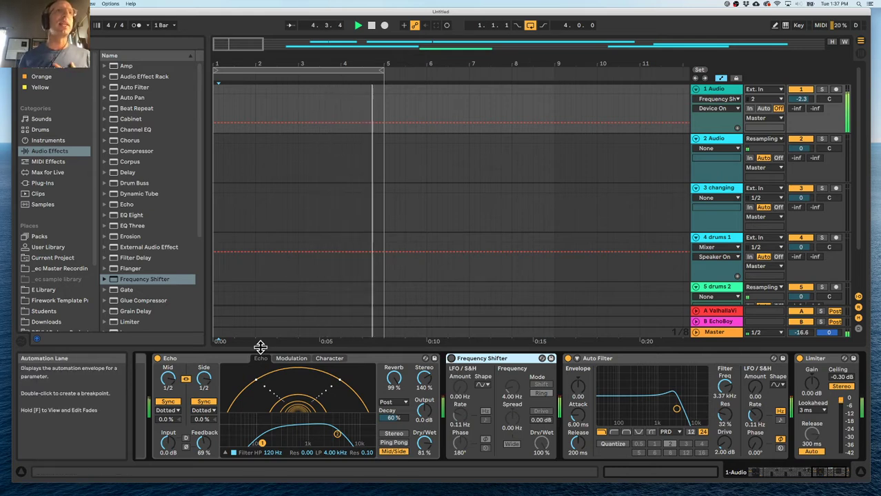
scroll(255, 373, "left", 5)
scroll(255, 372, "left", 5)
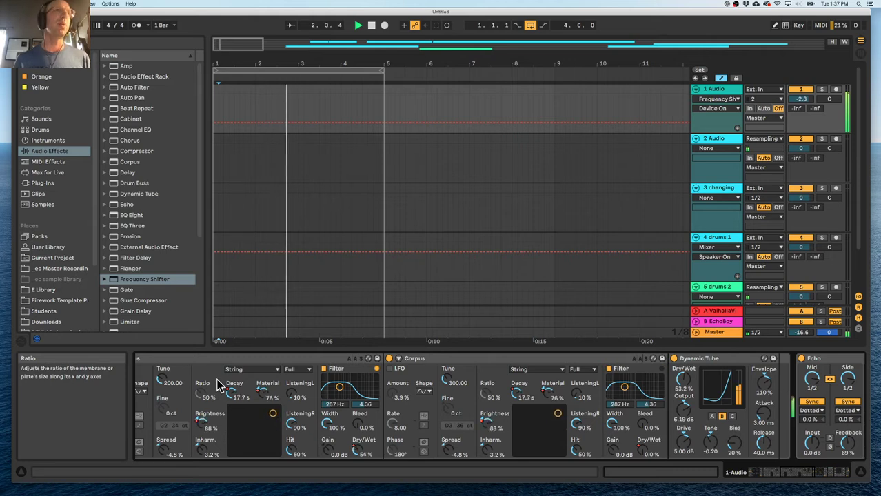
scroll(221, 384, "left", 3)
scroll(227, 384, "right", 8)
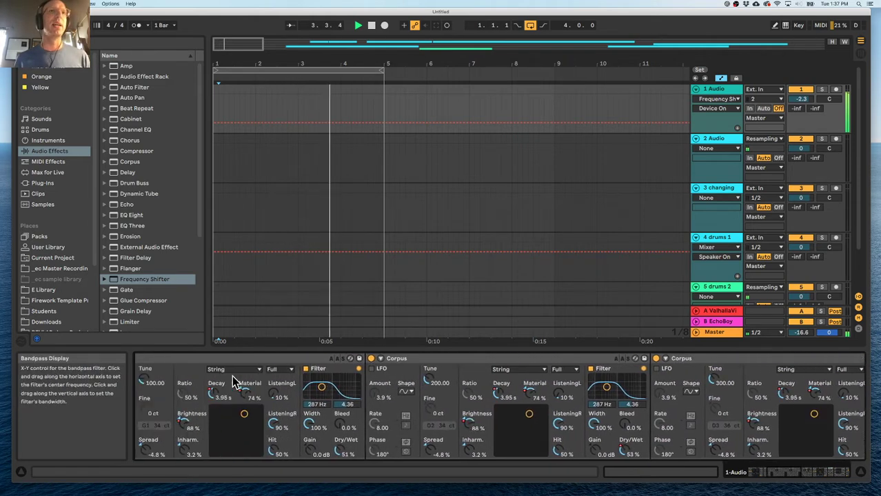
scroll(235, 383, "right", 10)
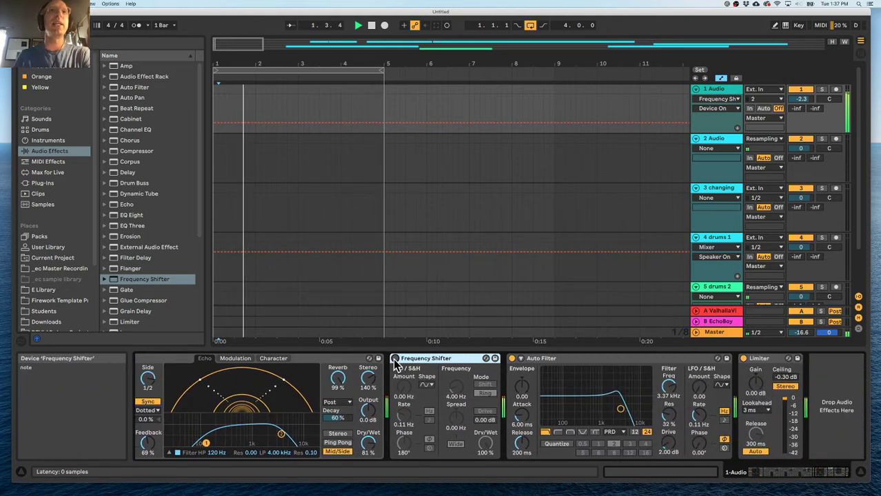
left_click(395, 359)
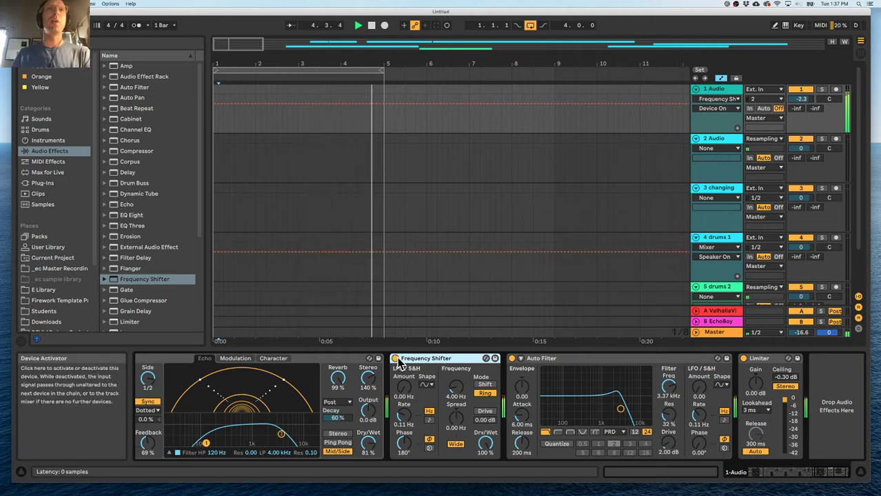
- Try the Frequency Shifter's Shift mode, return it to Ring mode, and set the ring modulation frequency to 1.00 Hz
left_click_drag(456, 388, 455, 402)
left_click(484, 384)
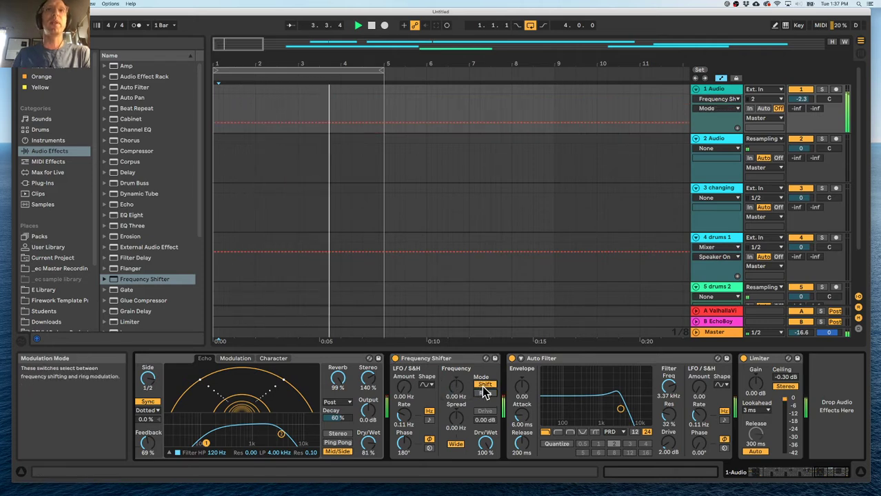
left_click(485, 393)
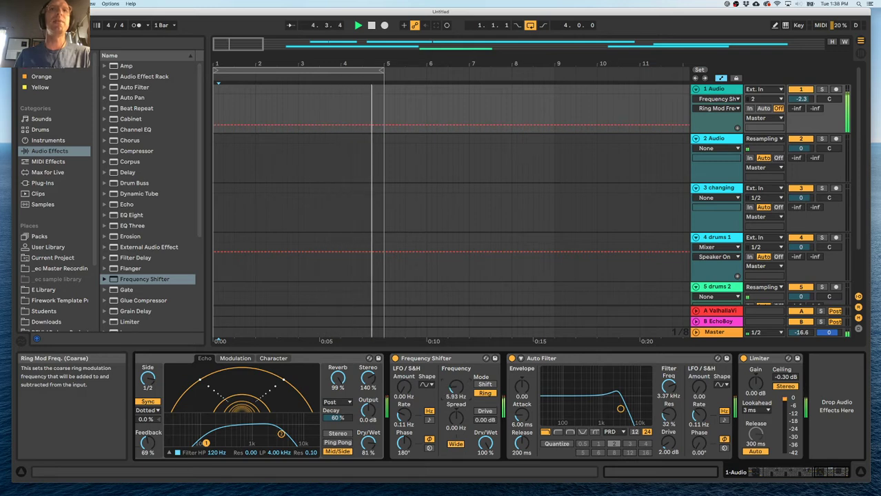
mouse_move(460, 388)
left_mouse_down()
mouse_move(461, 369)
mouse_move(463, 392)
left_mouse_up()
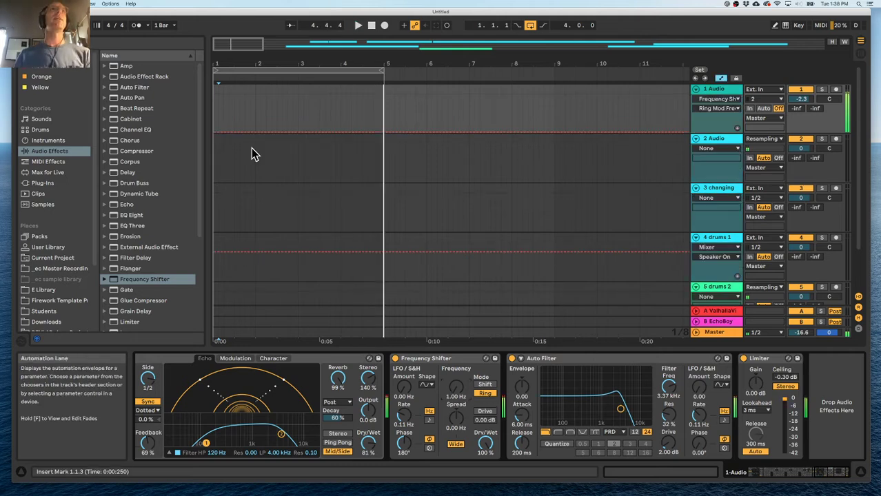
- Draw a one-bar ring modulation frequency automation ramp on track 1 Audio from 1.00 Hz at bar 1 to 4.54 Hz at bar 2
left_click_drag(238, 63, 239, 104)
left_click(267, 124)
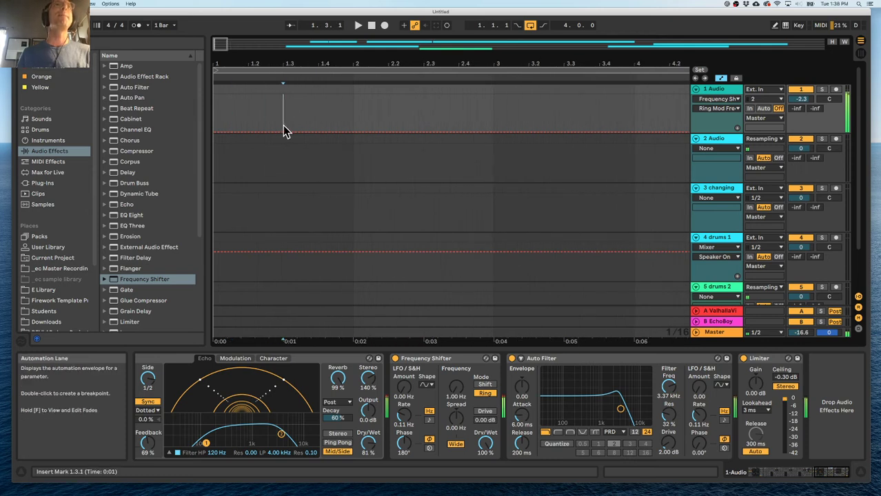
left_click_drag(326, 122, 208, 122)
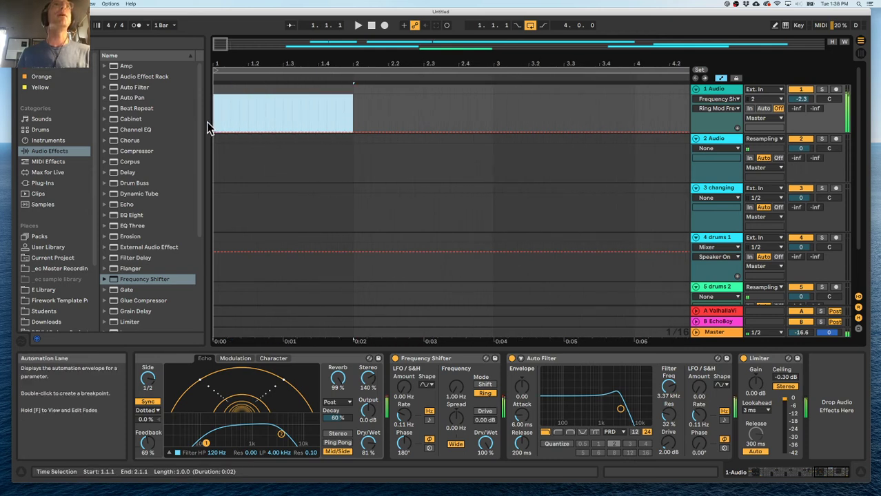
left_click(353, 132)
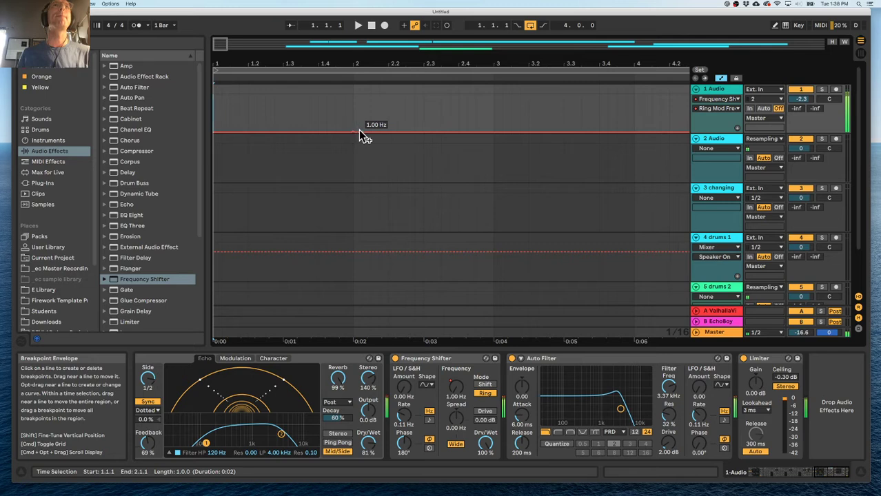
left_click_drag(350, 131, 348, 109)
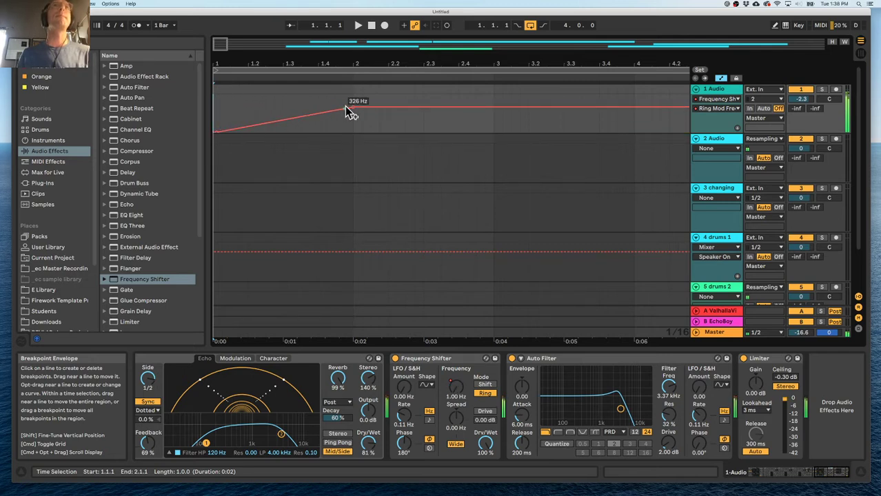
left_click_drag(353, 108, 353, 127)
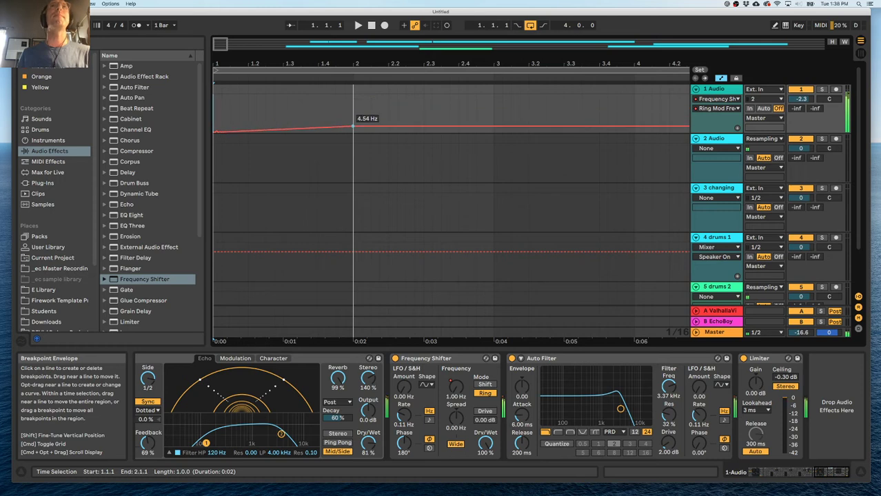
- Duplicate the automation ramp in bar 1 three times so it repeats through bar 4
left_click_drag(384, 78, 305, 62)
left_click_drag(275, 114, 212, 114)
key("super+d")
key("super+d")
key("super+d")
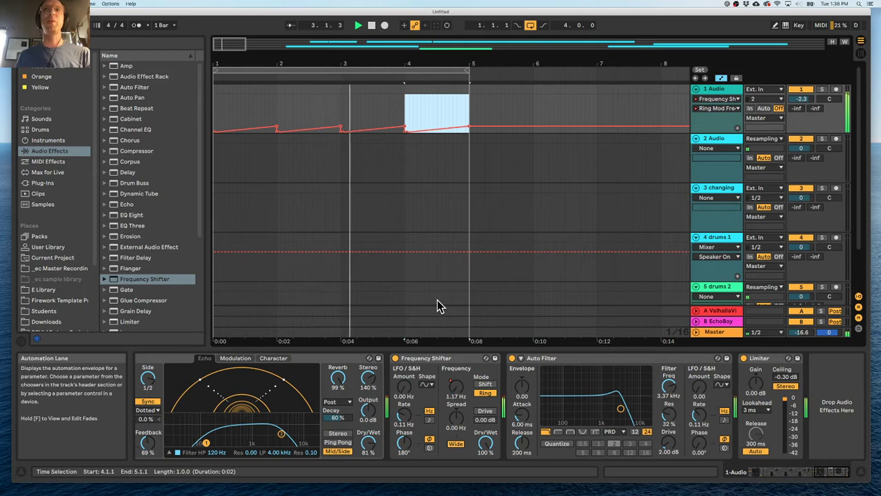
- Insert the Max for Live LFO audio effect between the Frequency Shifter and the Auto Filter on track 1 Audio
left_click(200, 248)
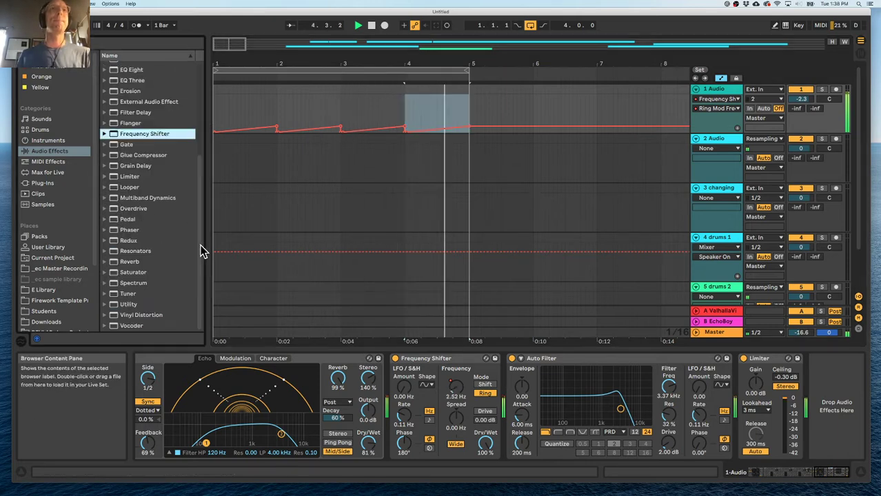
left_click(51, 182)
left_click(54, 173)
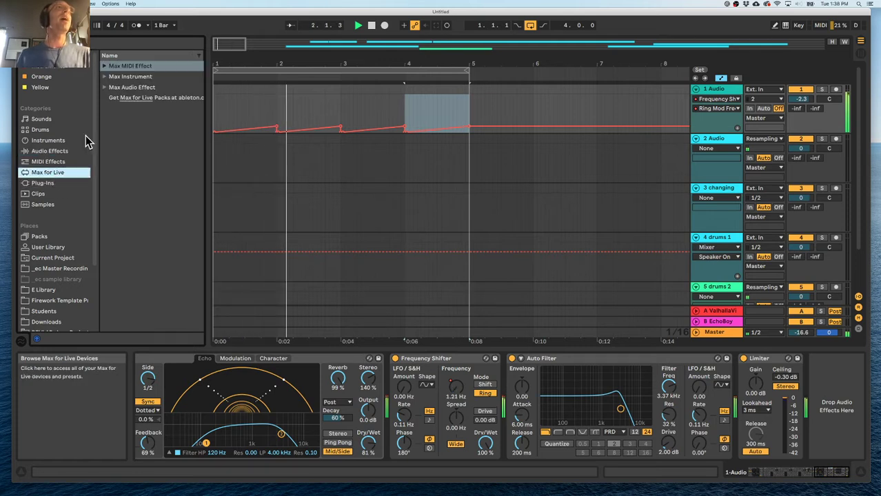
left_click(104, 87)
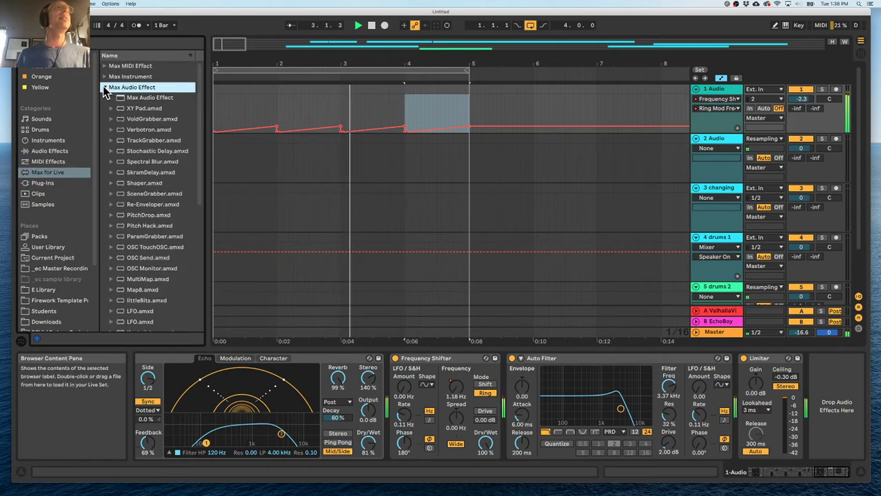
scroll(126, 284, "down", 5)
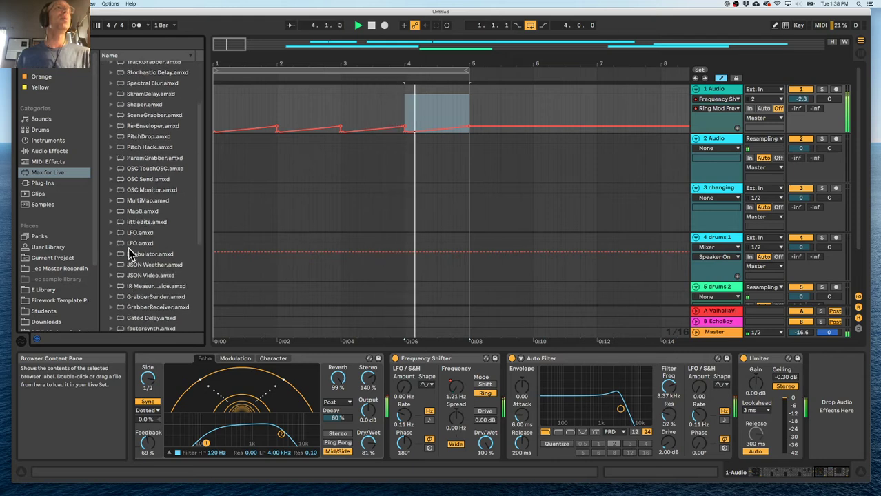
left_click(131, 233)
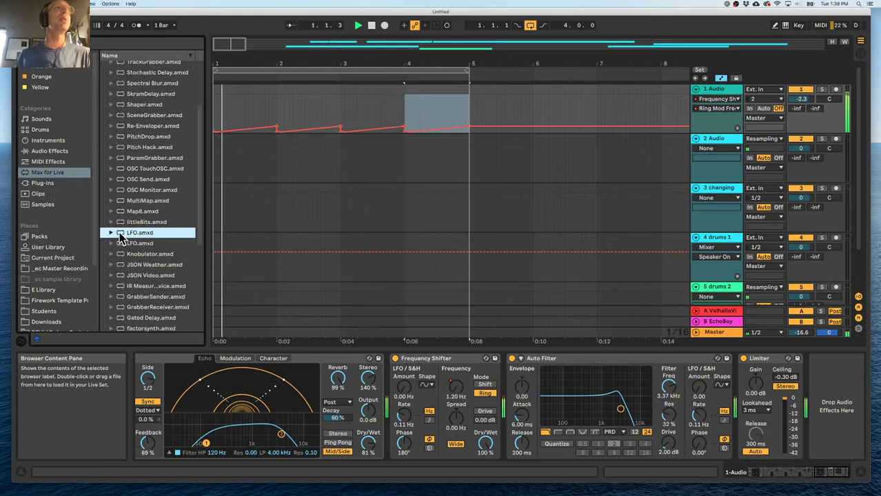
double_click(122, 233)
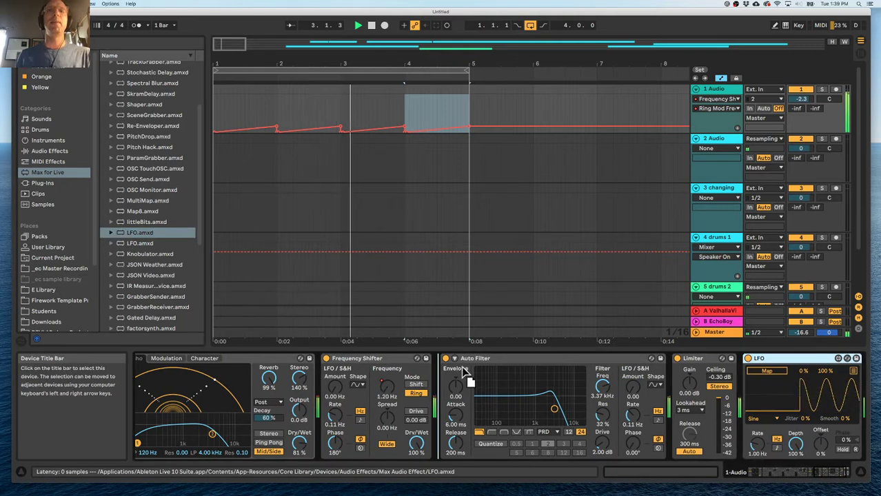
left_click_drag(765, 358, 462, 366)
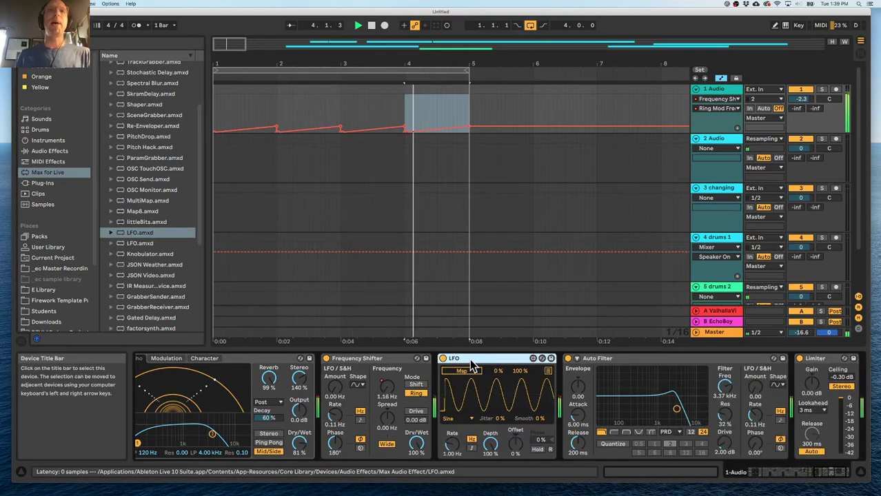
- Map the LFO on track 1 Audio to the Mid delay time division of the Echo placed before the Frequency Shifter
scroll(168, 246, "up", 5)
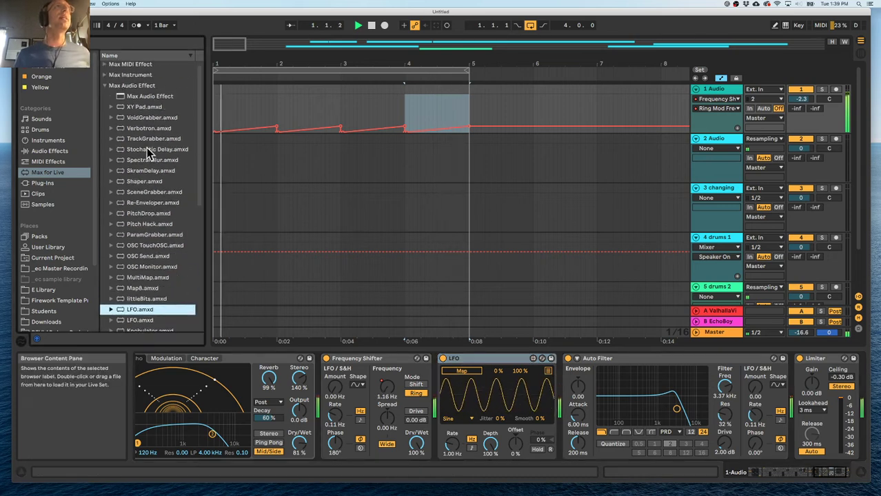
scroll(146, 171, "up", 1)
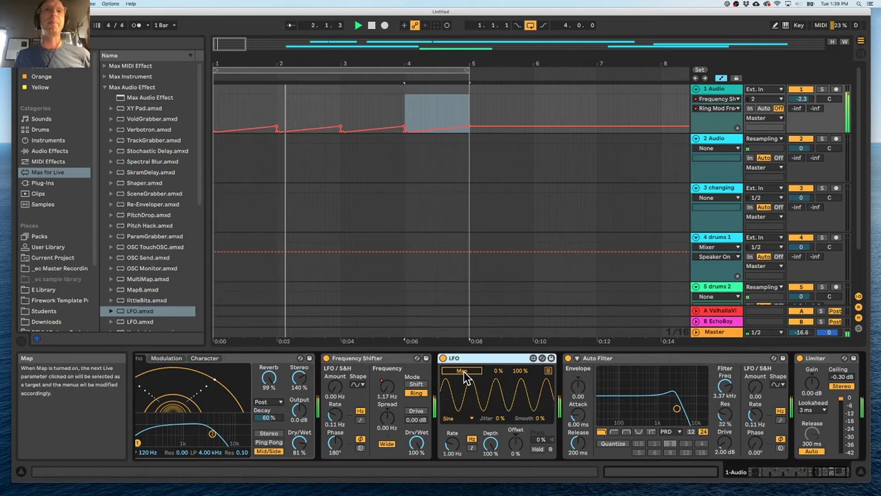
scroll(468, 379, "left", 6)
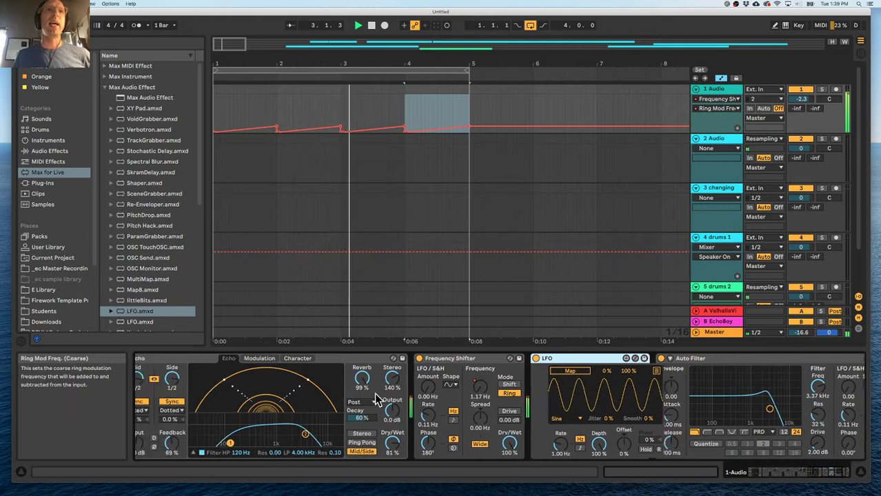
scroll(475, 384, "right", 5)
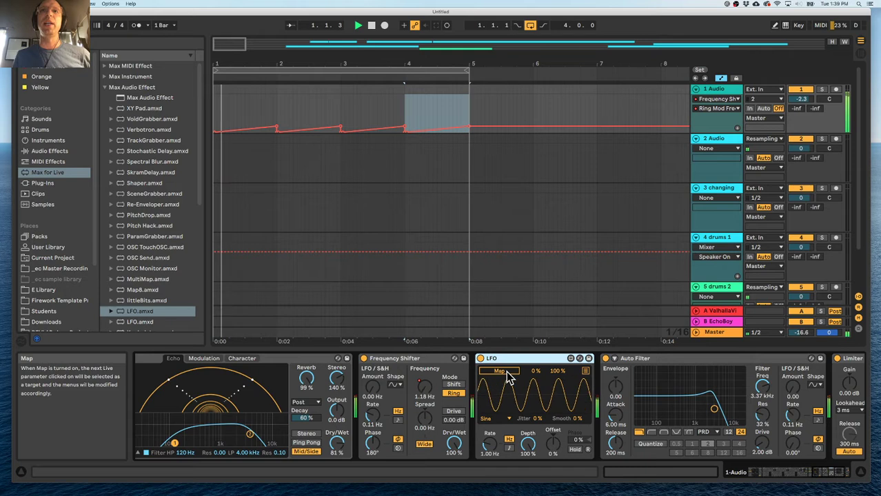
scroll(508, 377, "right", 3)
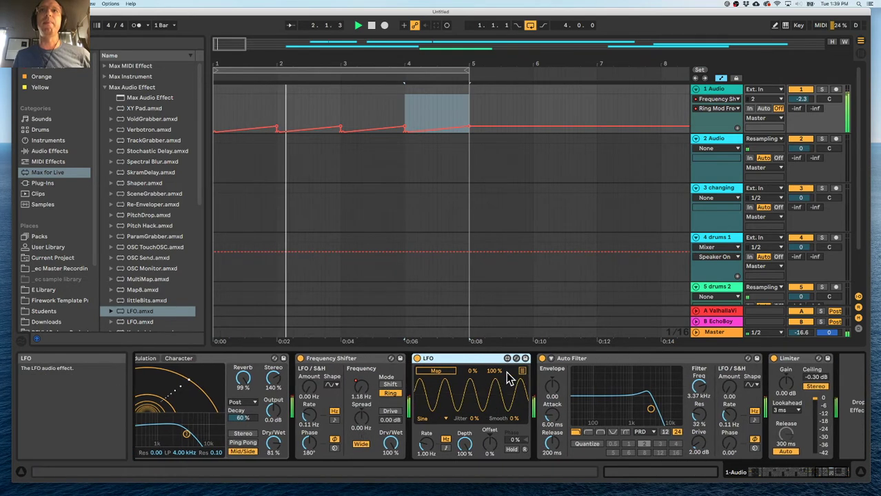
scroll(506, 371, "right", 2)
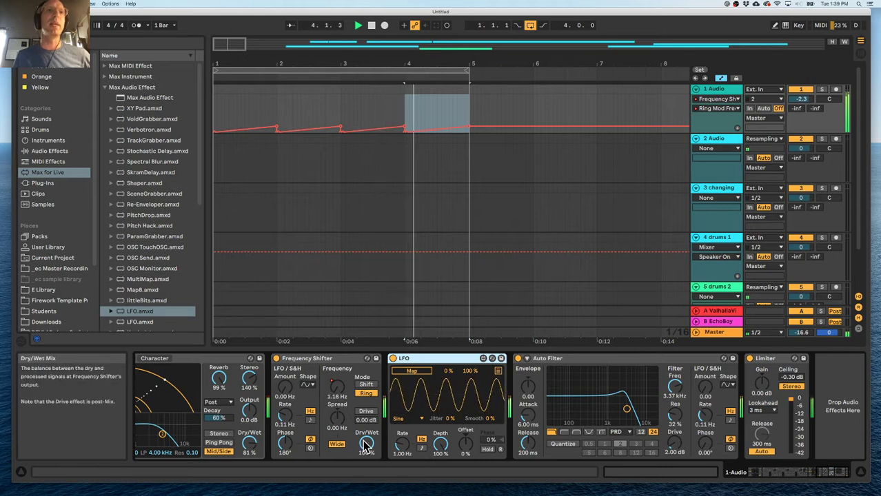
scroll(366, 445, "left", 15)
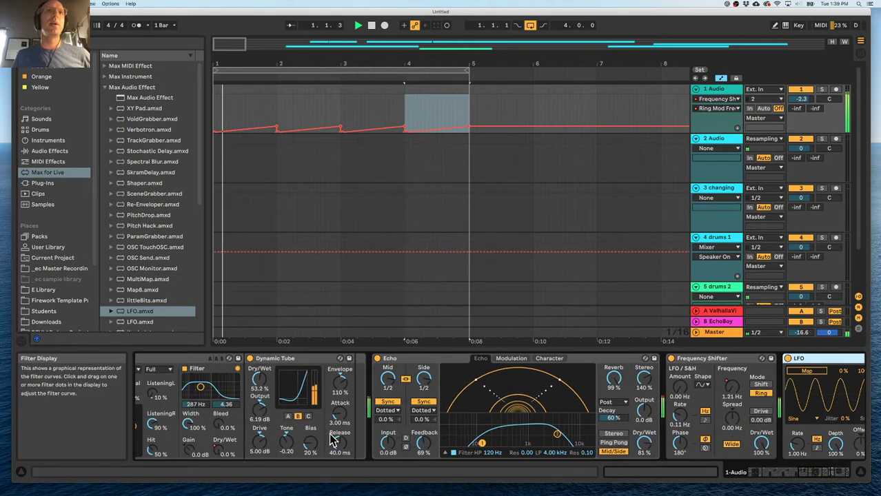
scroll(345, 441, "right", 8)
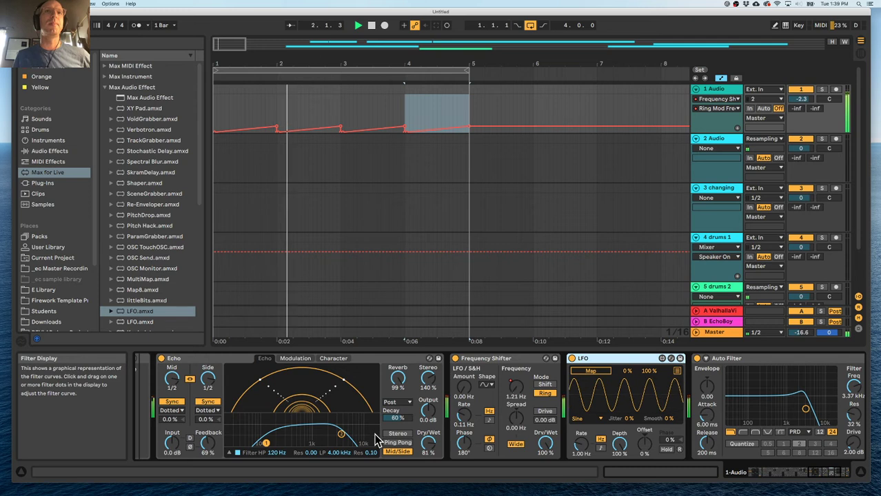
left_click(592, 374)
left_click(172, 379)
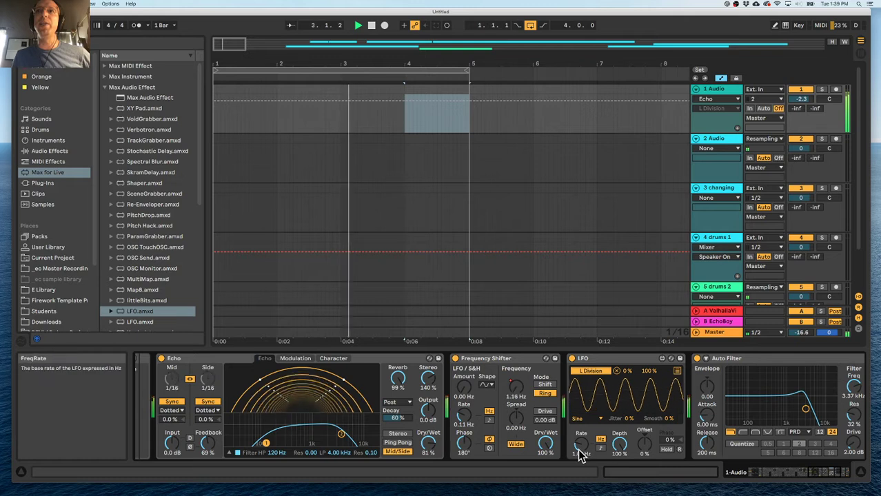
- Set the LFO's rate to 0.04 Hz and limit the mapping's maximum to 33 %
left_click_drag(649, 372, 649, 428)
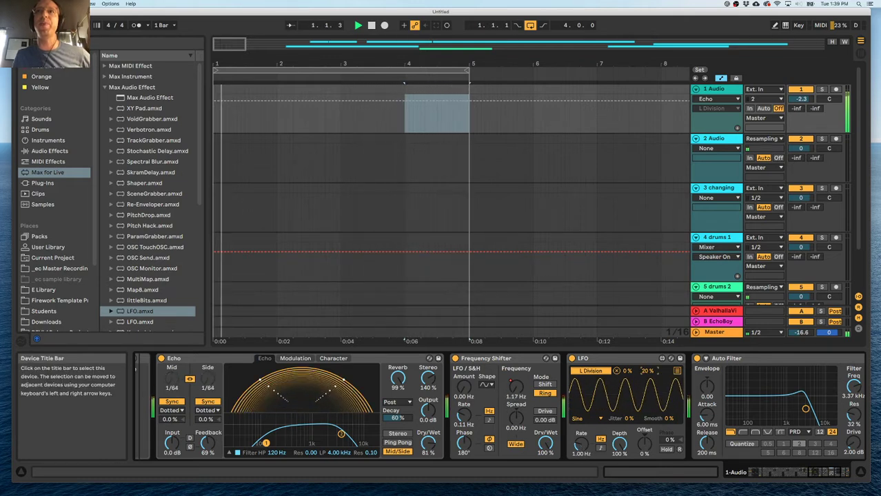
left_click_drag(587, 449, 587, 477)
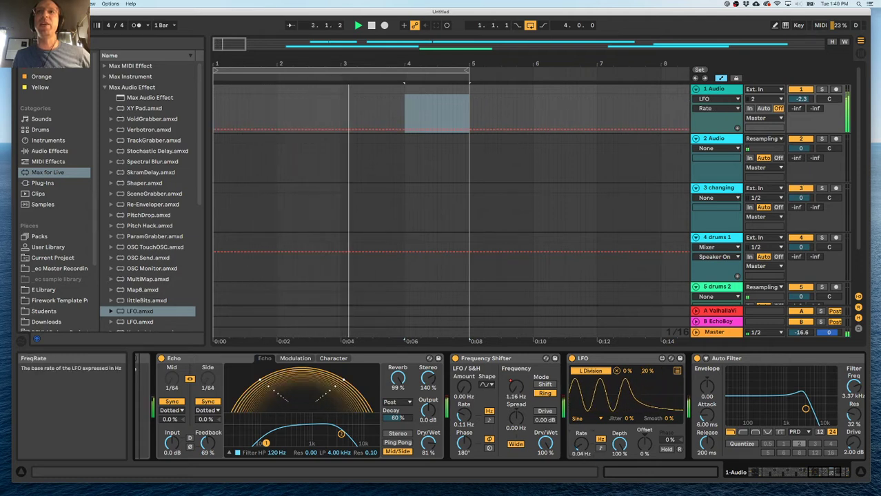
left_click_drag(646, 371, 647, 368)
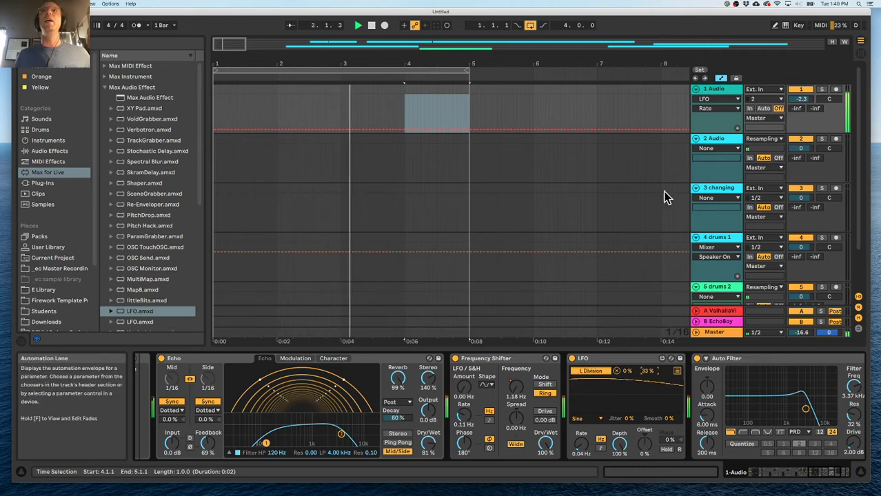
- Record the modulated sound onto track 2 Audio across the bar 1 to 5 loop, with the Master volume raised to -5.8 dB
left_click(720, 145)
left_click(835, 140)
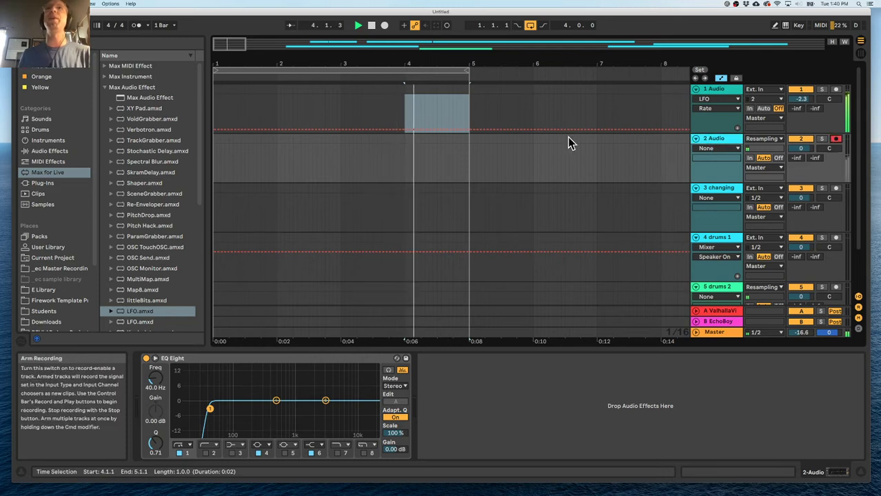
left_click(385, 26)
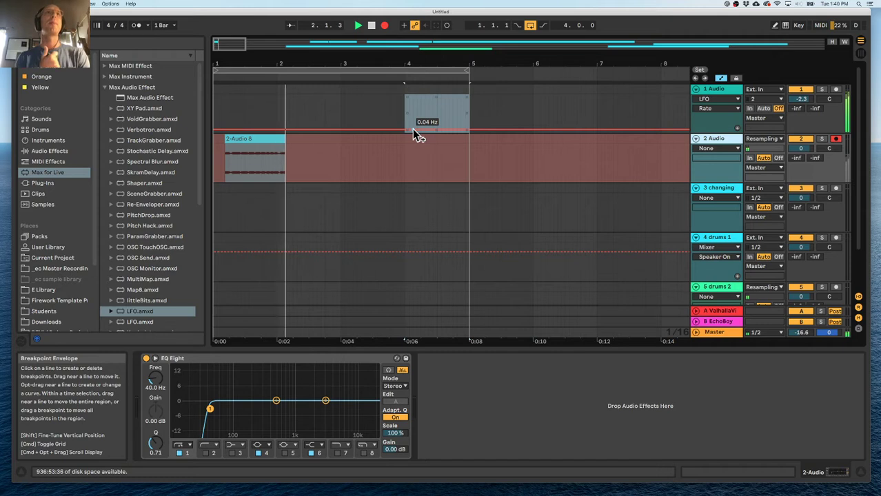
left_click_drag(817, 331, 816, 315)
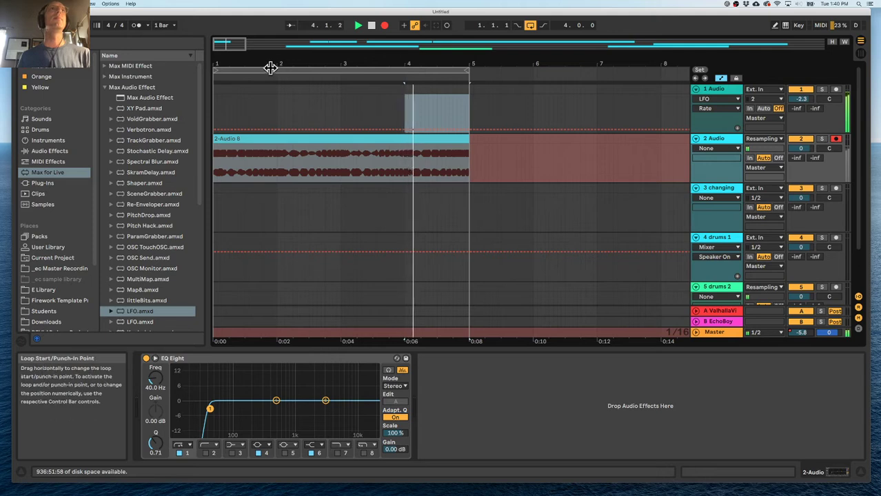
key("space")
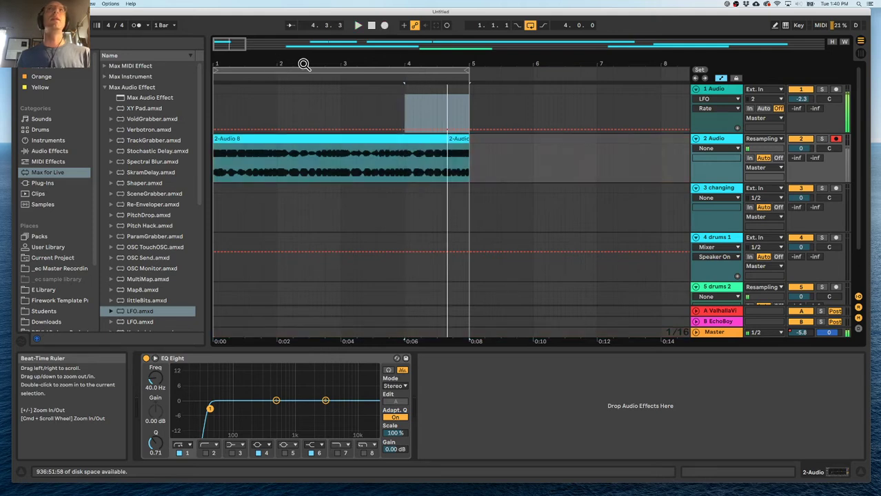
- Switch off the Audio Effect Rack on track 1 Audio and lower the Master volume to -31.0 dB
left_click(717, 88)
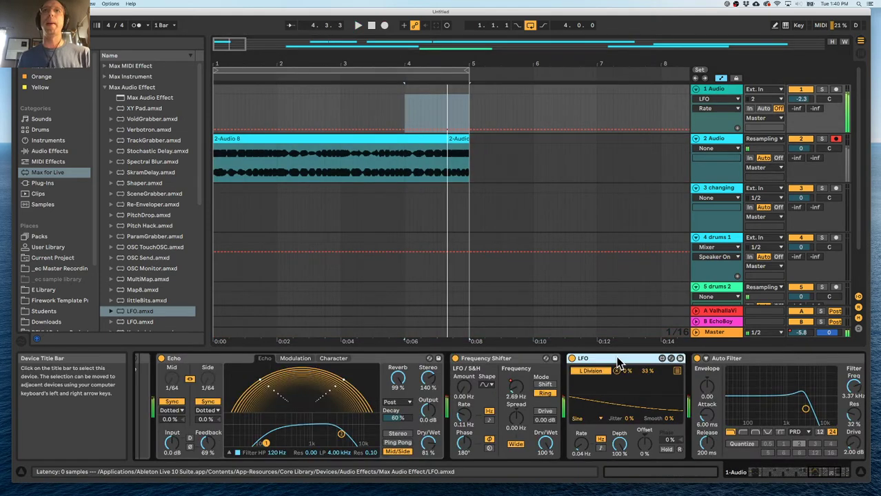
scroll(587, 365, "left", 5)
left_click(650, 361)
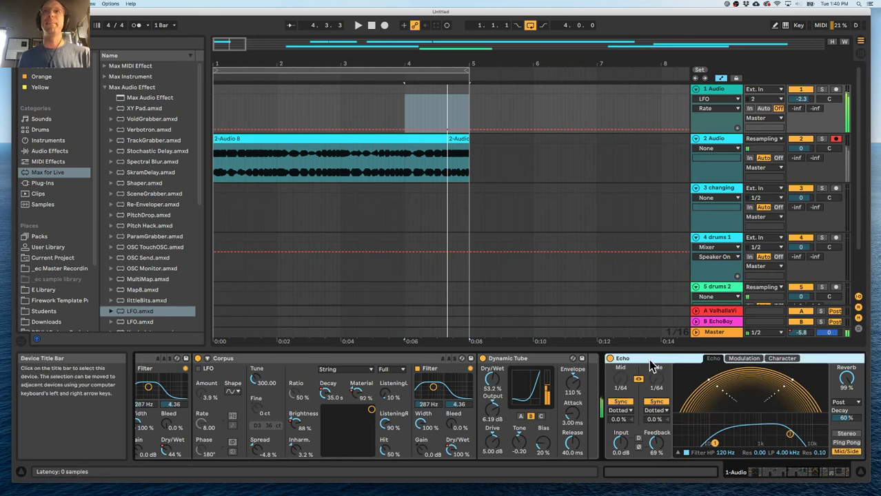
left_click_drag(589, 363, 587, 362)
scroll(538, 361, "left", 10)
scroll(481, 366, "left", 10)
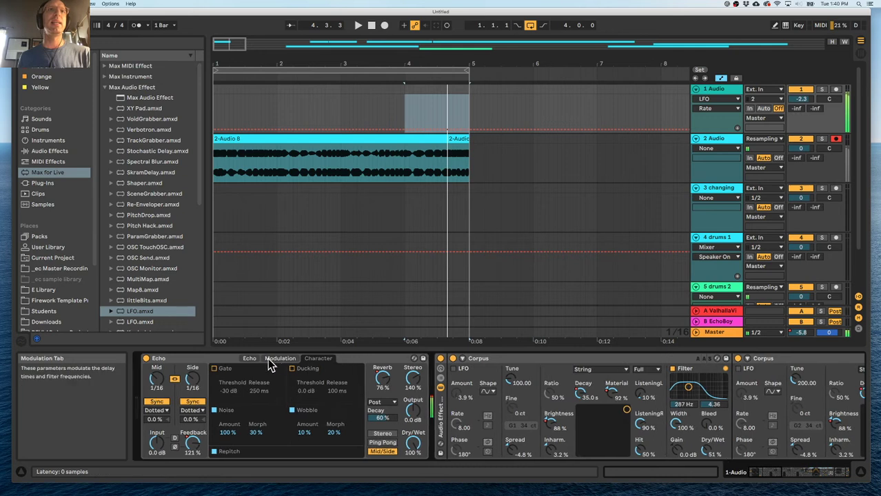
left_click(440, 359)
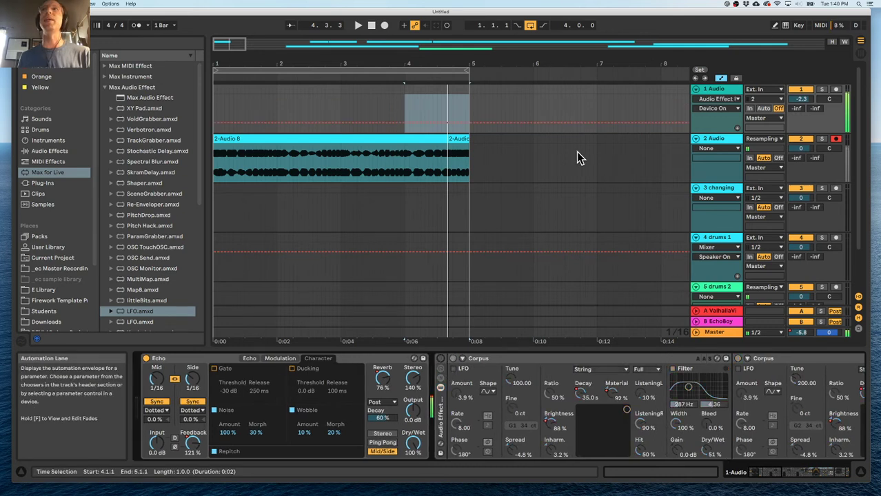
left_click_drag(797, 332, 798, 352)
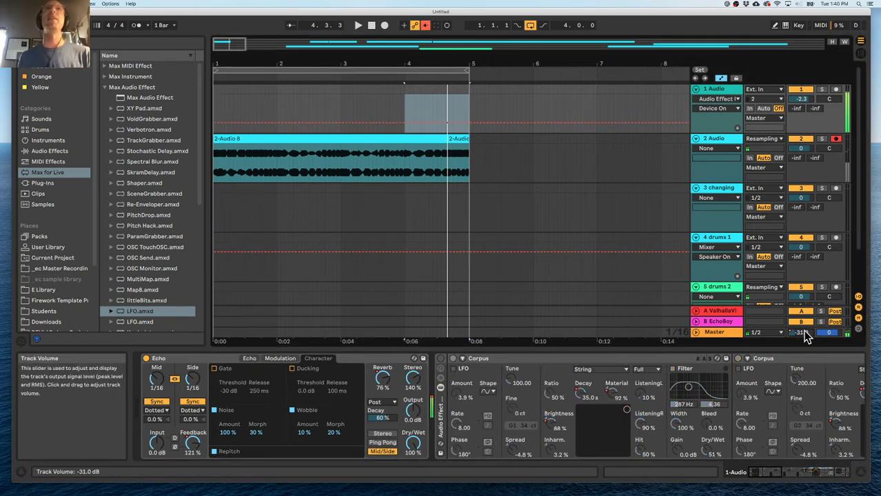
- Rename the long recorded clip on track 2 Audio "warble pitch shifts" and move it to about bar 14
left_click(334, 138)
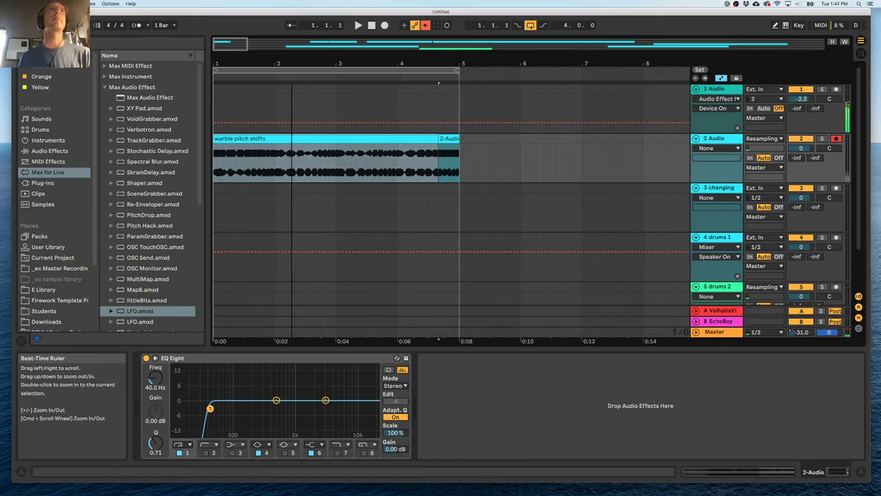
left_click_drag(293, 64, 231, 67)
left_click_drag(222, 140, 408, 150)
- Delete the leftover clip fragment before bar 5 on track 2 Audio and move "warble pitch shifts" to start at bar 13
left_click(270, 139)
left_click(266, 139)
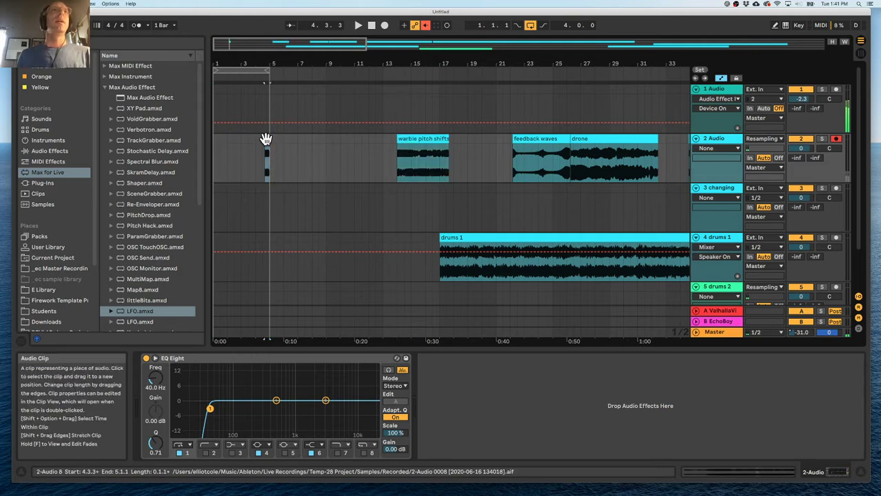
key("Delete")
left_click_drag(434, 142, 414, 140)
- Switch track 1's Audio Effect Rack back on with its second and third Corpus devices collapsed, and raise the Master volume to -14.1 dB
left_click(218, 99)
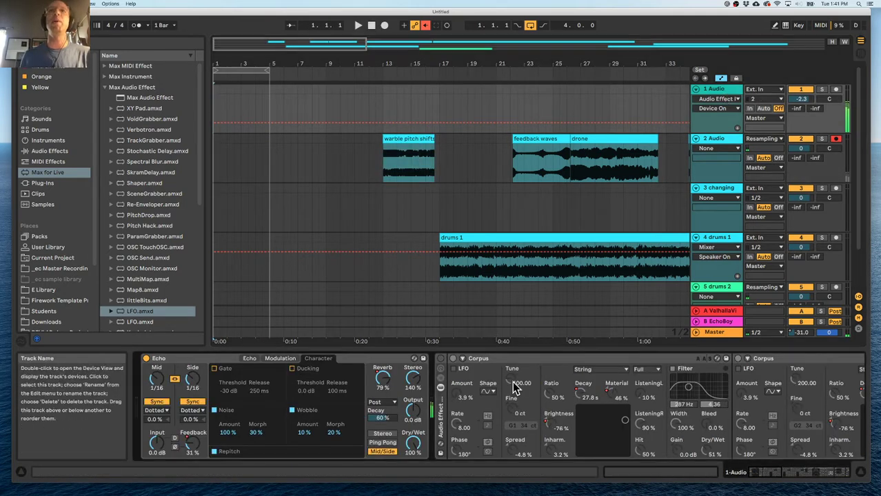
left_click(441, 359)
scroll(490, 383, "right", 5)
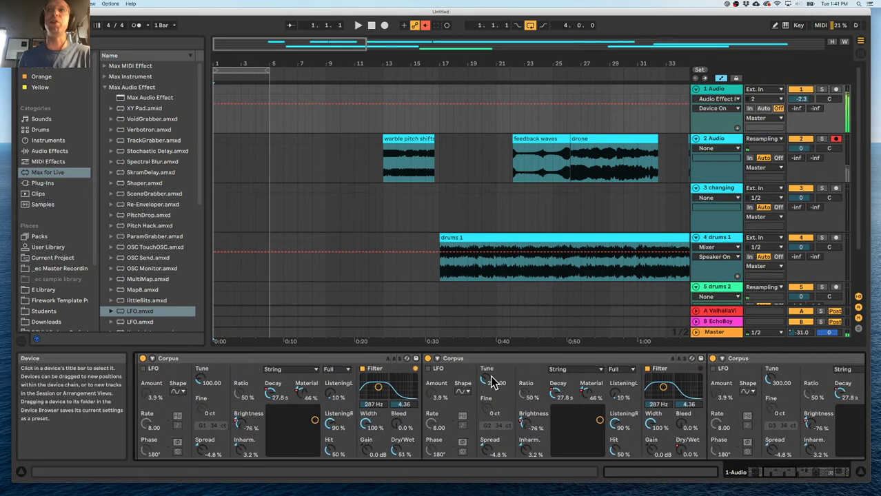
scroll(393, 359, "right", 5)
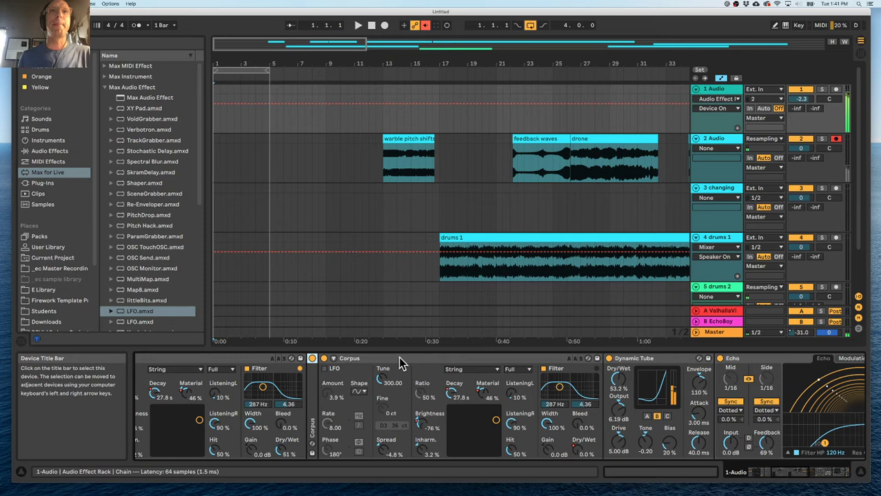
scroll(401, 360, "right", 5)
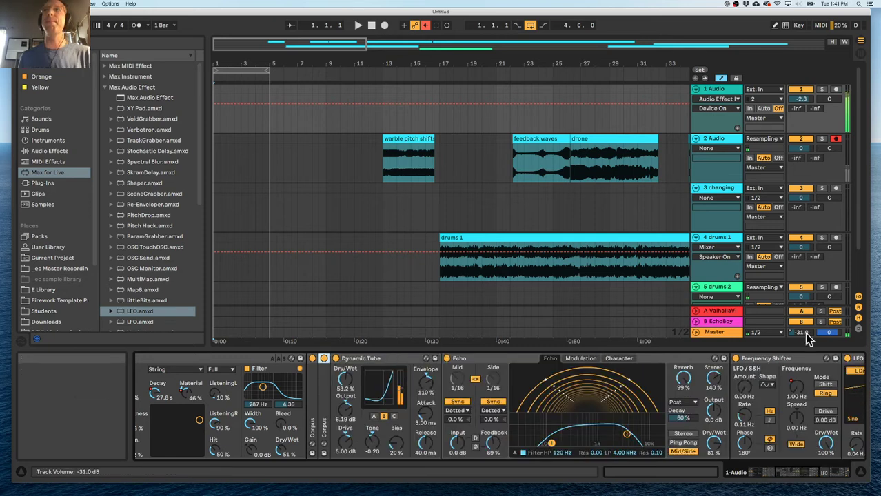
left_click_drag(805, 334, 805, 313)
- Remap the LFO to the first Corpus's Tune with a mapping range of 32 % to 67 %
scroll(452, 417, "left", 6)
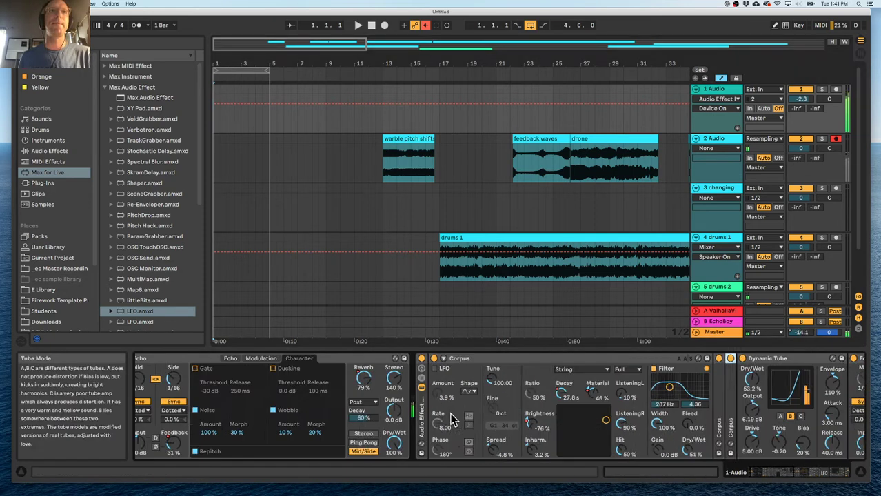
scroll(484, 386, "right", 6)
scroll(486, 386, "right", 8)
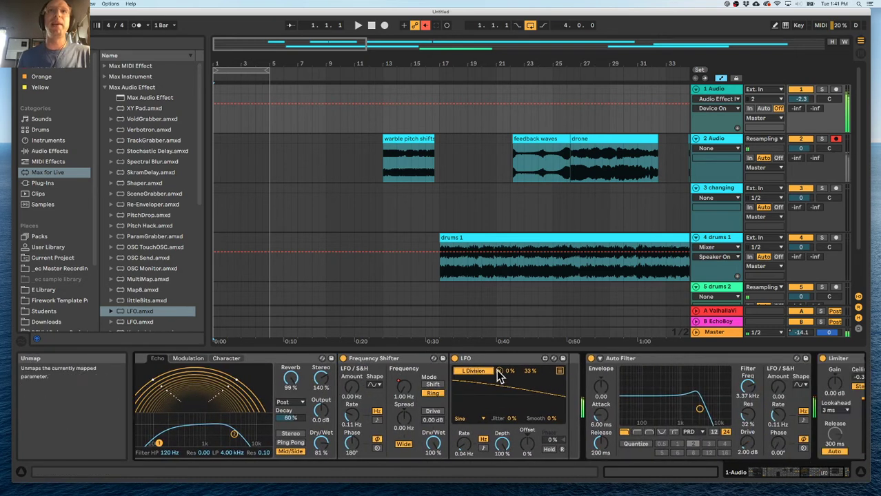
scroll(473, 377, "left", 10)
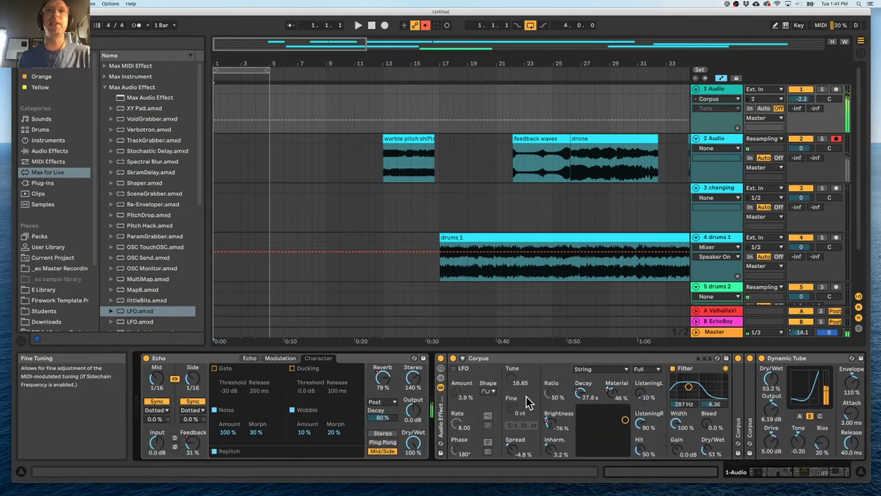
scroll(513, 385, "right", 10)
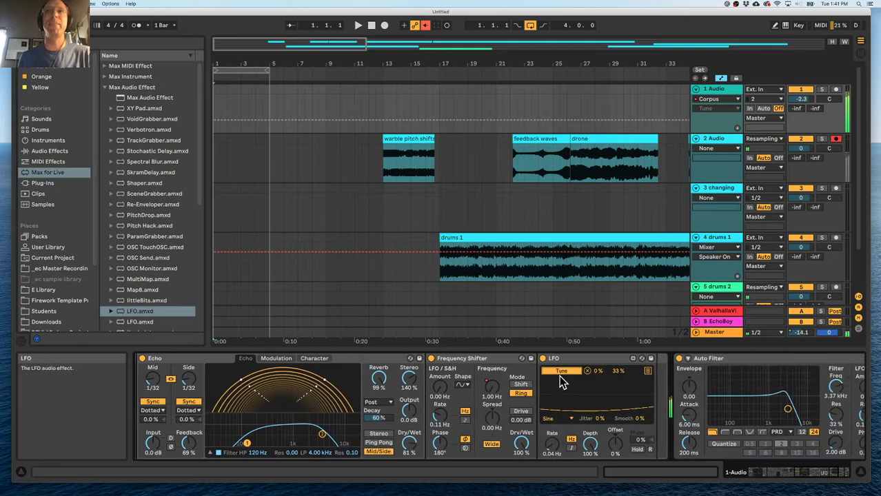
left_click_drag(617, 377, 601, 366)
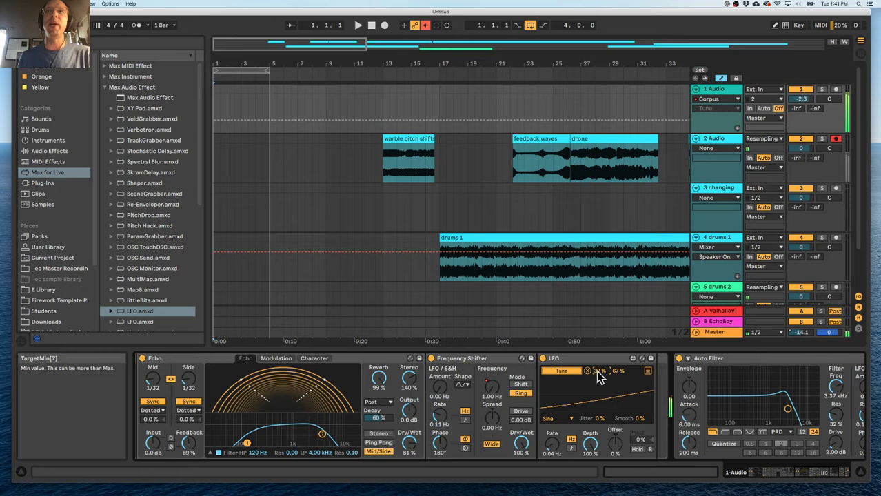
- Collapse the Frequency Shifter, the Echo before it and the Dynamic Tube so the first Corpus and the LFO show side by side
double_click(483, 358)
double_click(359, 359)
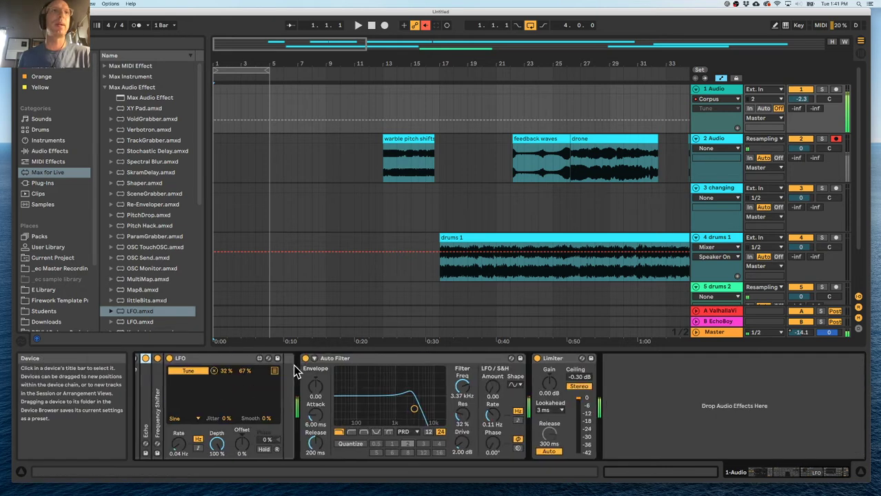
scroll(296, 367, "left", 10)
left_click(576, 360)
double_click(576, 361)
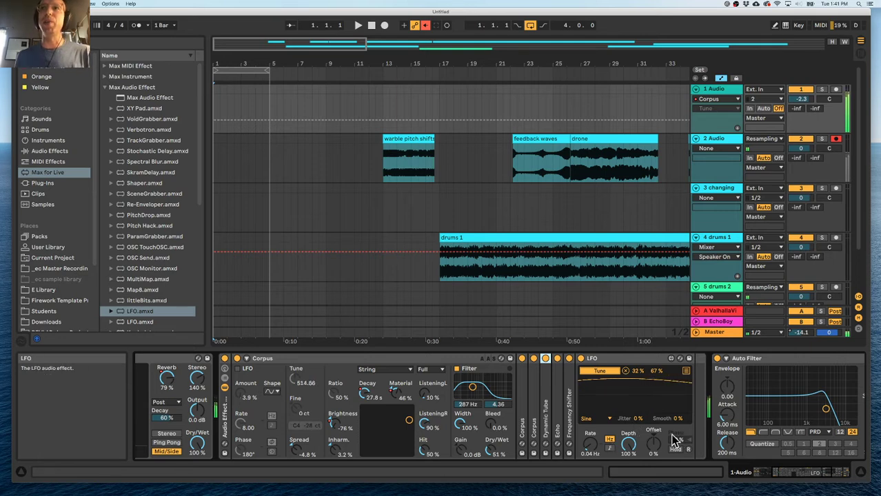
- Set the LFO's waveform to Random with a tempo-synced rate of 1/16
left_click(596, 419)
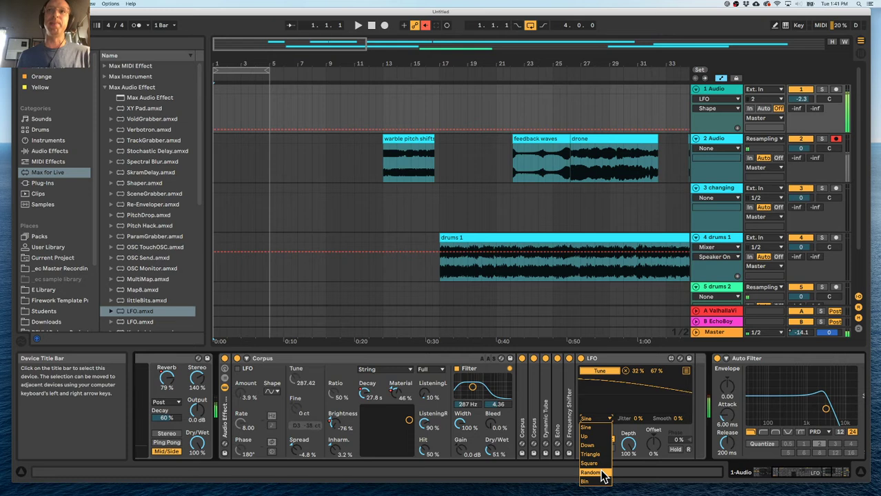
left_click(602, 474)
left_click(611, 441)
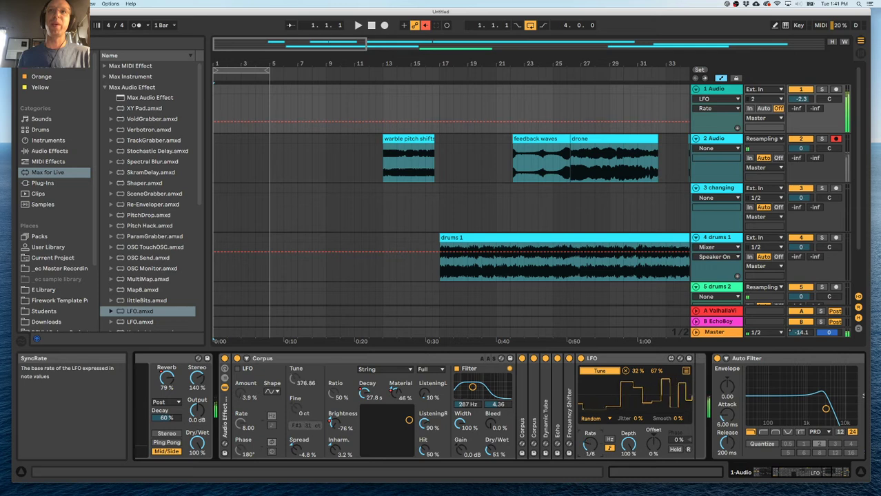
left_click_drag(590, 445, 590, 455)
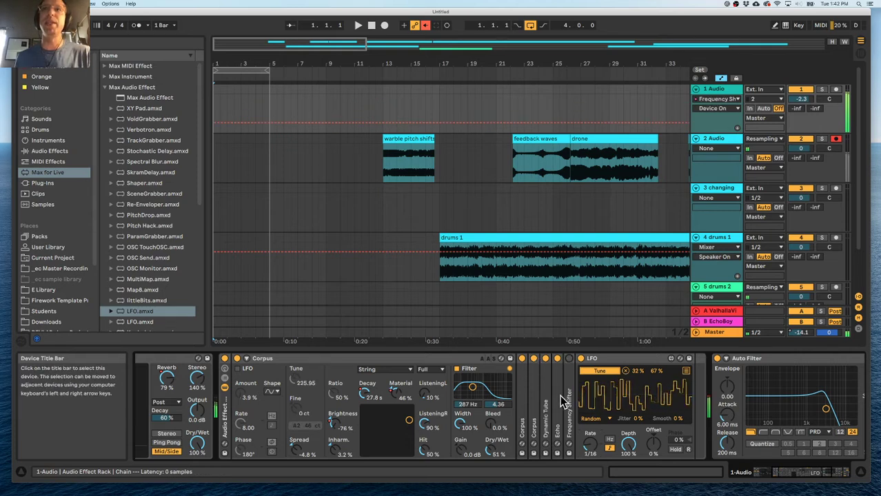
- Switch off the Dynamic Tube on track 1, along with the Frequency Shifter
left_click(545, 360)
left_click(545, 358)
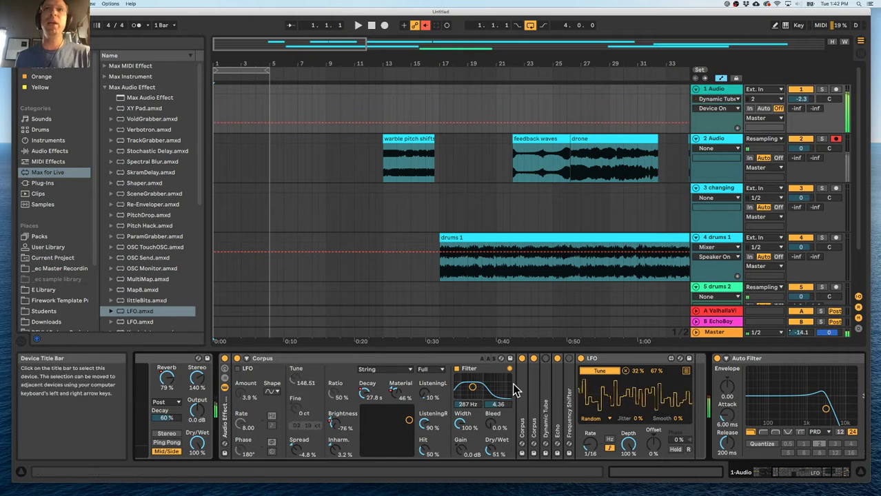
- Set the first Echo's Reverb to 0 % and the first Corpus's Dry/Wet to 100 %
scroll(427, 393, "left", 5)
left_click(387, 381)
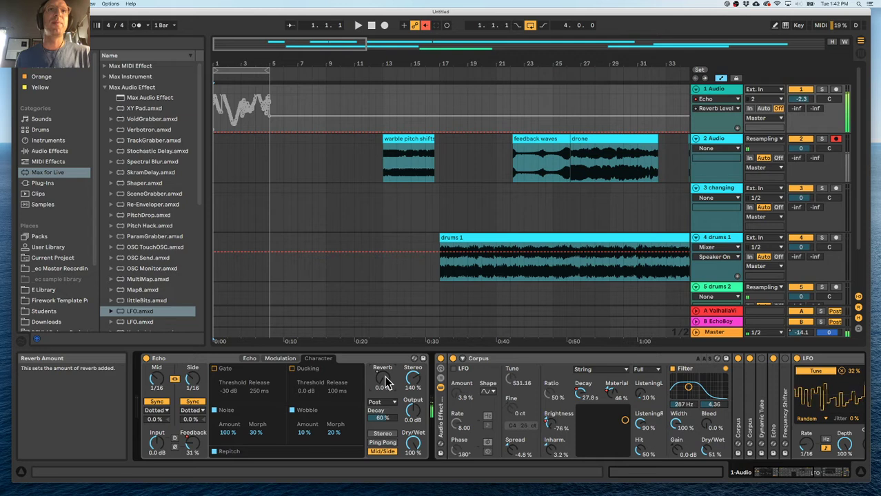
scroll(486, 386, "right", 5)
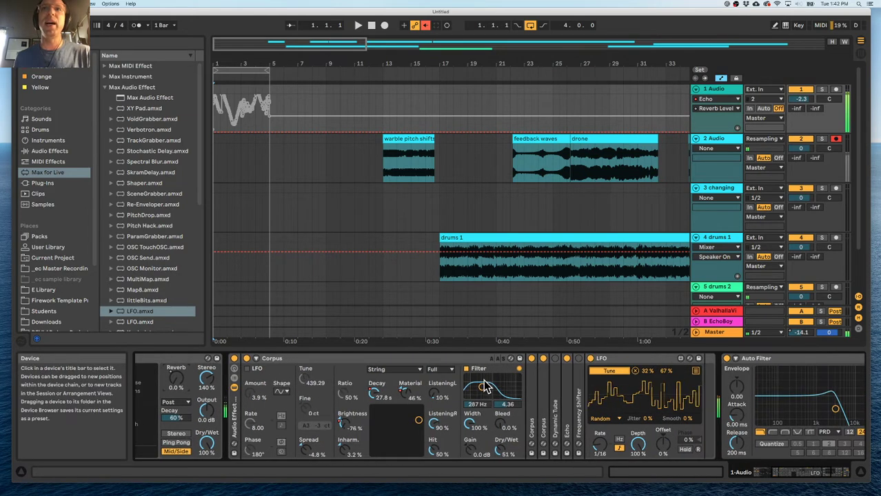
left_click(505, 449)
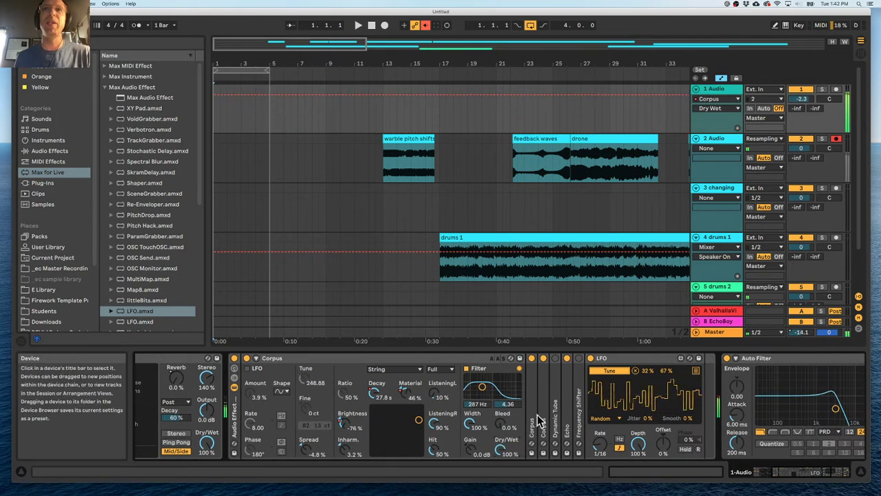
- Switch off the second and third Corpus and the Echo inside the rack, and expand that Echo
scroll(541, 419, "right", 3)
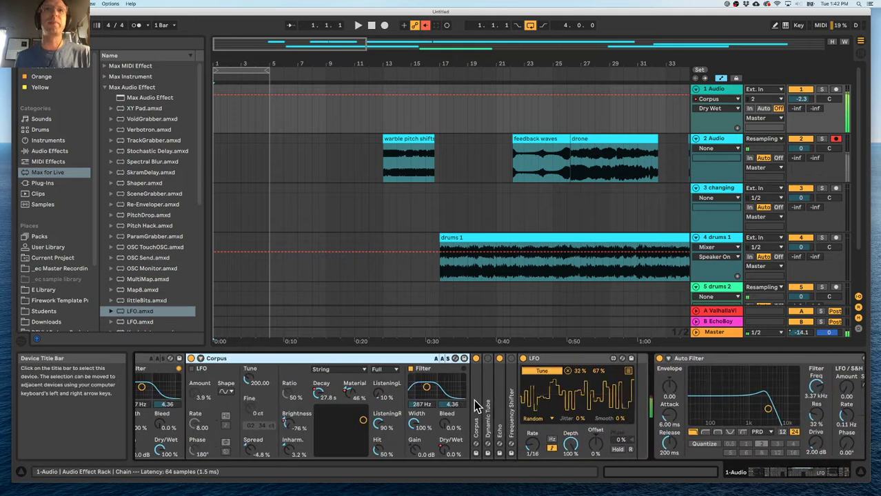
left_click(192, 359)
left_click(476, 361)
left_click(499, 360)
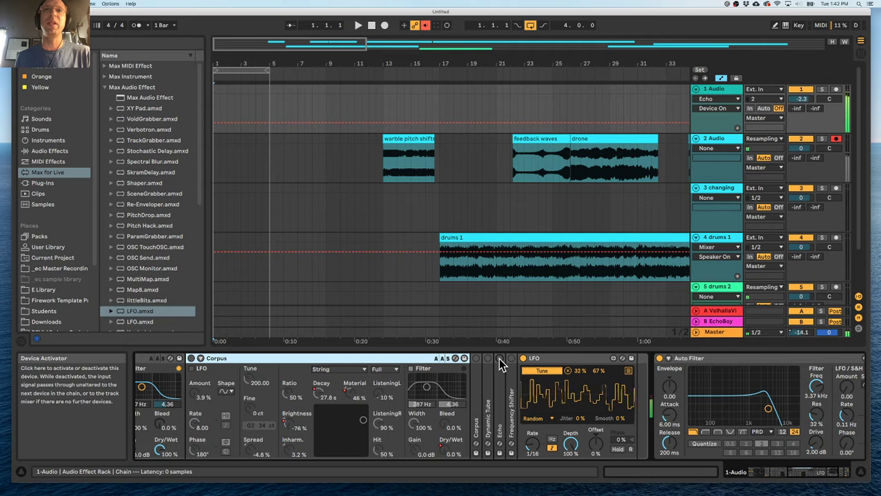
double_click(499, 374)
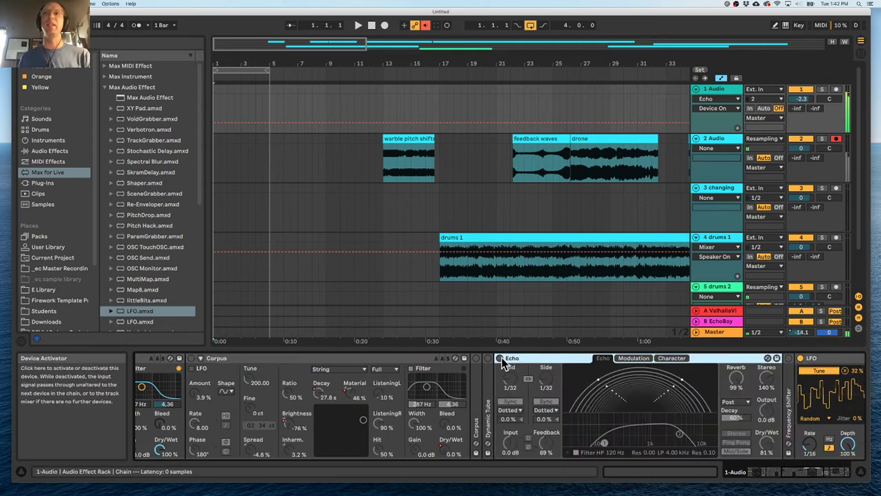
- Switch the second and third Corpus and the Dynamic Tube back on
scroll(321, 366, "left", 4)
left_click(321, 359)
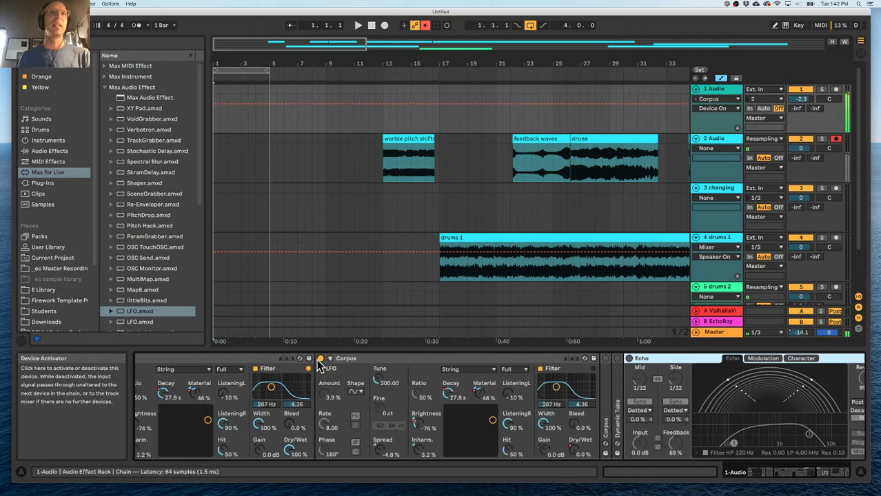
scroll(319, 366, "left", 8)
scroll(346, 371, "right", 10)
left_click(532, 359)
left_click(543, 359)
scroll(540, 370, "right", 5)
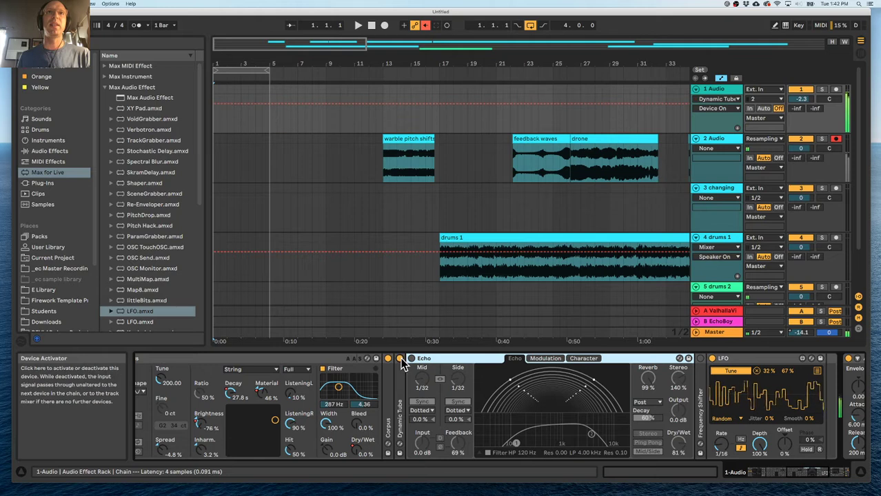
- Audition the chain with the Frequency Shifter switched on, and collapse the rack's Echo
scroll(551, 369, "right", 4)
left_click(595, 359)
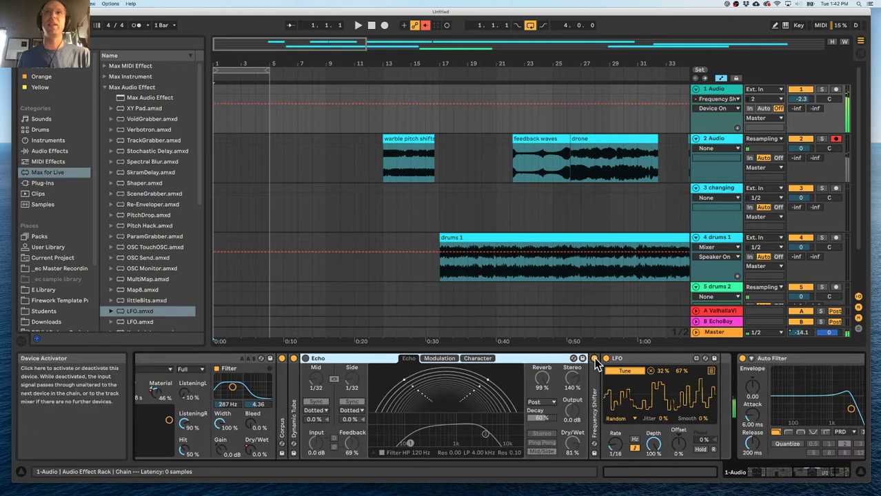
double_click(329, 358)
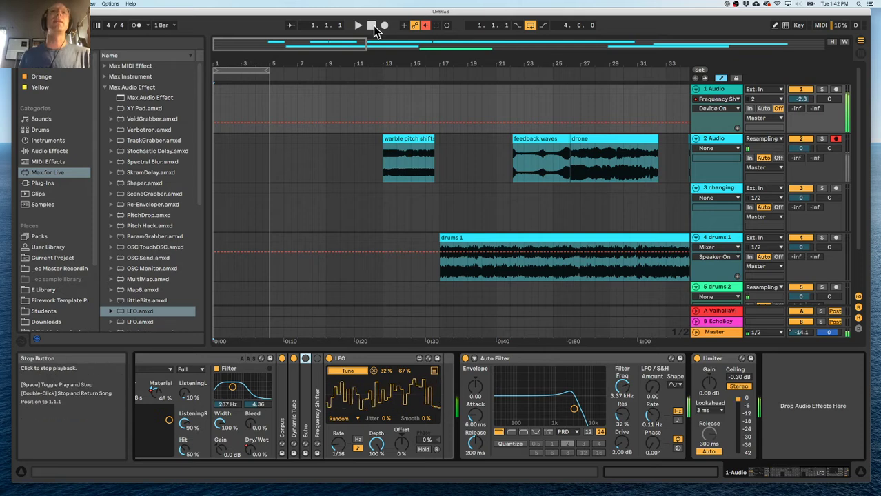
- Set the Auto Filter to 4.03 kHz with 73 % resonance and an LFO amount of 25.0
left_click_drag(573, 409, 575, 393)
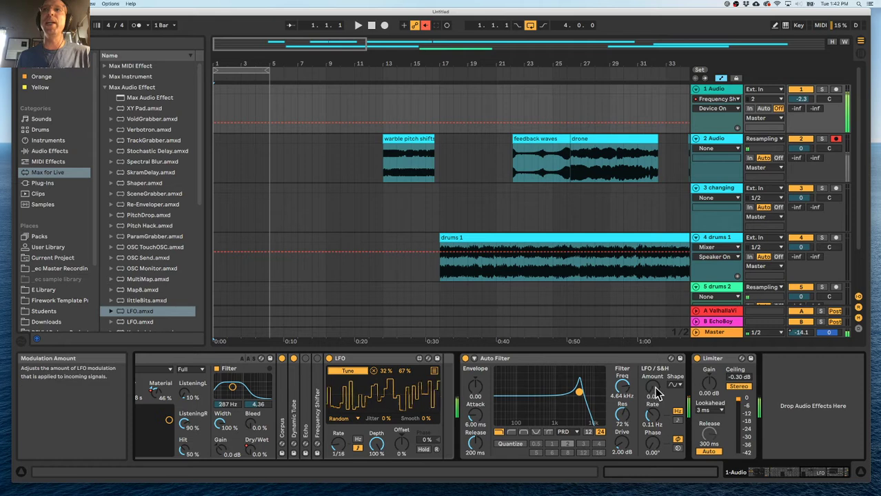
left_click_drag(652, 387, 652, 376)
left_click_drag(580, 392, 566, 394)
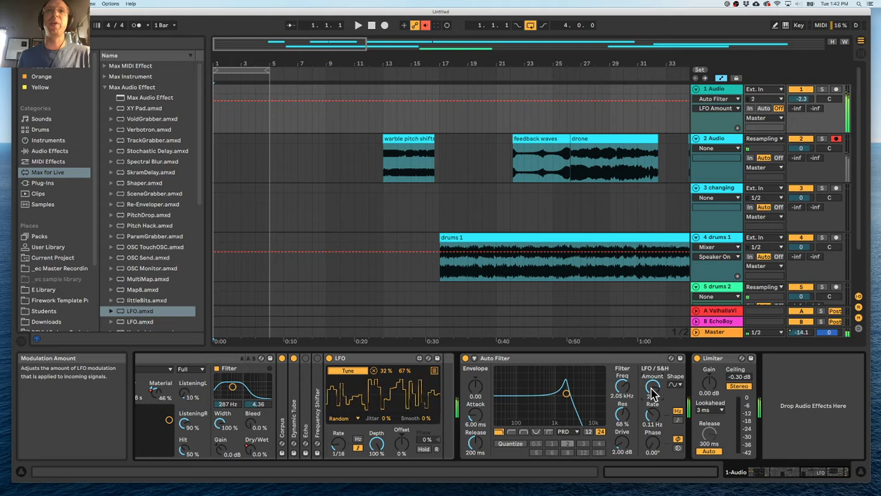
left_click_drag(566, 395, 576, 405)
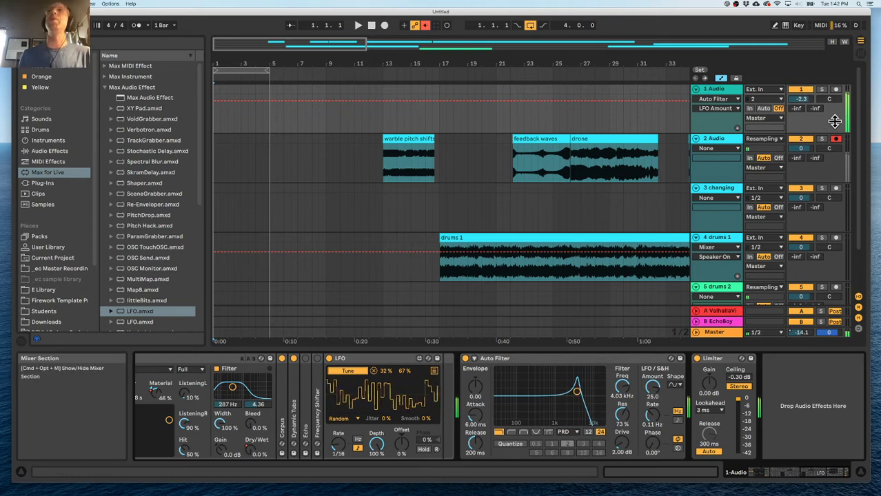
- Record the randomly tuned Corpus sound onto track 2 Audio over the looped bars 1 to 5, and stop the recording
left_click(384, 25)
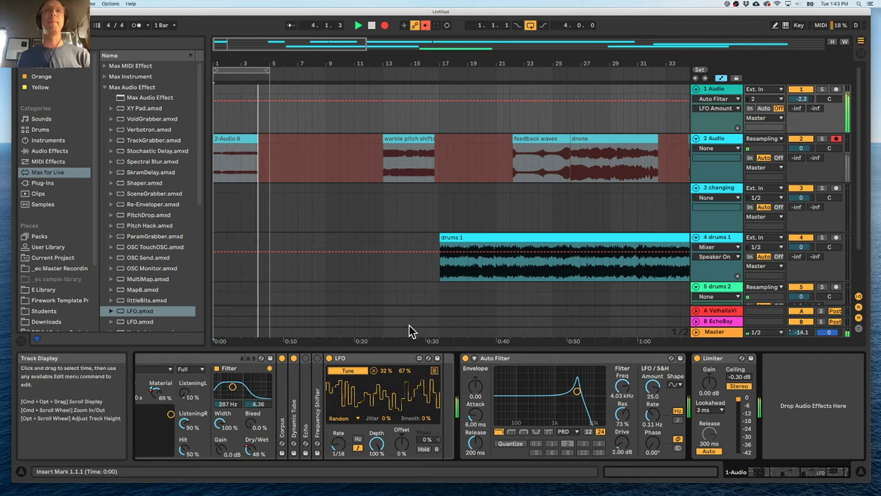
scroll(447, 404, "left", 5)
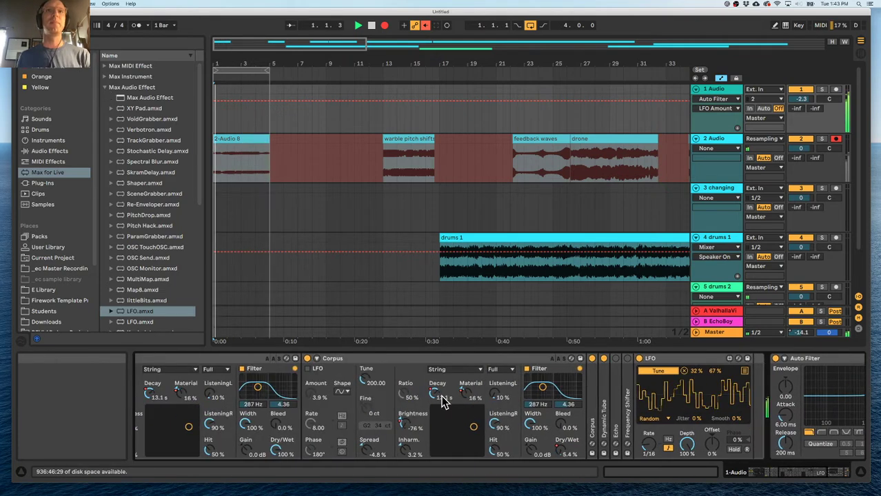
scroll(443, 403, "left", 3)
scroll(443, 403, "left", 4)
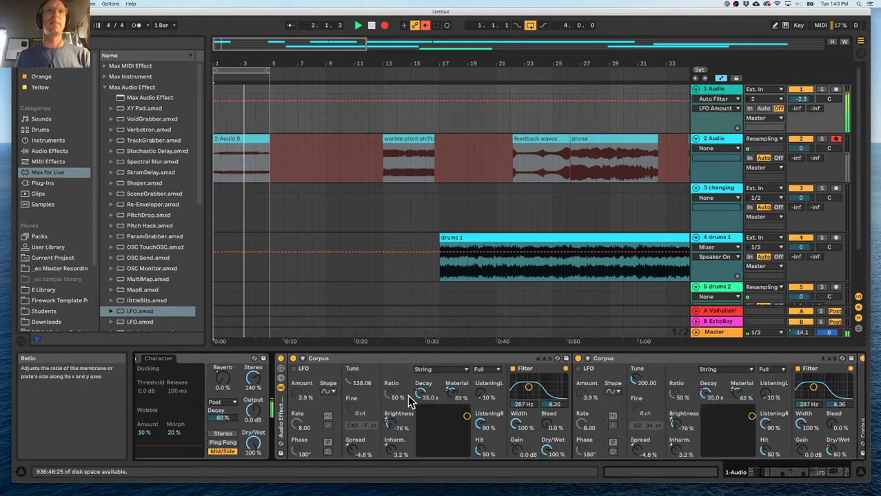
scroll(412, 402, "right", 6)
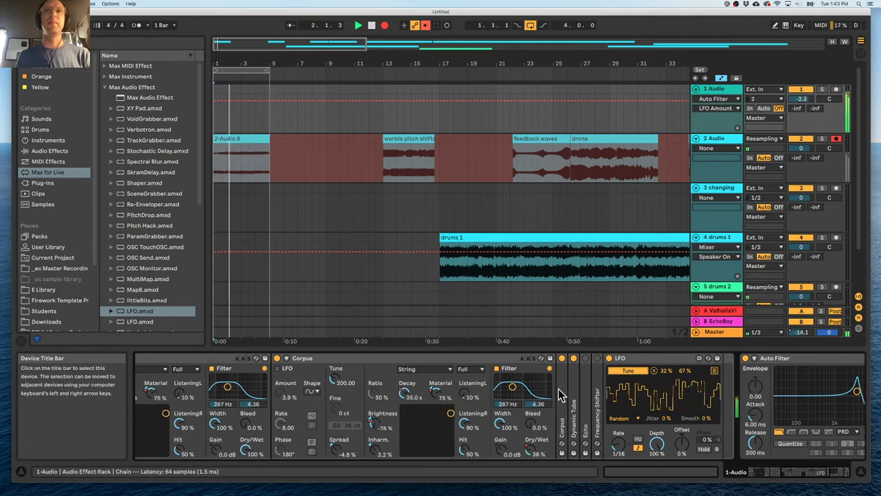
scroll(560, 394, "right", 3)
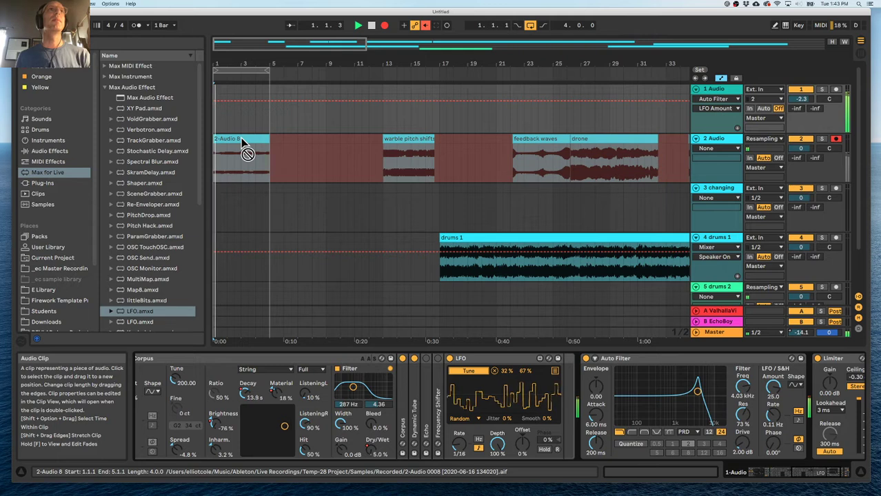
key("space")
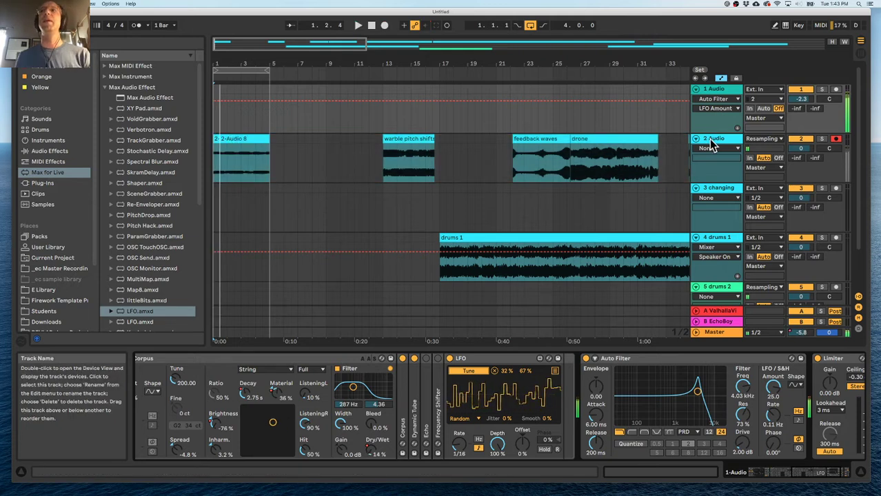
- Move the four-bar loop to bars 5–9 and play briefly from bar 5, lowering the Master volume to -56.3 dB
left_click_drag(236, 69, 295, 74)
left_click(276, 151)
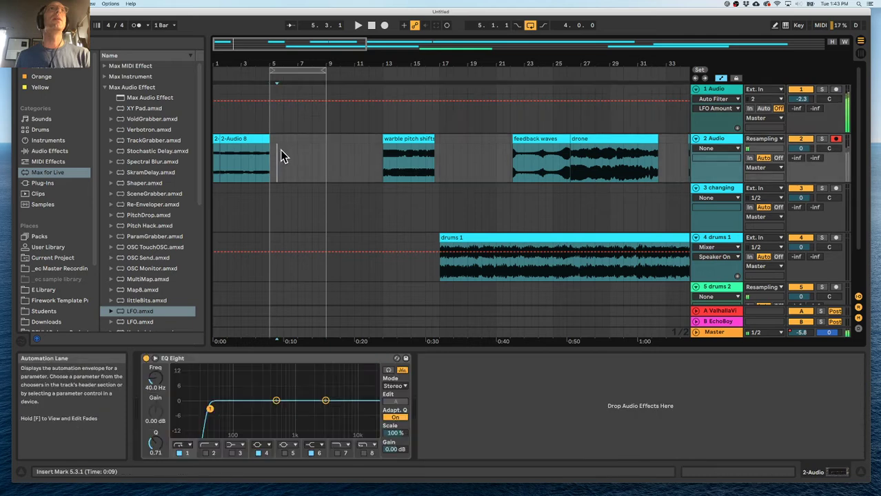
key("space")
key("space")
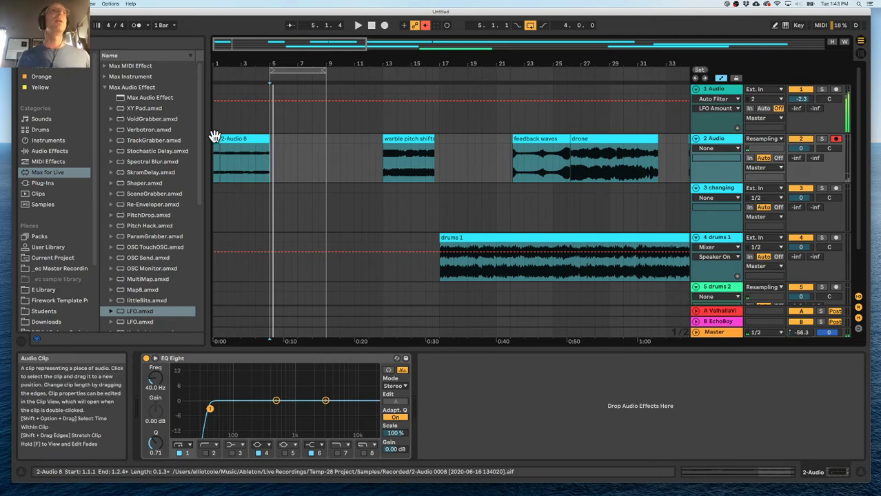
- Delete the recorded clips before bar 5 on track 2 Audio and return to the first Echo in track 1's device chain
left_click(238, 139)
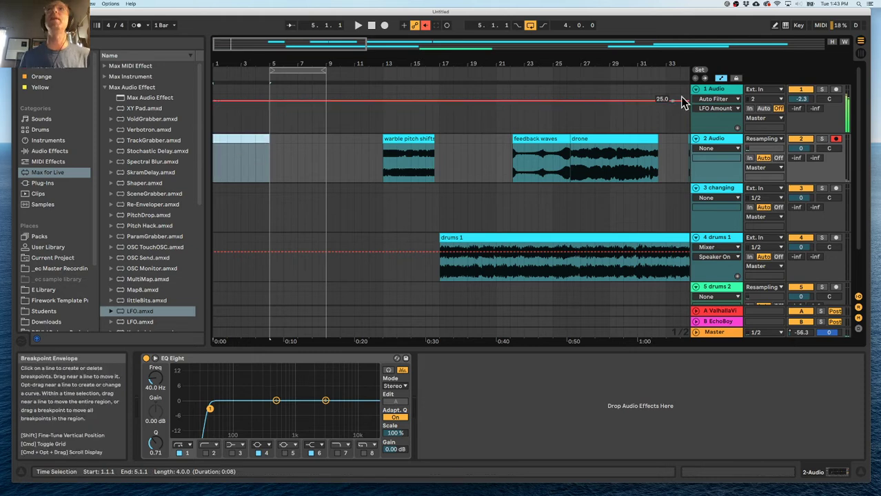
key("Delete")
scroll(522, 355, "left", 10)
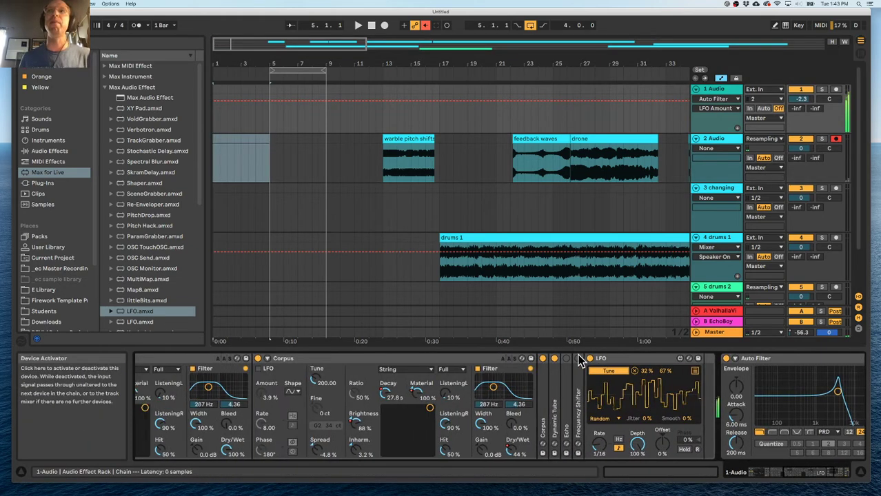
scroll(278, 375, "left", 5)
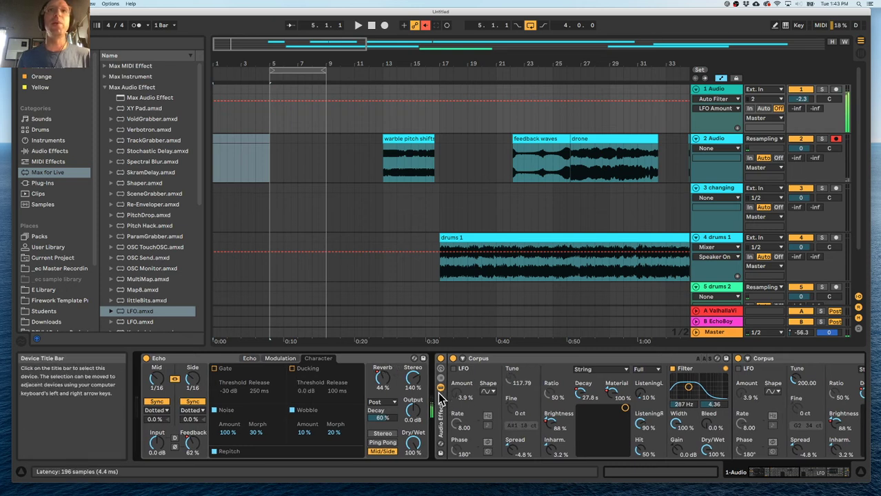
- Remove the Corpus effect rack and the Auto Filter from the 1 Audio track's device chain
left_click(493, 364)
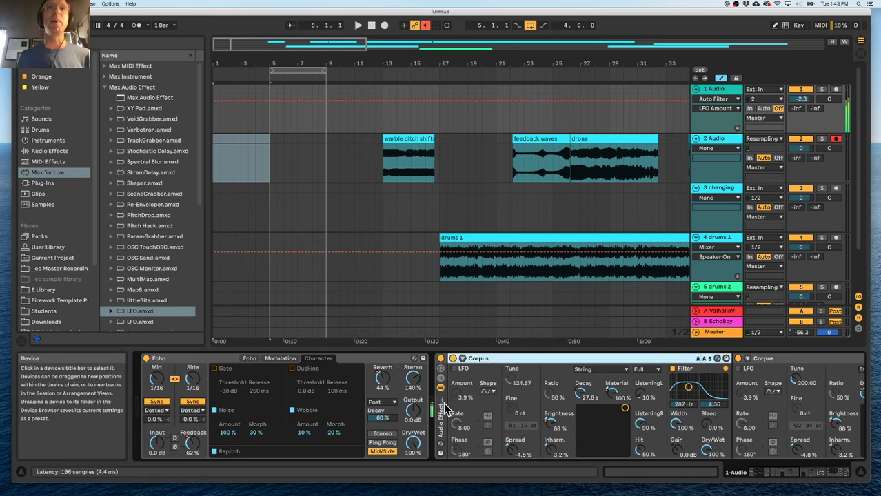
key("Delete")
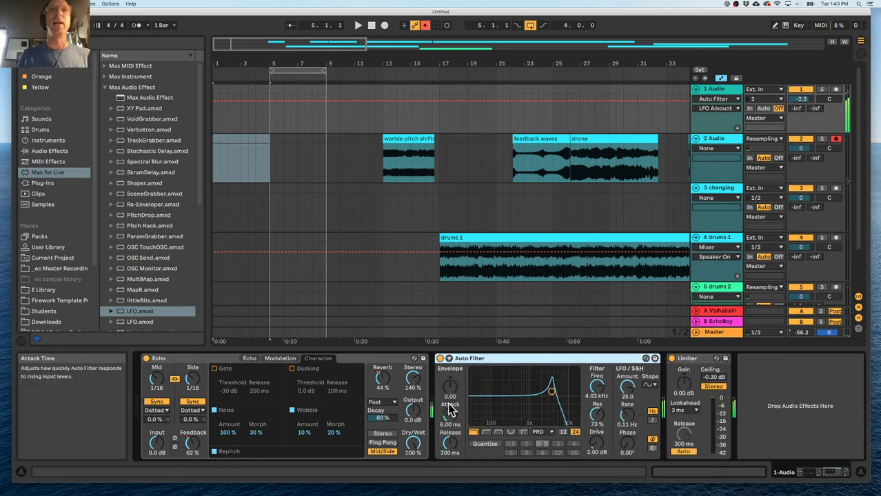
key("Delete")
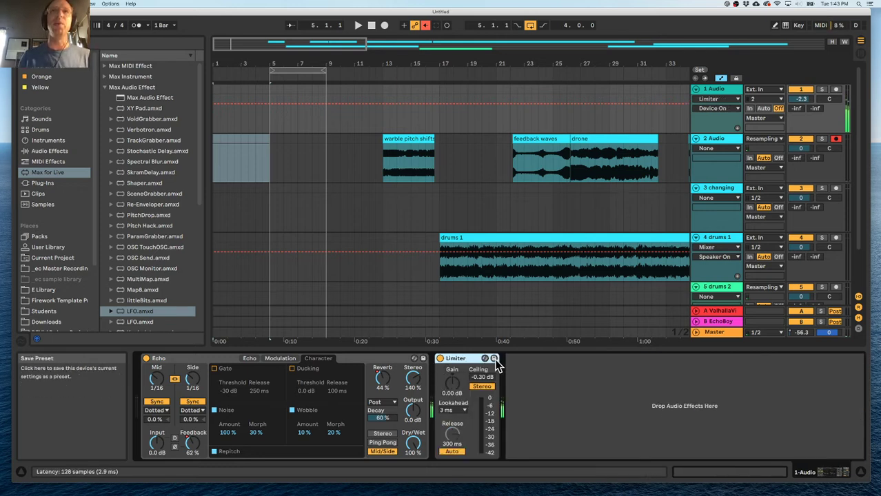
- Clear the Echo Feedback automation over the opening bars of 1 Audio and set the Echo's Reverb to 0% during playback
left_click(192, 445)
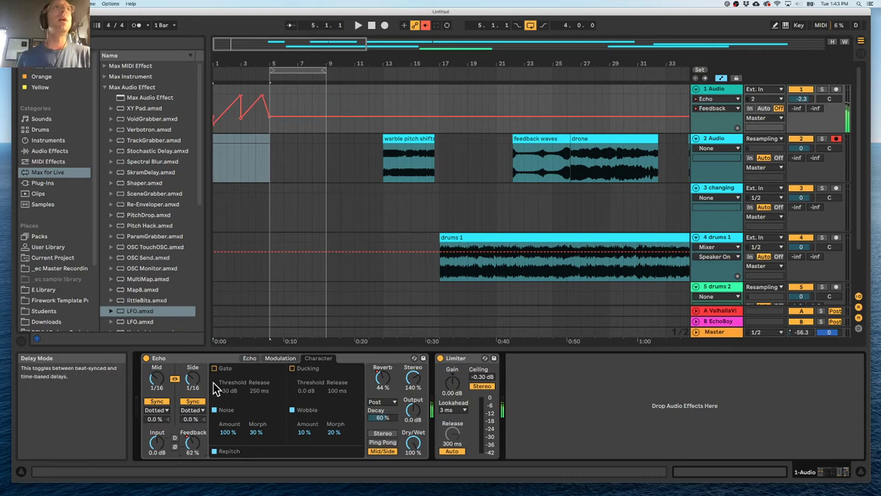
left_click_drag(276, 111, 195, 101)
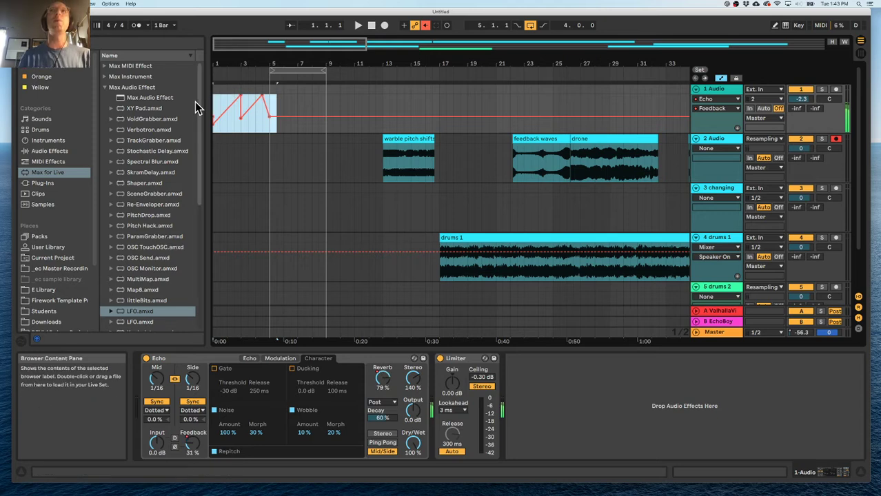
key("space")
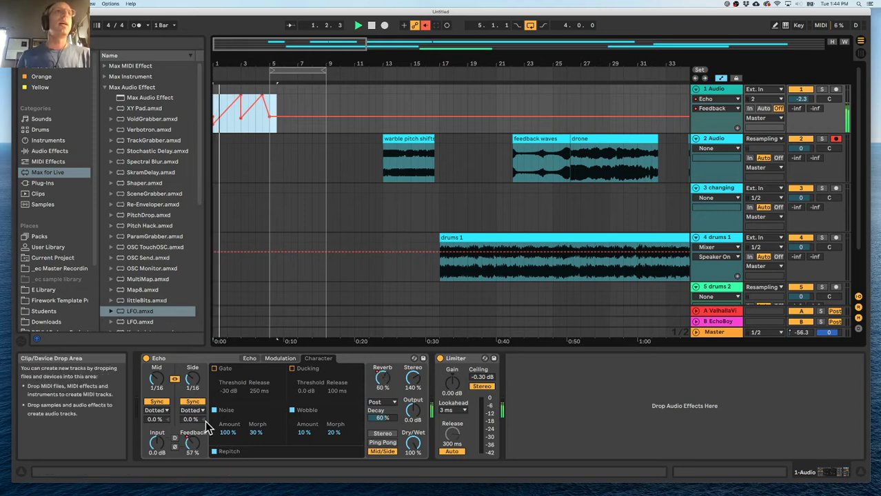
left_click_drag(196, 447, 197, 441)
left_click(382, 384)
left_click_drag(382, 386, 372, 389)
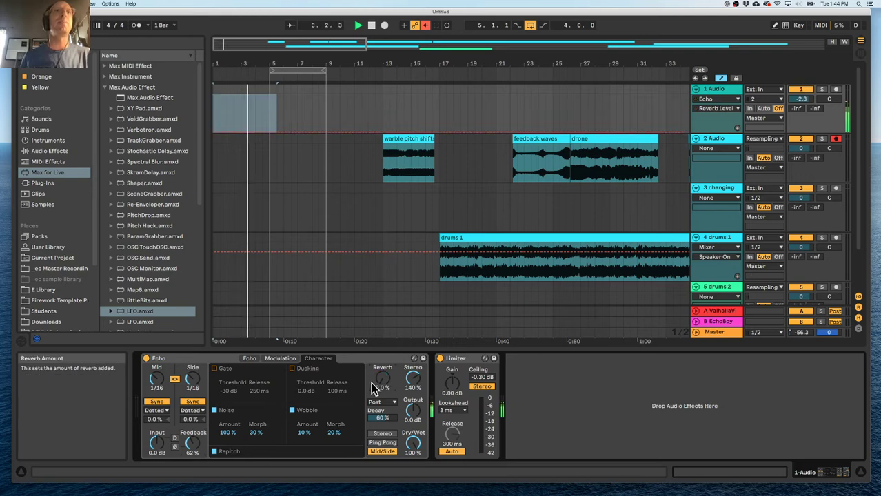
left_click(196, 456)
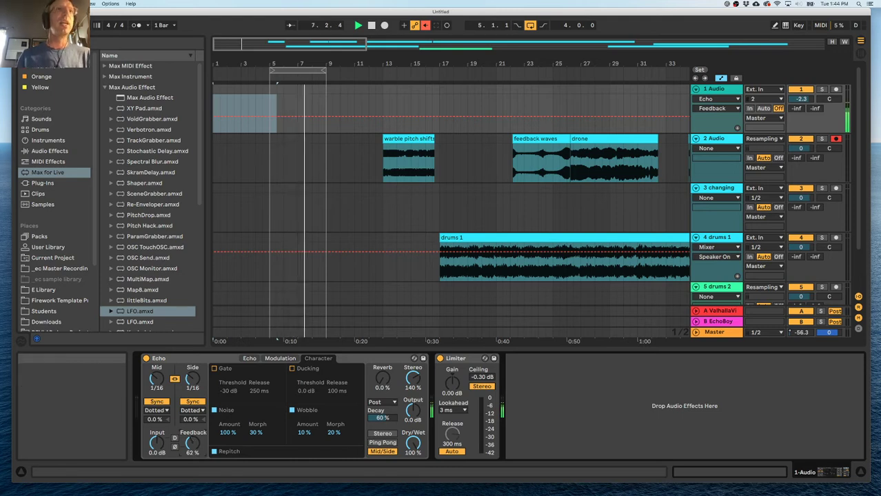
- Move the four-bar loop to start at bar 1 and raise the Master volume to -0.2
left_click_drag(295, 68, 238, 69)
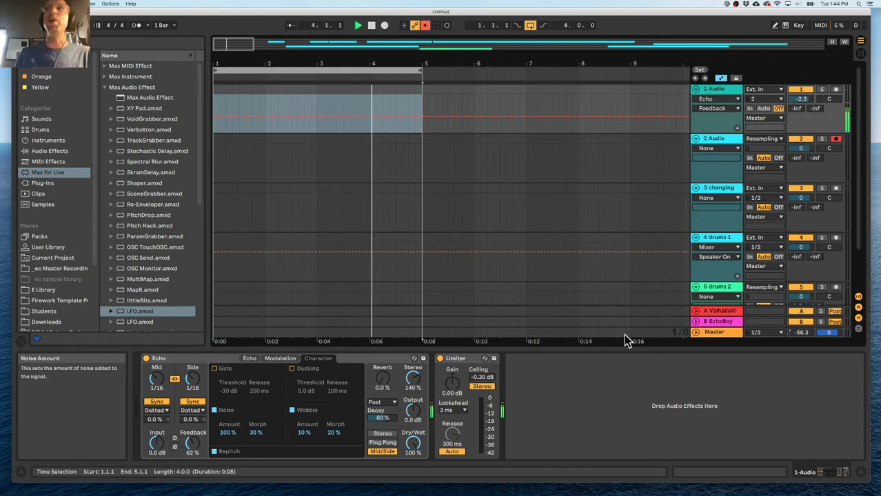
left_click_drag(801, 332, 801, 324)
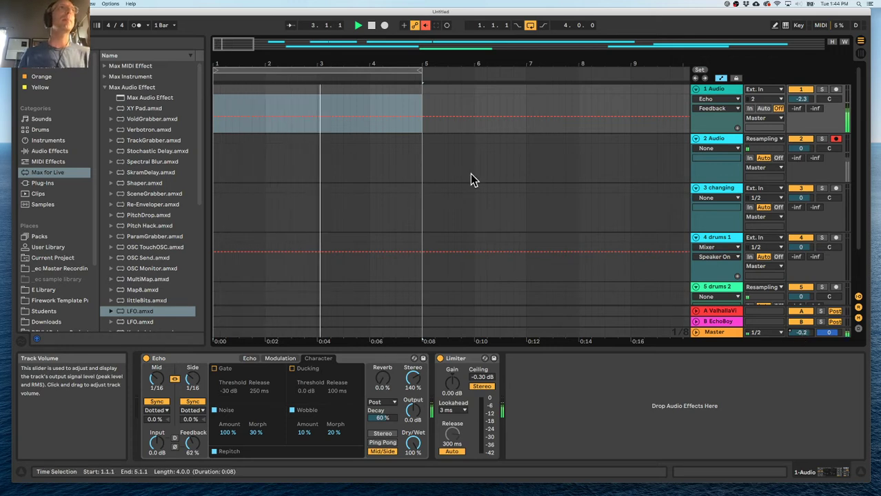
- Examine the device chains of the 2 Audio, 3 changing and 4 drums 1 tracks, ending back on 1 Audio
left_click(716, 142)
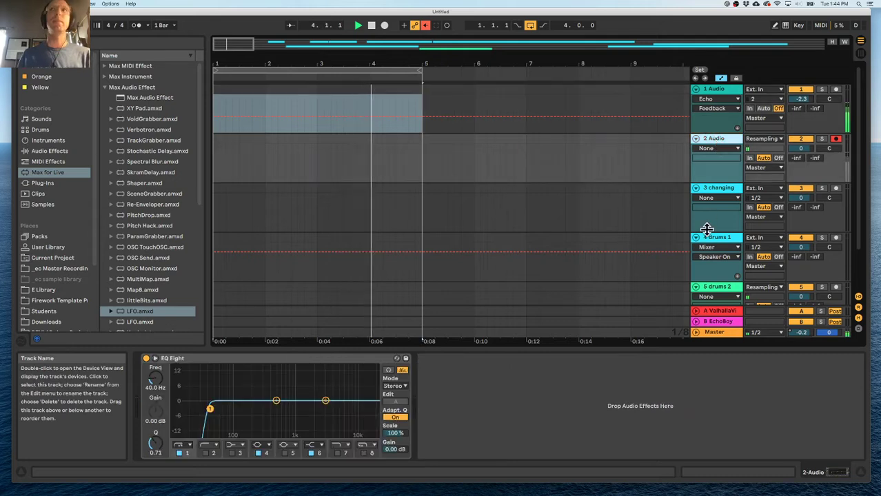
left_click(715, 187)
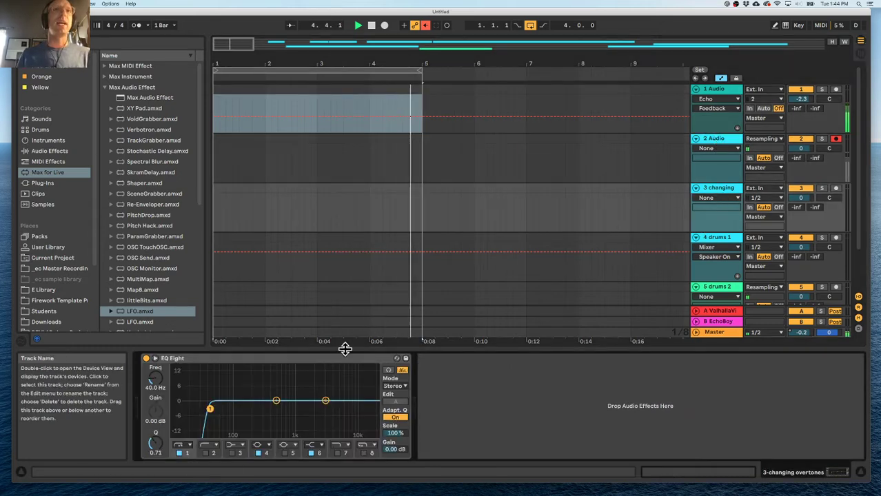
left_click(716, 238)
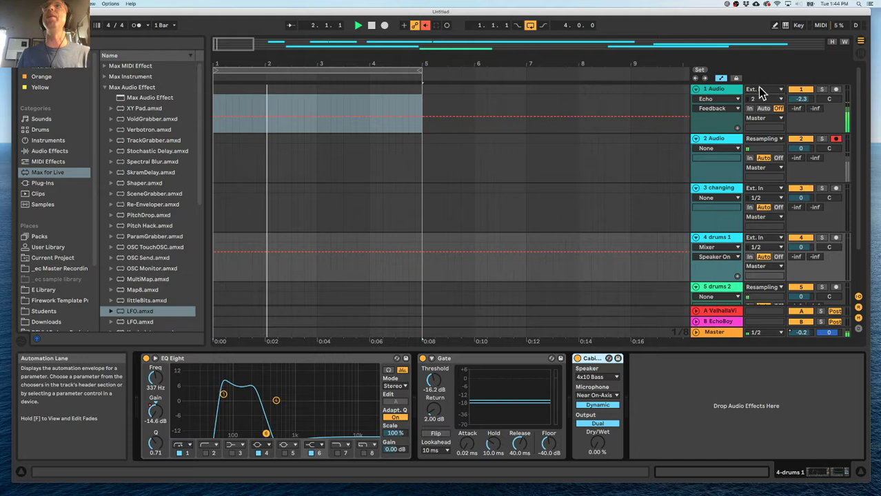
left_click(731, 89)
- Deactivate the 1 Audio track and play the arrangement from just before the drums 1 clip
left_click_drag(594, 65, 593, 30)
left_click_drag(284, 64, 284, 55)
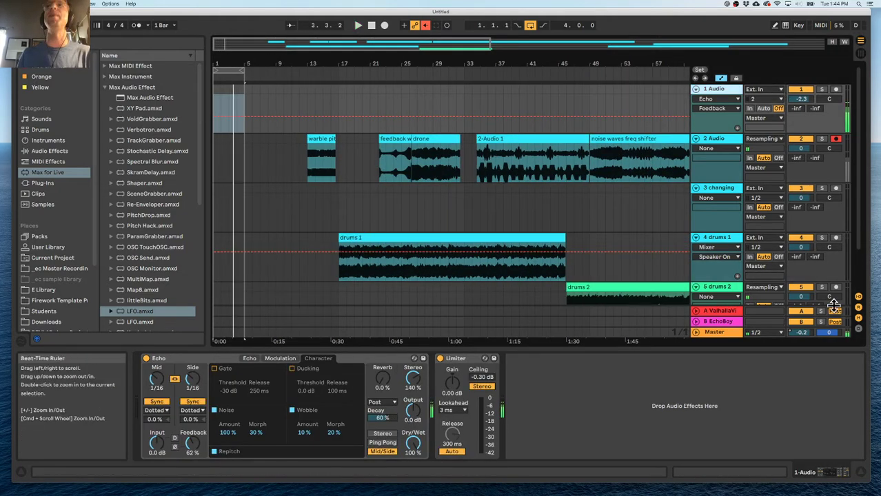
left_click(803, 90)
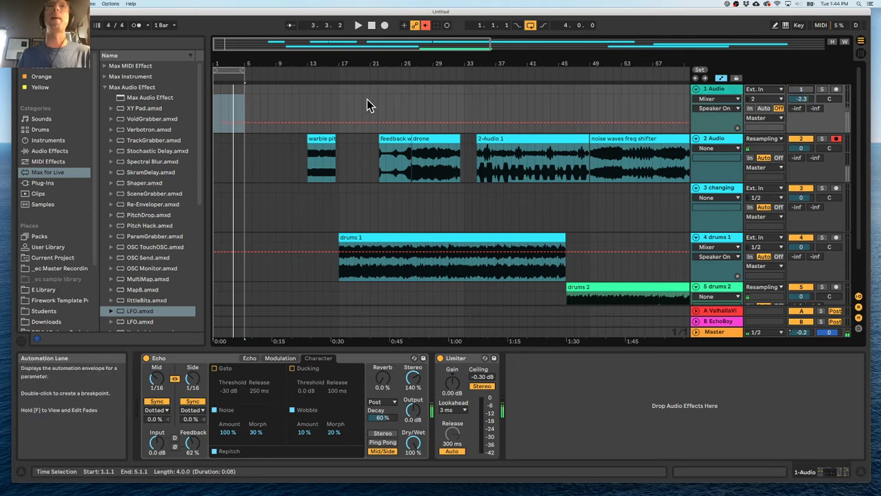
left_click(335, 69)
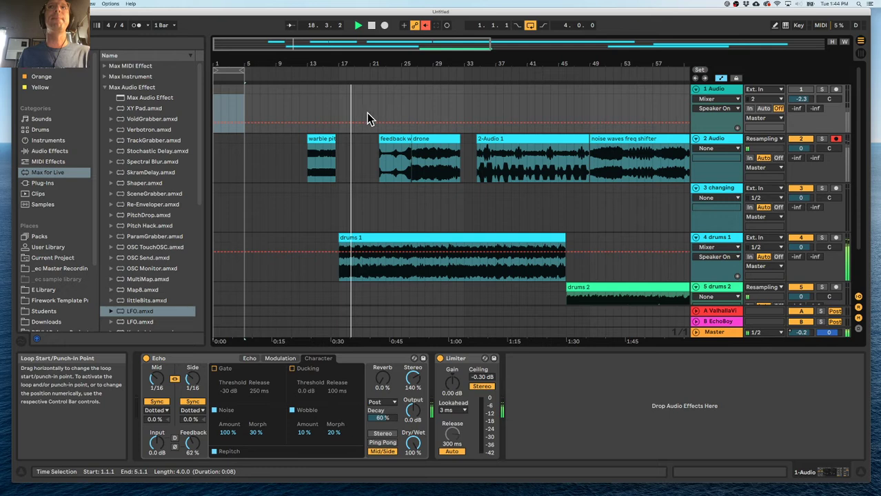
- Solo the drums 1 and drums 2 tracks in turn, listen to their clips, and stop playback
scroll(368, 111, "down", 3)
left_click(821, 187)
left_click(568, 72)
left_click(822, 236)
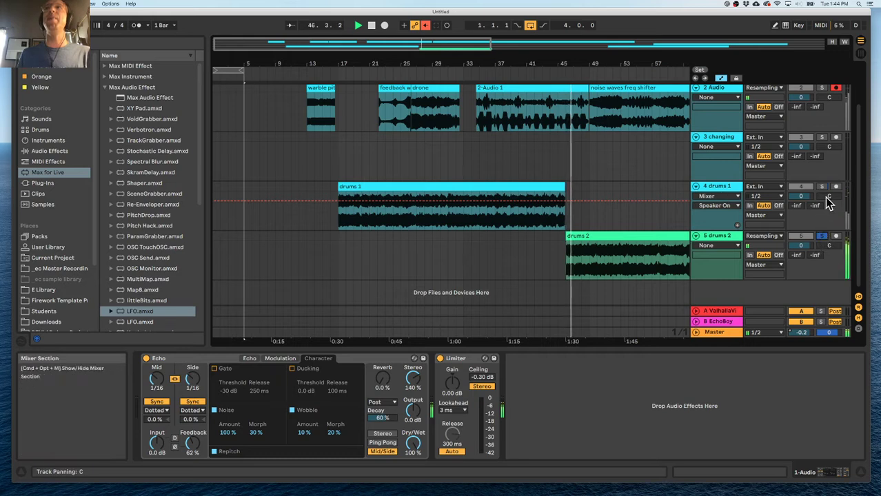
scroll(569, 198, "right", 5)
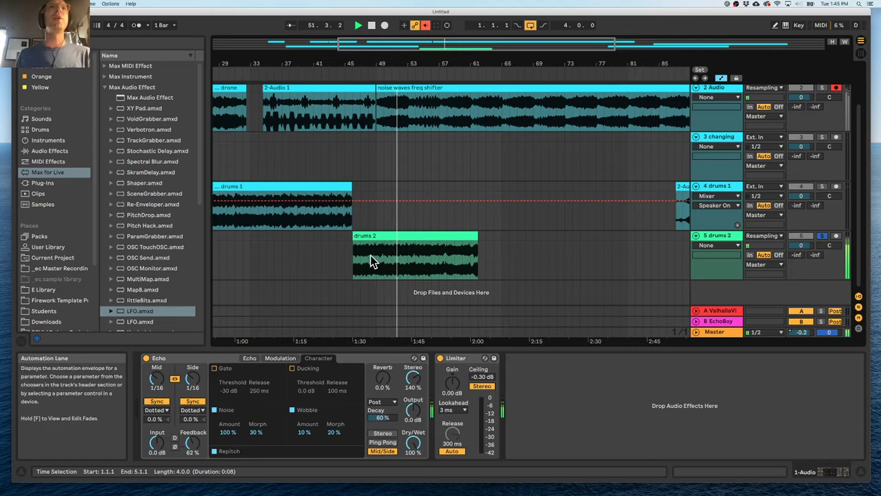
scroll(352, 256, "left", 6)
key("space")
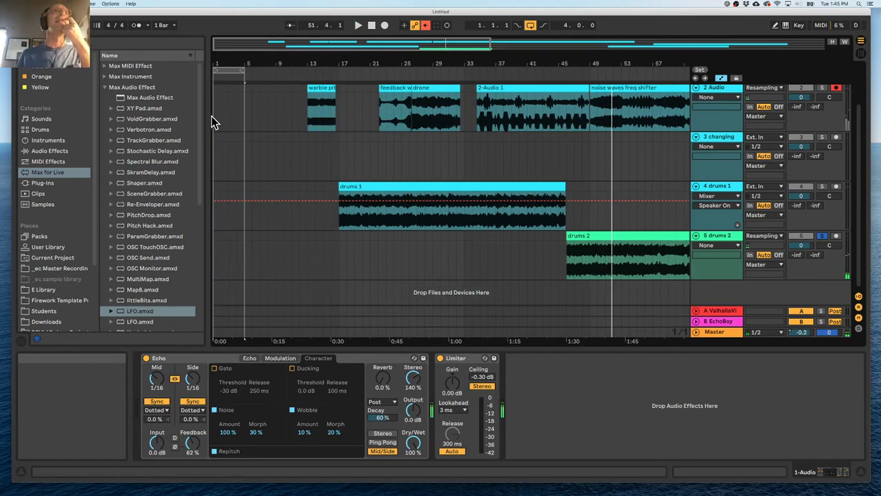
- Solo the 1 Audio track and place the insert marker at 1.1.1
left_click(817, 110)
scroll(810, 114, "up", 2)
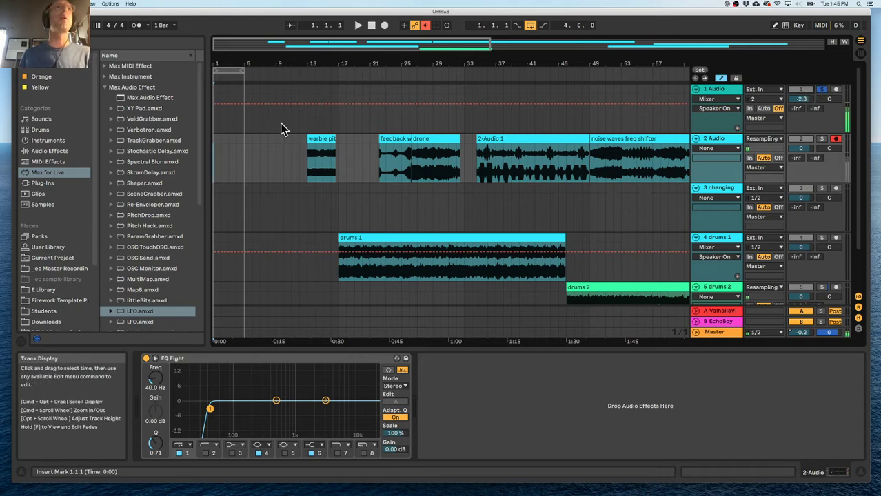
left_click_drag(228, 64, 228, 110)
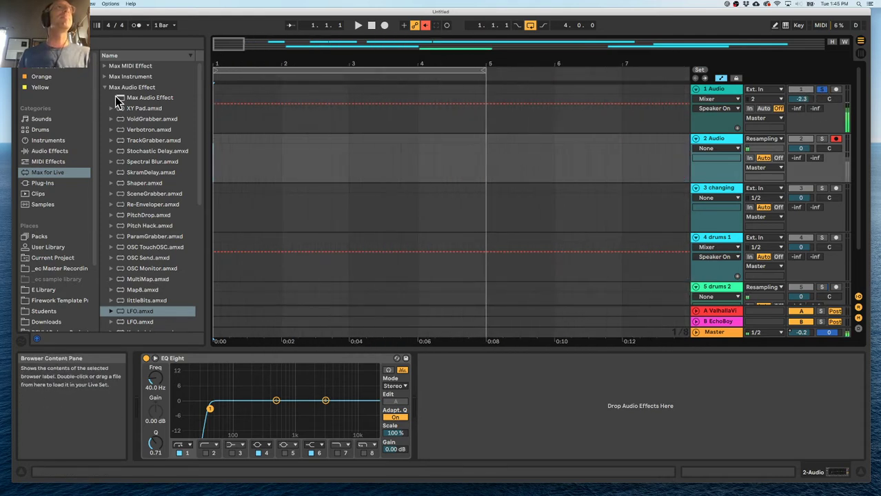
- Find Auto Pan among the native audio effects and add it after the EQ Eight on 2 Audio
left_click(104, 87)
left_click(58, 155)
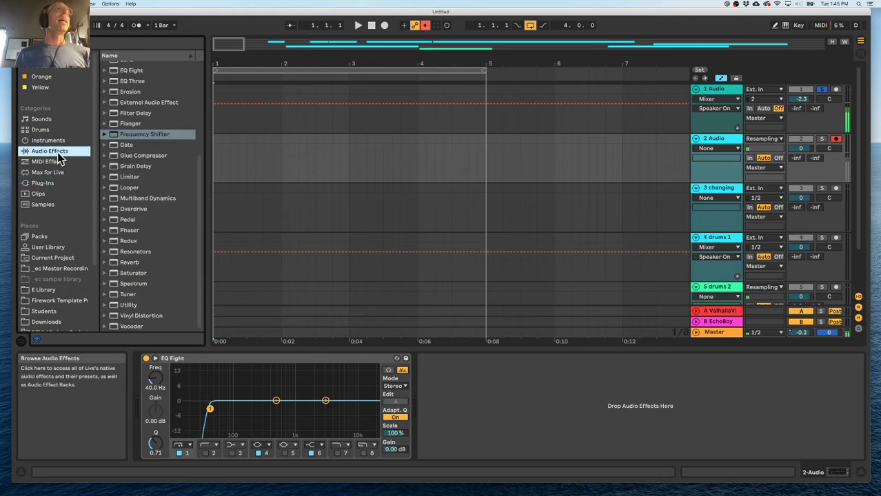
scroll(116, 124, "up", 5)
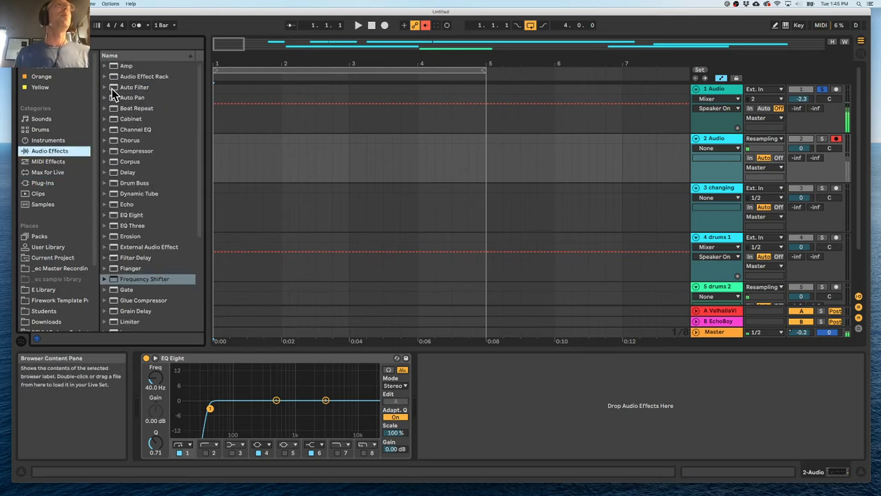
double_click(115, 100)
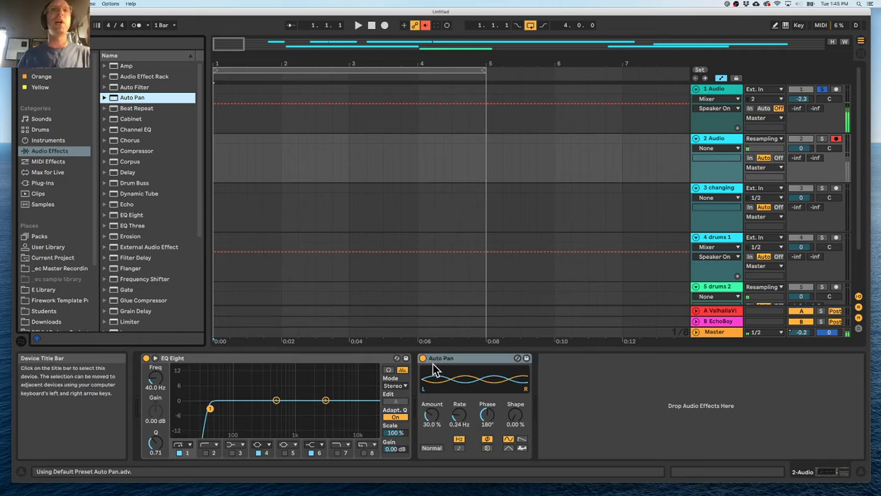
- Set the Auto Pan to 0° Phase, 16.0 Hz Rate and 100% Amount, and move it to the end of 1 Audio's chain
left_click_drag(487, 415, 486, 386)
left_click_drag(490, 416, 487, 422)
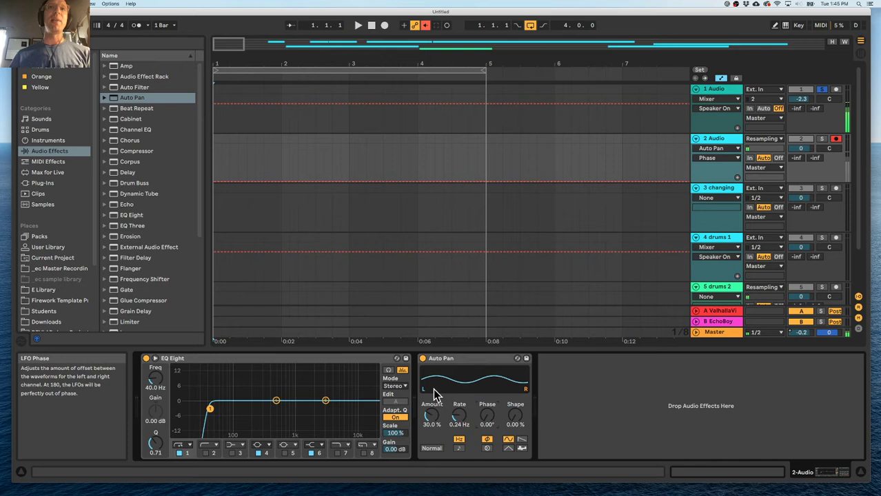
left_click_drag(458, 416, 459, 403)
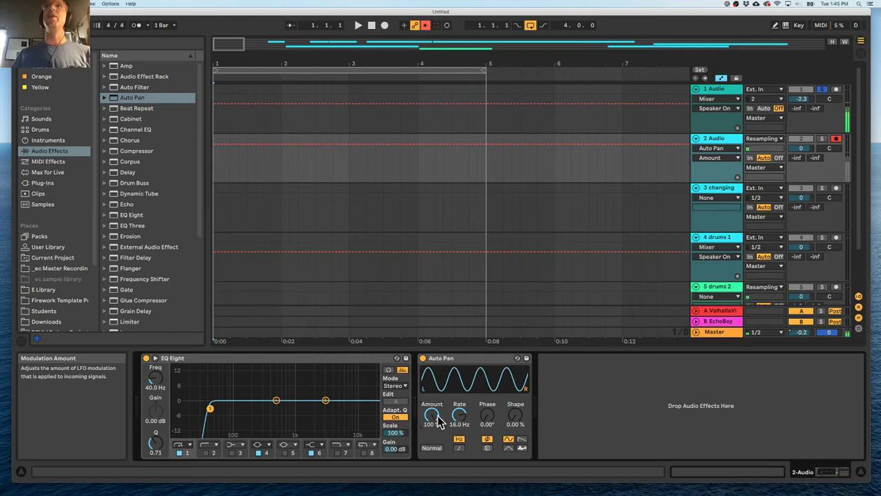
left_click_drag(475, 359, 746, 124)
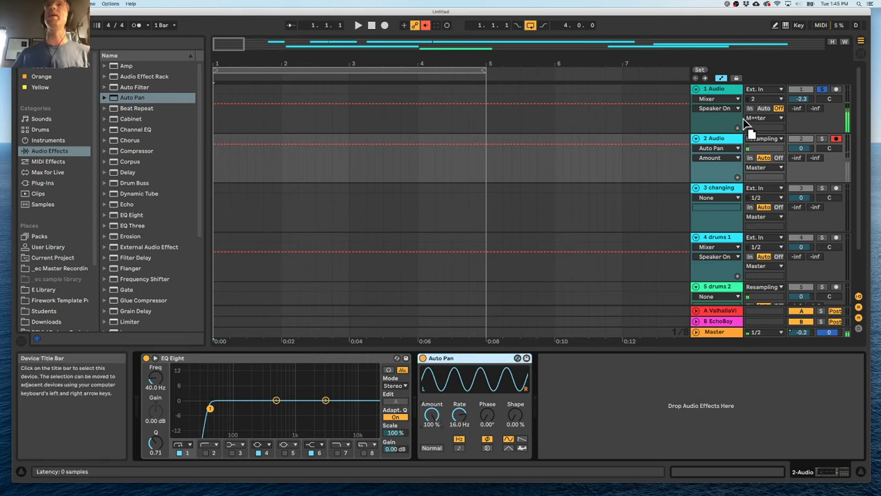
left_click_drag(714, 92, 711, 93)
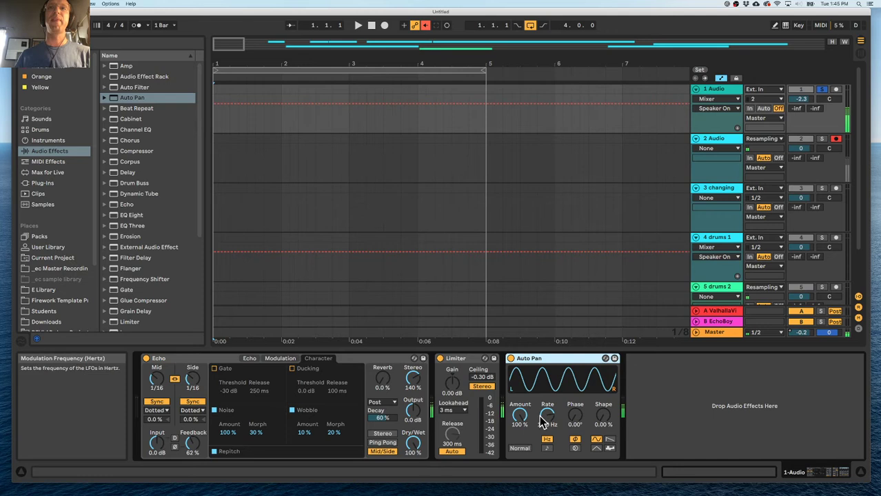
- Switch the Auto Pan's rate to tempo sync at 1/16 and choose the sawtooth waveform with Shape at 0%
left_click_drag(547, 414, 548, 434)
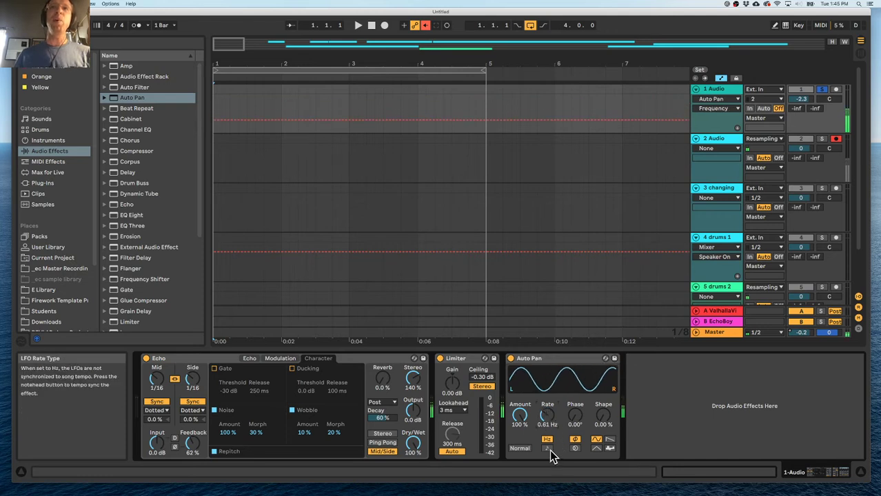
left_click(549, 448)
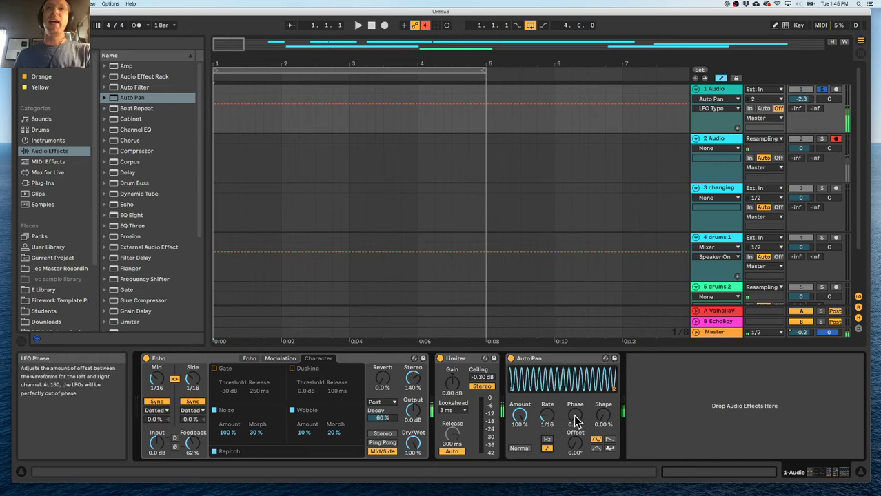
left_click(610, 442)
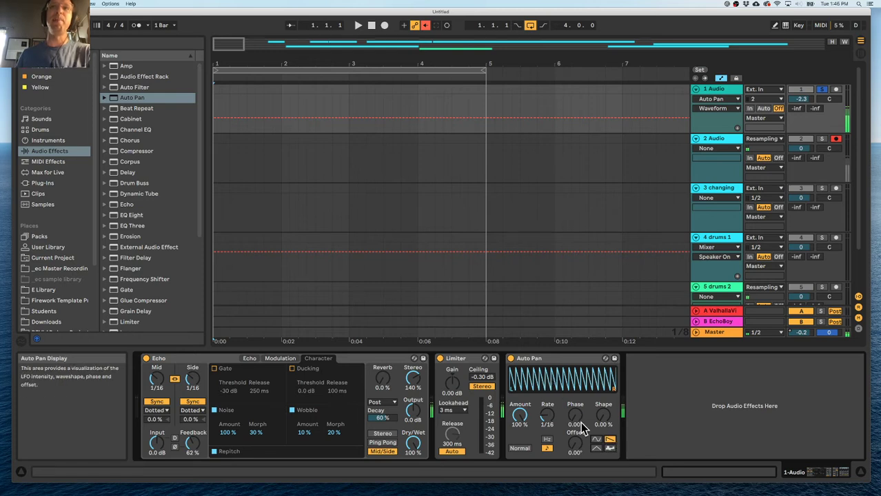
mouse_move(603, 415)
left_mouse_down()
mouse_move(603, 403)
mouse_move(603, 431)
left_mouse_up()
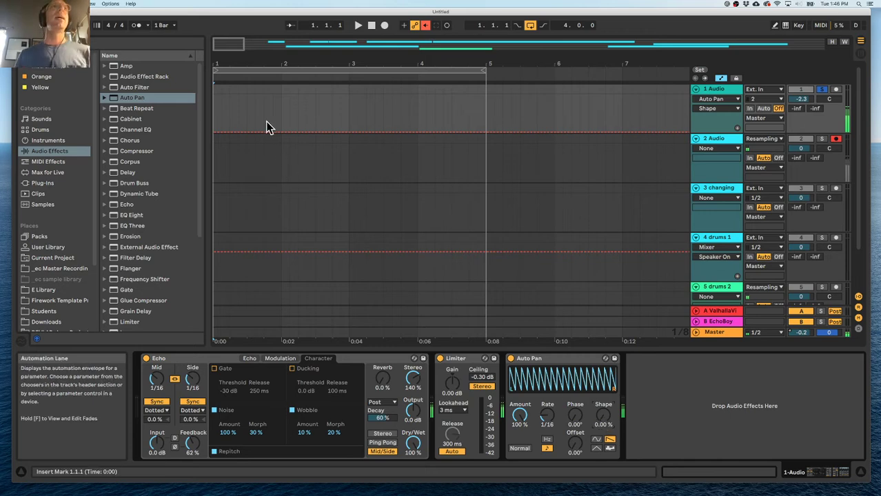
- Show the Auto Pan's Sync Rate automation on 1 Audio, add a breakpoint late in bar 1, and play it
mouse_move(545, 414)
left_mouse_down()
mouse_move(545, 406)
mouse_move(545, 415)
left_mouse_up()
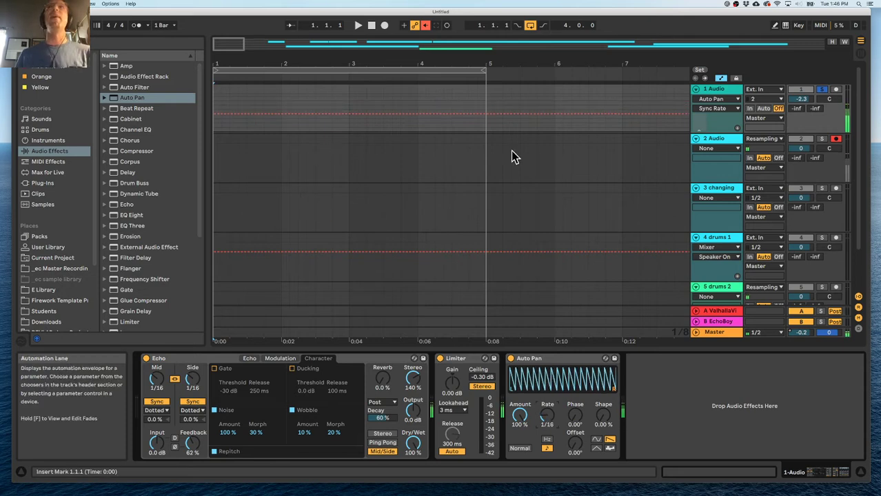
left_click_drag(246, 68, 246, 78)
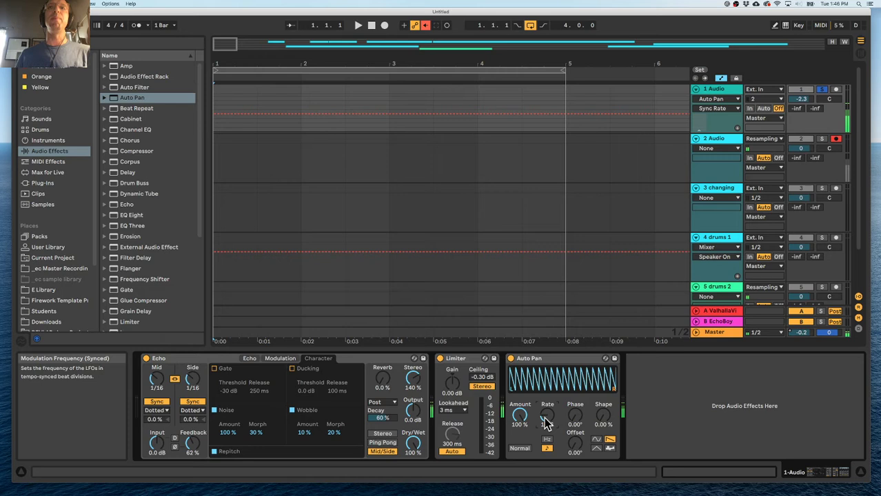
left_click(274, 100)
double_click(279, 114)
key("space")
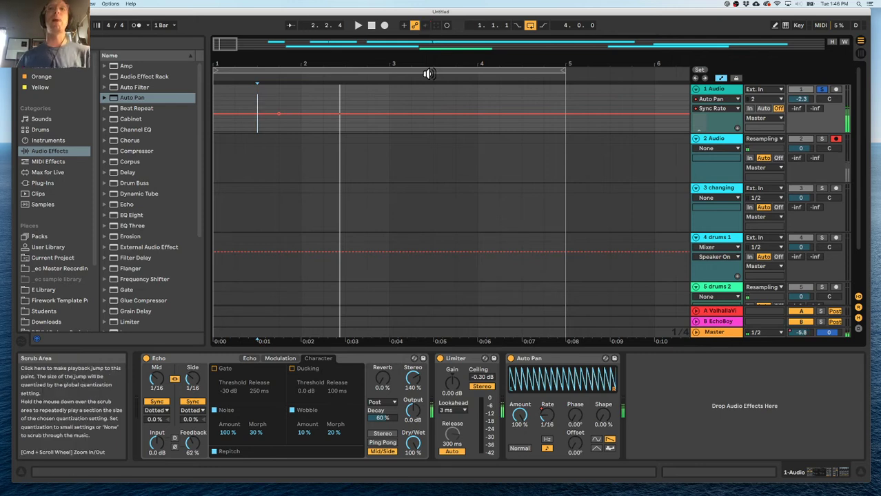
- Set the Auto Pan's Sync Rate automation to 1/24 for bar 1's last beat and ramp it from 1/16 to 1/6 over bar 2's last beat
left_click(546, 420)
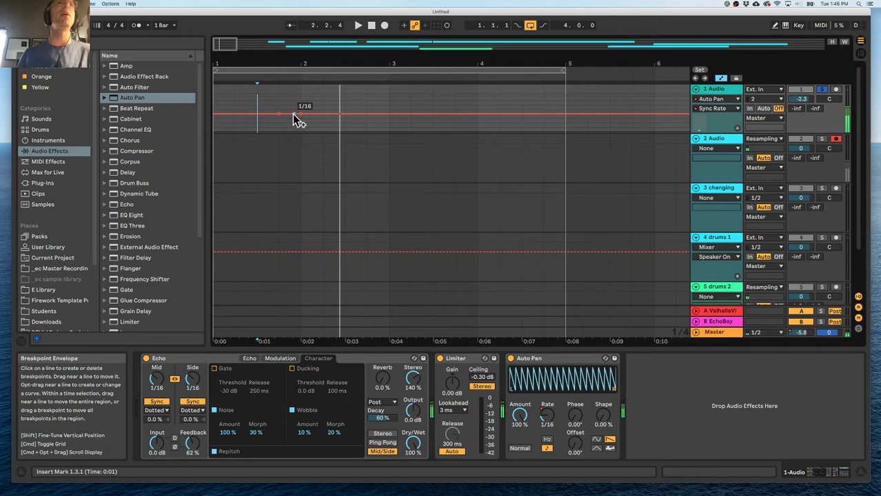
mouse_move(279, 125)
left_mouse_down()
mouse_move(291, 123)
mouse_move(290, 110)
left_mouse_up()
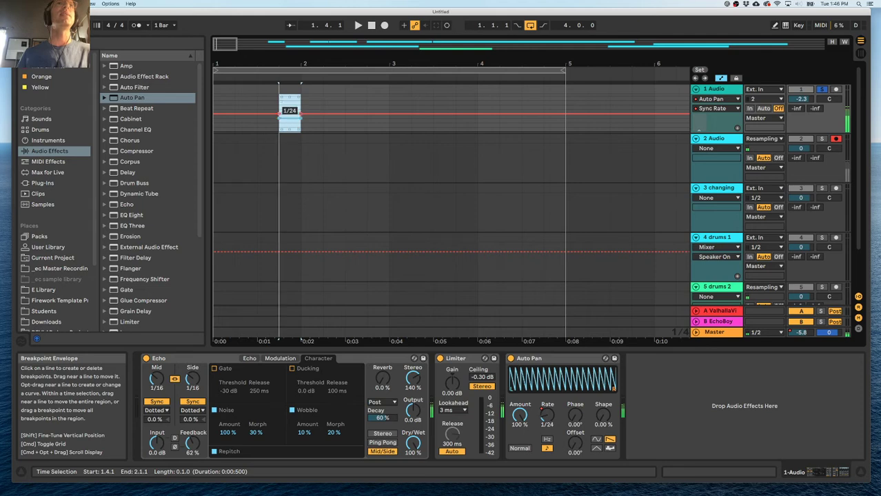
left_click(367, 128)
left_click_drag(370, 123, 381, 123)
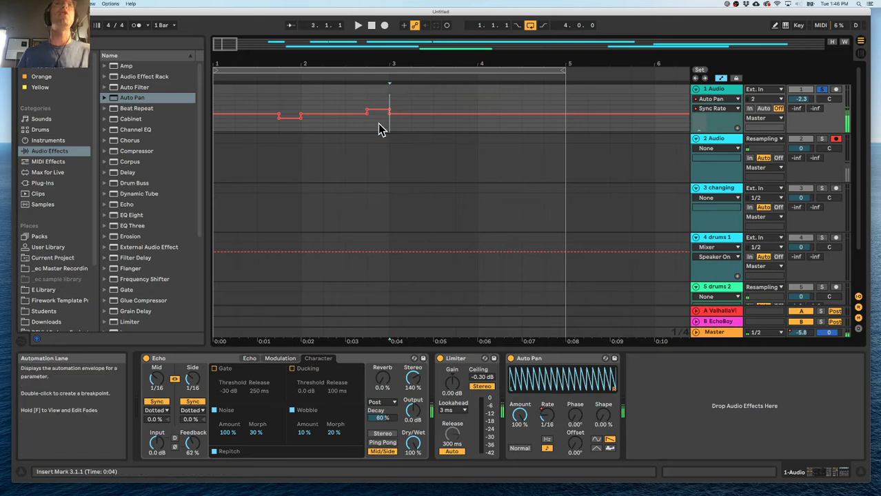
left_click_drag(388, 109, 389, 105)
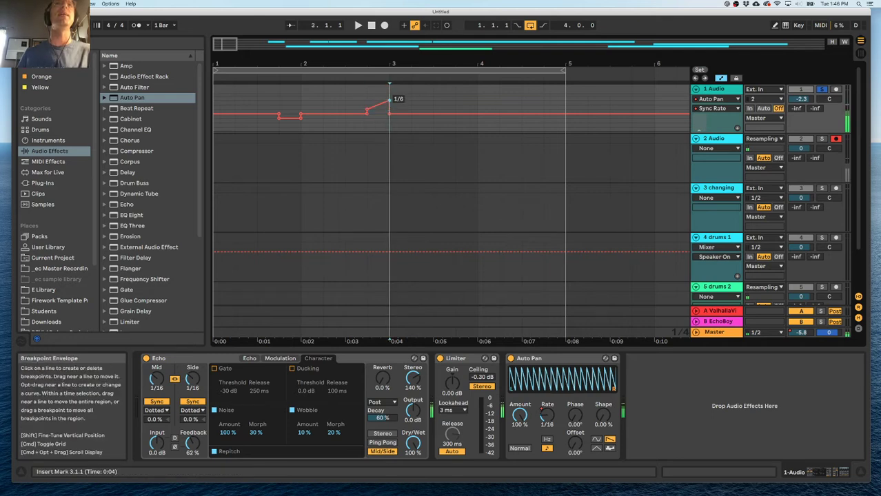
left_click(366, 113)
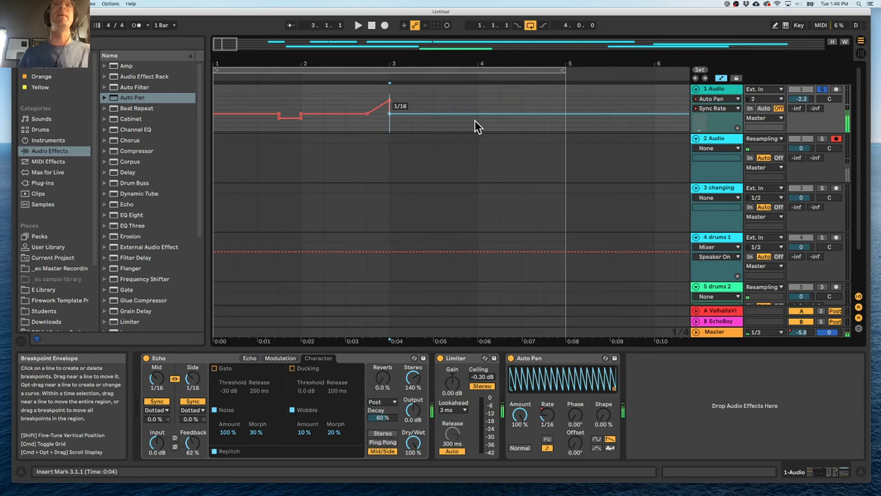
- Split the last beat of bar 3 in the Sync Rate automation into 1/12 for its first half and 1/24 for its second half
left_click_drag(472, 55, 462, 75)
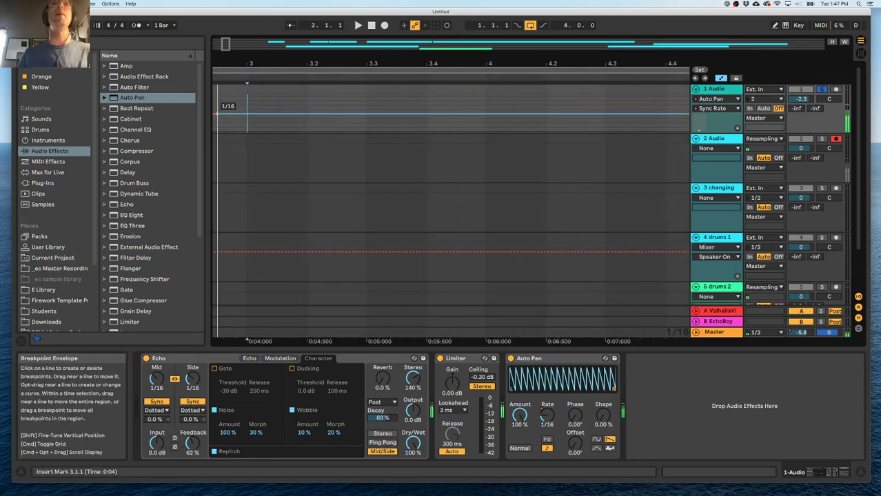
left_click(442, 103)
left_click_drag(458, 127, 445, 114)
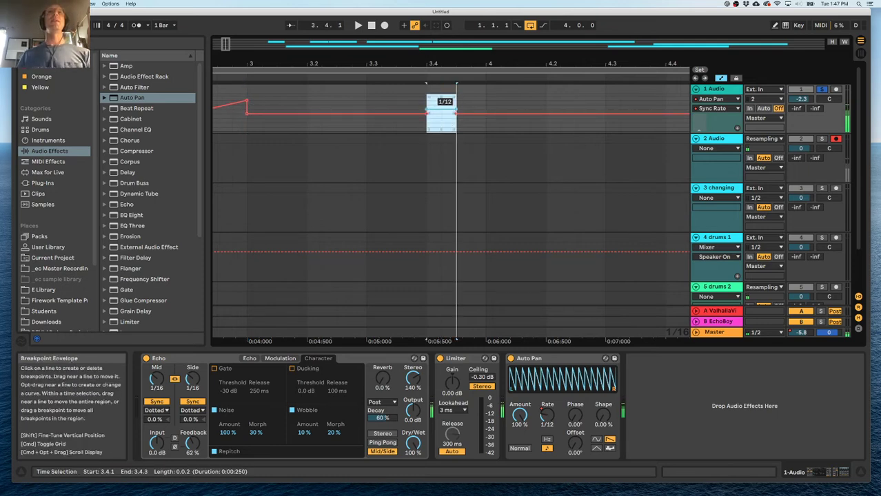
left_click(486, 127)
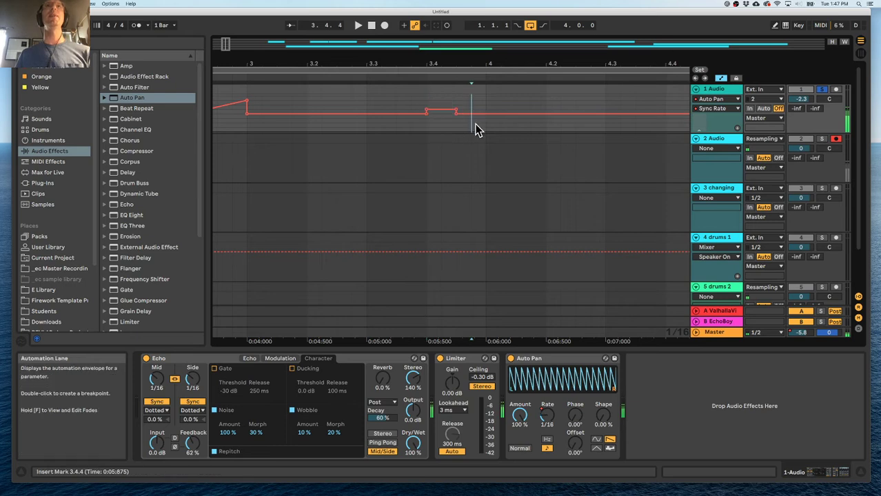
left_click_drag(486, 127, 457, 130)
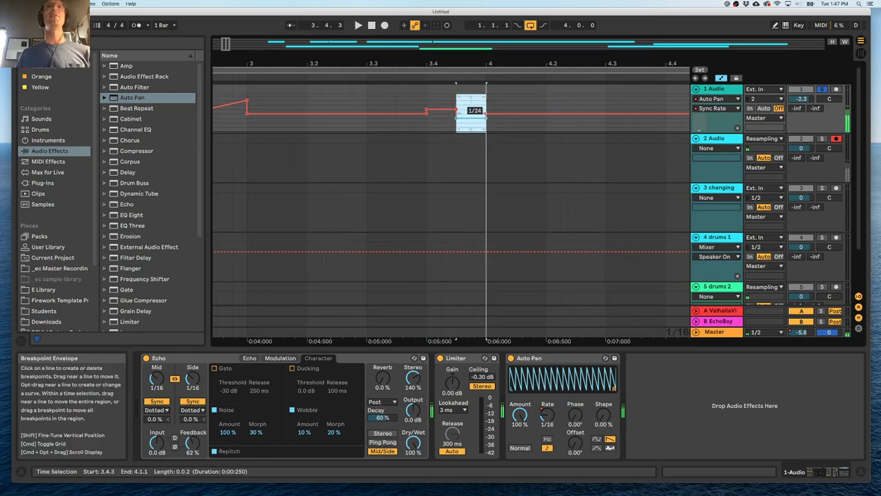
left_click_drag(527, 65, 498, 79)
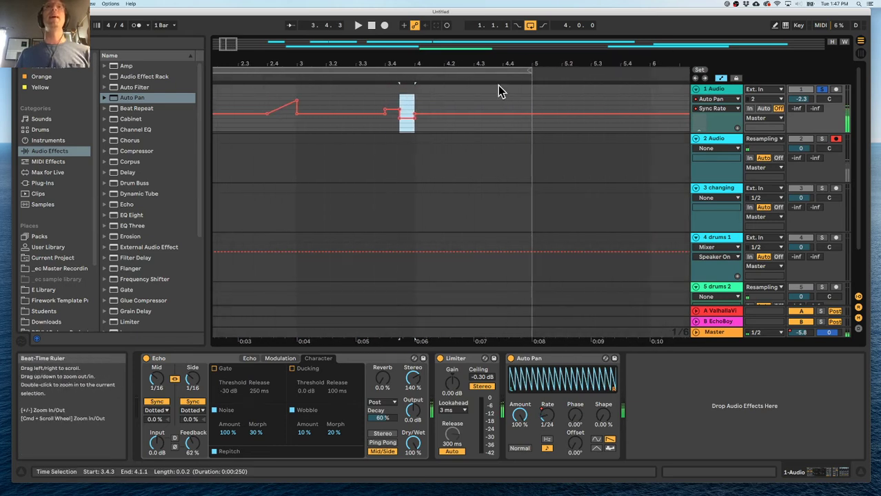
- Ramp the Sync Rate automation down to 1/48 over bar 4's last beat, and play the loop with the Master volume at -0.2 dB
left_click(503, 114)
left_click_drag(531, 115, 532, 127)
left_click_drag(453, 72, 367, 66)
left_click(360, 28)
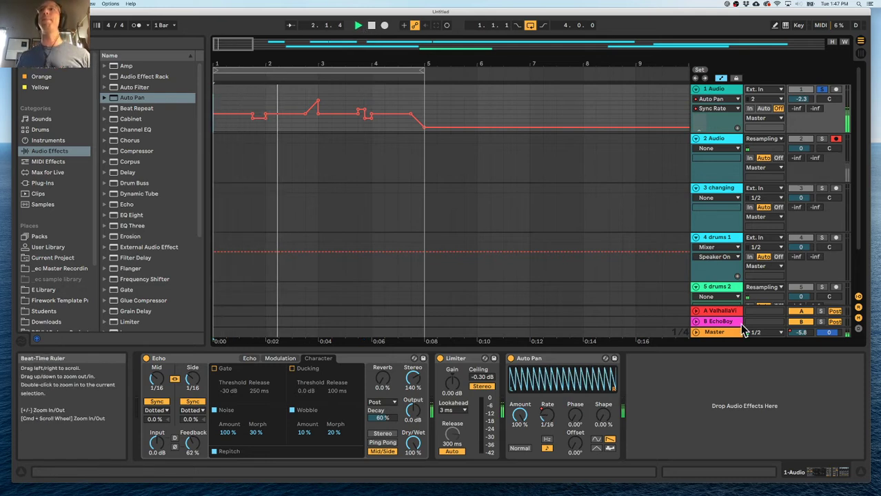
left_click_drag(801, 333, 801, 324)
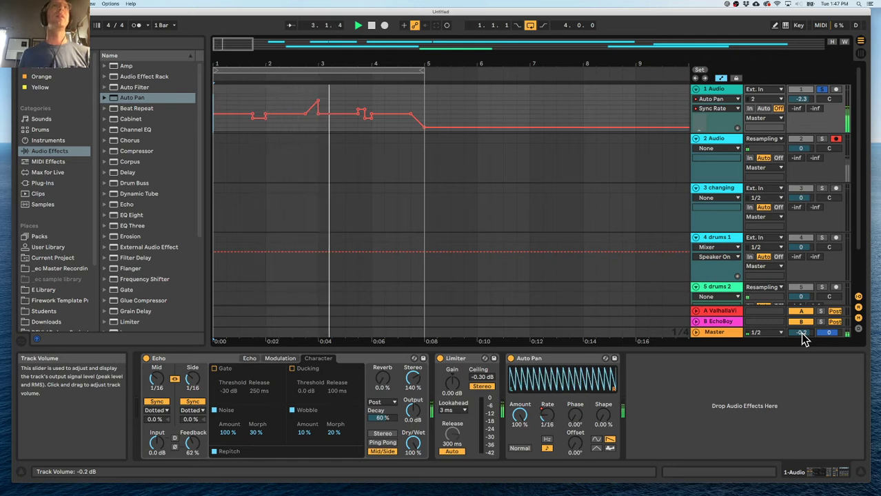
- Add Drum Buss to the end of 1 Audio's chain with Drive at 44%, Crunch at 71% and Boom at 97%
double_click(114, 184)
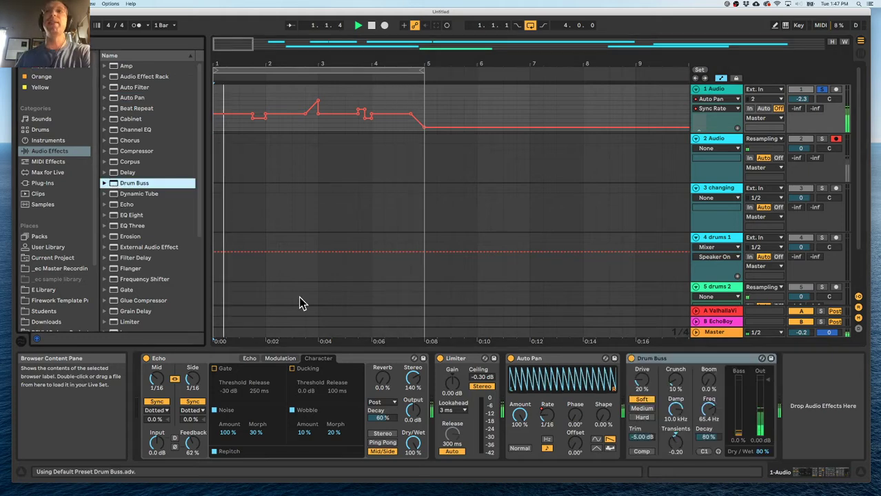
left_click_drag(645, 380, 645, 355)
left_click_drag(681, 377, 681, 335)
left_click_drag(640, 381, 640, 390)
left_click_drag(710, 383, 710, 351)
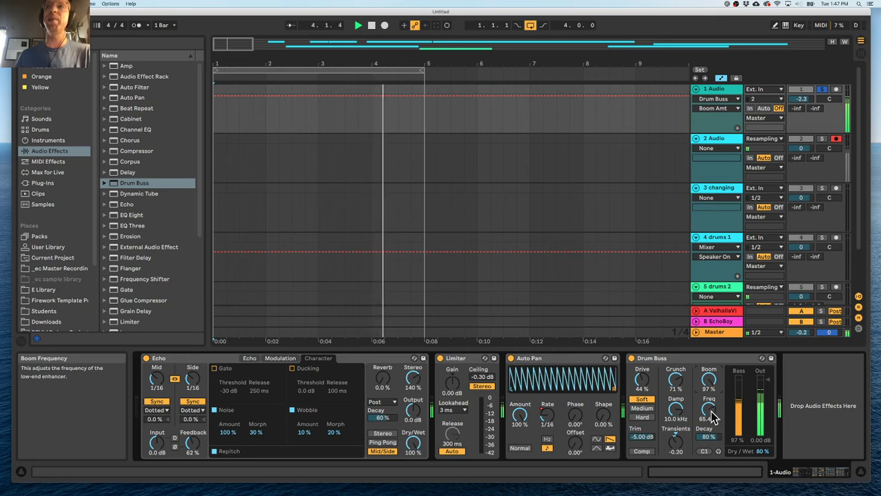
- Tune the Drum Buss Boom frequency to 74.9 Hz, reduce the Boom amount to 0%, and stop playback
left_click_drag(709, 409, 705, 414)
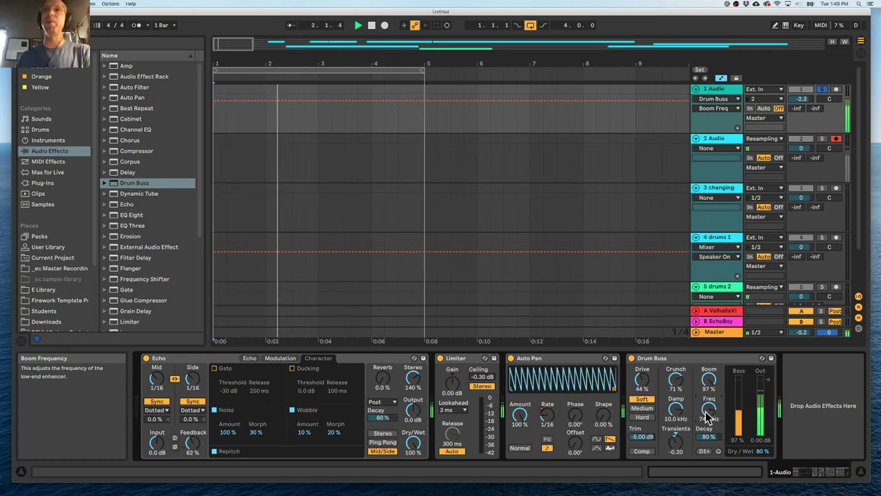
left_click_drag(708, 379, 709, 403)
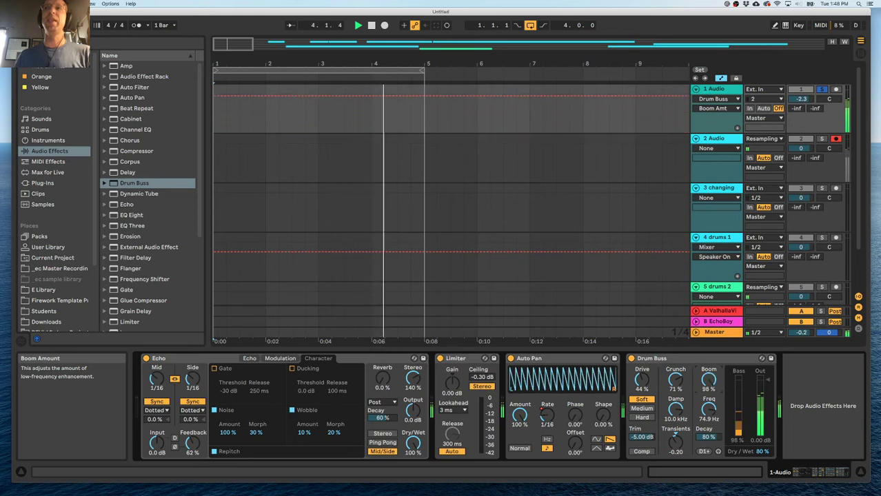
key("space")
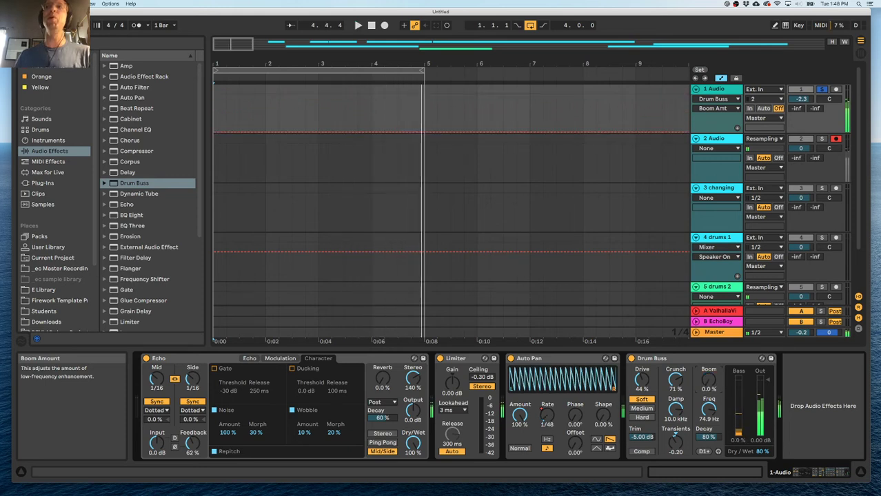
- Draw a Boom Amt automation ramp falling to 0% over the first beat of bar 1, and play it
left_click_drag(266, 122, 210, 122)
left_click(227, 119)
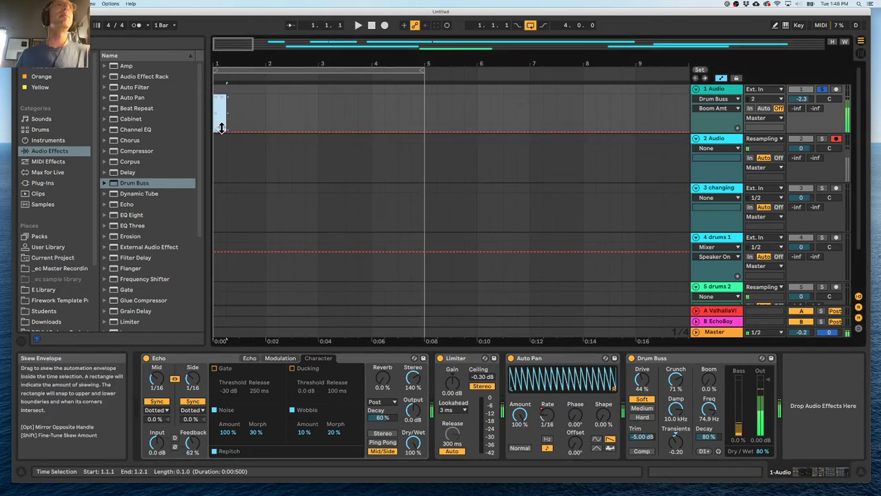
left_click(217, 136)
mouse_move(218, 134)
left_mouse_down()
mouse_move(218, 108)
mouse_move(228, 133)
left_mouse_up()
key("space")
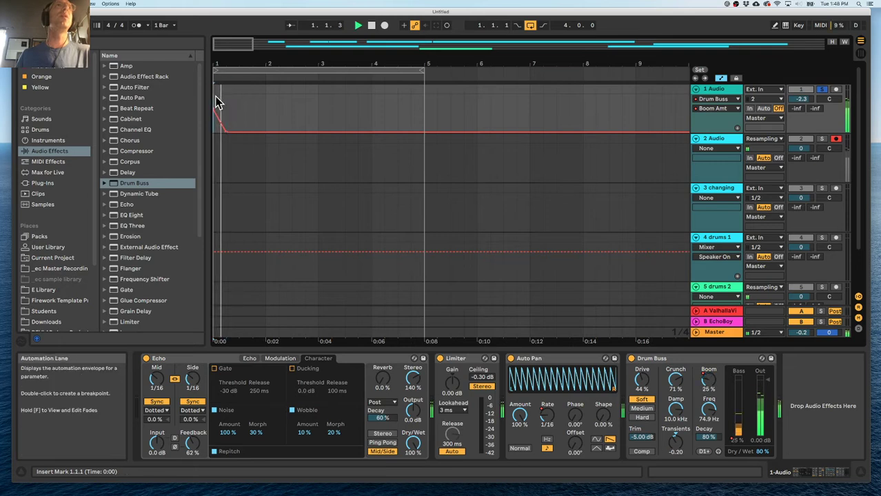
- Hold Boom Amt at 100% for bar 1's first beat, let it fall to 0% by the bar's end, and repeat the shape in bars 2 to 4
left_click_drag(228, 131, 232, 96)
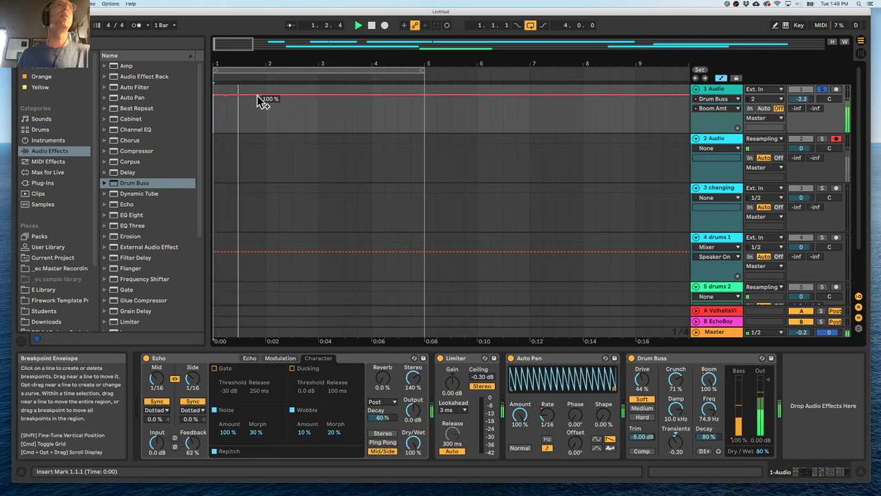
left_click_drag(263, 95, 239, 110)
key("super+d")
key("super+d")
key("super+d")
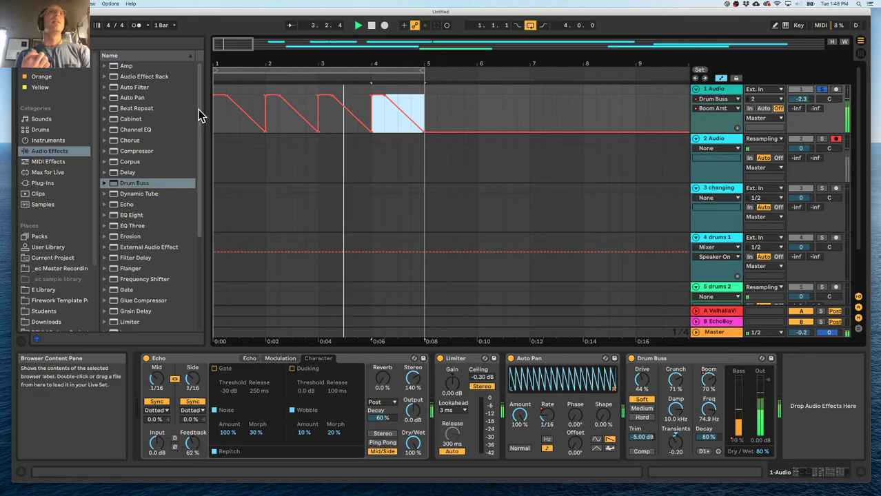
- Lower the Master volume to -8.1 dB, and switch off the Limiter and move it after the Drum Buss
left_click_drag(800, 332, 801, 336)
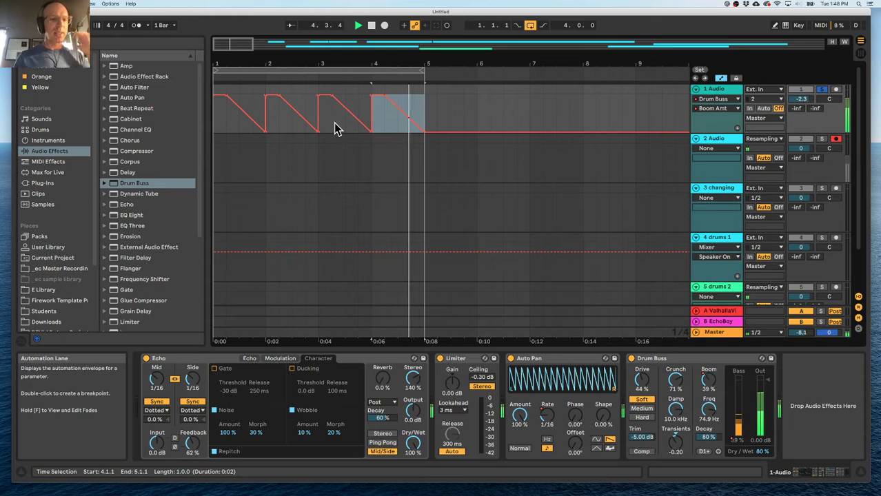
left_click(441, 359)
left_click_drag(443, 366, 797, 372)
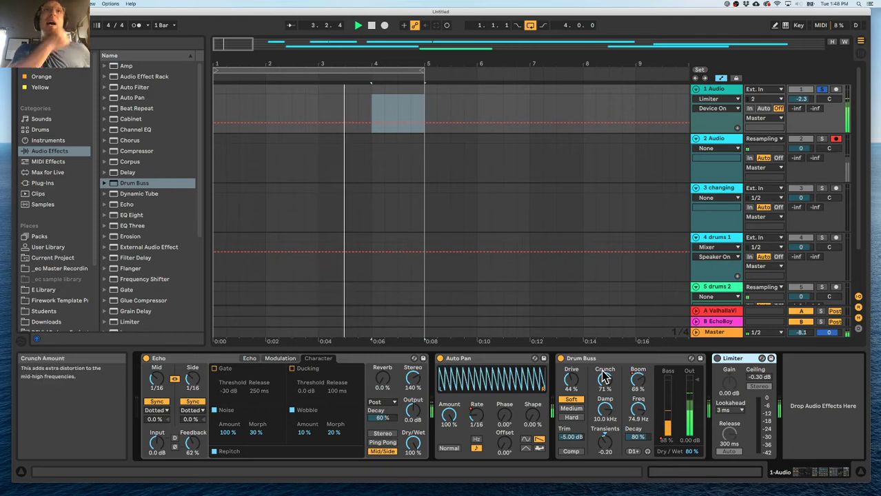
- Review the Drum Buss Boom Amt automation on 1 Audio, followed by the Auto Pan's Sync Rate automation
left_click(732, 90)
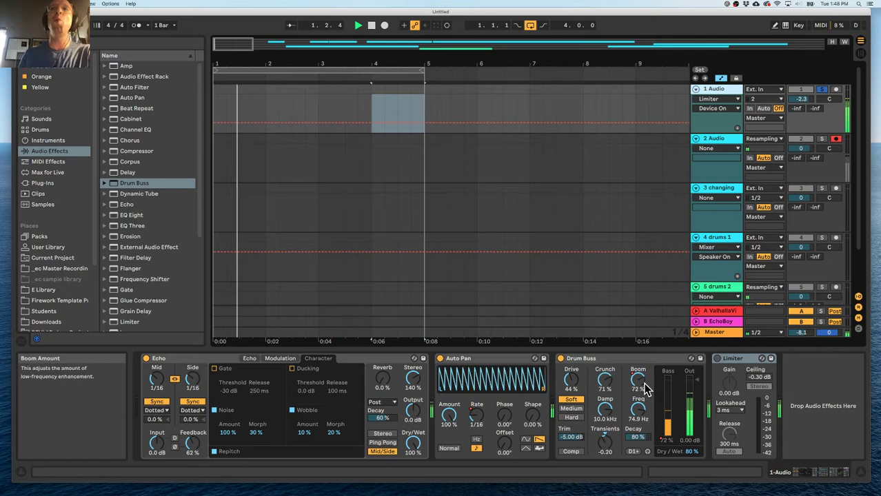
left_click(637, 380)
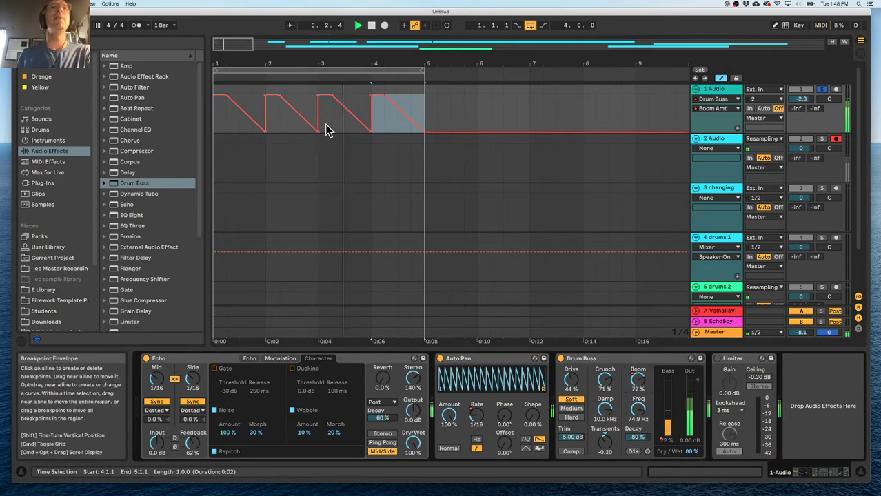
left_click(475, 416)
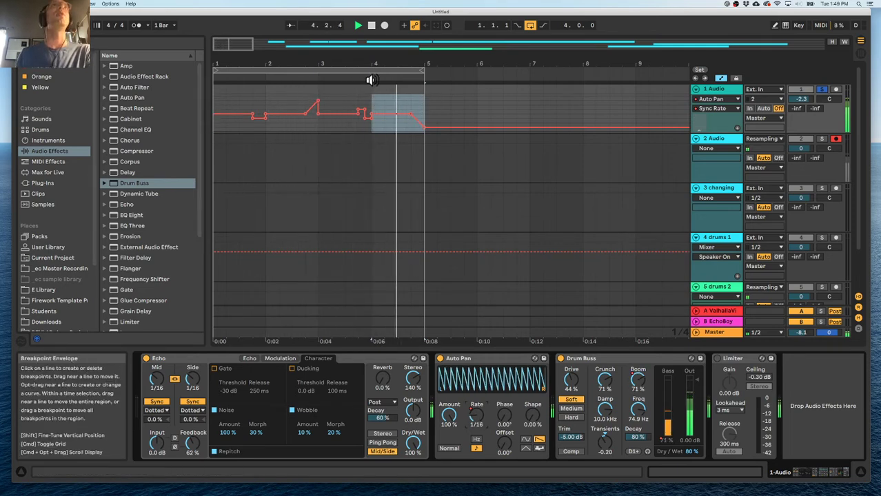
- Audition Echo's Reverb level at around 60 to 67%, return it to 0%, and stop playback
left_click_drag(383, 378, 382, 431)
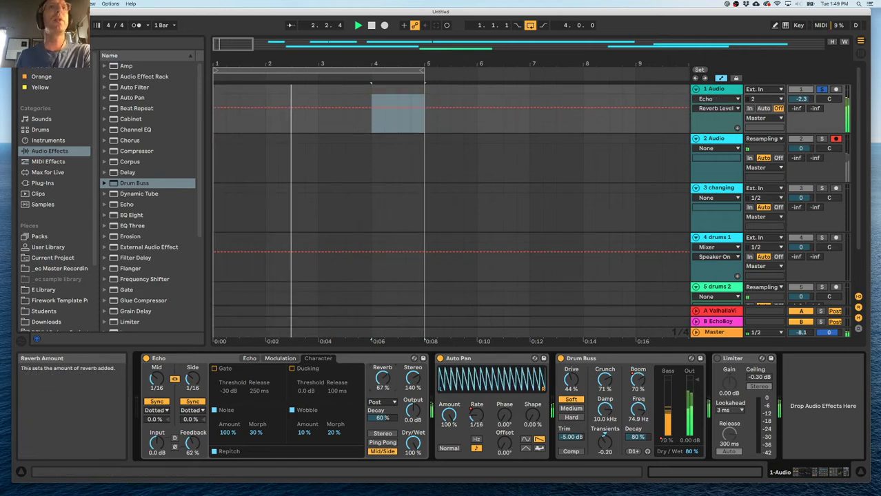
left_click_drag(383, 378, 382, 350)
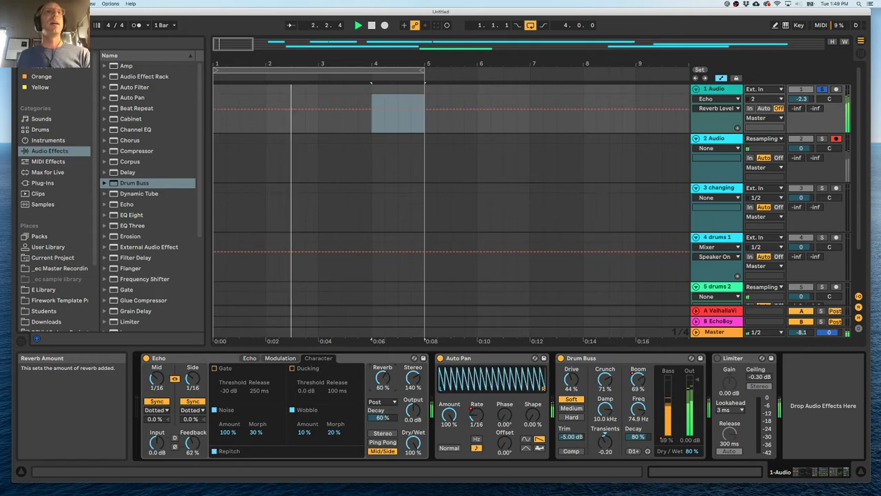
left_click(267, 110)
key("space")
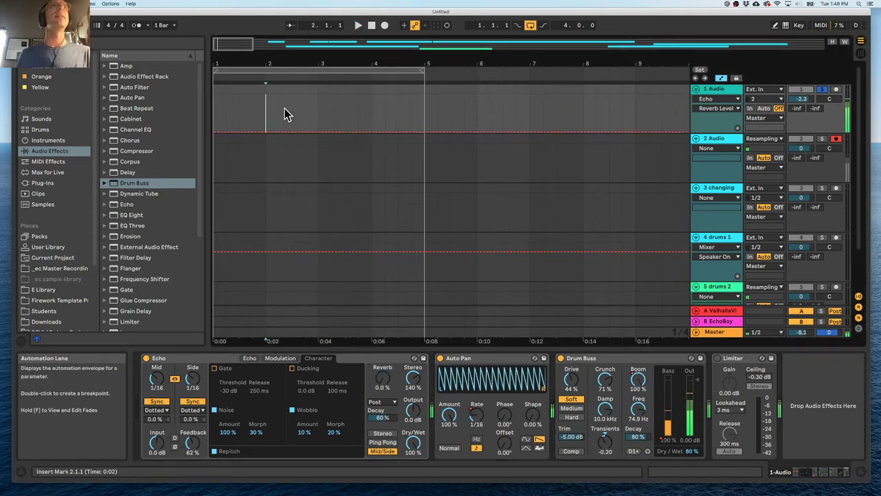
- Insert a sine shape in Echo's Reverb Level automation across bars 1 and 2, duplicate it over bars 3 and 4, and play it
left_click_drag(320, 107, 221, 108)
right_click(235, 112)
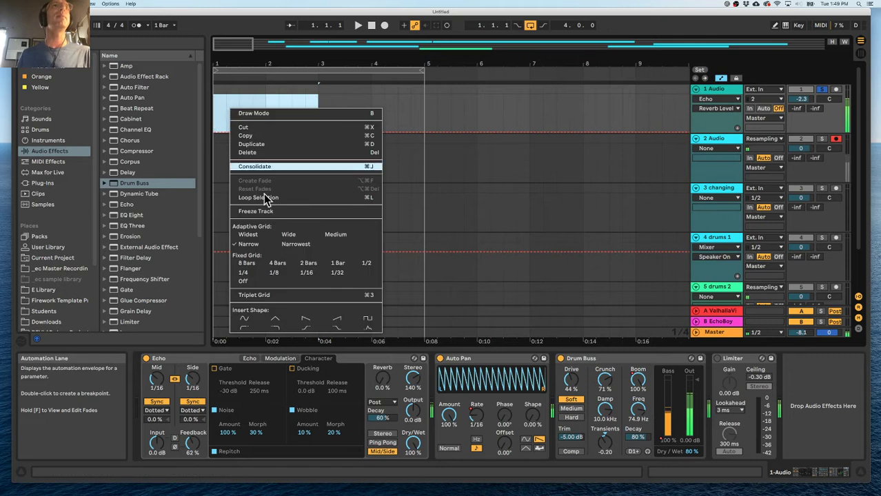
left_click(248, 329)
left_click_drag(319, 103, 223, 102)
key("super+d")
key("space")
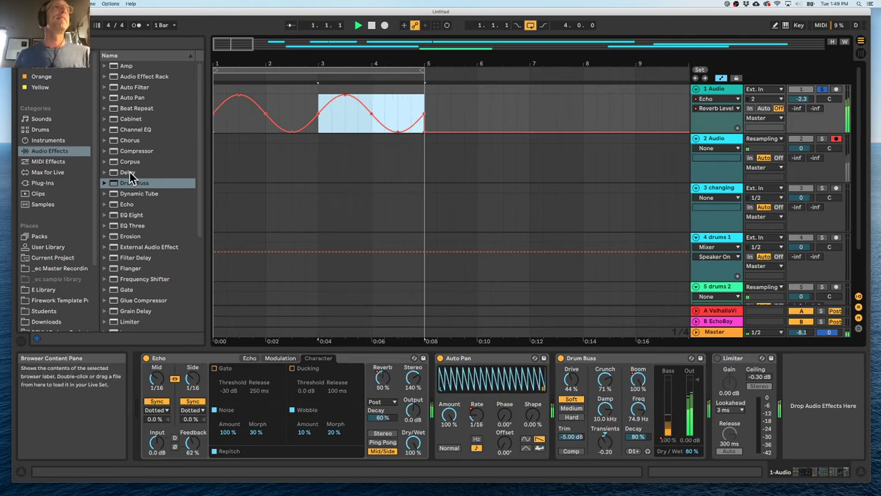
- Add Erosion to the end of 1 Audio's chain and set its Freq to 7.94 kHz and Amount to about 98
double_click(117, 237)
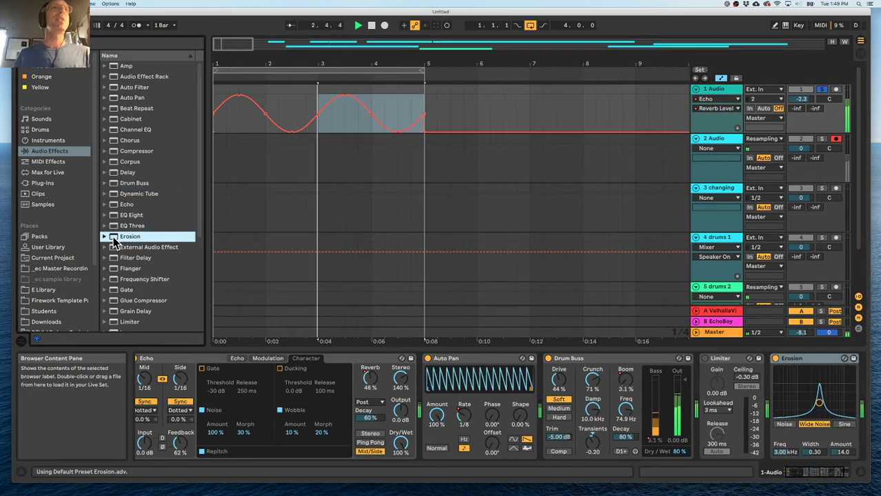
left_click_drag(758, 403, 781, 395)
left_click_drag(789, 452, 781, 370)
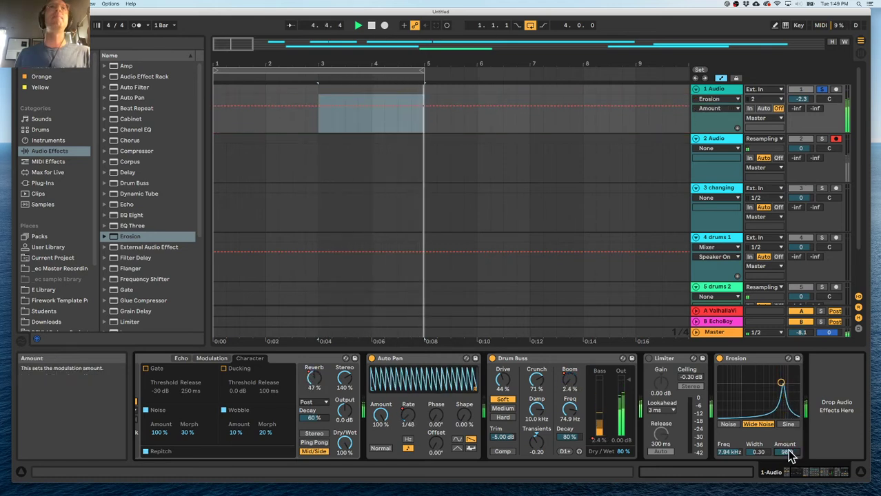
- Automate Erosion's Amount to rise from 0 at the start of bar 1 to 200 at the end of bar 4
left_click_drag(424, 106, 424, 95)
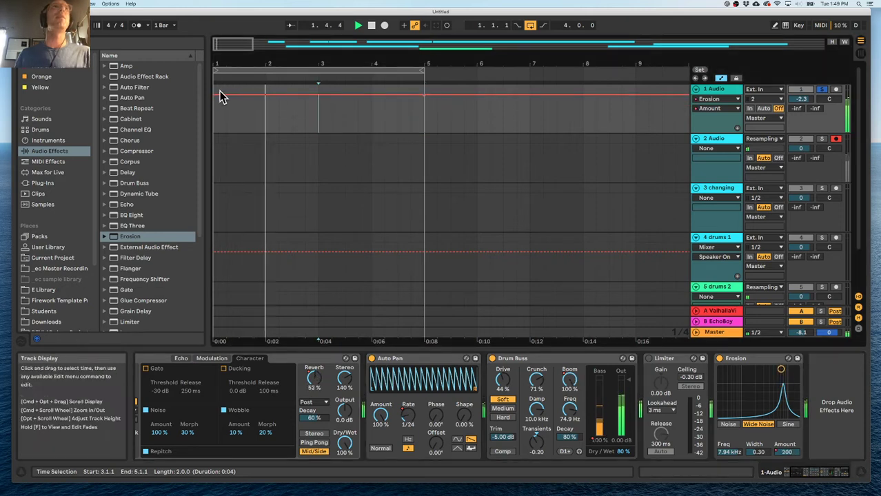
left_click_drag(212, 93, 216, 138)
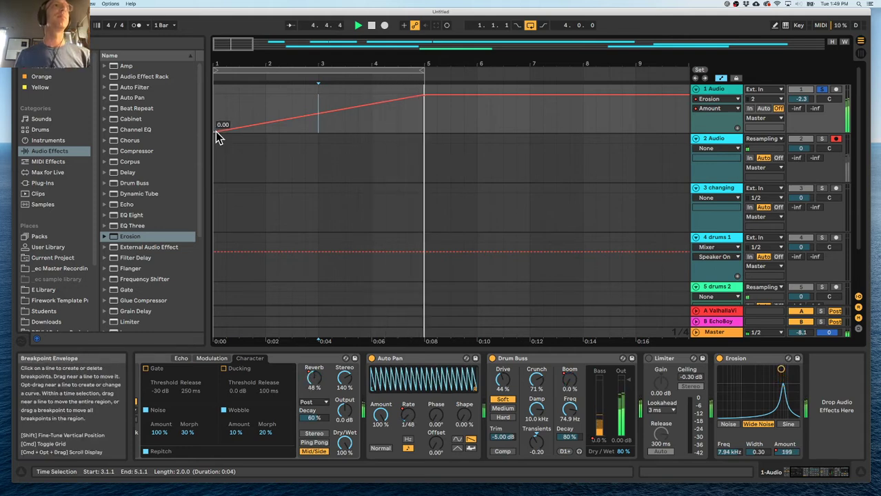
- Lower the end point of Erosion's Amount automation at the end of bar 4 to about 106
left_click_drag(427, 98, 428, 106)
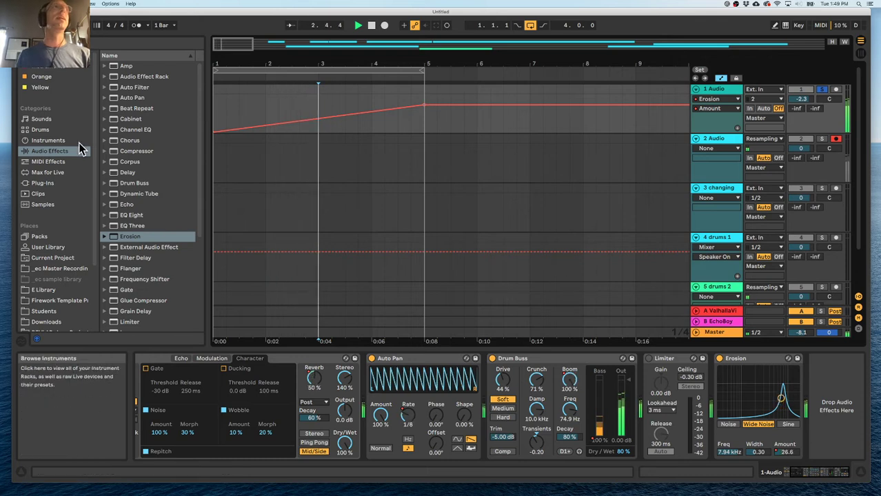
- Add Amp between Limiter and Erosion, try the Boost type, and settle on Bass with Dry/Wet at 40.5%
double_click(114, 65)
left_click_drag(693, 359, 601, 372)
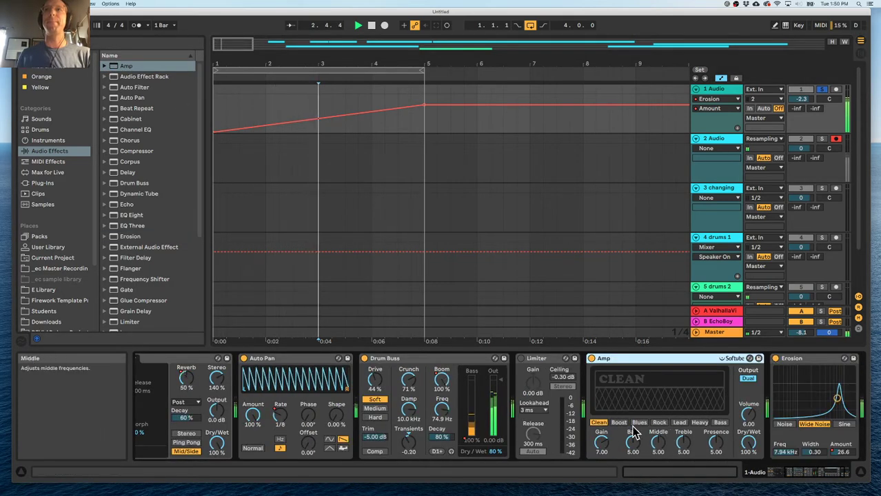
left_click(620, 423)
left_click_drag(748, 443, 747, 475)
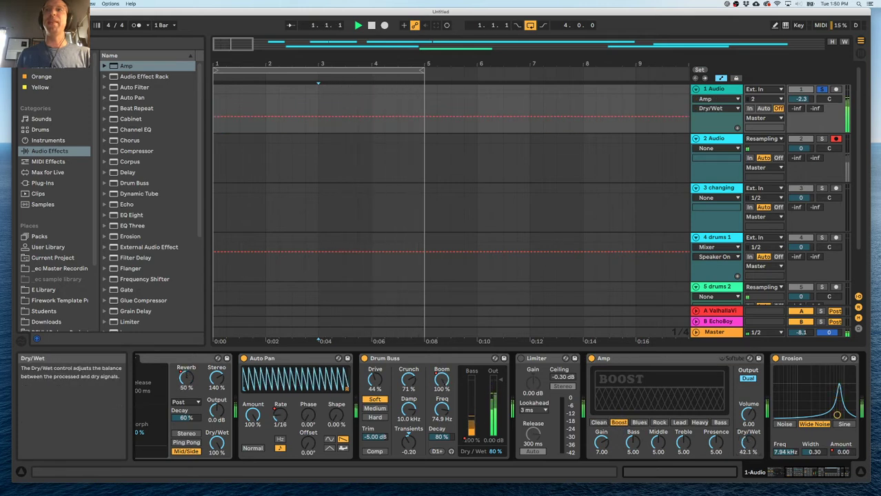
left_click(724, 423)
left_click_drag(749, 444, 749, 424)
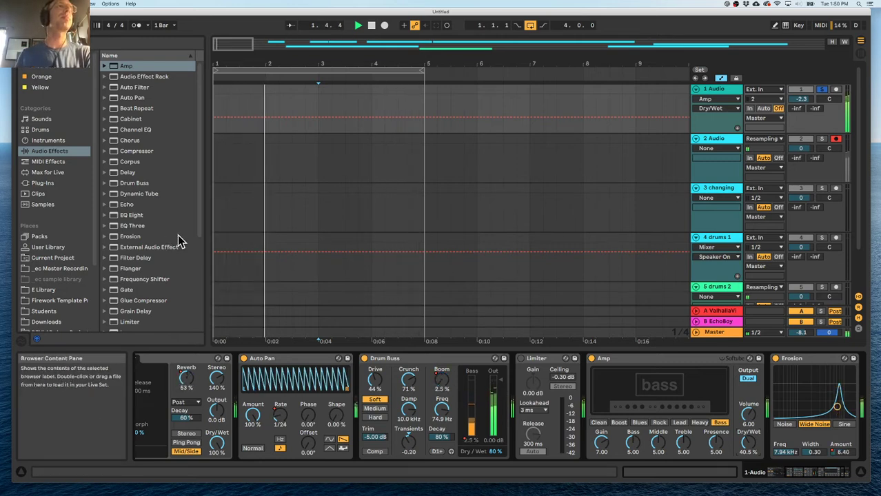
- Add Gate to the end of 1 Audio's chain and set its Threshold to -13.4 dB
scroll(178, 239, "down", 5)
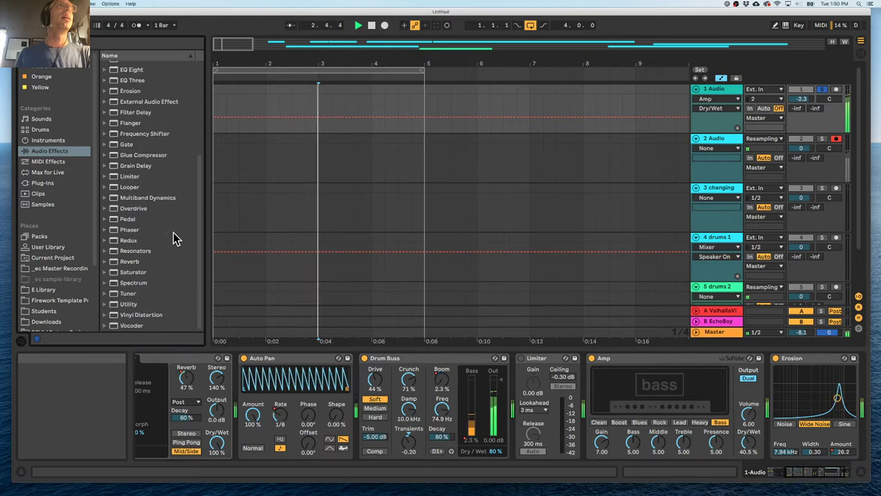
scroll(174, 235, "up", 5)
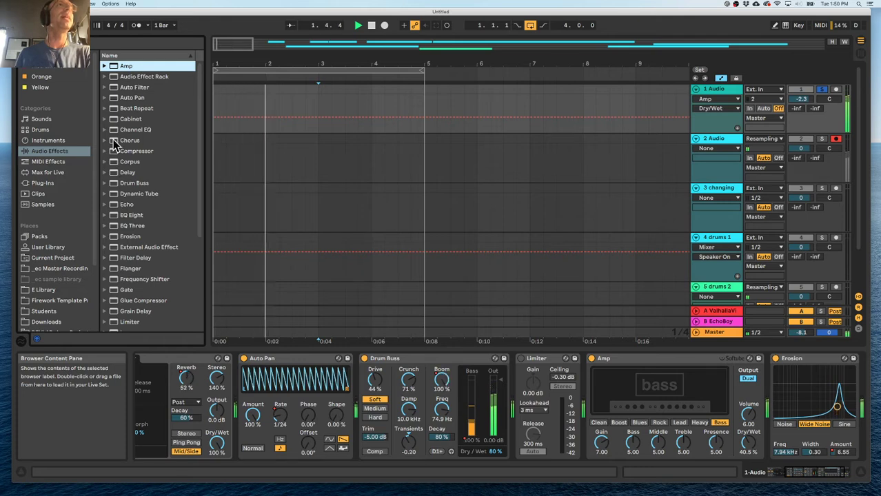
double_click(124, 290)
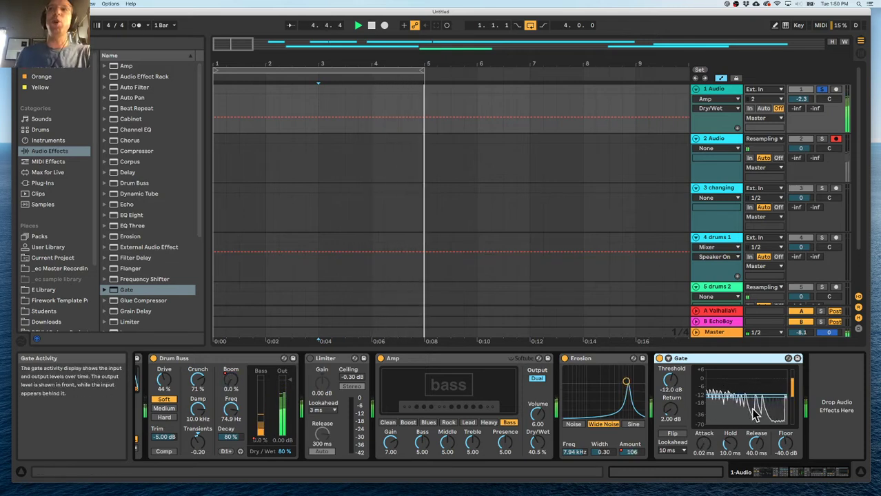
mouse_move(670, 381)
left_mouse_down()
mouse_move(670, 389)
mouse_move(670, 369)
mouse_move(670, 395)
left_mouse_up()
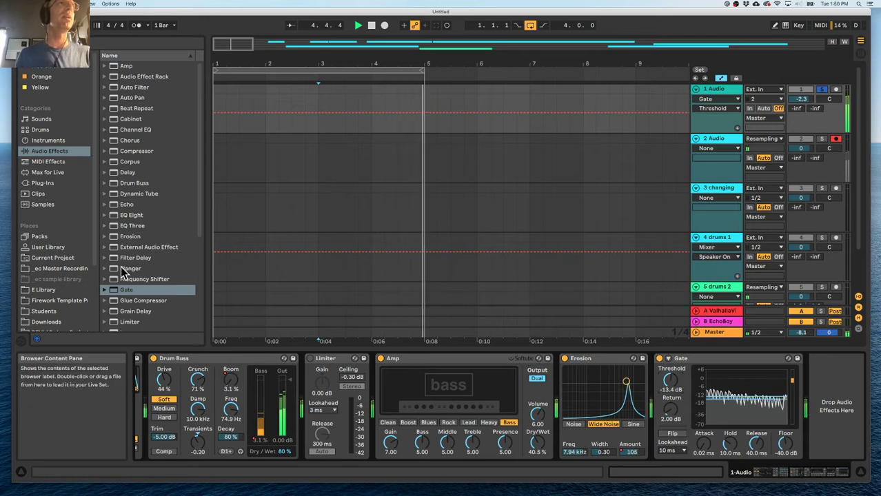
- Add Corpus after Gate, set its resonance type to Membrane and its Dry/Wet to 18%
scroll(138, 261, "down", 5)
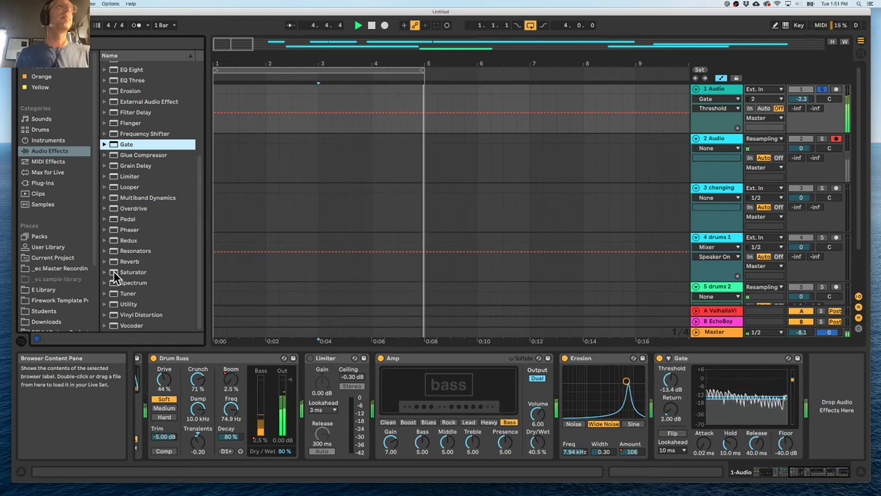
scroll(118, 275, "up", 5)
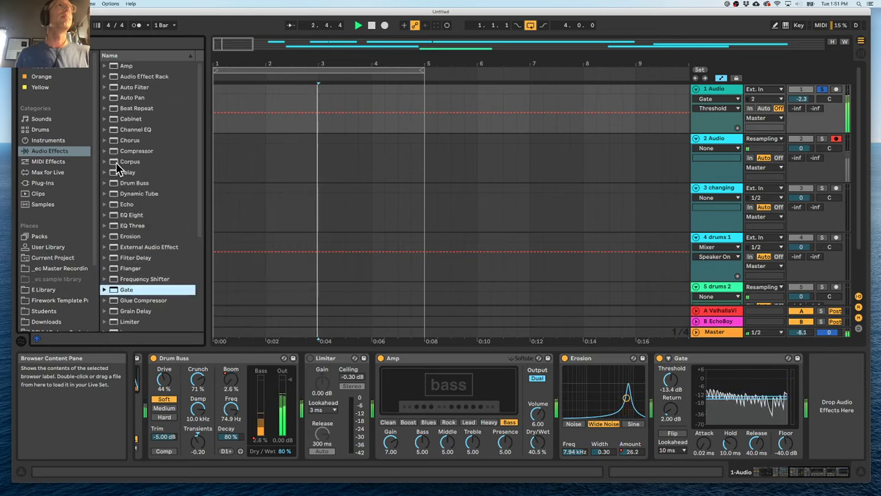
double_click(115, 163)
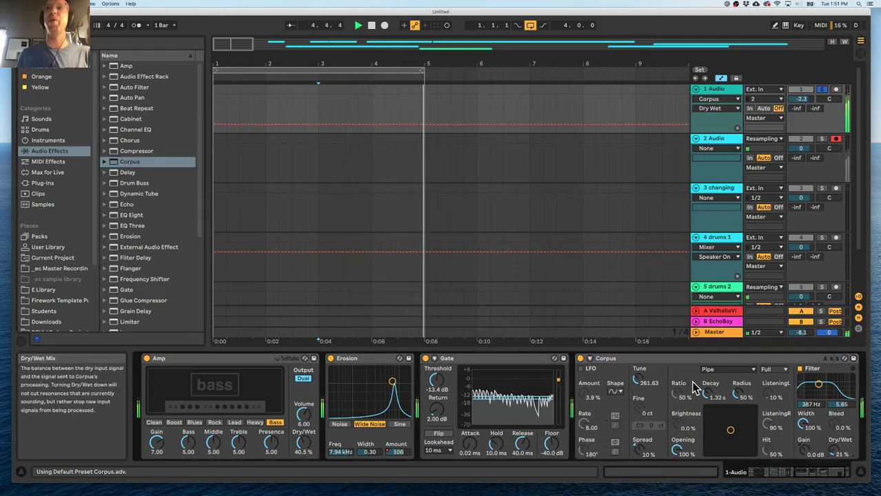
left_click(716, 370)
left_click(725, 409)
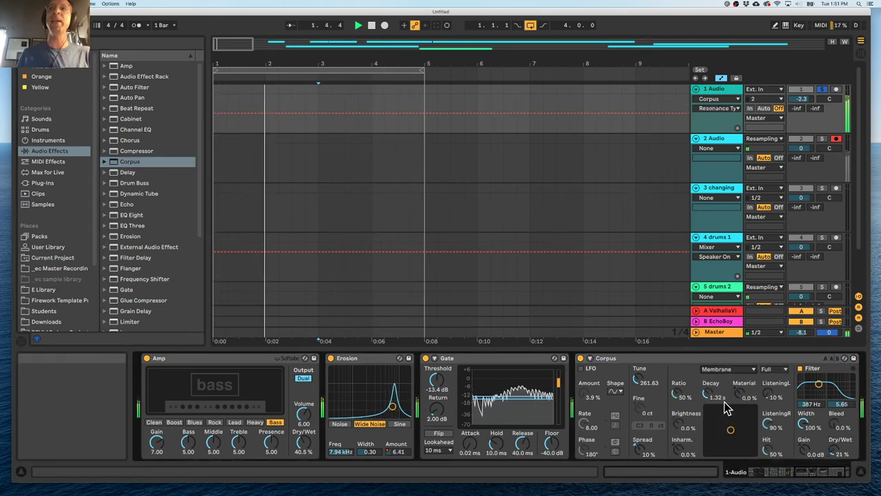
left_click_drag(834, 450, 833, 452)
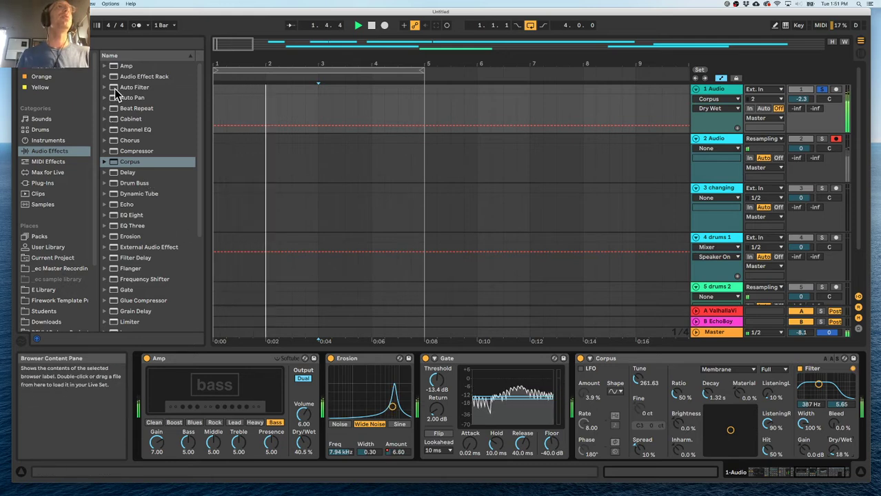
- Add Auto Filter after Corpus with Freq 14.5 kHz and Res 48%, and reduce Corpus's Dry/Wet to 11%
scroll(546, 393, "right", 3)
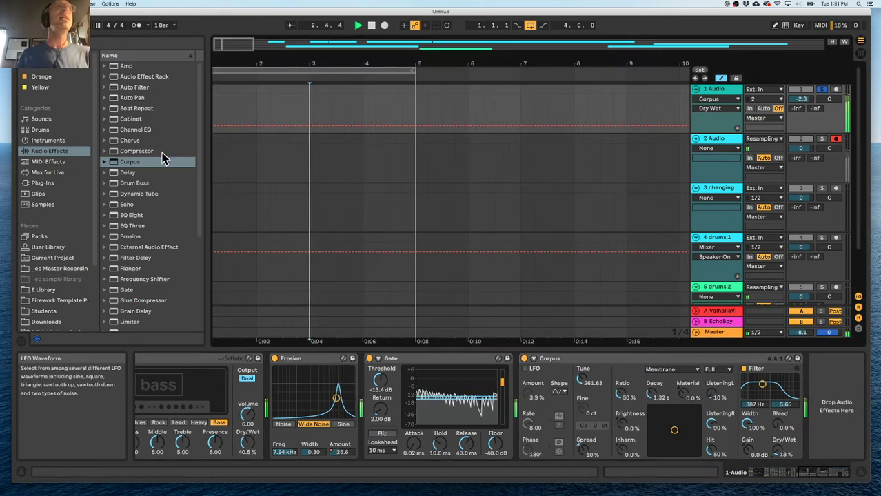
left_click(112, 87)
double_click(112, 87)
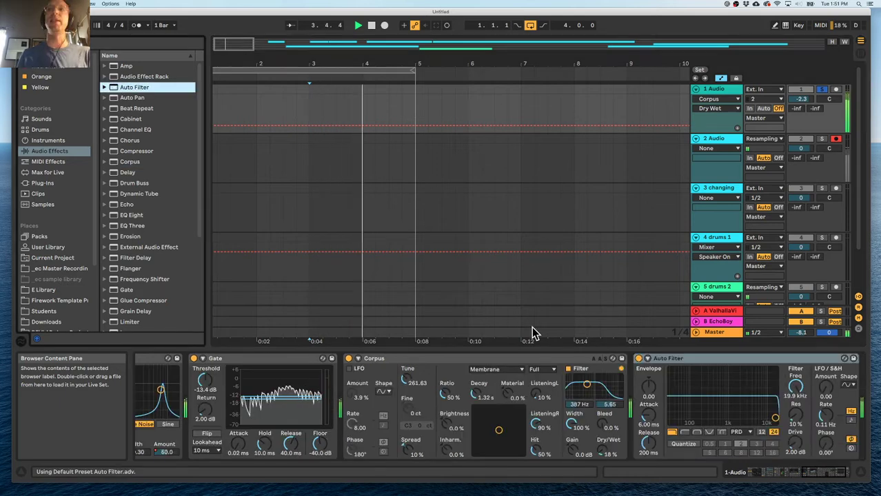
mouse_move(740, 412)
left_mouse_down()
mouse_move(700, 396)
mouse_move(736, 413)
left_mouse_up()
left_click_drag(601, 454, 601, 460)
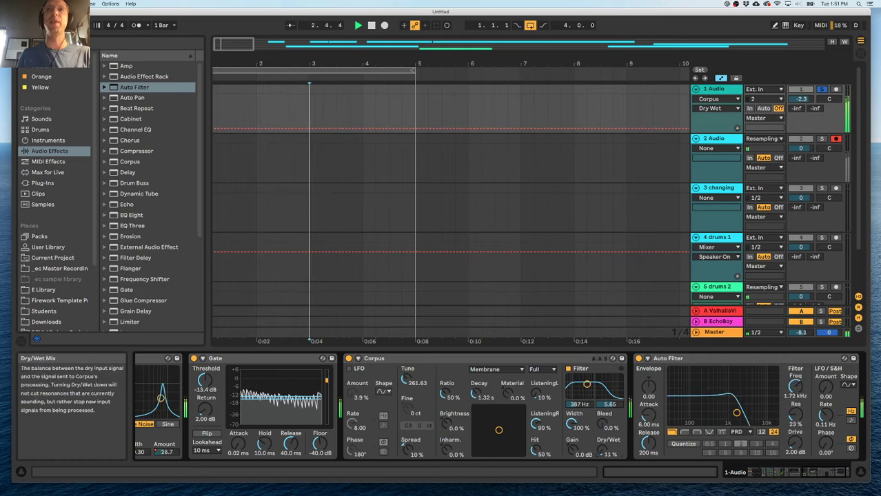
left_click_drag(737, 413, 770, 401)
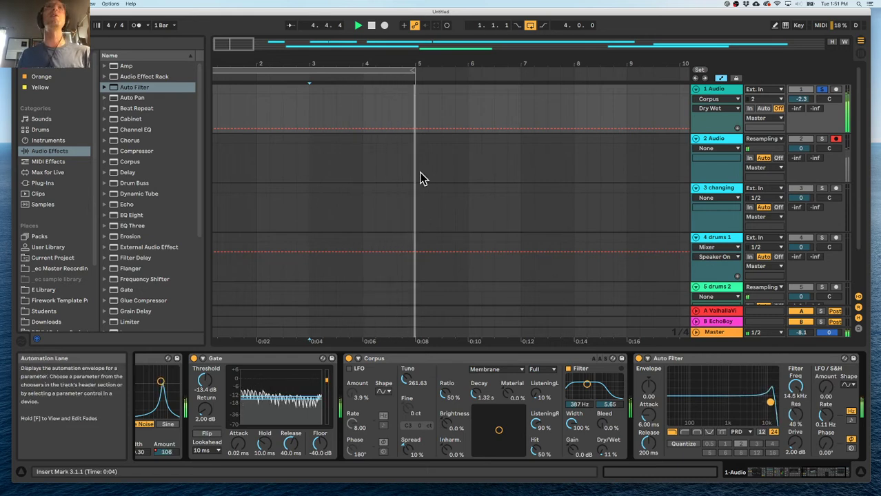
- Record improvised cutoff sweeps as Auto Filter Frequency automation over the four-bar loop, stop recording, and play it back
left_click(384, 25)
mouse_move(770, 402)
left_mouse_down()
mouse_move(740, 414)
mouse_move(774, 407)
left_mouse_up()
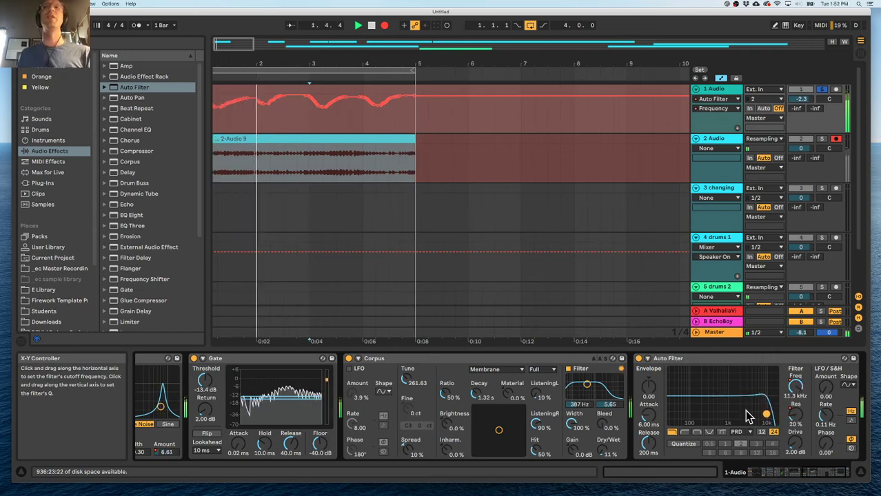
key("space")
left_click(358, 25)
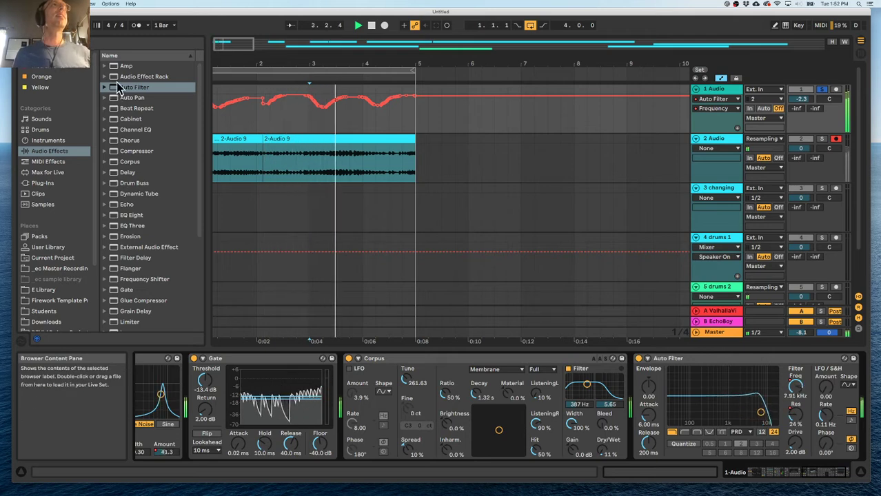
- Compare the sound with Erosion bypassed and active, and switch its mode to Sine
scroll(125, 206, "down", 5)
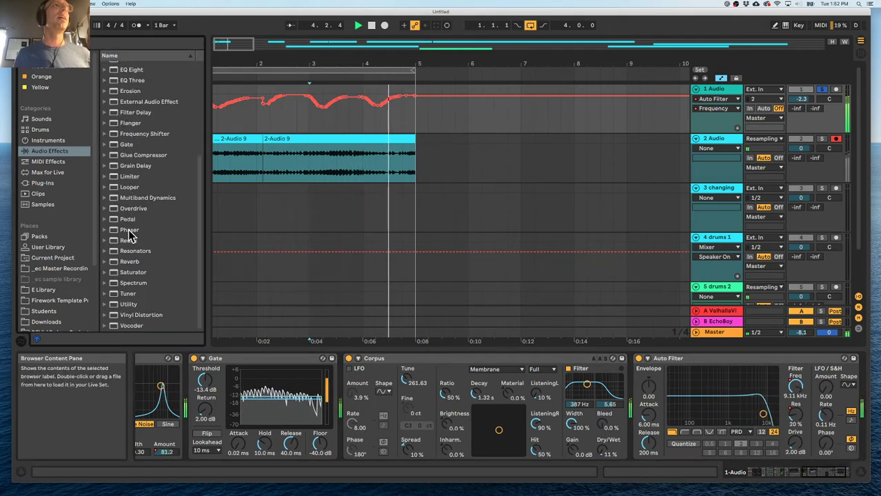
scroll(345, 373, "left", 4)
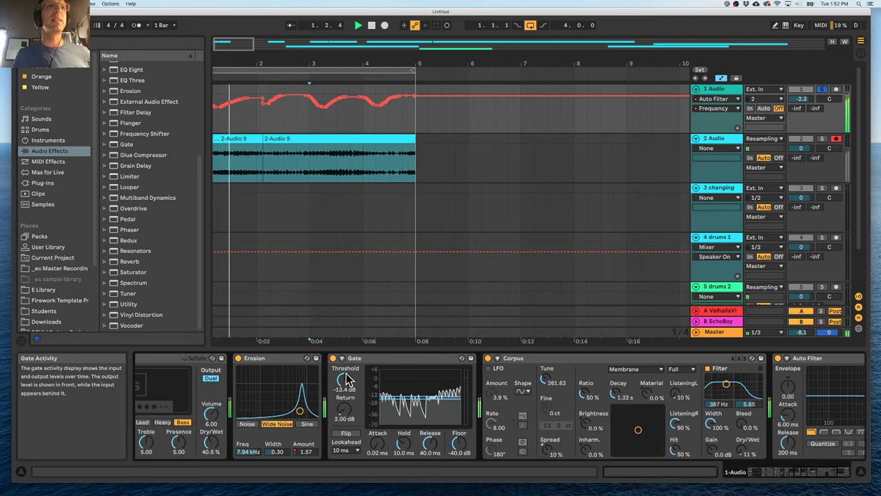
scroll(301, 373, "left", 2)
left_click(342, 359)
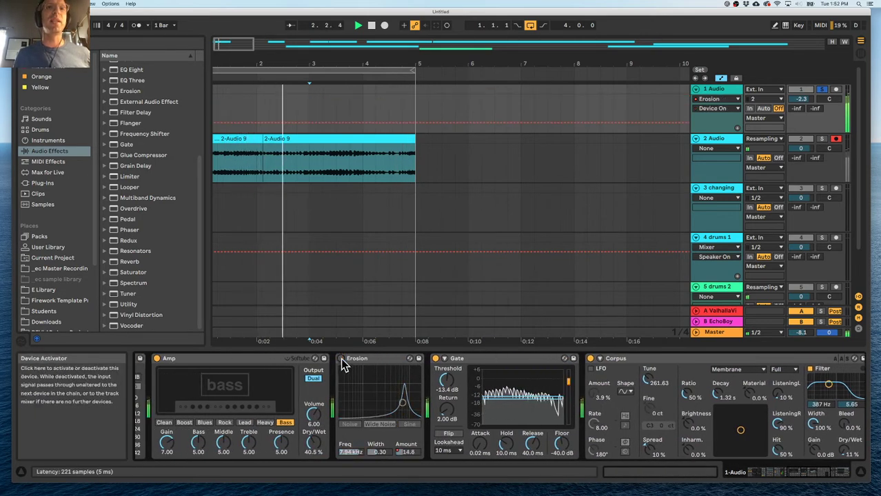
left_click(342, 360)
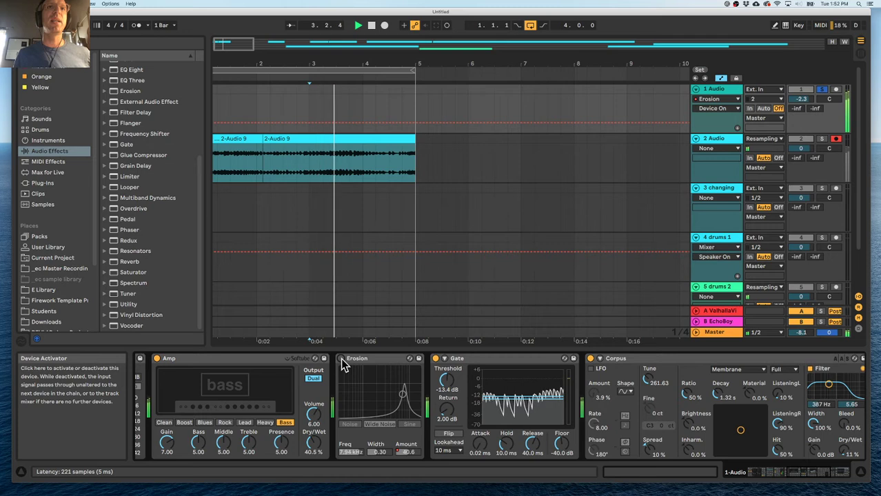
left_click(410, 424)
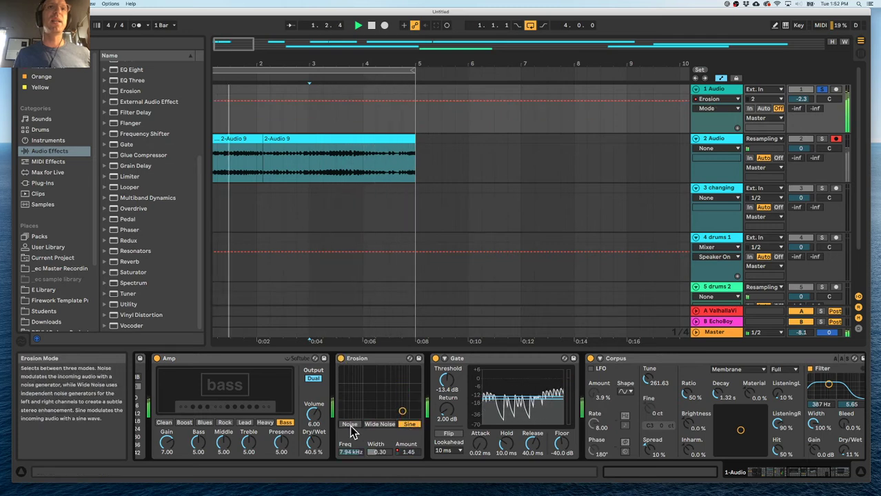
- Move Amp ahead of Limiter so that it directly follows Drum Buss in 1 Audio's chain
scroll(333, 373, "left", 10)
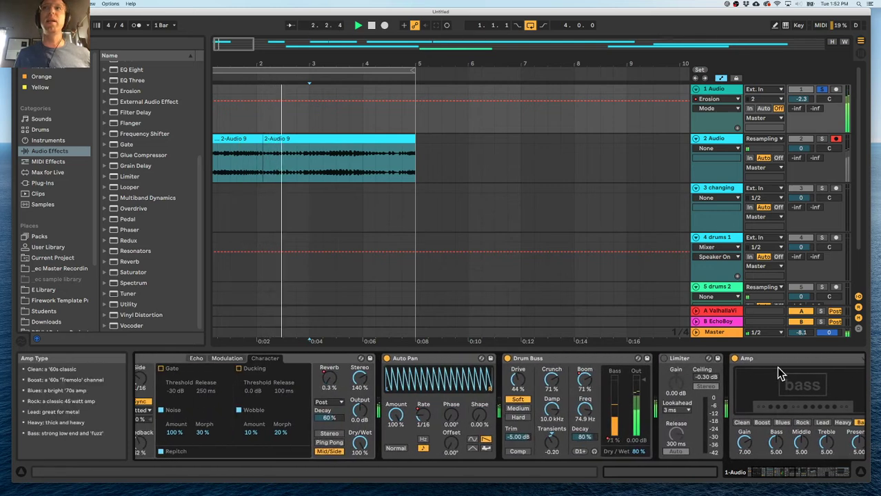
left_click_drag(770, 362, 650, 360)
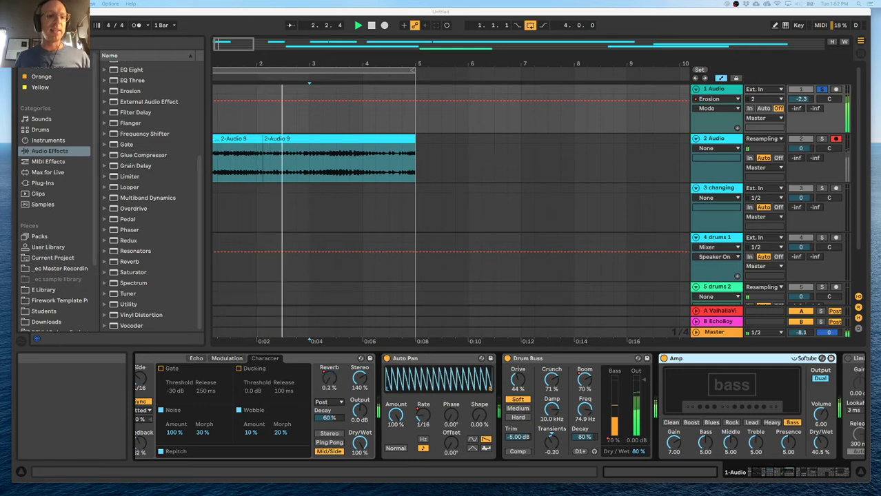
- Select bar 4 on the 3 changing track and lower the Master volume to -33.5 dB
left_click(364, 204)
left_click(362, 215)
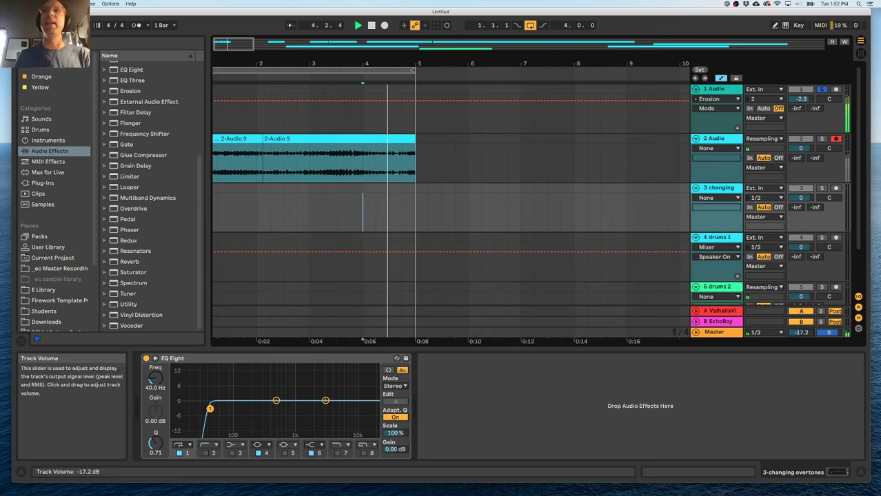
left_click_drag(801, 333, 810, 336)
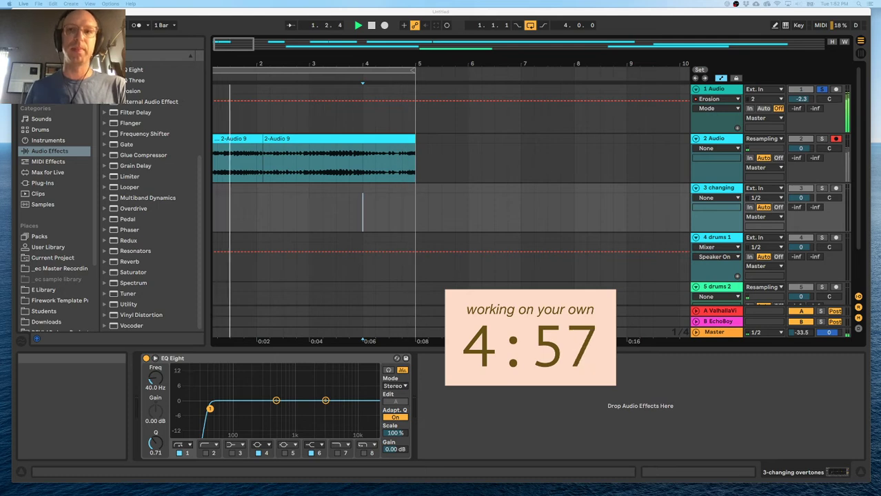
- Switch to the recipe notes in TextEdit and reword the last heading as "Make musical phrases out of your automation:"
left_click_drag(404, 492, 355, 42)
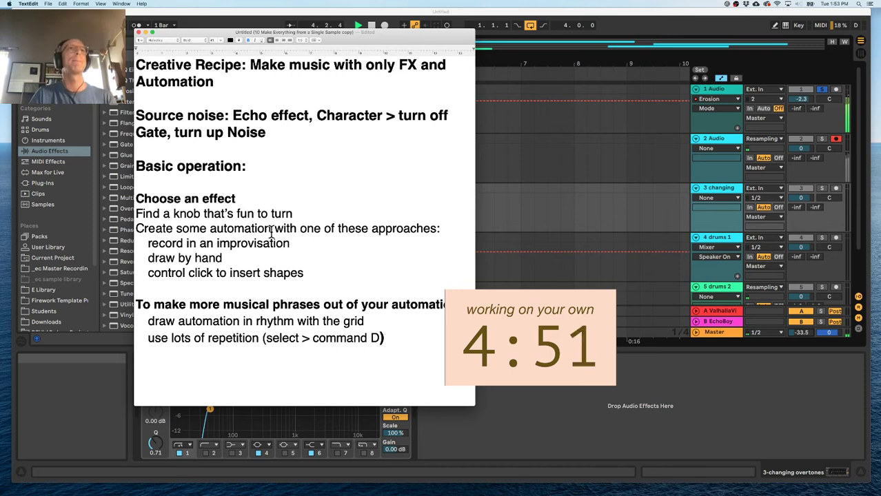
left_click_drag(198, 301, 137, 304)
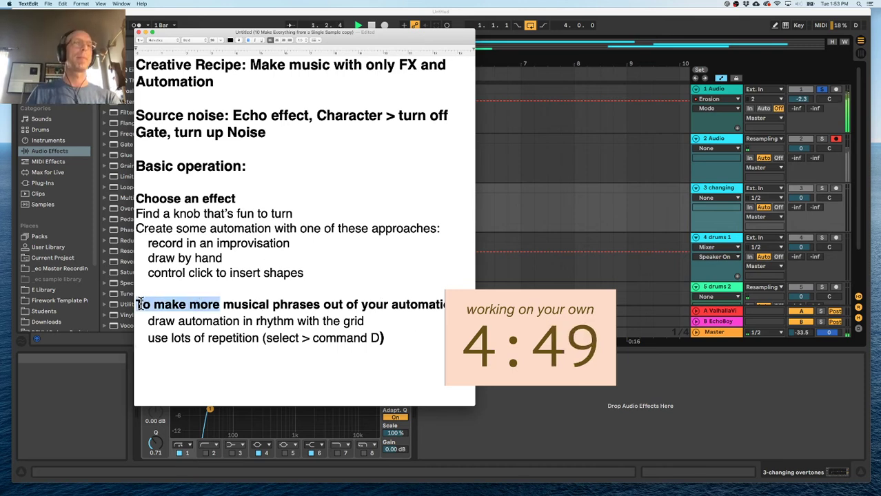
type("Make")
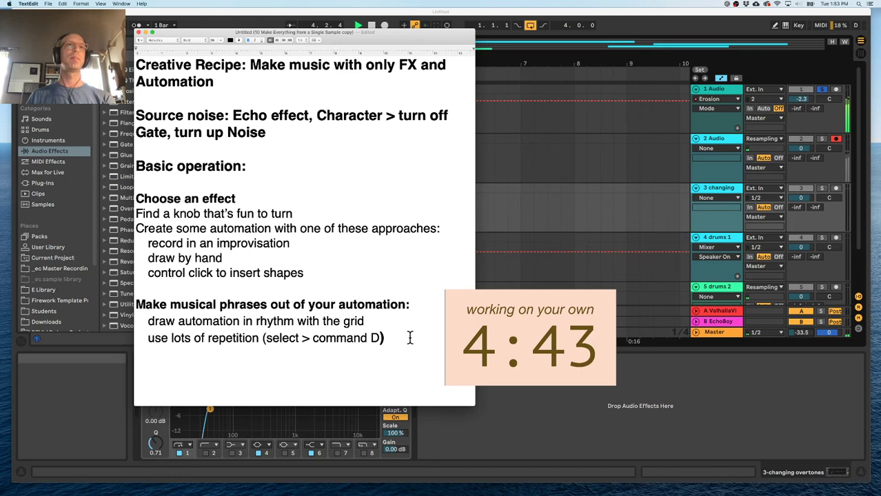
- Return to Ableton Live and turn the Master volume down to -inf
left_click(829, 335)
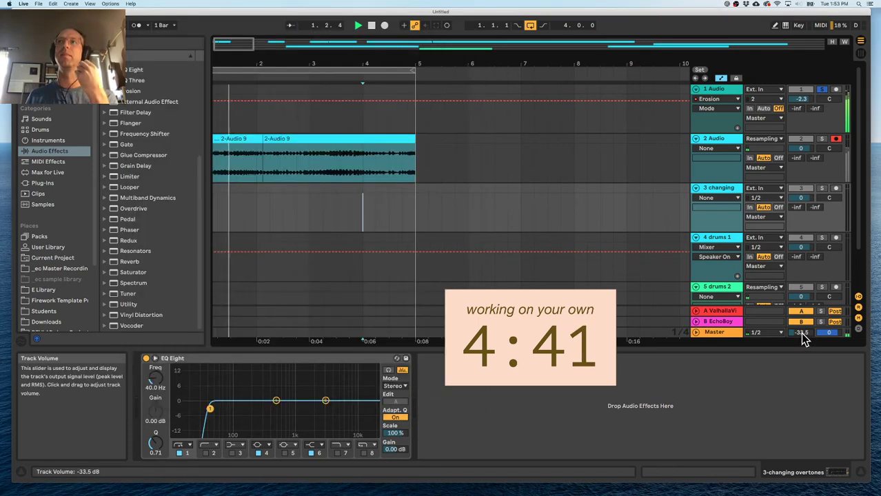
- Add to the TextEdit notes: "Layer many different modulations cycling at different rates to create a multidimensional texture"
key("super+Tab")
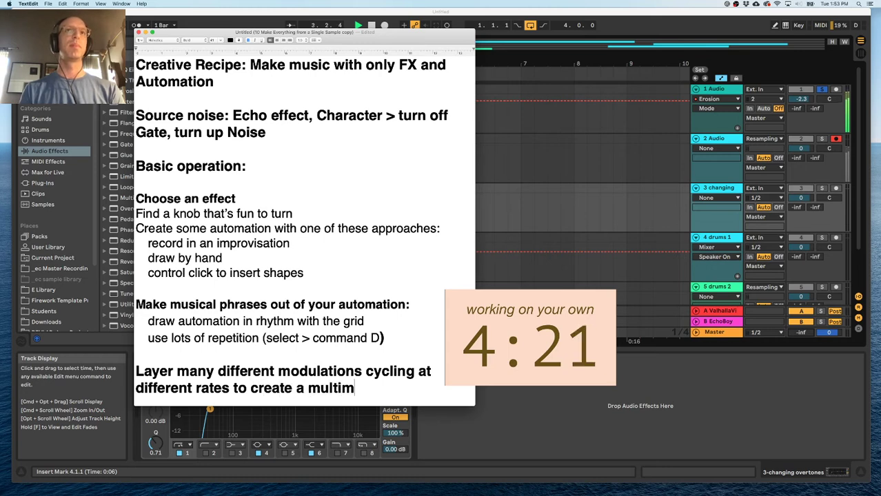
key("BackSpace")
type("dimensional")
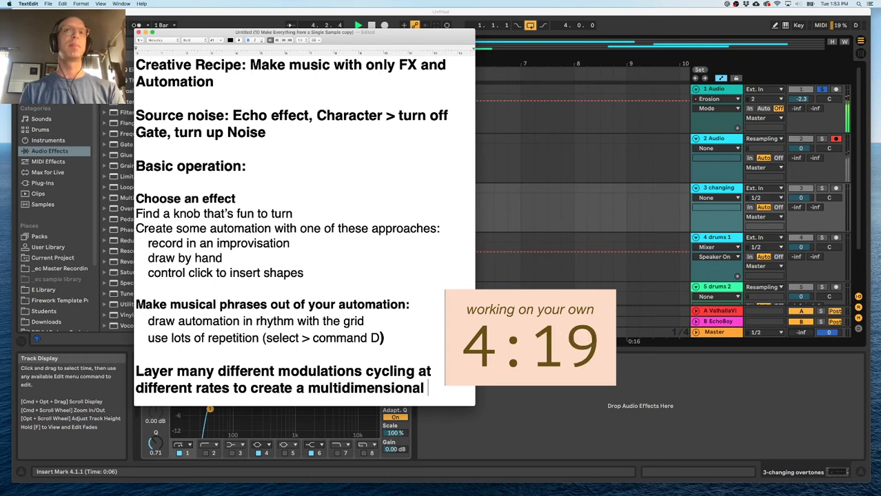
type(" texture")
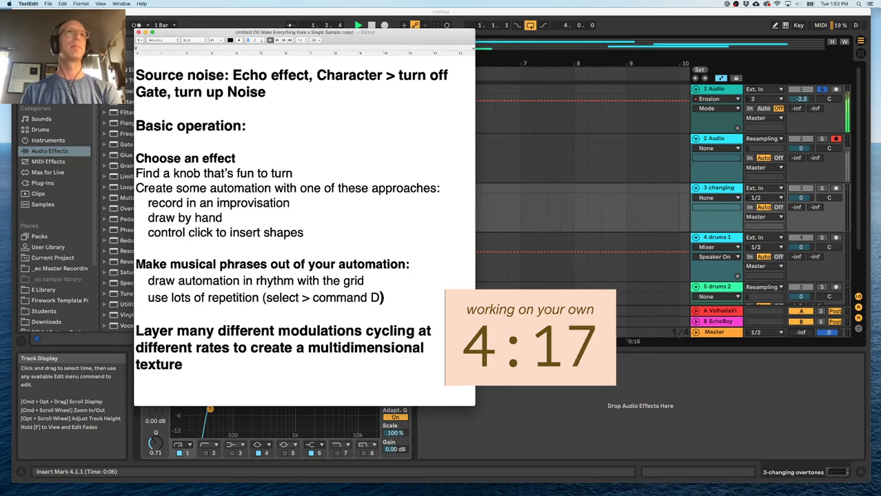
- Enlarge the TextEdit notes window to show the whole recipe and return to Ableton Live
left_click_drag(472, 407, 507, 484)
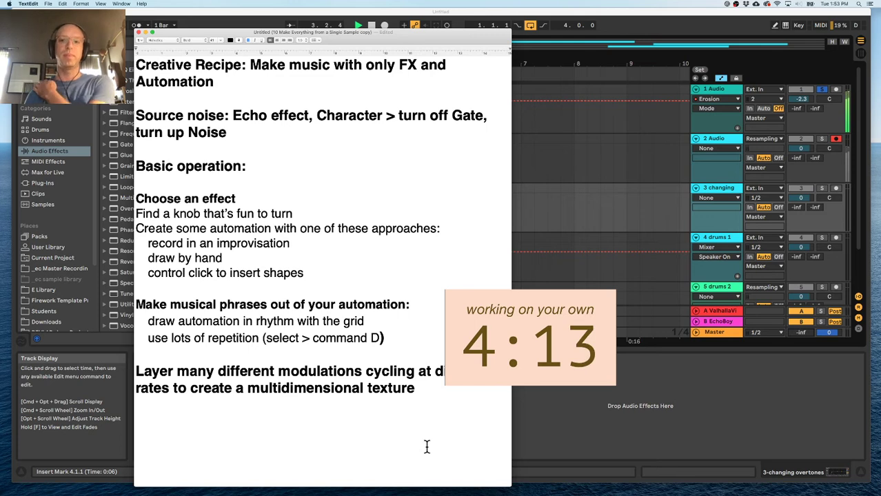
key("super+Tab")
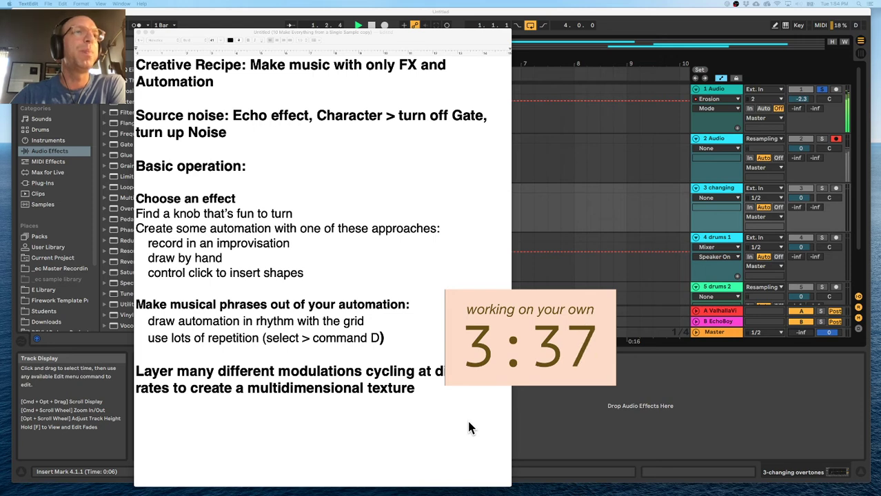
left_click(615, 110)
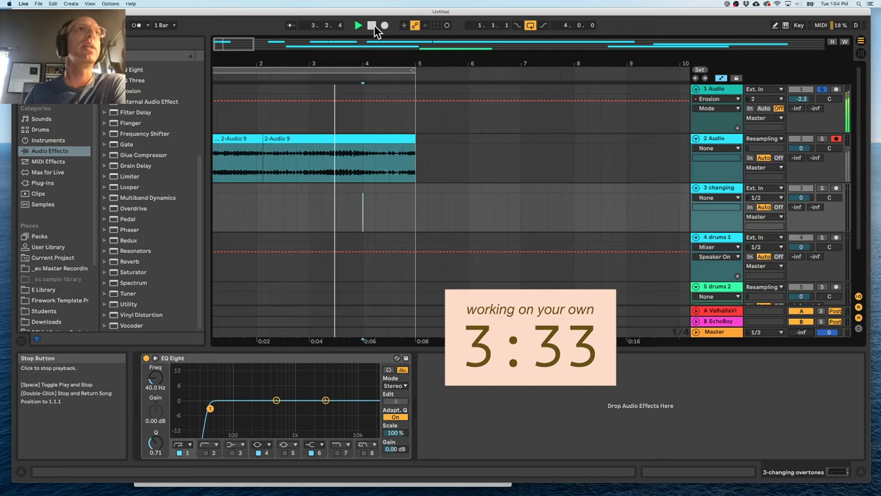
- Select the first 2-Audio 9 clip on the 2 Audio track and raise the Master volume to -12.2 dB
left_click(286, 140)
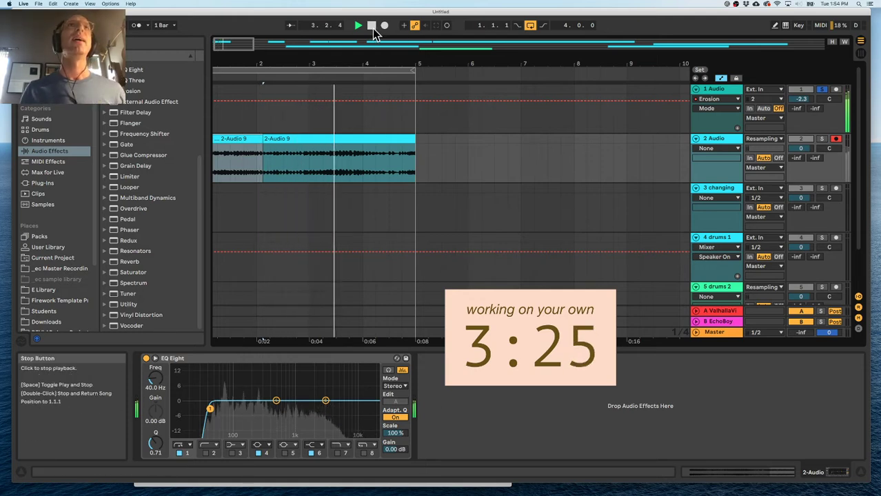
left_click_drag(354, 65, 354, 31)
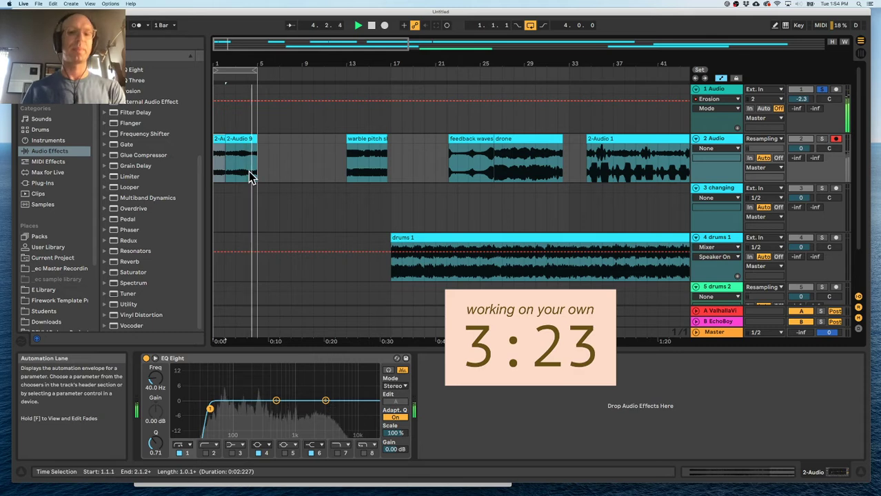
left_click_drag(802, 332, 803, 320)
- Clear the opening bars of 2 Audio by deleting the fragment at bar 1 and moving 2-Audio 9 and warble pitch shifts further along the timeline
left_click_drag(236, 138, 334, 148)
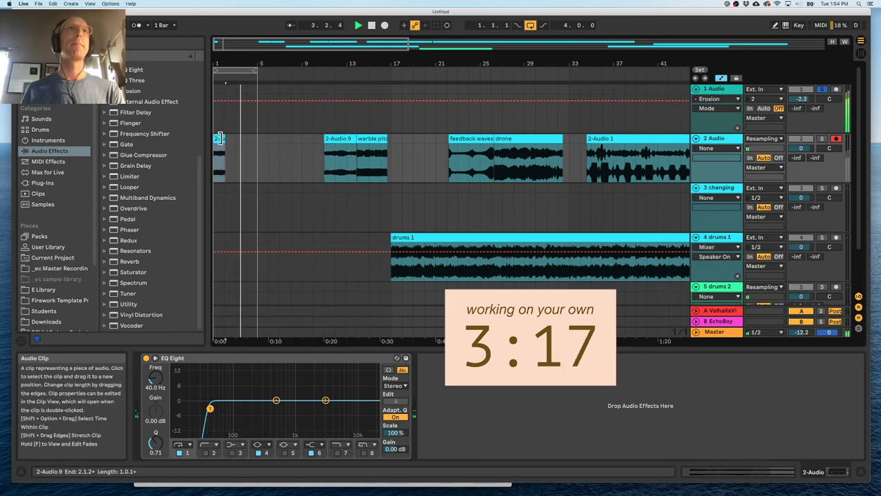
left_click(219, 141)
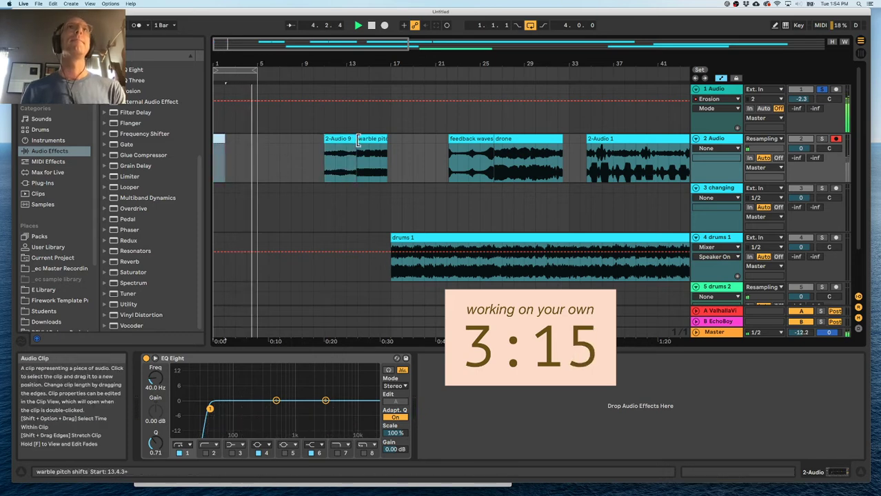
key("space")
left_click_drag(369, 138, 415, 140)
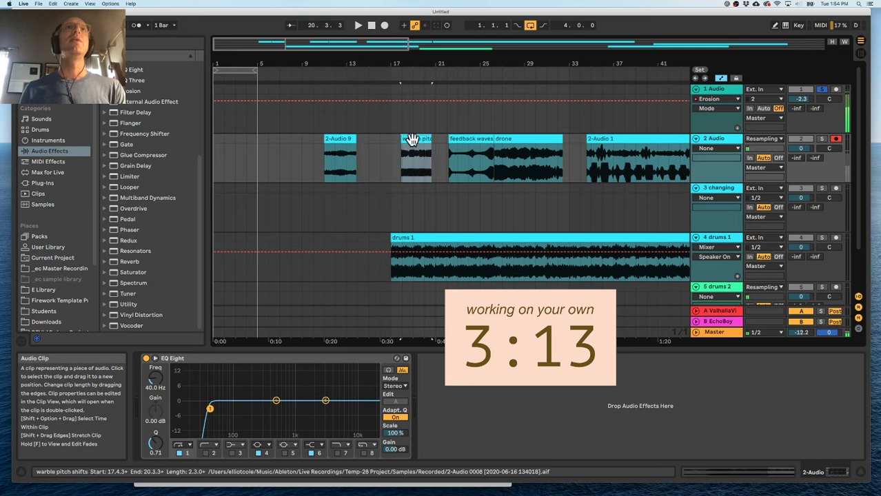
left_click_drag(340, 140, 351, 140)
- Show the device chain of 1 Audio and deactivate its Echo effect
double_click(732, 89)
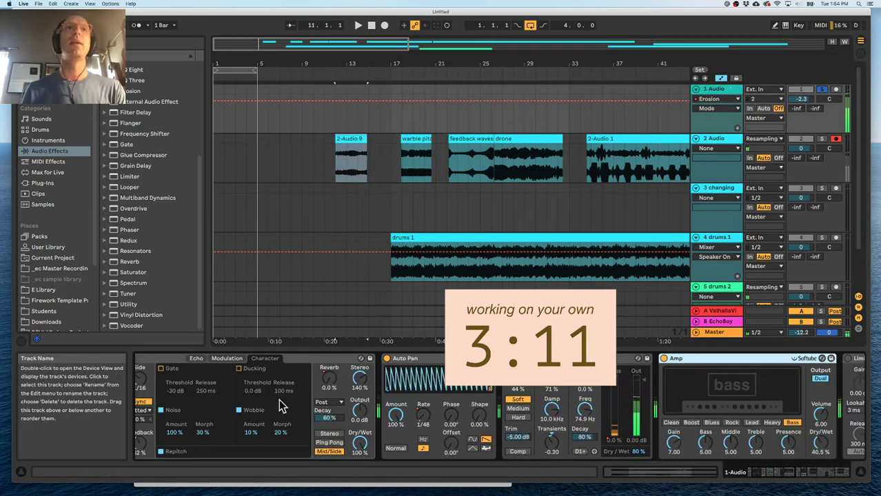
scroll(304, 365, "left", 3)
left_click(145, 359)
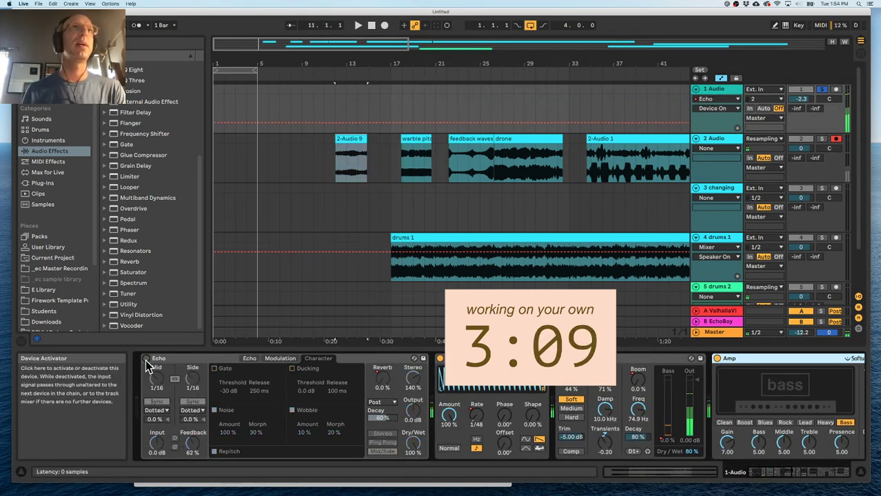
- Set the loop to 16 bars from bar 1 and move the 2-Audio 9 clip to about bar 31 on 3 changing
left_click_drag(286, 60, 350, 74)
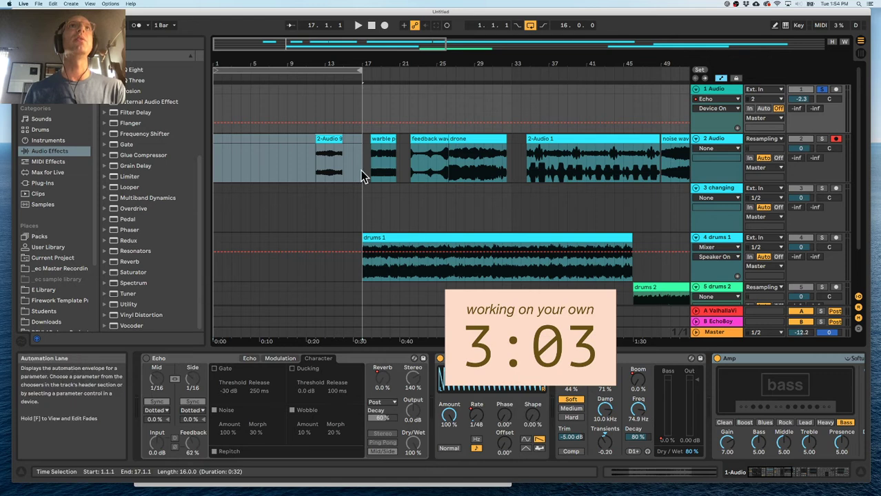
left_click_drag(333, 139, 507, 199)
left_click(455, 197)
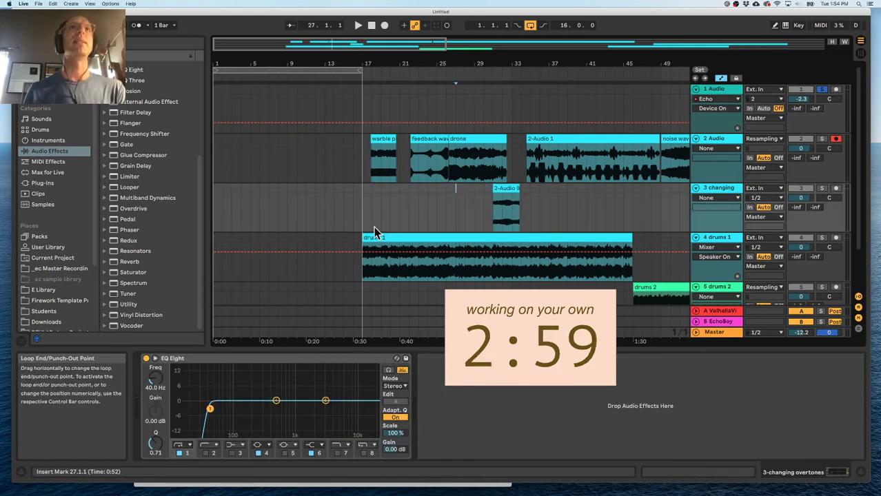
- Insert 16 bars of silence at the start of the arrangement
left_click(427, 237)
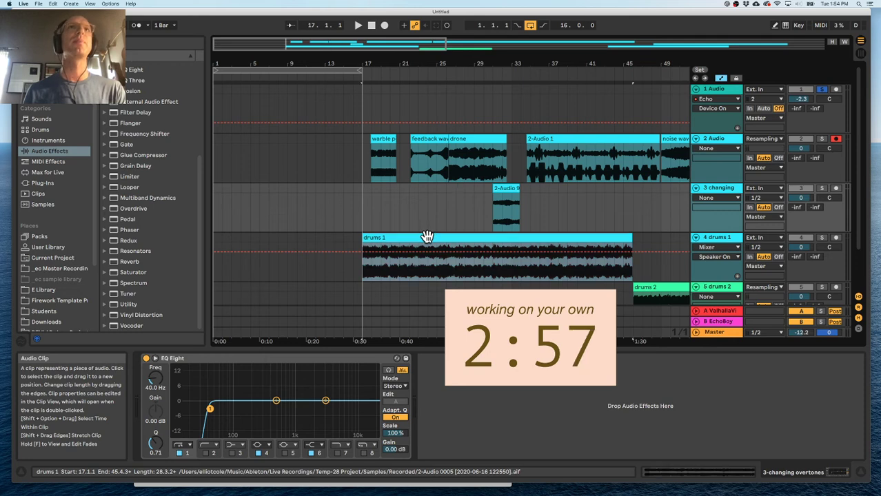
left_click_drag(414, 64, 193, 154)
key("super+i")
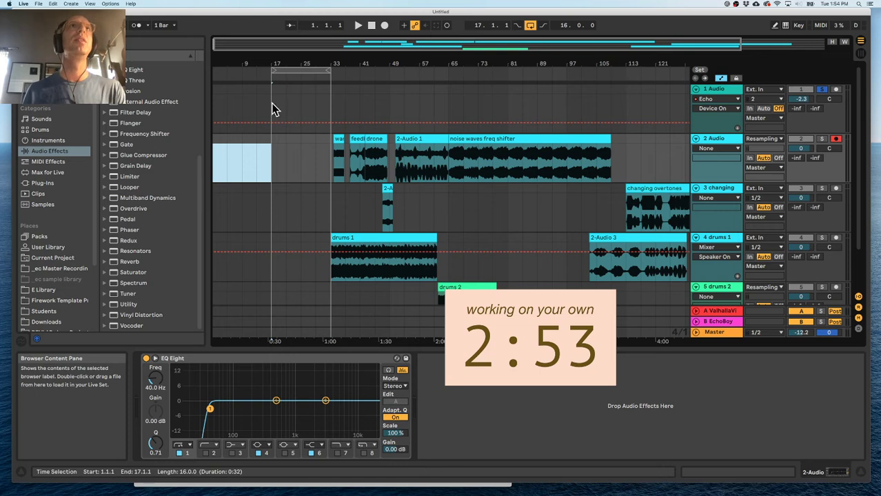
- Extend the loop to 32 bars starting at bar 1 and undo the inserted silence
left_click_drag(272, 72, 235, 65)
key("super+z")
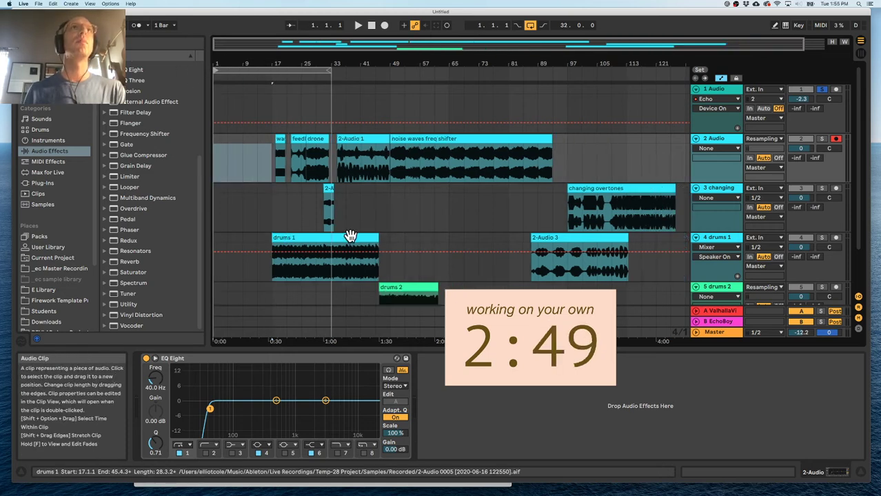
- Move the drums 1 clip to bar 1 and shift all other clips along so they begin at about bar 57
left_click_drag(291, 236, 242, 241)
left_click_drag(276, 155, 332, 154)
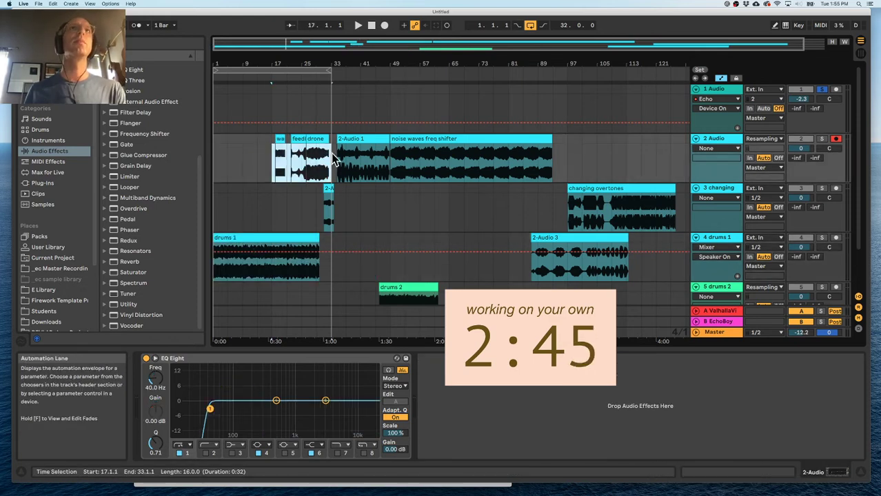
key("super+a")
left_click_drag(300, 241, 236, 240)
left_click(369, 190)
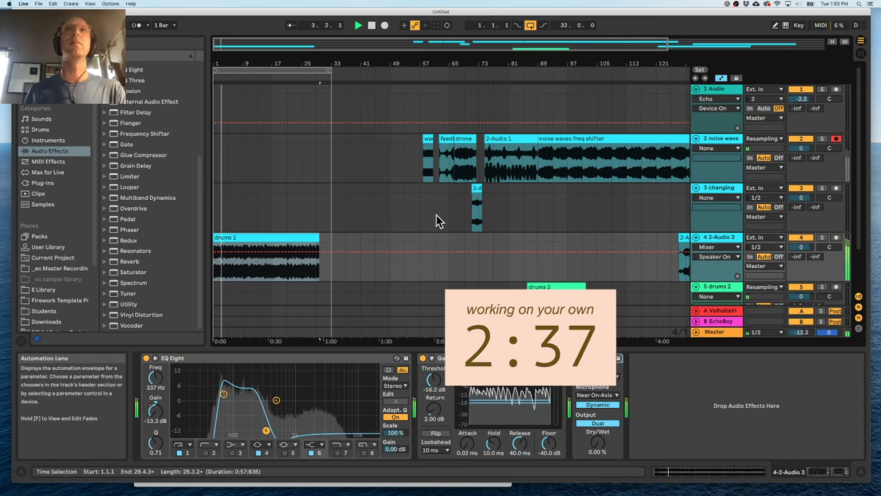
- Move the noise waves freq shifter and changing overtones clips to bar 1 on their own tracks
scroll(435, 215, "down", 2)
left_click(596, 128)
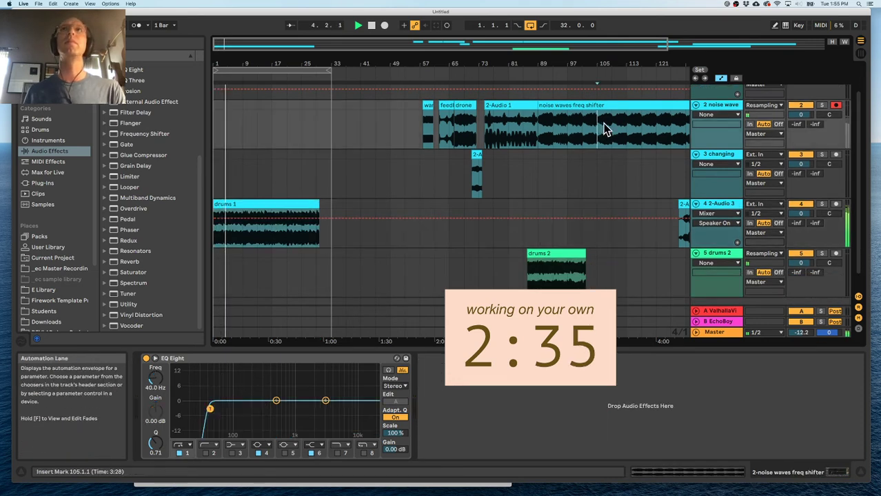
left_click_drag(588, 105, 236, 115)
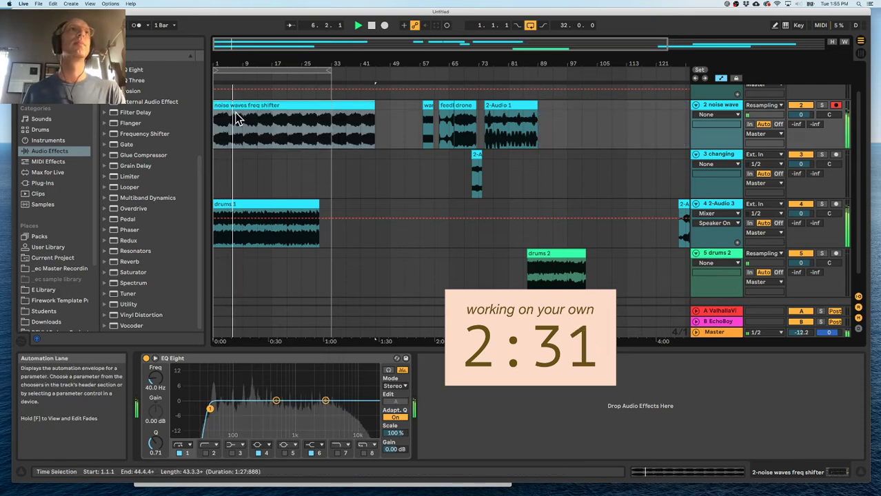
left_click_drag(404, 65, 404, 61)
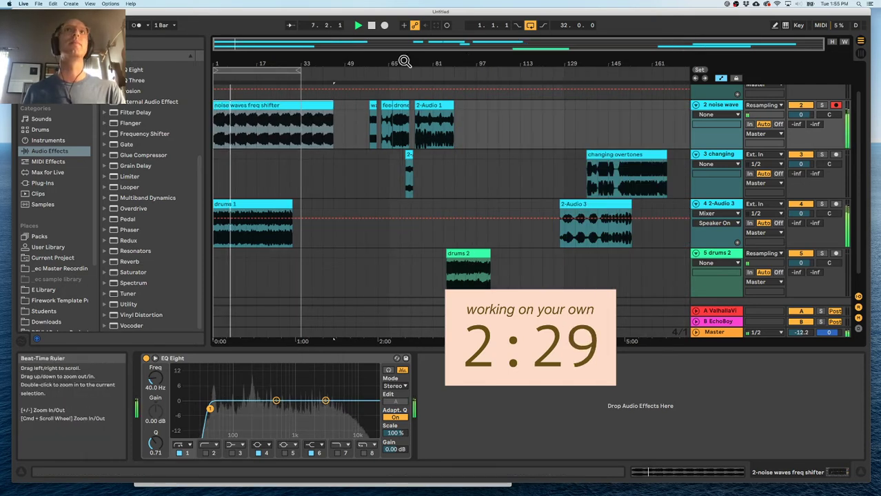
left_click_drag(609, 154, 238, 158)
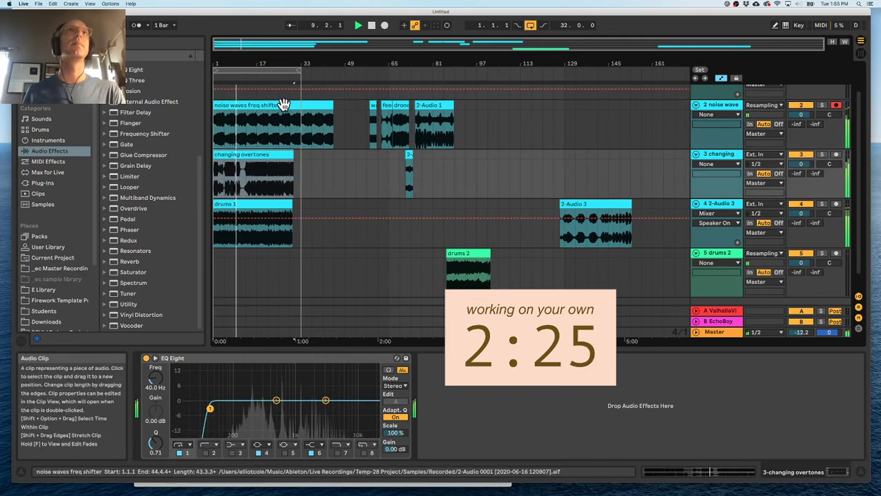
- Trim the noise waves freq shifter clip to end at bar 33 and select the changing overtones clip
left_click_drag(333, 105, 299, 105)
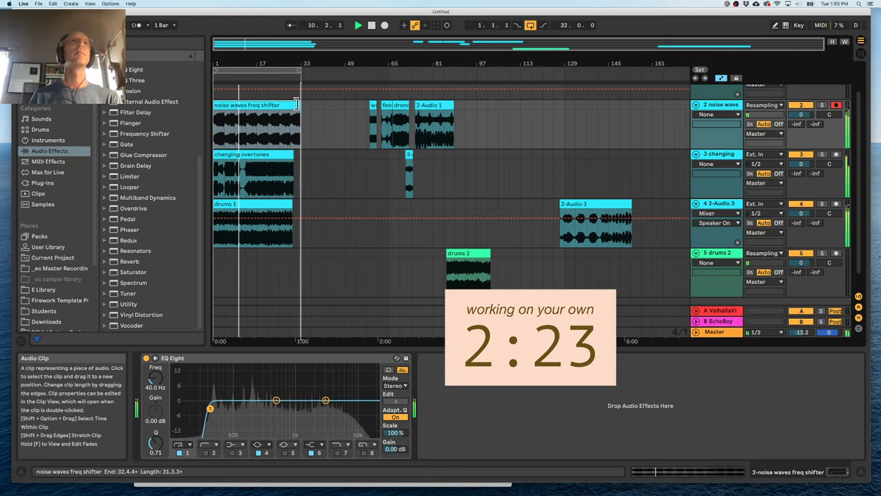
left_click(289, 154)
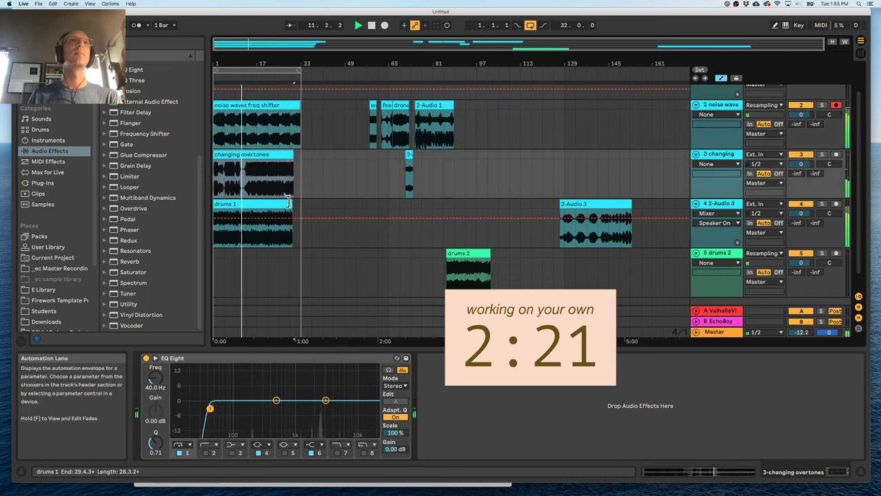
left_click(312, 211)
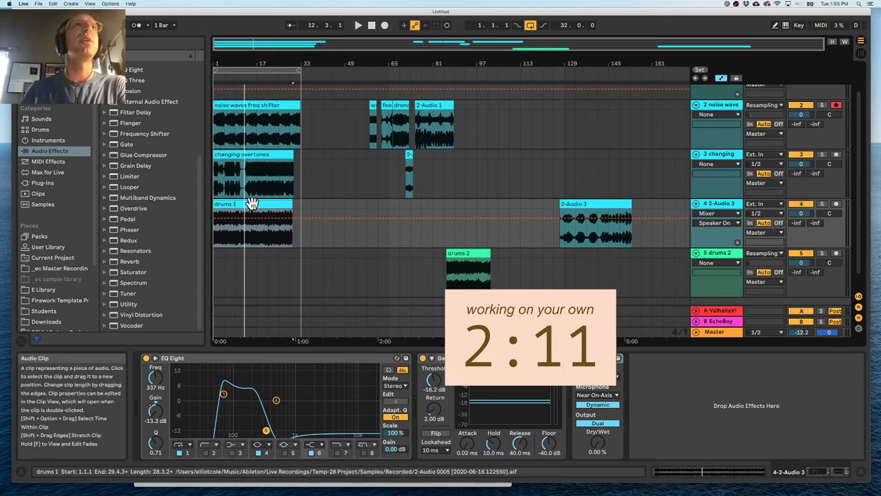
left_click(297, 160, "shift")
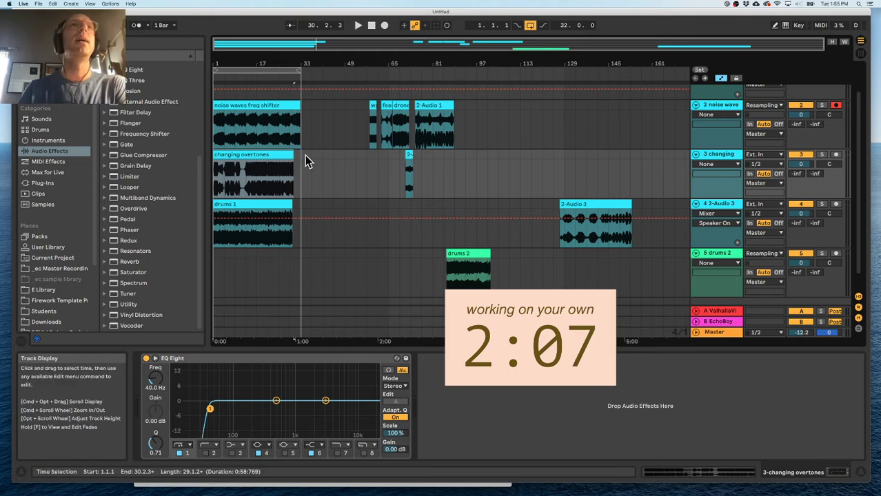
left_click(301, 165)
left_click(287, 154)
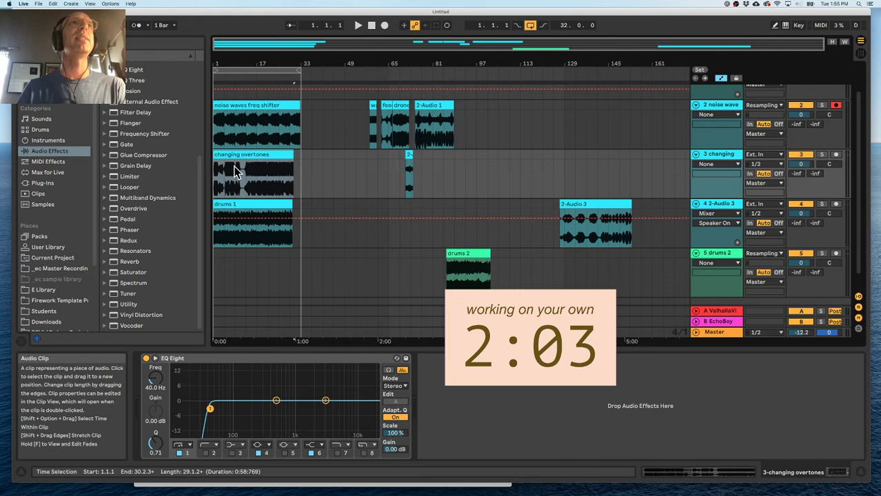
- During playback, shorten the loop to 16 bars and trim the changing overtones clip to end at bar 17
left_click_drag(227, 62, 227, 82)
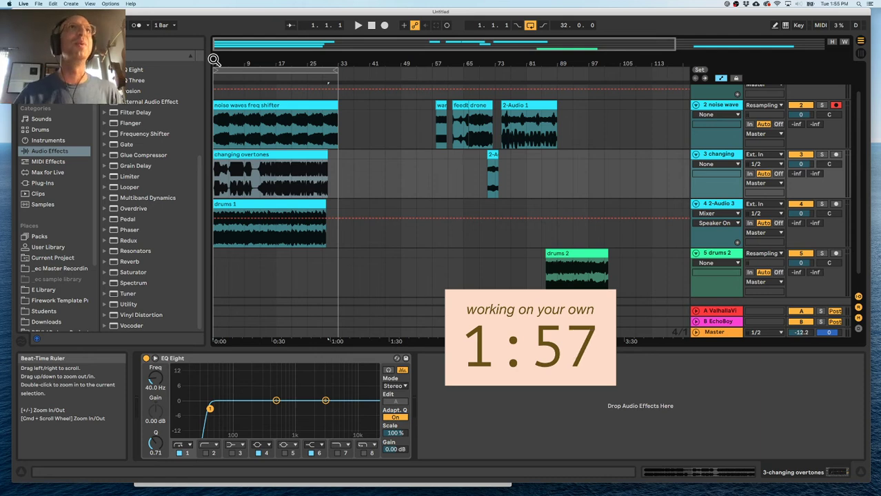
left_click_drag(220, 62, 220, 78)
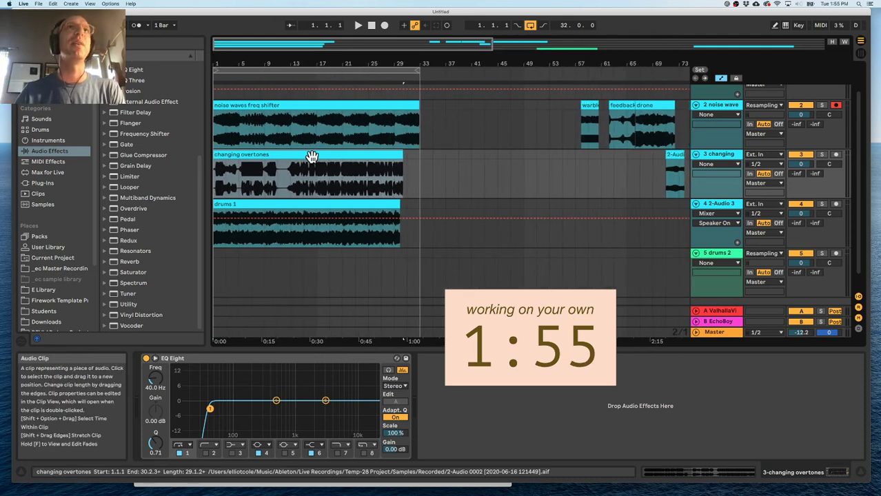
key("space")
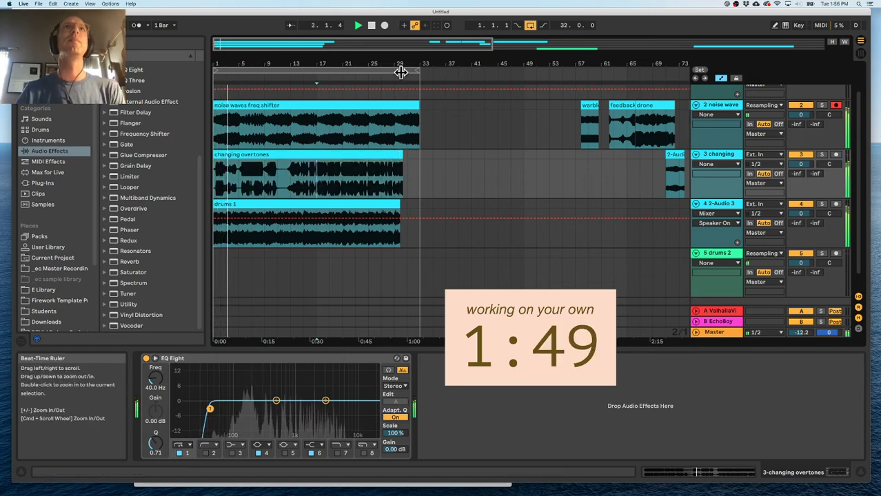
left_click_drag(420, 71, 313, 77)
left_click_drag(403, 162, 318, 161)
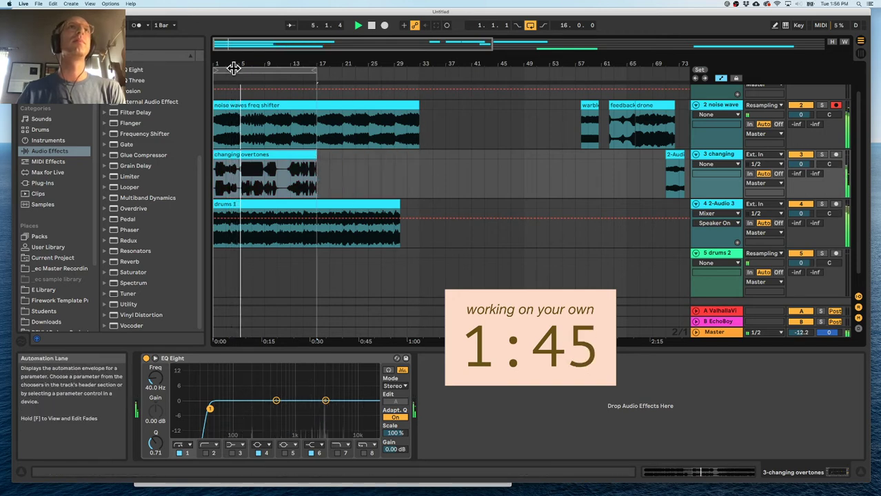
- Audition the 2-Audio 1 clip and move it to the 5 drums 2 track so that it ends at bar 17
left_click_drag(217, 60, 217, 75)
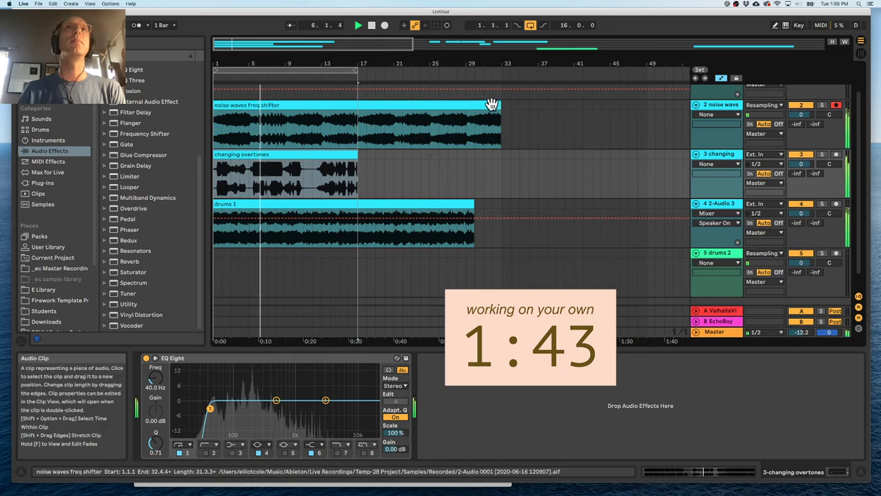
left_click_drag(500, 64, 308, 63)
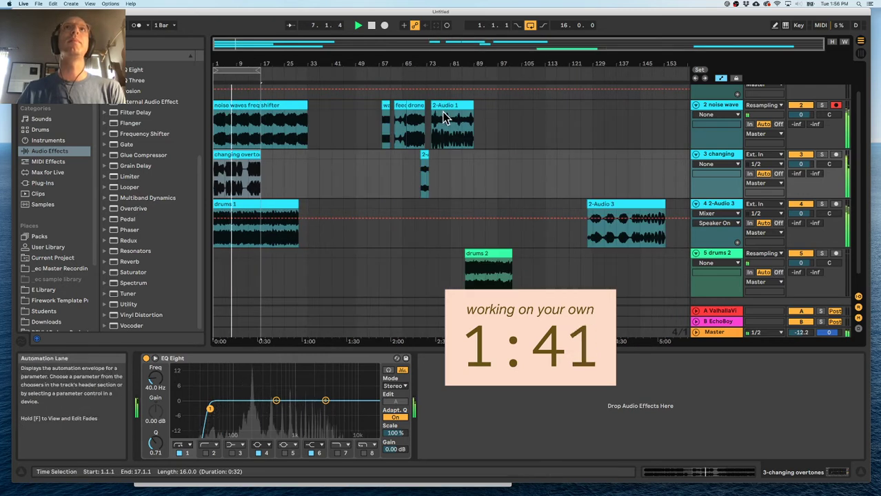
left_click(434, 76)
left_click(456, 107)
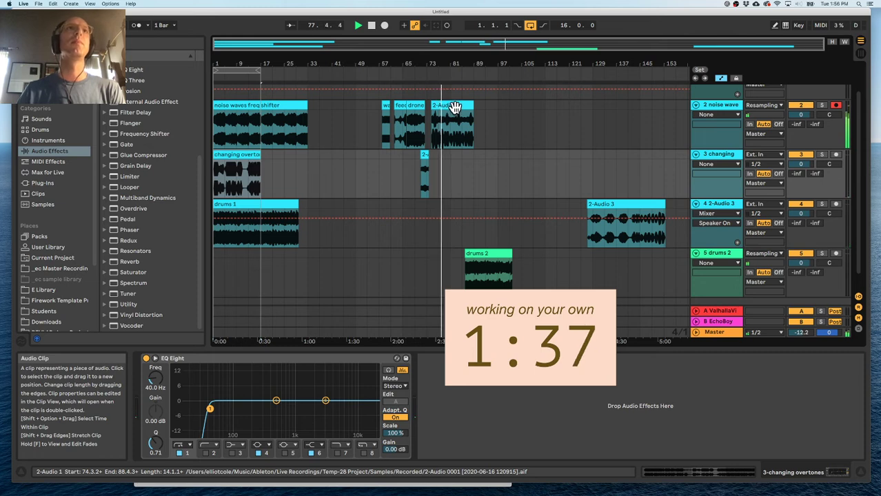
left_click_drag(453, 105, 251, 283)
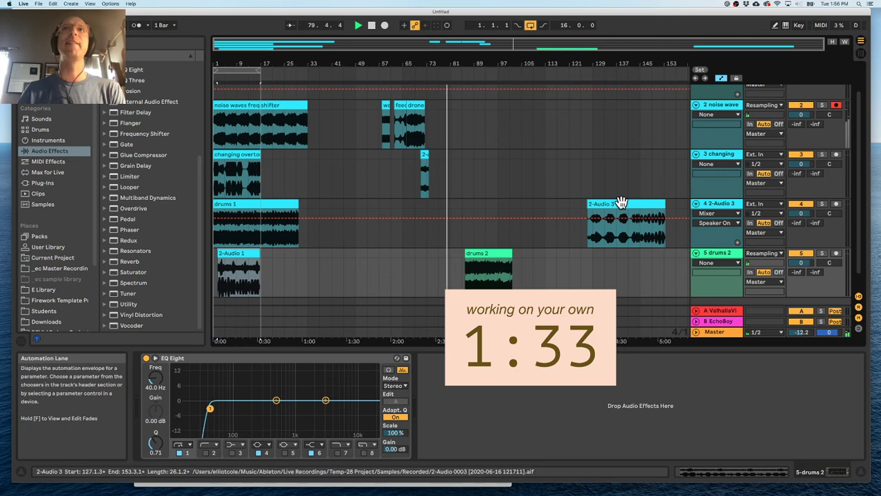
- Move the drums 2 clip to bar 1 on a new track and place that track above the one holding 2-Audio 1
scroll(465, 246, "down", 2)
left_click_drag(467, 236, 215, 293)
left_click_drag(722, 262, 720, 208)
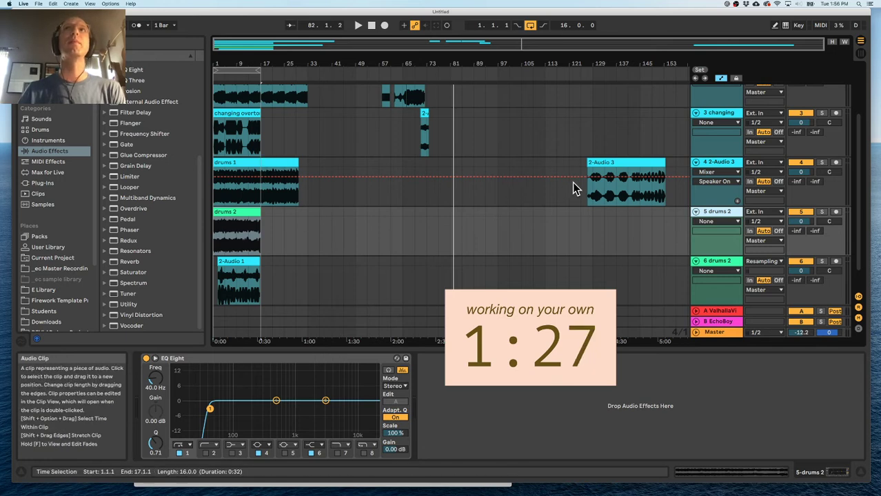
- Move the 2-Audio 3 clip to bar 37 on its track and play the loop from bar 1
left_click_drag(613, 164, 348, 177)
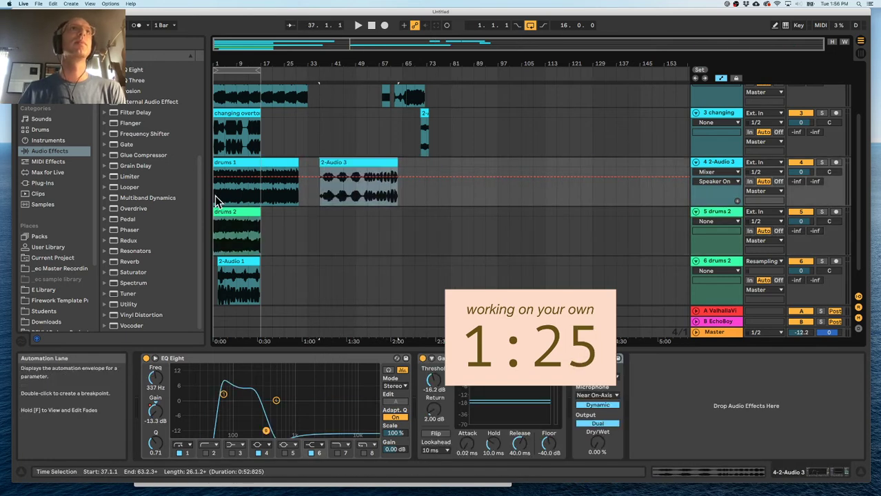
left_click(215, 198)
key("space")
left_click_drag(214, 64, 214, 124)
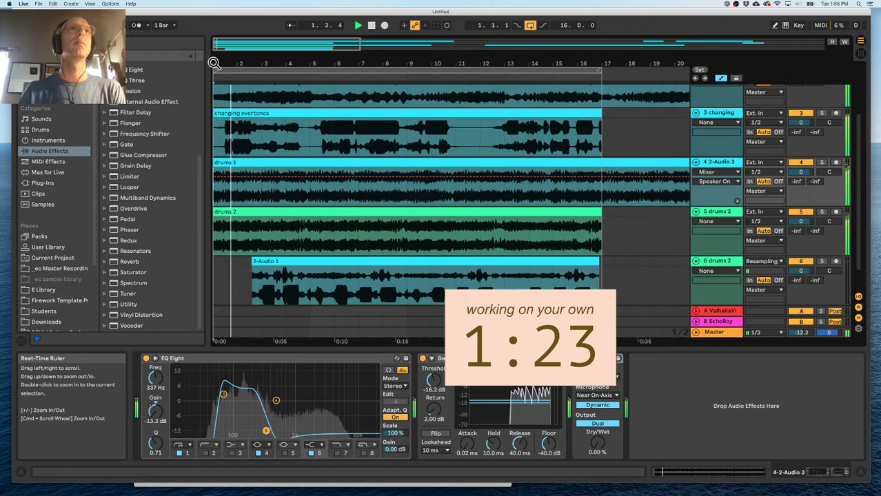
- Check tracks 4 and 6 in solo, and set the cutting EQ Eight band on track 4 to 225 Hz and -11.5 dB
left_click(822, 162)
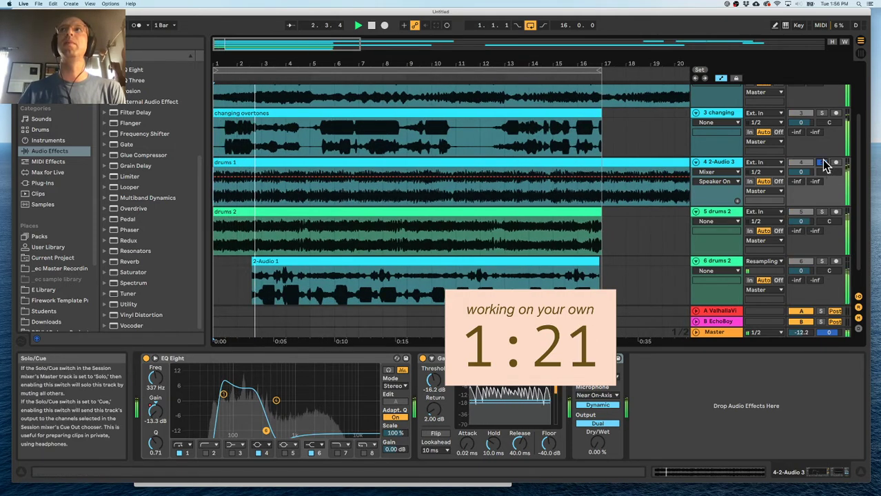
left_click(822, 162)
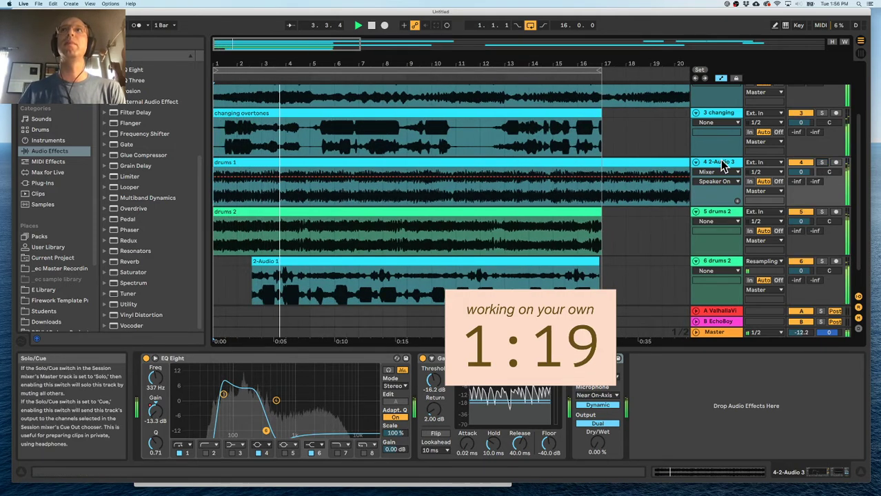
left_click_drag(265, 430, 255, 426)
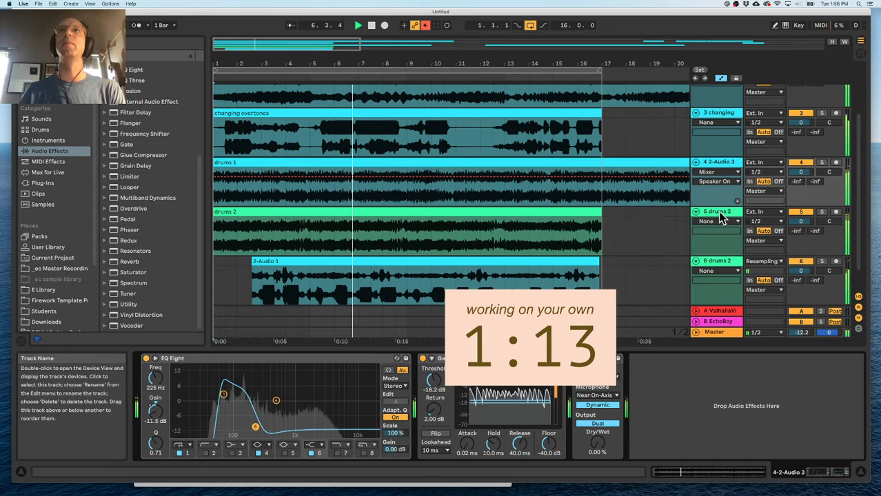
left_click(821, 261)
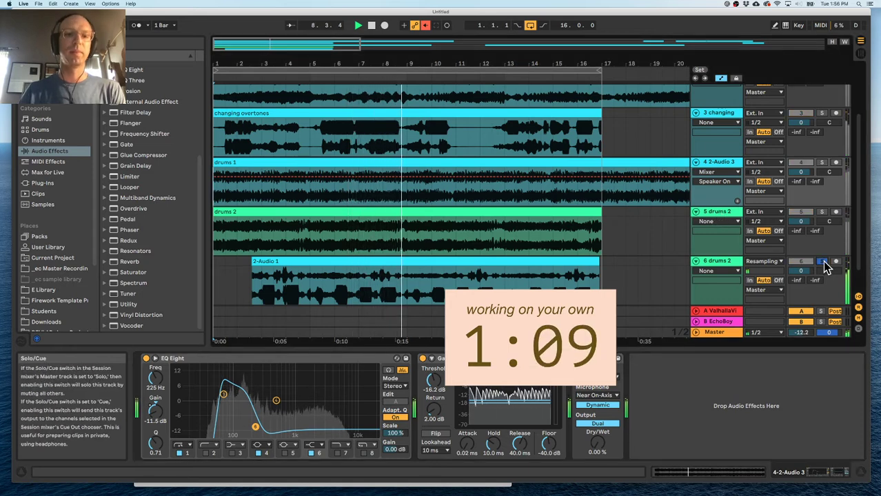
left_click(822, 260)
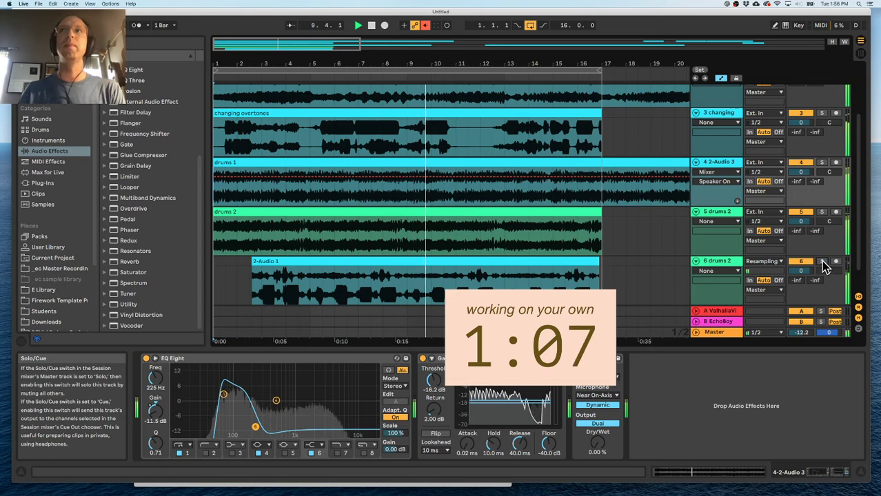
- Audition the drone clip on the noise waves track and move it to bar 1 on track 1
left_click_drag(519, 61, 519, 29)
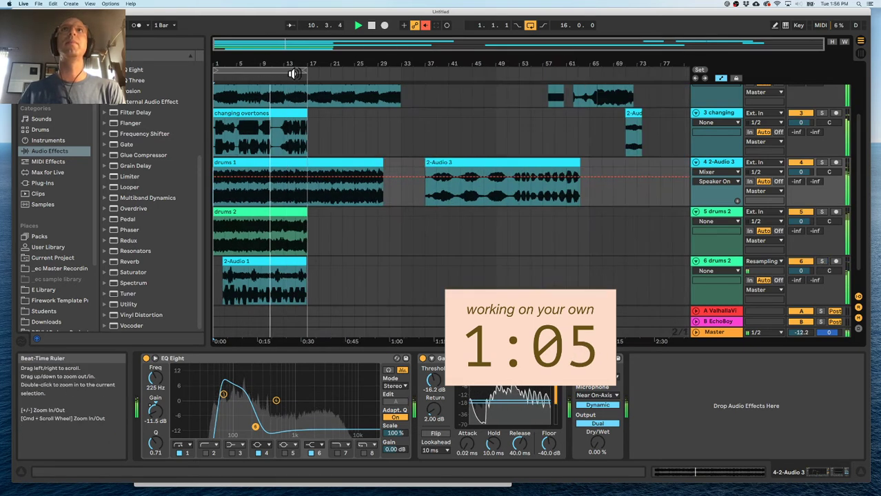
scroll(452, 118, "up", 3)
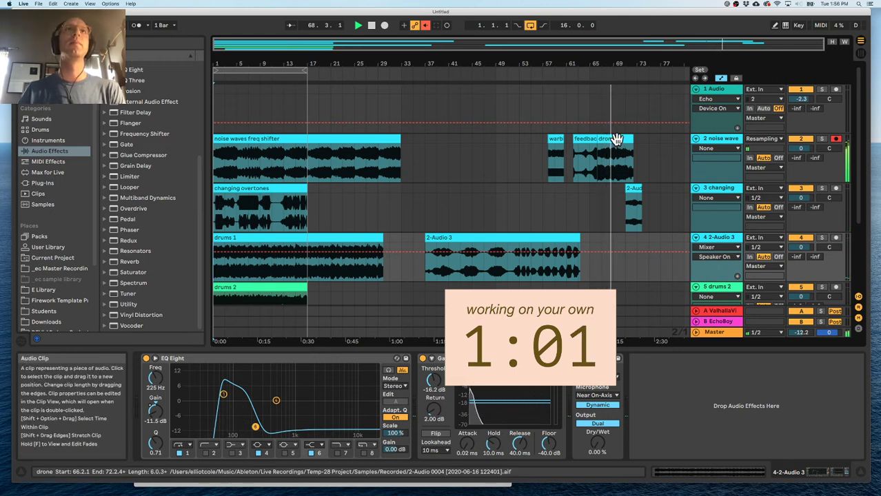
left_click_drag(616, 139, 233, 106)
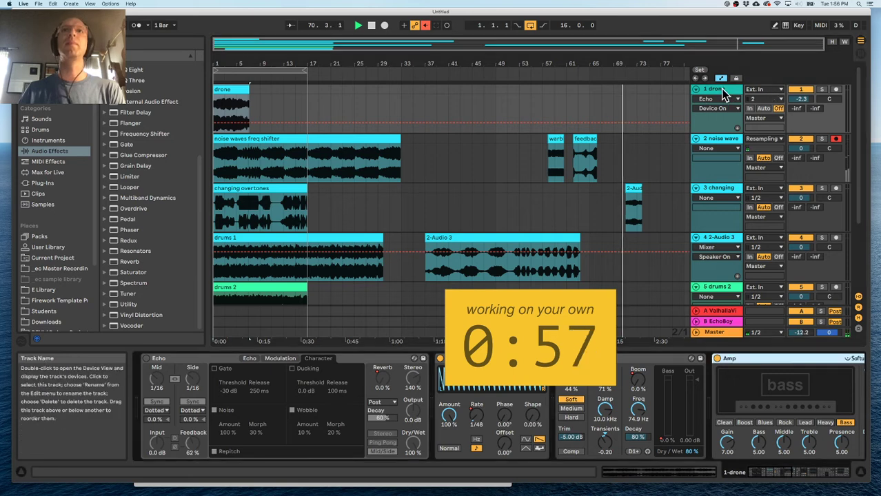
- Play the loop and switch off the Amp, Drum Buss and Auto Pan devices on the drone track
key("space")
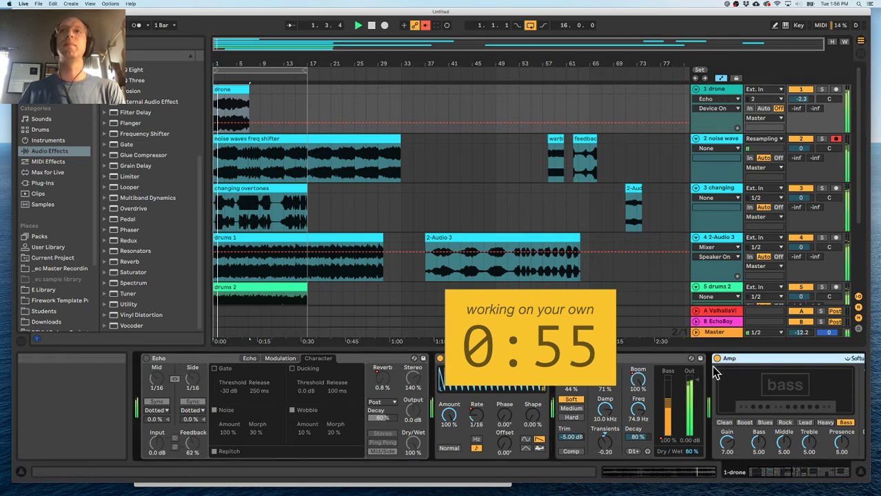
left_click(717, 359)
left_click(560, 358)
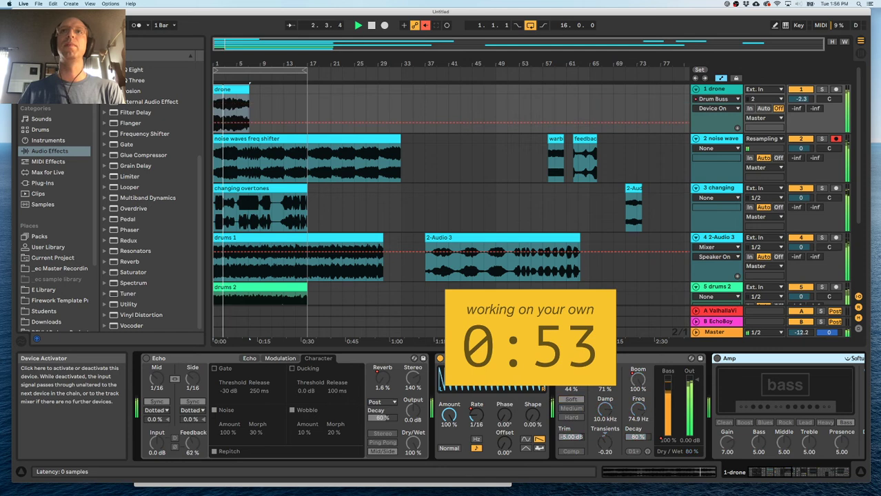
- Audition the warble and feedback clips, then move 2-Audio 3 to about bar 72 and the feedback waves clip to about bar 46
left_click(556, 117)
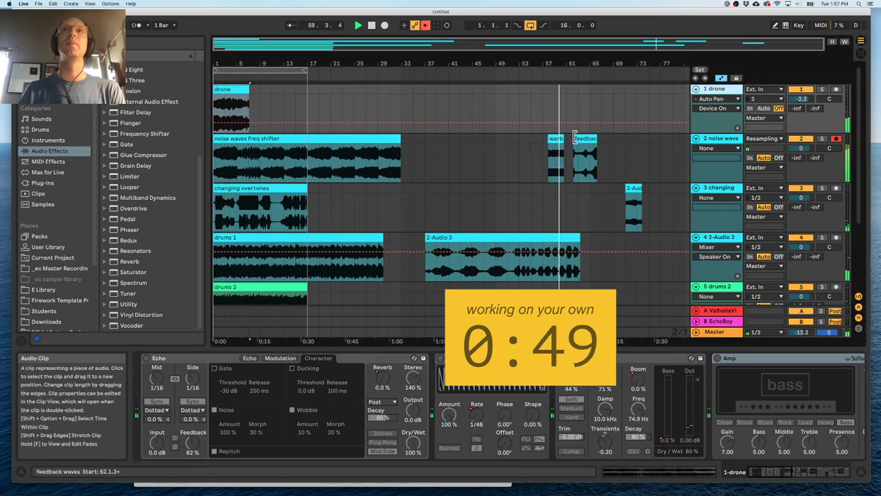
left_click(592, 83)
left_click(596, 91)
left_click_drag(458, 238, 668, 255)
left_click_drag(584, 139, 543, 141)
left_click(478, 138)
left_click_drag(480, 138, 427, 138)
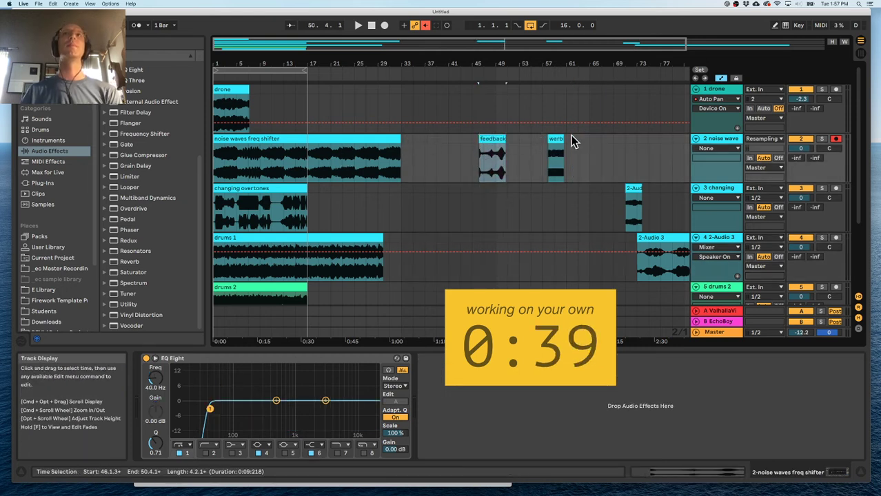
- Insert an audio track named feedback waves below track 1 and move the feedback waves clip to bar 1 on it
left_click(715, 91)
key("super+t")
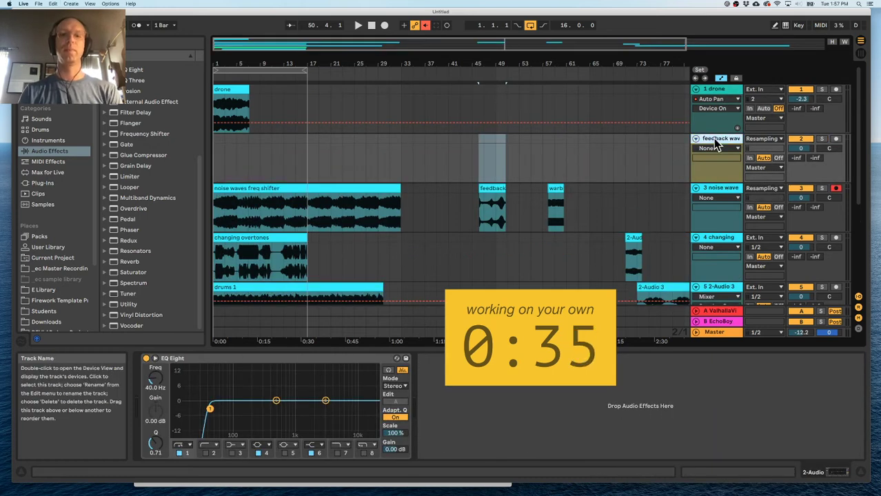
left_click_drag(496, 191, 221, 152)
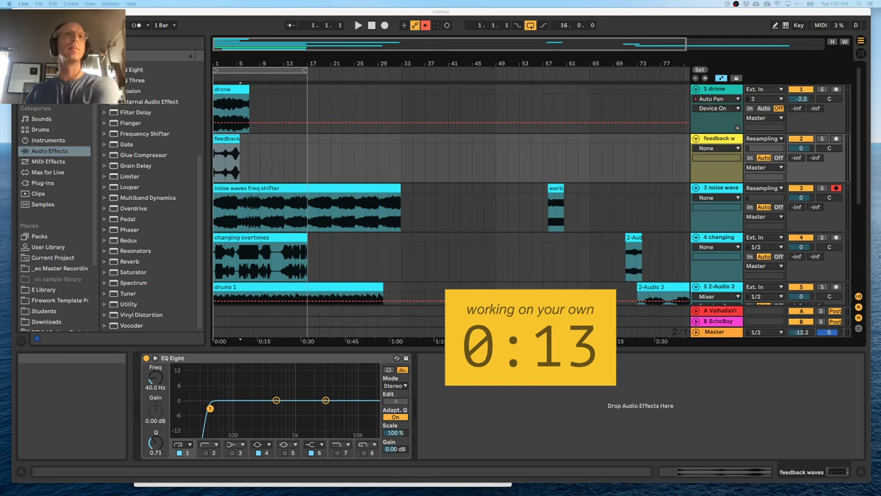
- Duplicate the feedback waves clip three times so that four copies run back to back from bar 1
left_click(222, 138)
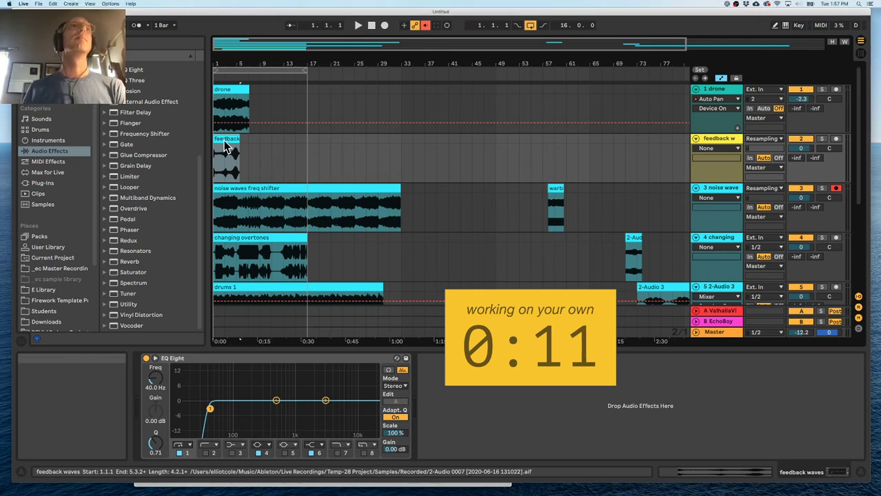
left_click(250, 97)
left_click(227, 138)
key("super+d")
key("super+d")
key("super+d")
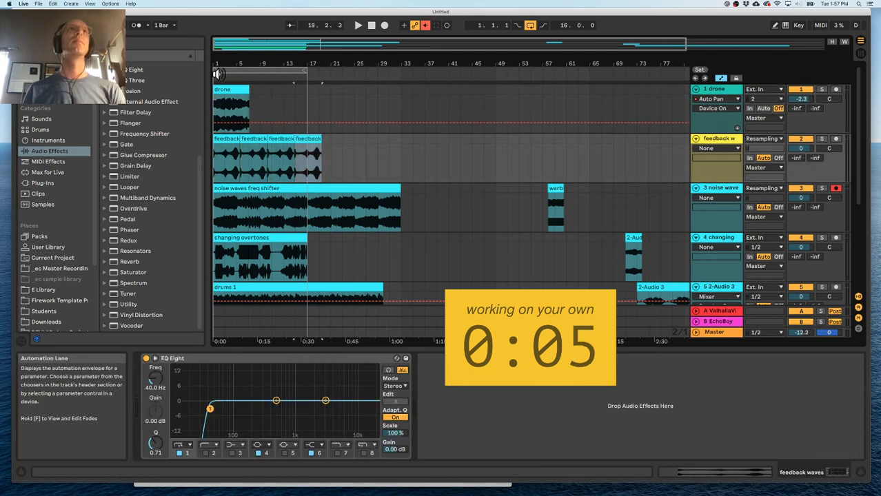
- Audition the warble pitch shifts clip and move it onto a new track of the same name below the noise waves track
left_click(546, 74)
scroll(554, 100, "down", 2)
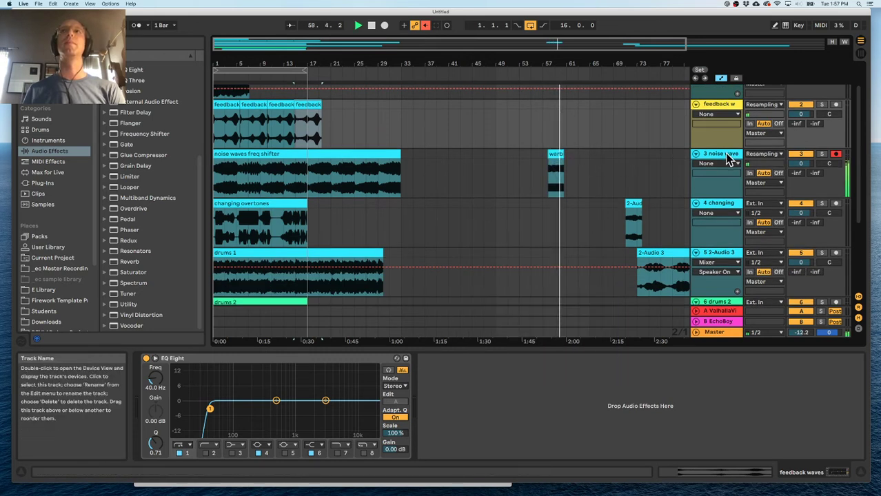
key("super+t")
left_click_drag(553, 154, 217, 205)
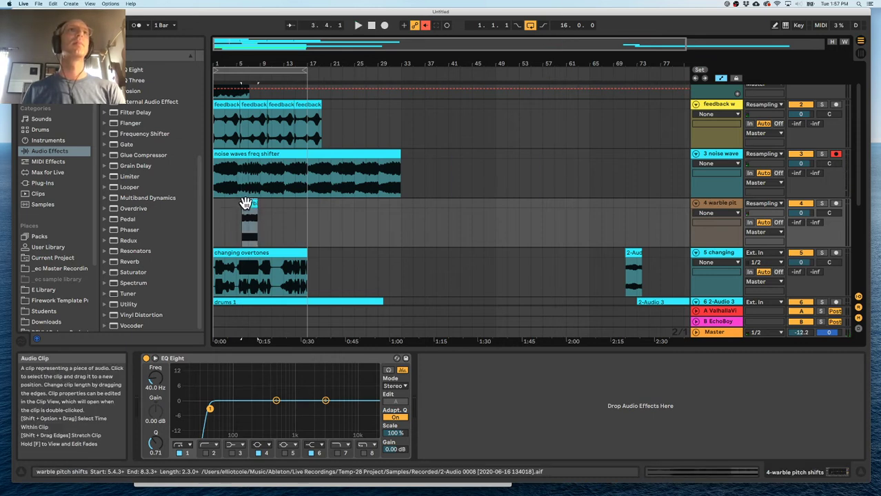
- Lengthen the warble pitch shifts clip to about 11.5 bars and align its start with bar 1
left_click_drag(297, 206, 296, 206)
left_click_drag(253, 205, 300, 206)
left_click_drag(240, 204, 215, 205)
- Audition the 2-Audio 9 and 2-Audio 3 clips and move 2-Audio 3 to bar 75 on the changing overtones track
left_click(626, 69)
scroll(509, 248, "right", 5)
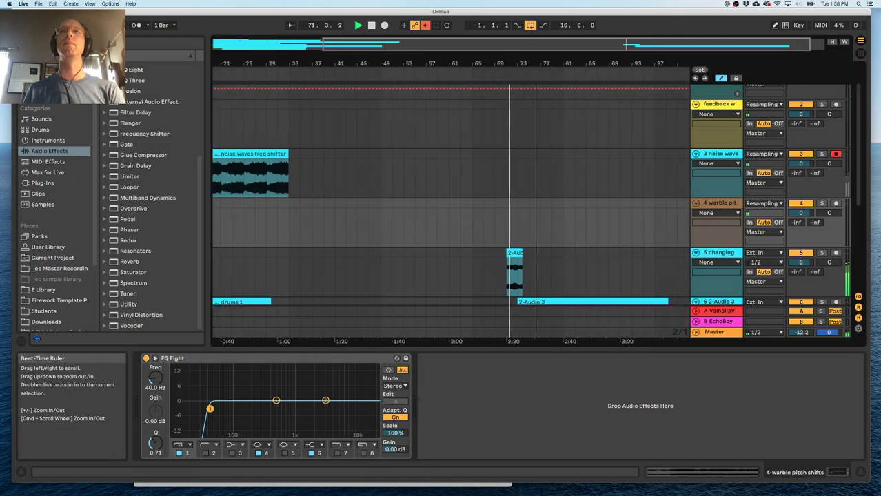
left_click(506, 252)
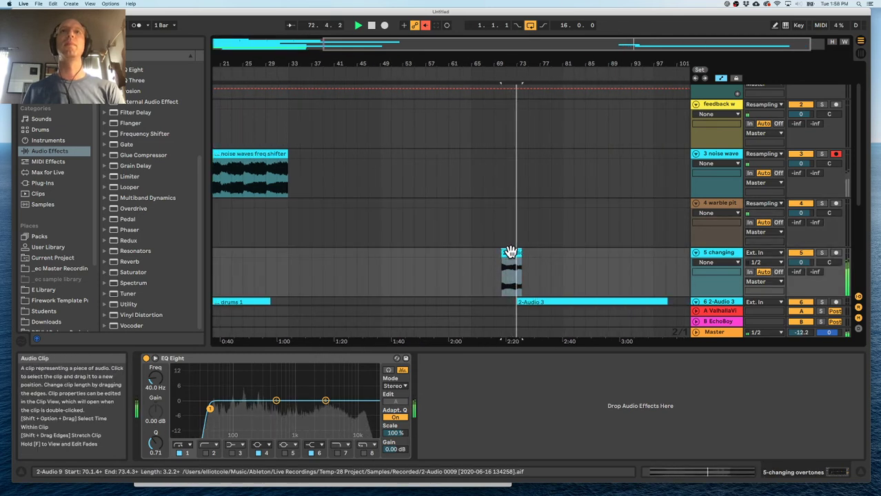
scroll(510, 252, "down", 3)
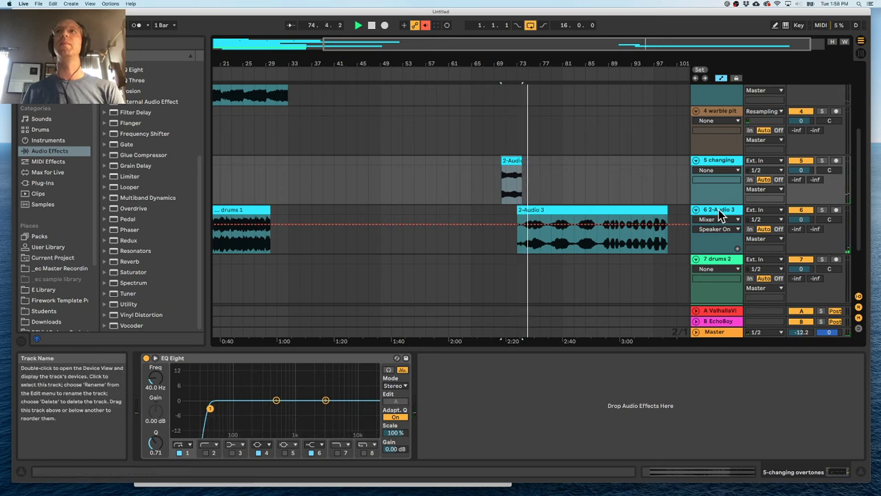
left_click(720, 215)
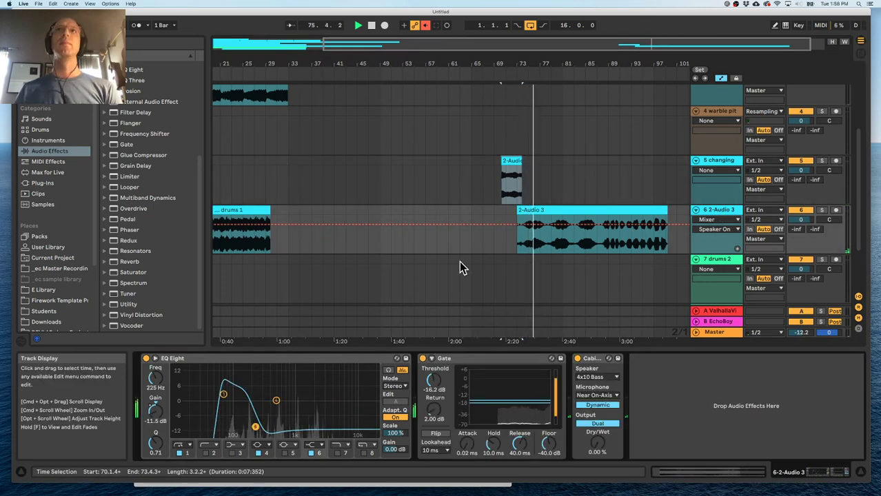
left_click_drag(595, 208, 604, 187)
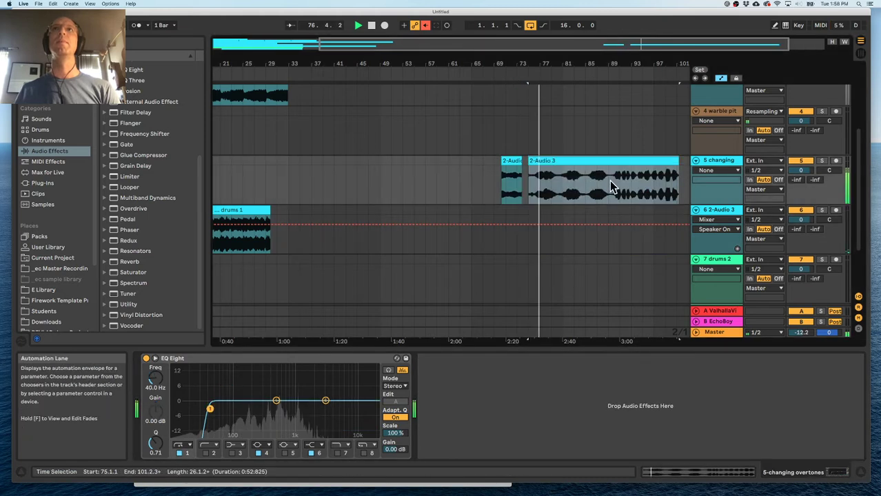
- Insert an audio track named drone below the noise waves track and move the 2-Audio 3 clip onto it at bar 75
left_click_drag(493, 65, 510, 50)
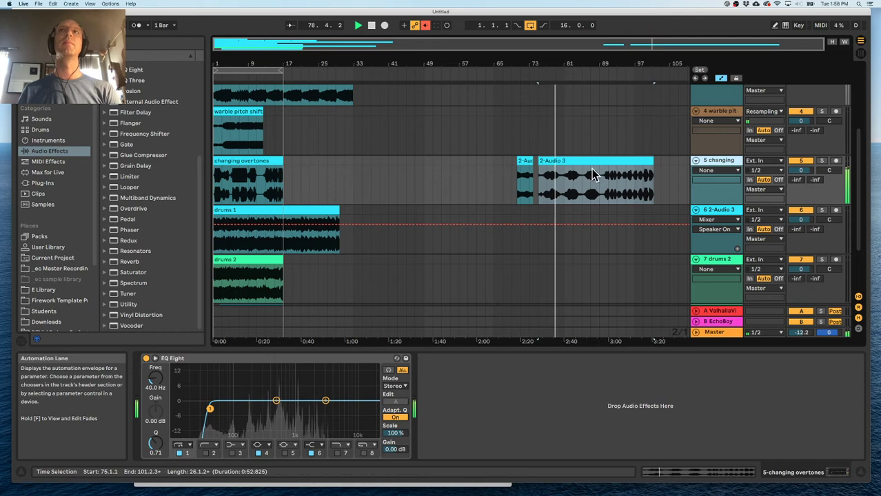
scroll(713, 167, "up", 4)
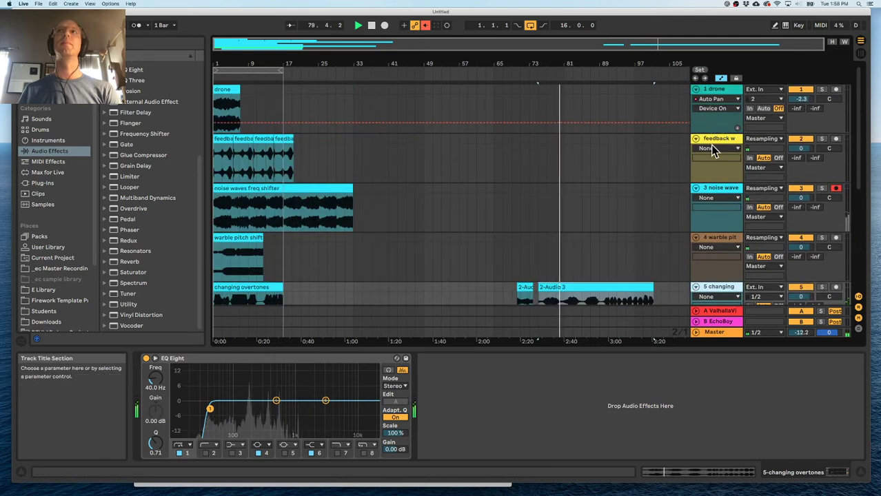
left_click(715, 154)
key("super+t")
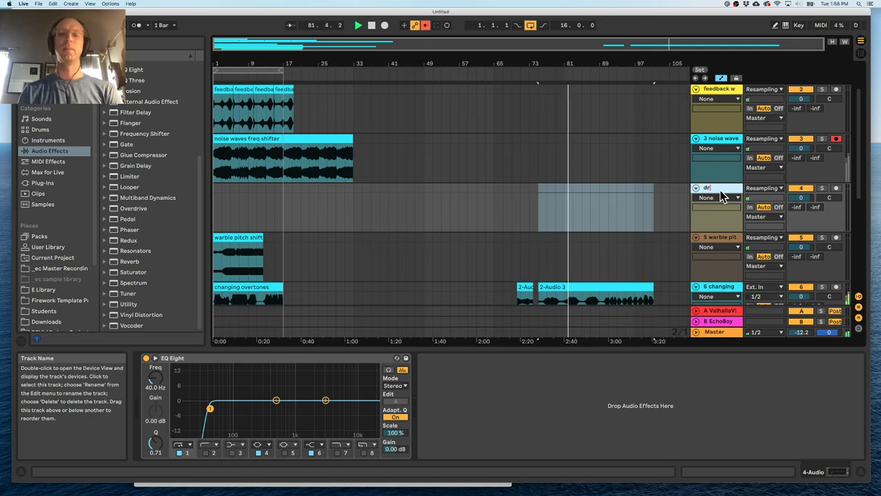
left_click_drag(570, 285, 572, 217)
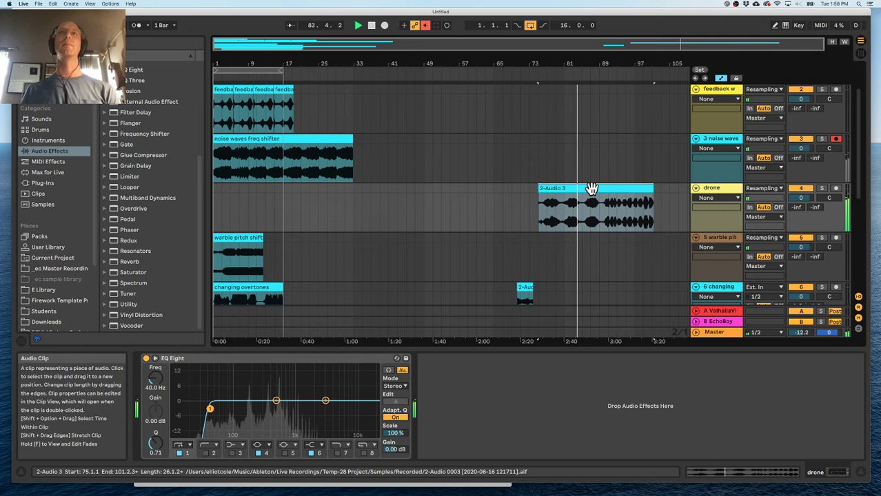
- Rename the 2-Audio 3 clip as drone and move it to bar 1 on the same track
type("drone")
key("Return")
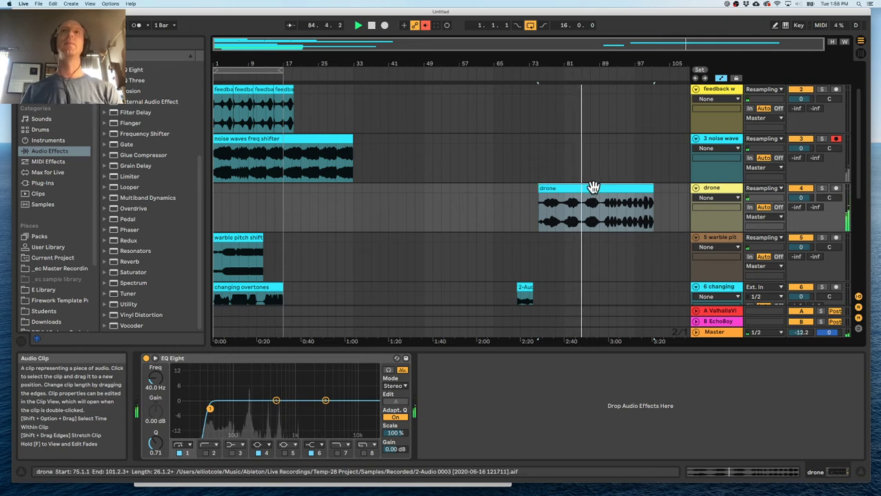
left_click_drag(597, 188, 262, 187)
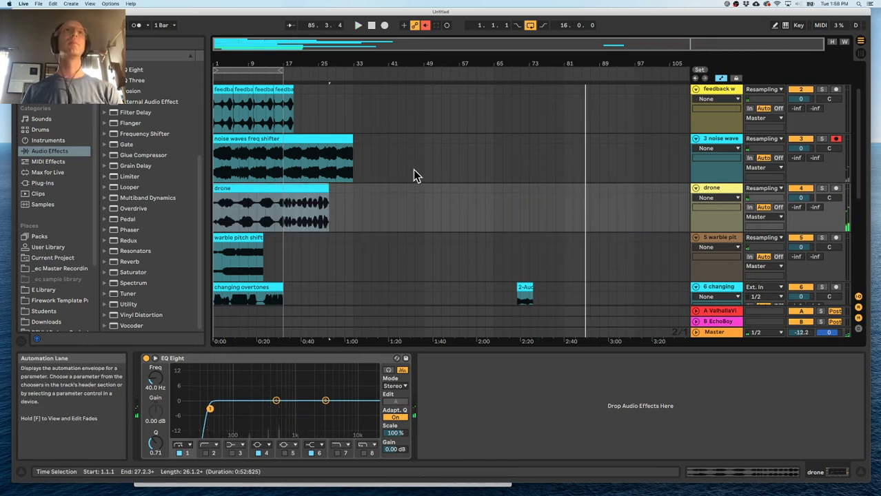
- Play the loop from bar 1 and solo the drums 2 track that holds the 2-Audio 1 clip
left_click_drag(286, 64, 291, 119)
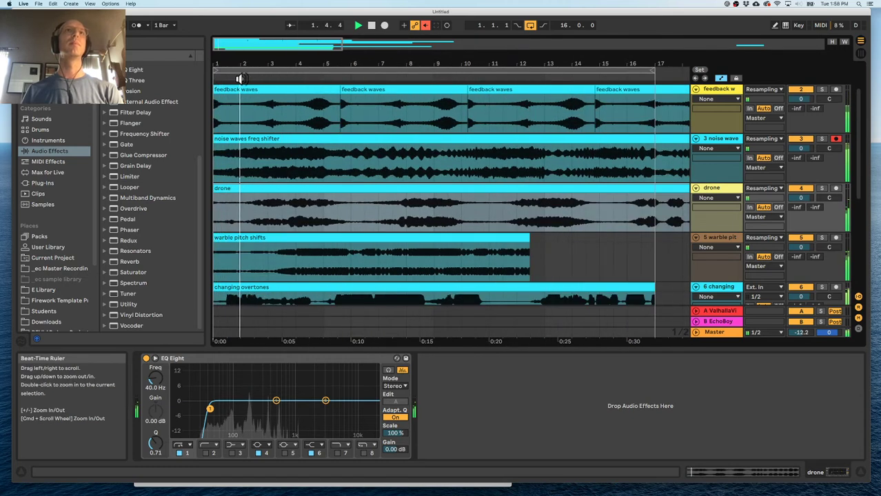
scroll(296, 119, "down", 3)
scroll(296, 118, "down", 5)
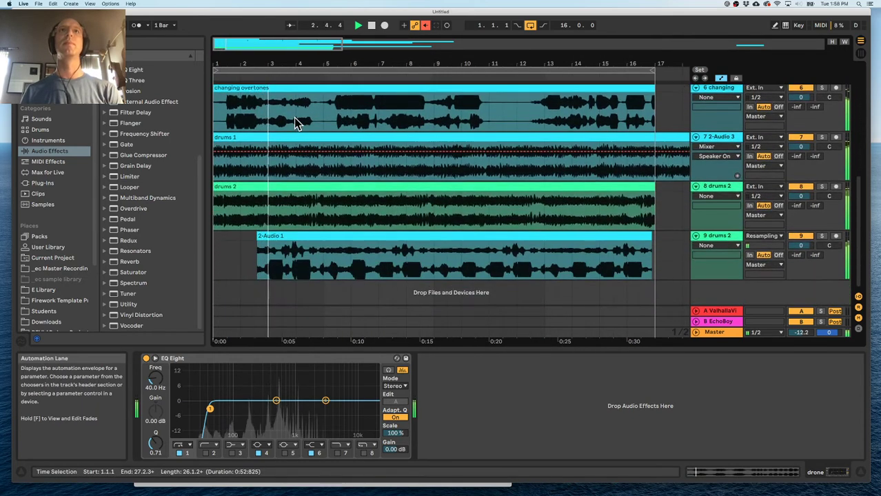
left_click(275, 238)
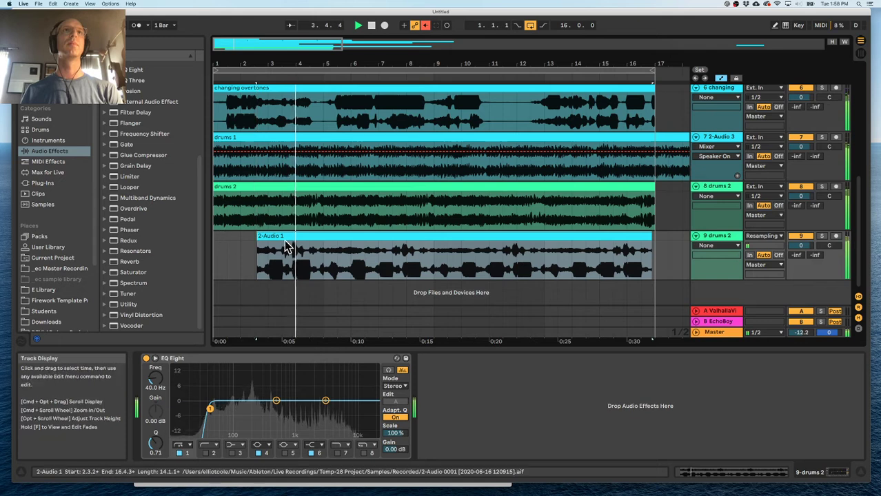
left_click(822, 237)
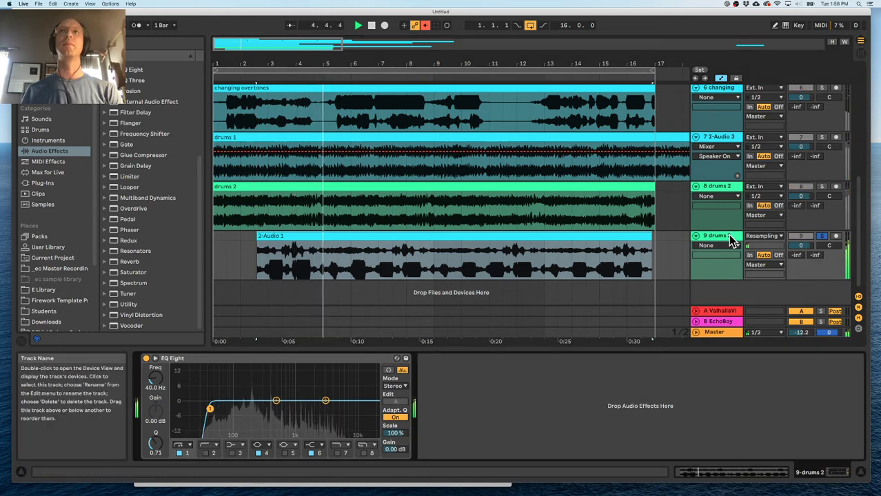
- Rename the track holding the 2-Audio 1 clip as drone
key("super+r")
type("cha")
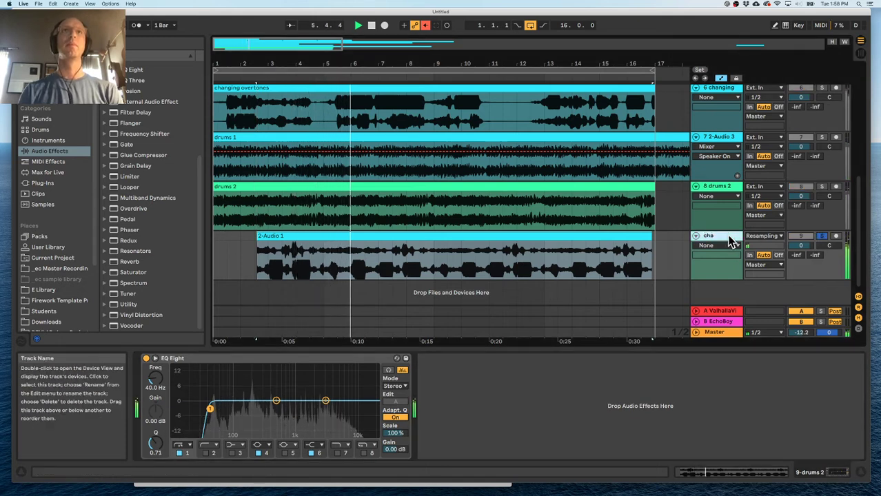
type("nging")
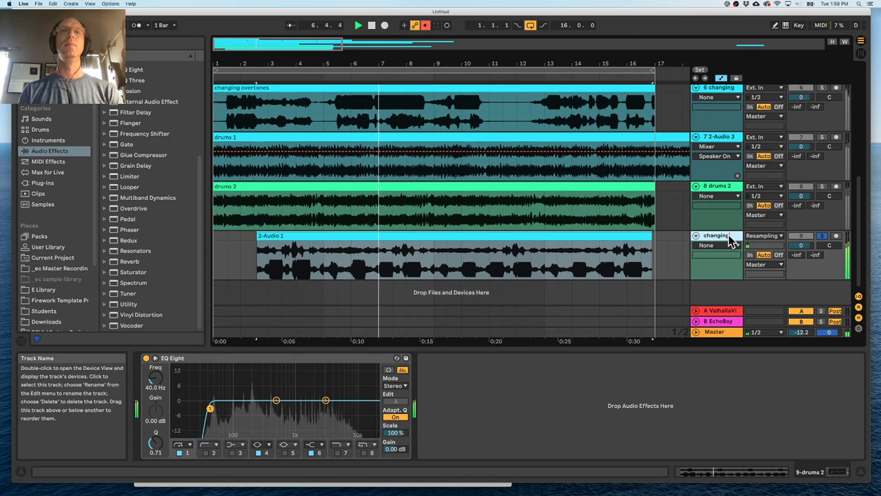
key("BackSpace")
key("BackSpace")
key("BackSpace")
key("BackSpace")
key("BackSpace")
key("BackSpace")
key("BackSpace")
key("BackSpace")
type("drone")
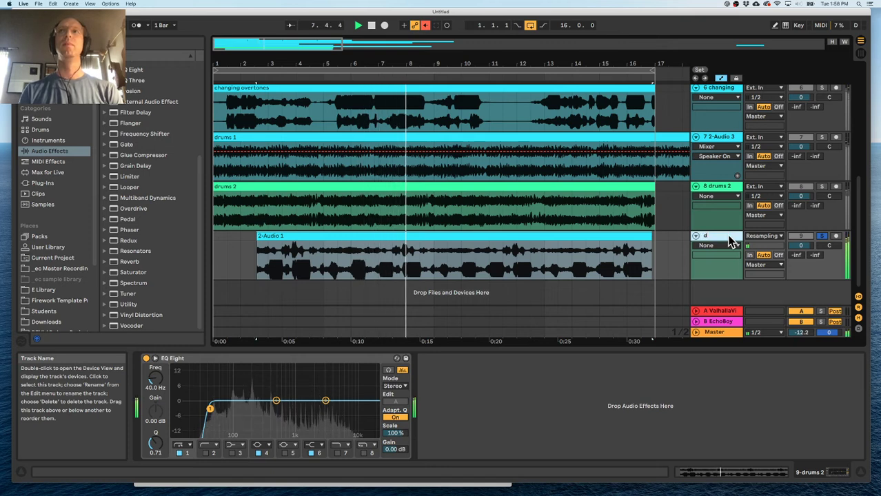
- Solo the drums 1 and changing overtones tracks in turn, and extend the changing overtones clip to about bar 30
left_click(821, 137)
scroll(821, 143, "up", 2)
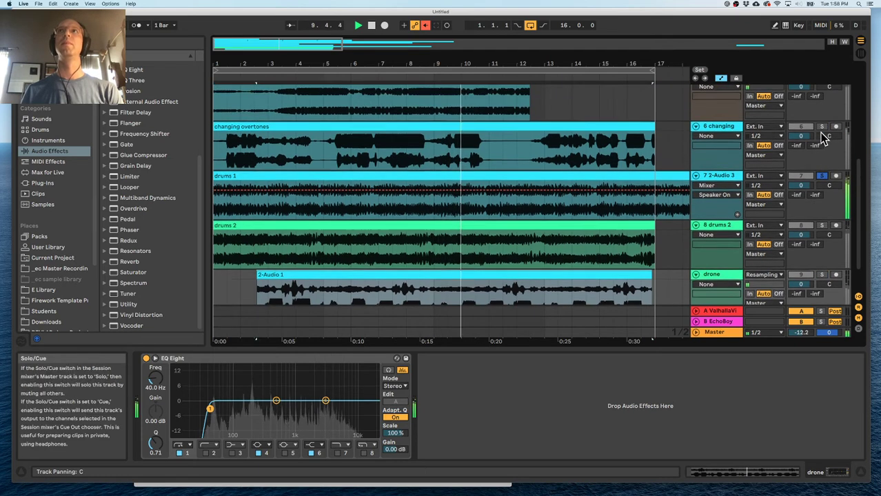
left_click_drag(621, 65, 620, 17)
left_click_drag(353, 131, 520, 132)
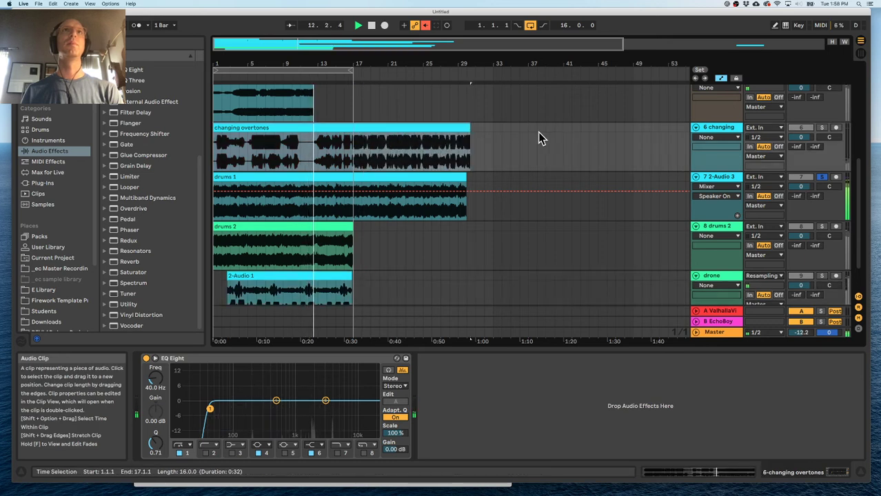
left_click(290, 126)
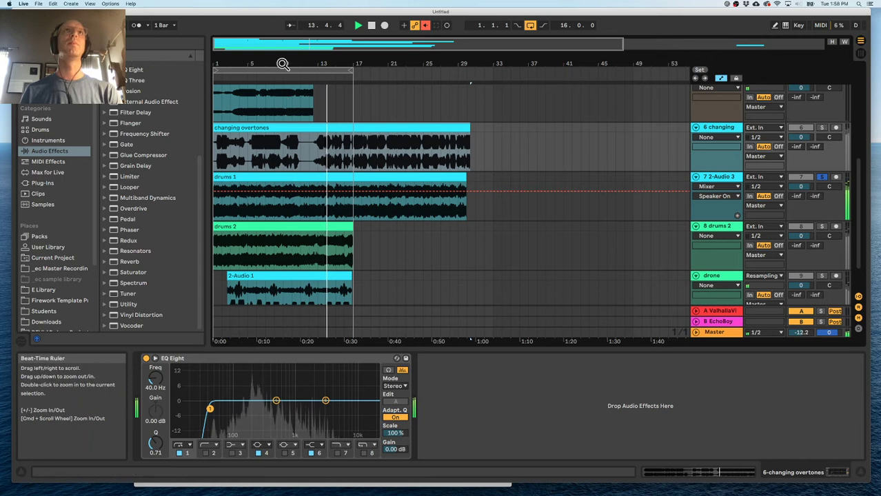
scroll(819, 137, "up", 4)
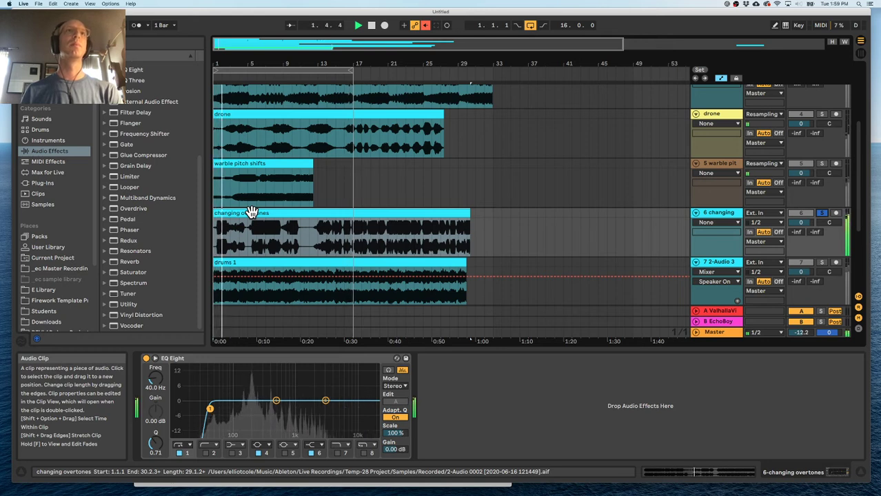
- Split the changing overtones clip at bar 12 and rename its second part as changing pitches
left_click(309, 240)
key("super+e")
left_click(325, 212)
key("super+r")
type("c")
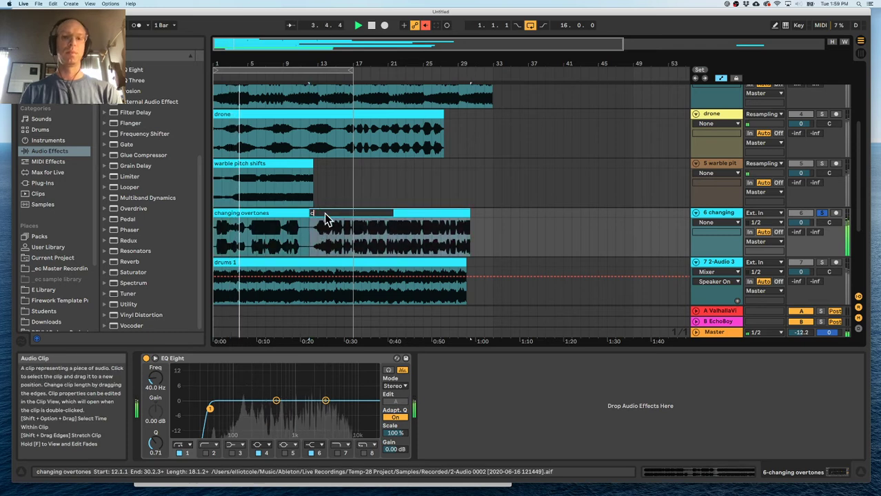
type("hanging pitches")
key("Return")
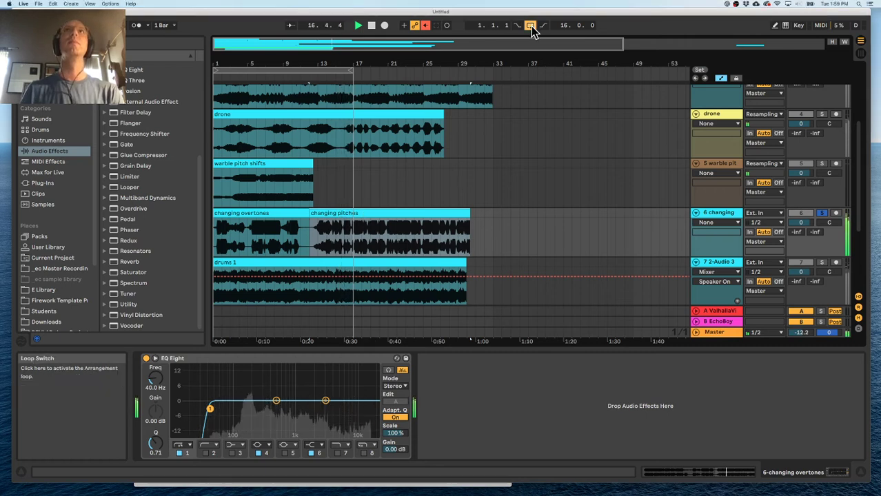
- Stop playback and look over all the arranged tracks from the first to the last
left_click(346, 75)
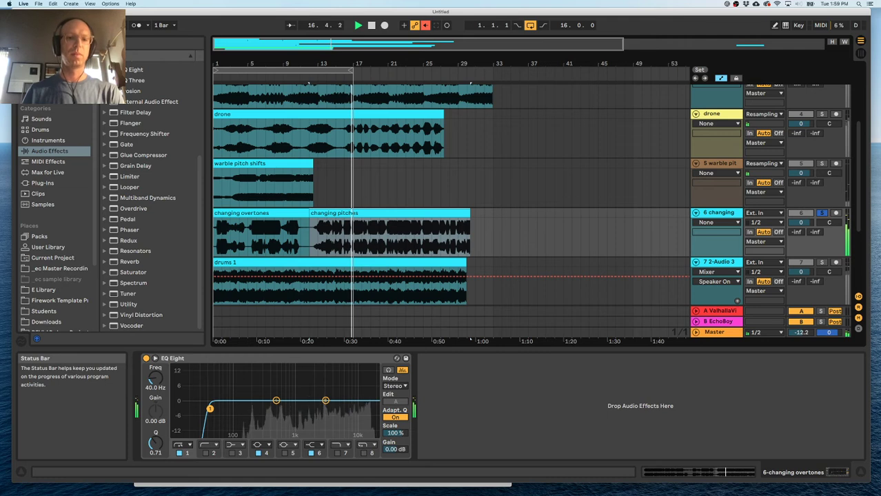
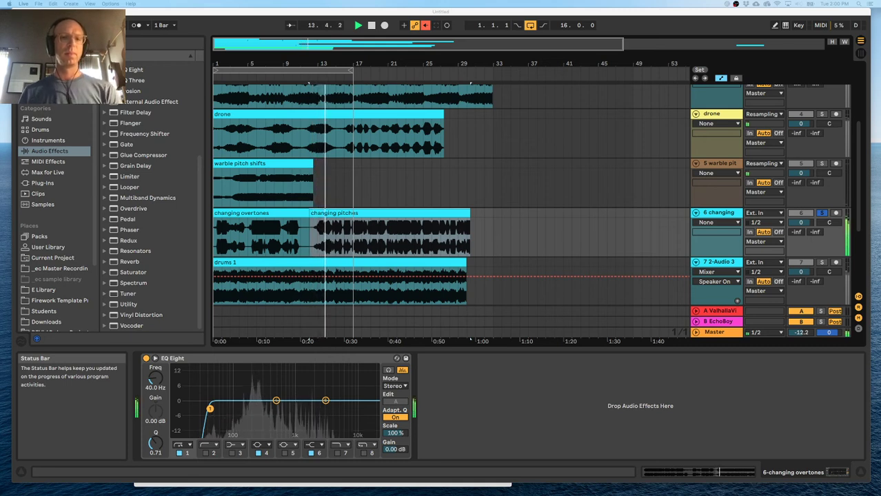
key("space")
left_click_drag(246, 63, 246, 70)
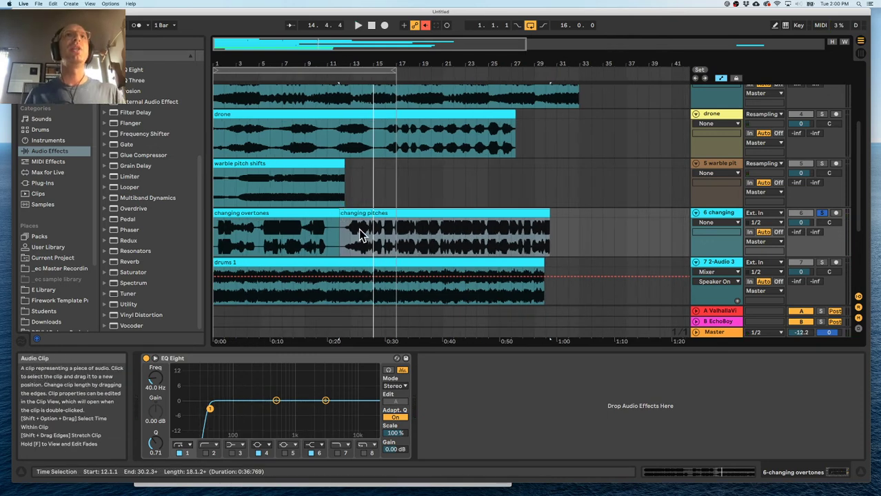
scroll(356, 231, "down", 6)
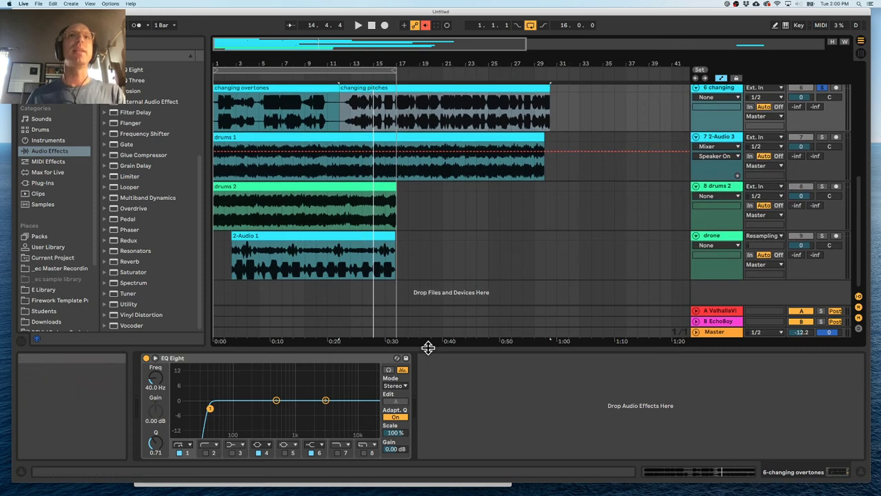
scroll(358, 234, "up", 6)
left_click_drag(233, 64, 233, 59)
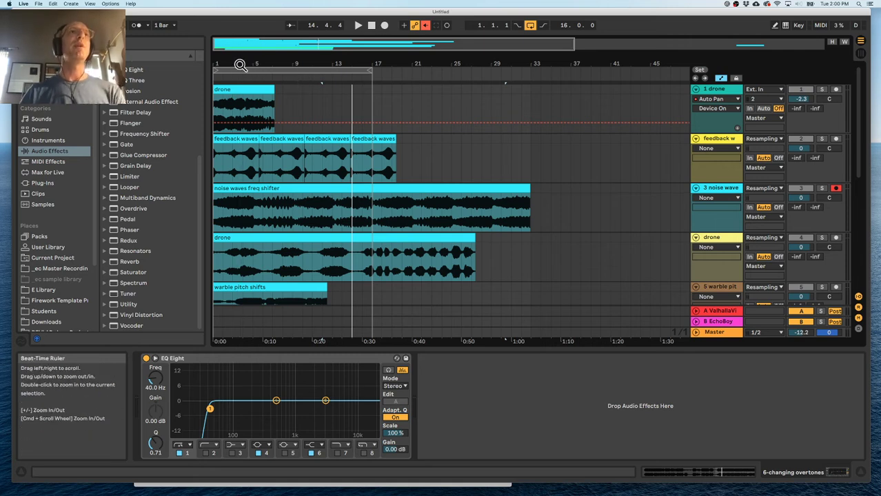
- Hide the device view, duplicate the drone clip on the first track twice and trim the last copy at bar 17
left_click(273, 102)
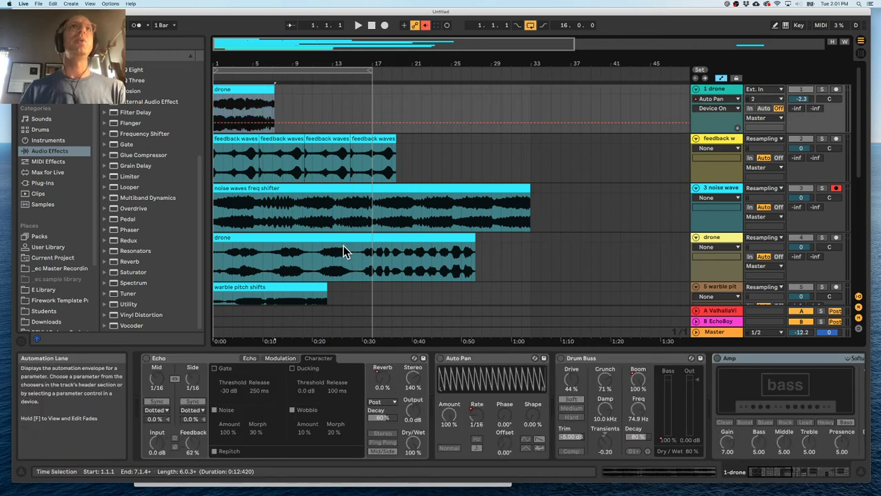
double_click(403, 350)
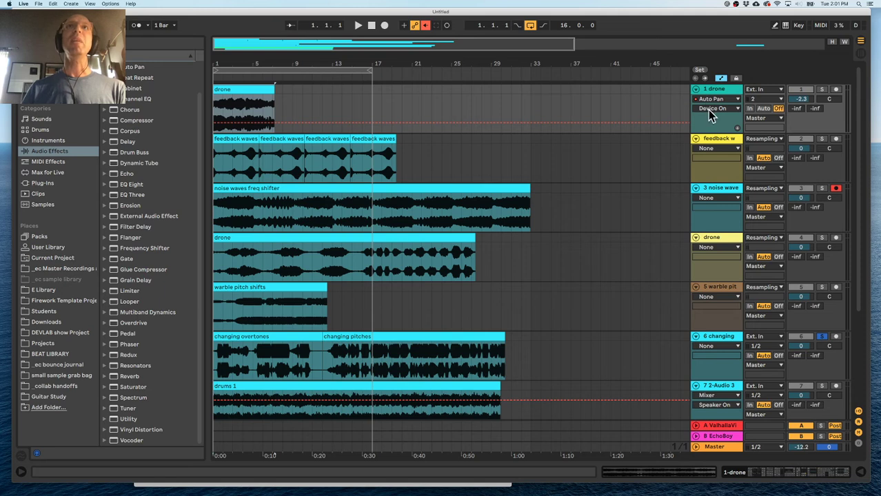
left_click_drag(221, 64, 213, 64)
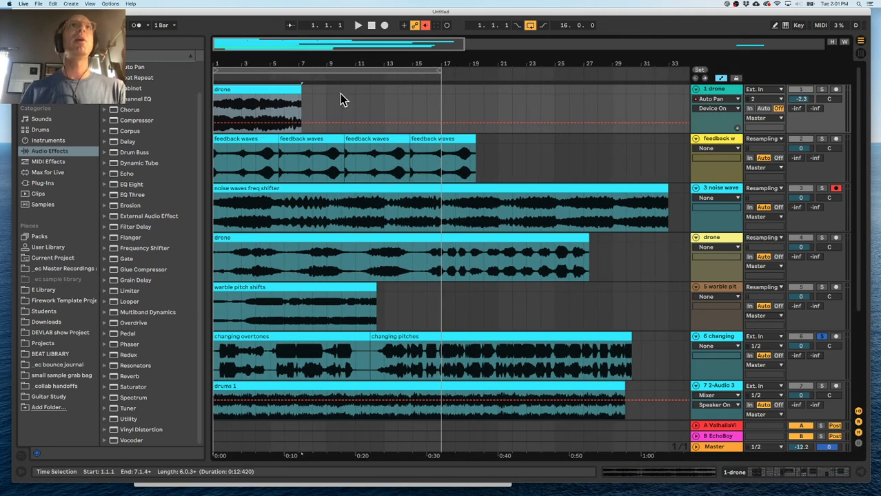
key("super+d")
key("super+d")
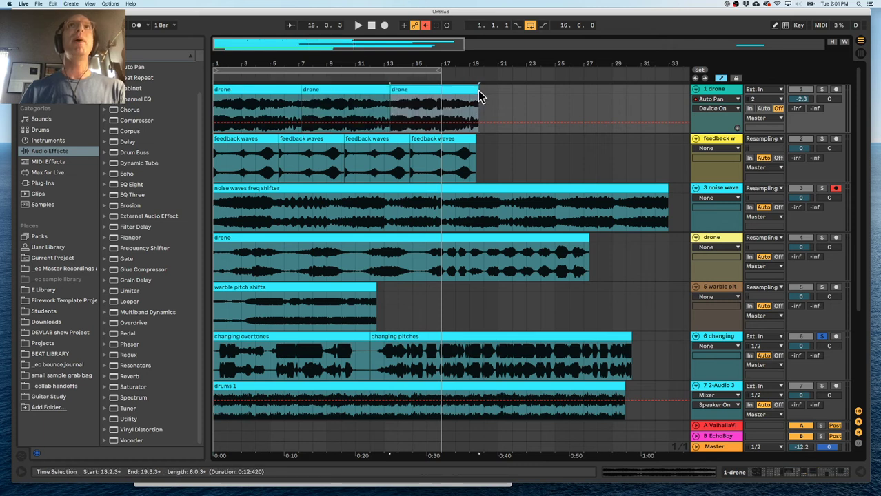
left_click_drag(479, 94, 443, 104)
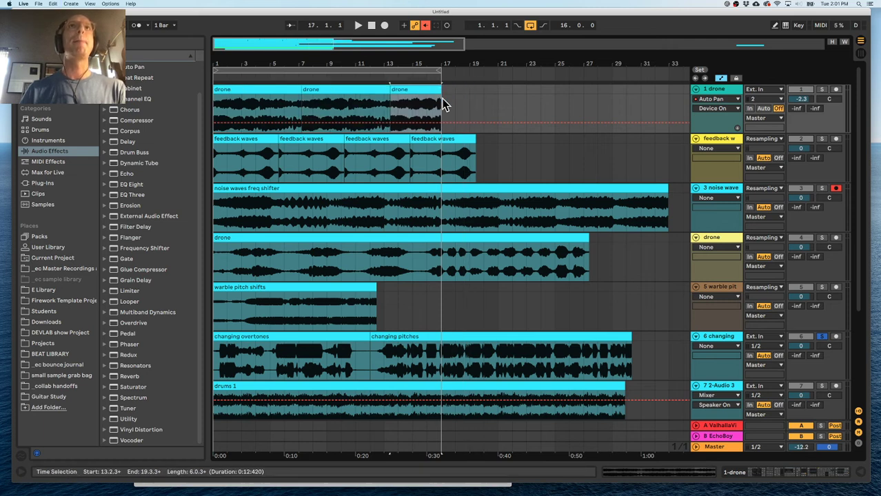
left_click(372, 289)
left_click_drag(301, 297, 363, 297)
left_click_drag(375, 301, 377, 301)
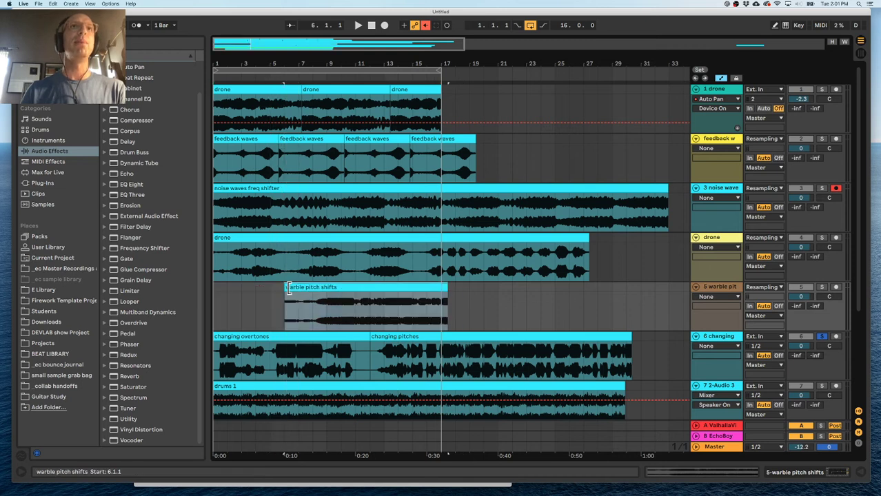
left_click_drag(304, 287, 235, 288)
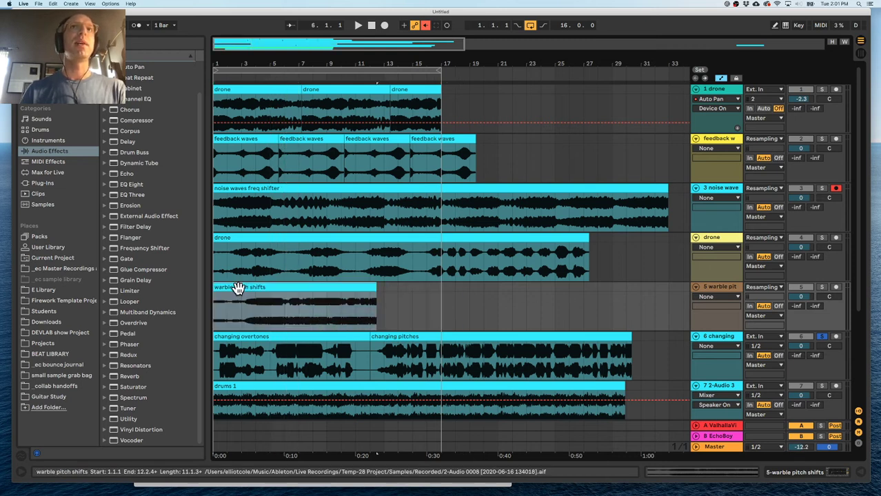
- Duplicate the warble pitch shifts clip and trim the copy at bar 17
key("super+d")
left_click_drag(540, 293, 441, 293)
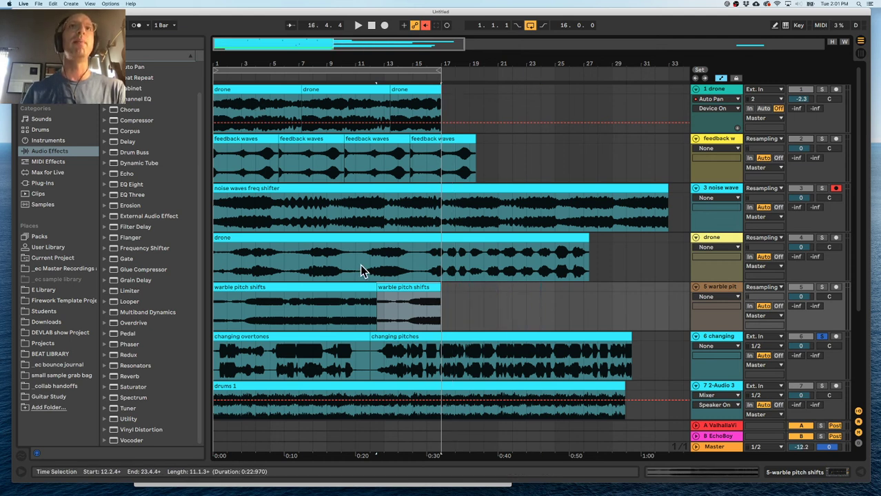
- Insert an audio track below the changing overtones track and move the changing pitches clip onto it at bar 1
scroll(360, 264, "down", 3)
left_click_drag(387, 230, 463, 245)
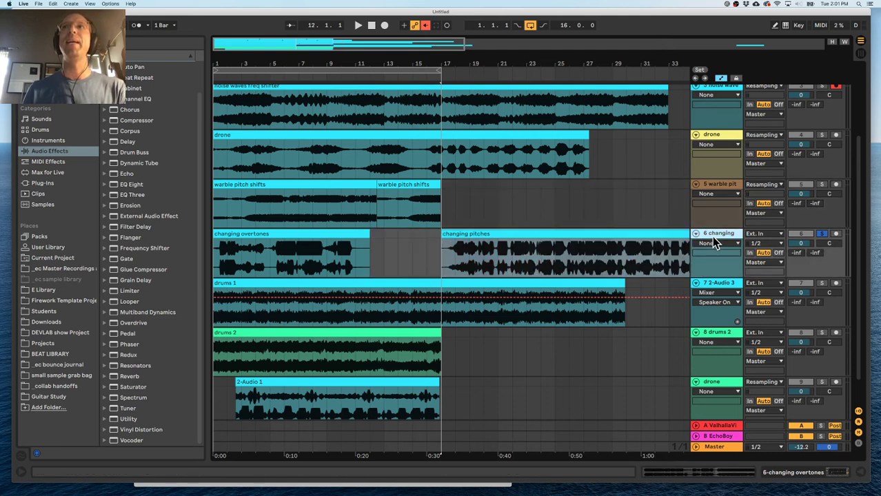
key("super+t")
left_click_drag(583, 246, 330, 293)
scroll(618, 340, "down", 2)
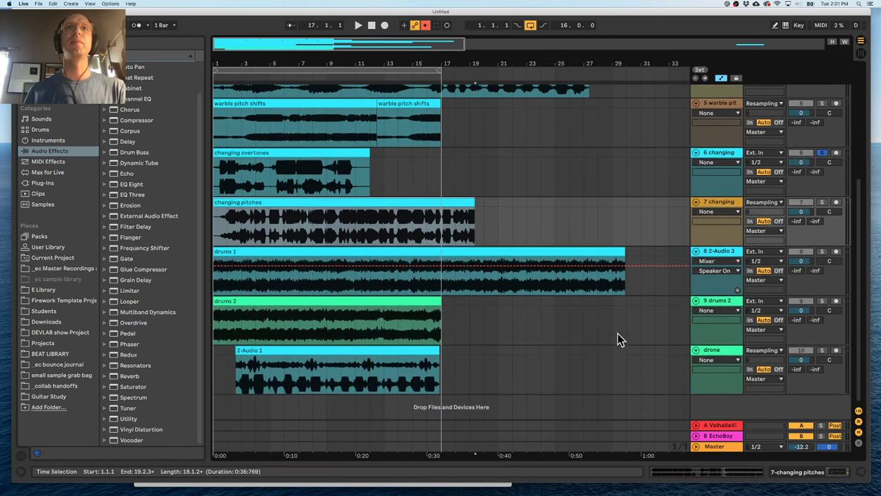
- Highlight short passages in the warble pitch shifts and noise waves freq shifter clips, and hide the automation lanes
scroll(624, 264, "up", 5)
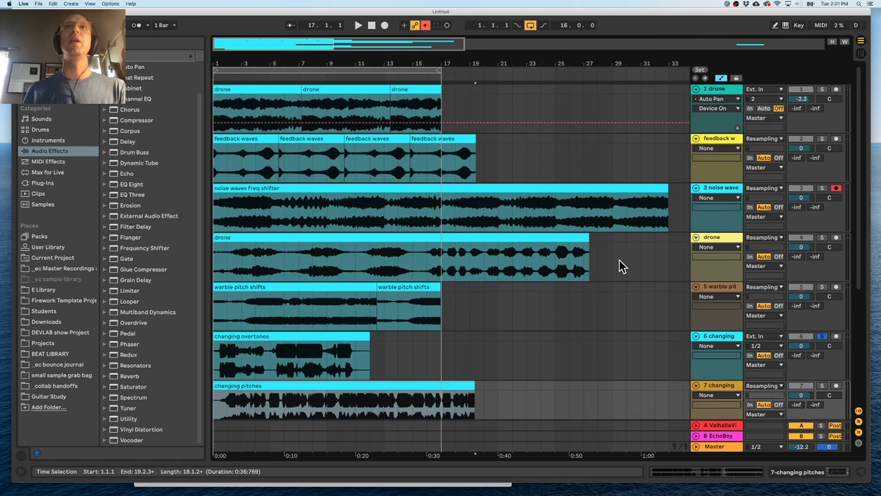
left_click(583, 237)
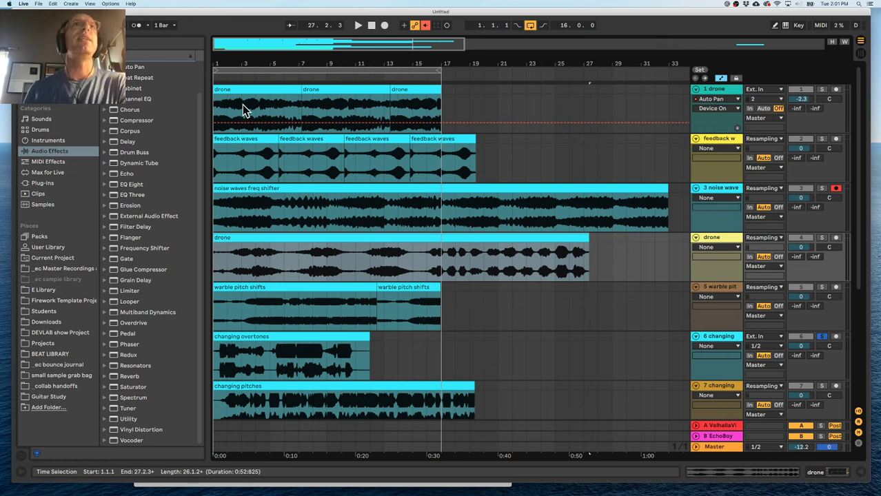
left_click_drag(216, 65, 216, 92)
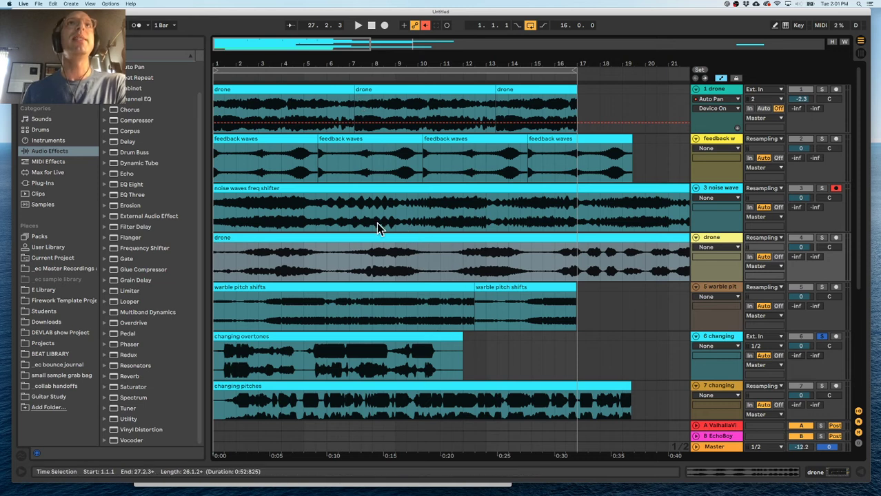
left_click(257, 261)
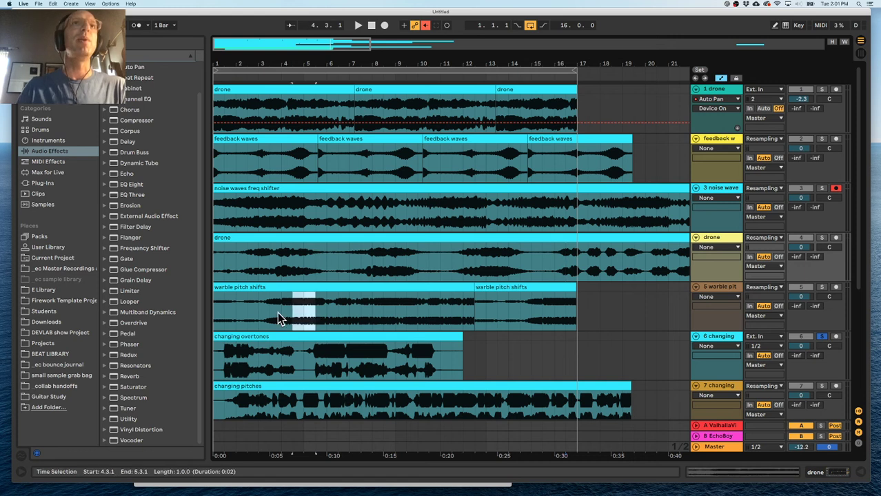
left_click_drag(297, 312, 196, 316)
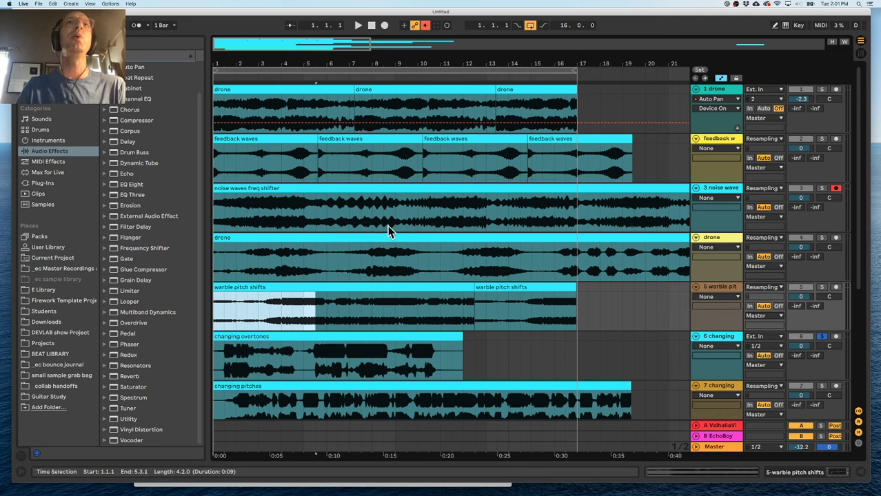
left_click_drag(478, 217, 487, 216)
left_click(497, 217)
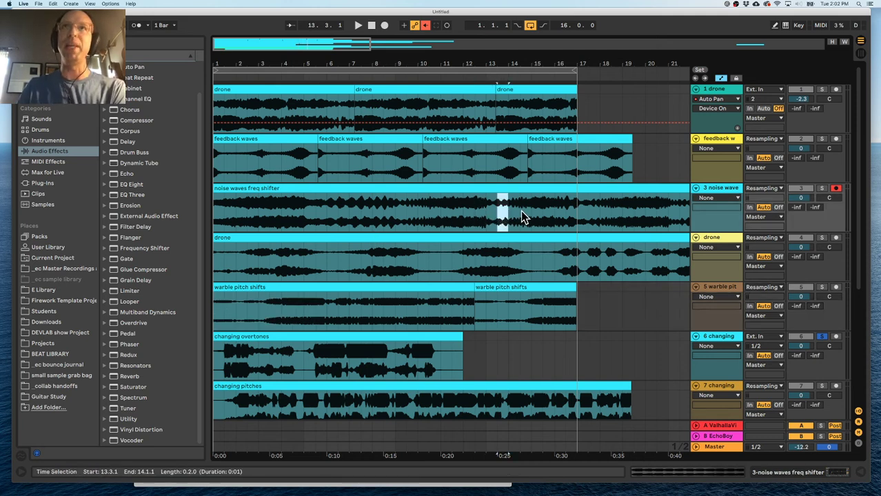
key("a")
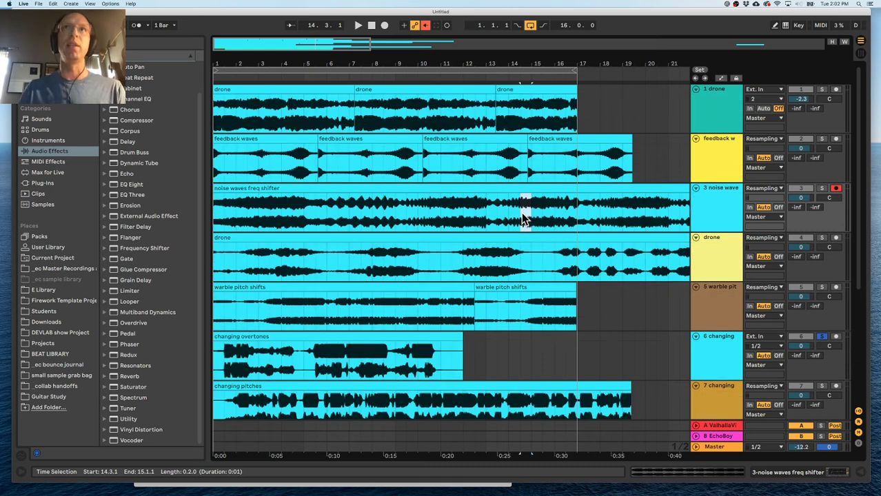
- Try cutting three half-bar gaps into the noise waves freq shifter clip between bars 14 and 17, and undo the cuts
key("Delete")
left_click_drag(542, 218, 554, 217)
key("Delete")
left_click(571, 217)
key("Delete")
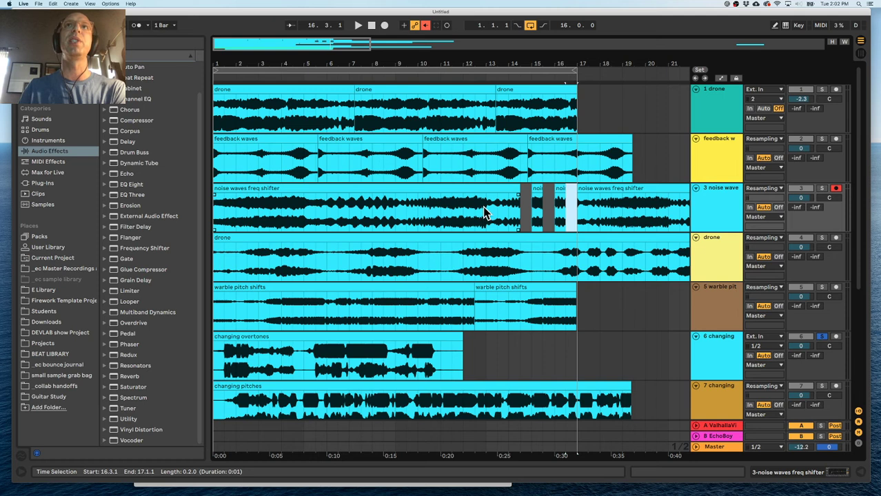
key("super+z")
key("super+z")
key("super+z")
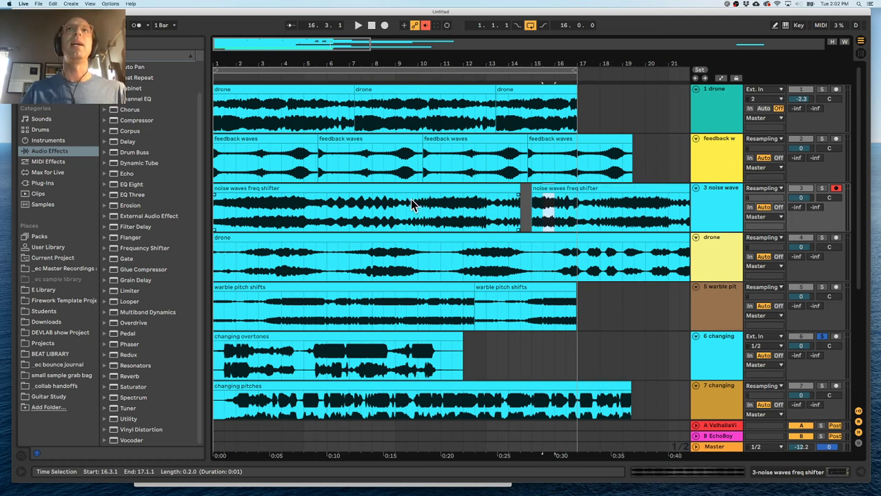
- Move the 2-Audio 1 clip on the bottom drone track to bar 1
scroll(397, 189, "down", 5)
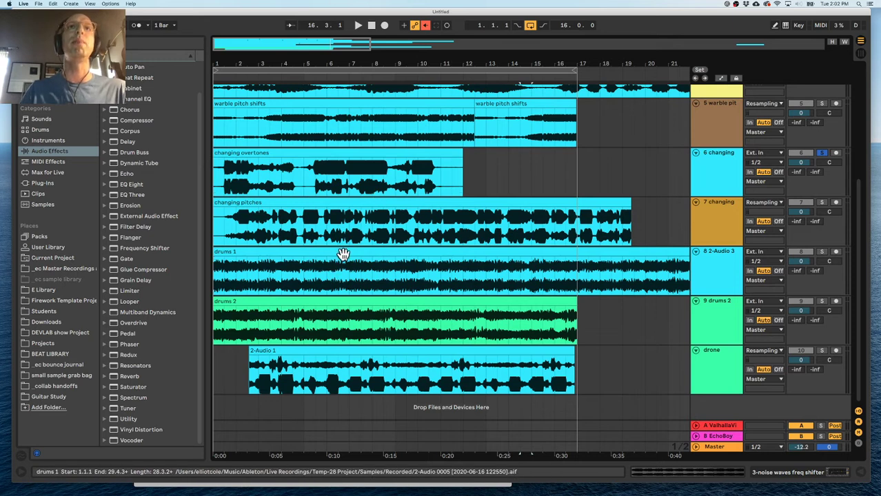
left_click_drag(260, 352, 242, 354)
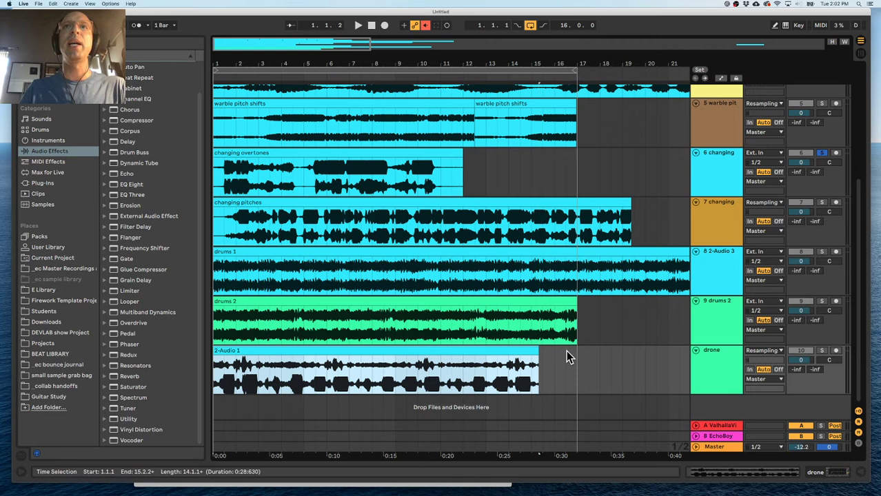
- Duplicate the 2-Audio 1 clip directly after itself, and extend the changing overtones clip to bar 17
key("super+d")
left_click_drag(245, 65, 358, 62)
left_click_drag(327, 150, 389, 157)
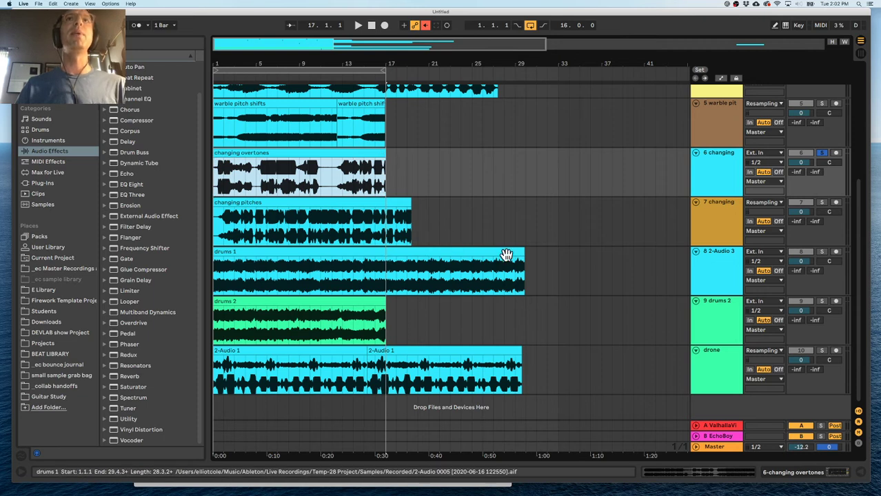
- Trim the drums 1 clip, the second 2-Audio 1 clip and the changing pitches clip to end at bar 17
left_click_drag(519, 249, 385, 271)
left_click_drag(522, 357, 382, 355)
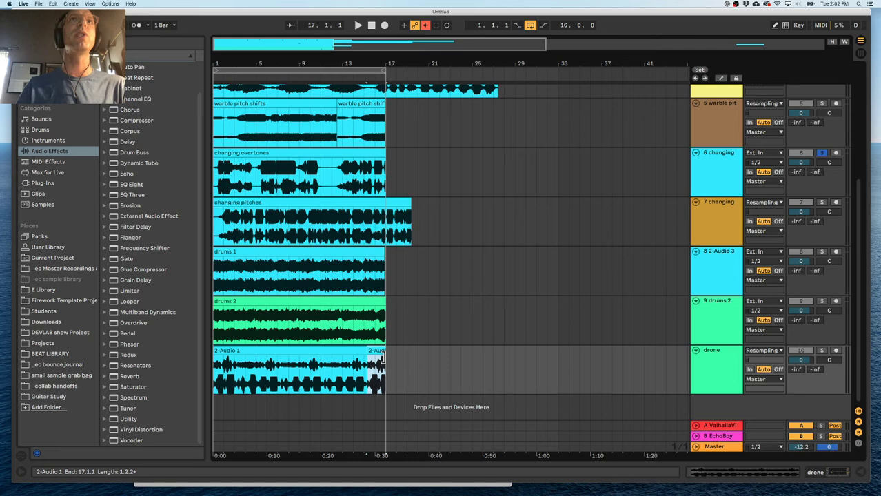
left_click_drag(404, 200, 384, 201)
- Try extending the drone clip on track 4, and lengthen the noise waves freq shifter clip to about bar 36
scroll(384, 203, "up", 5)
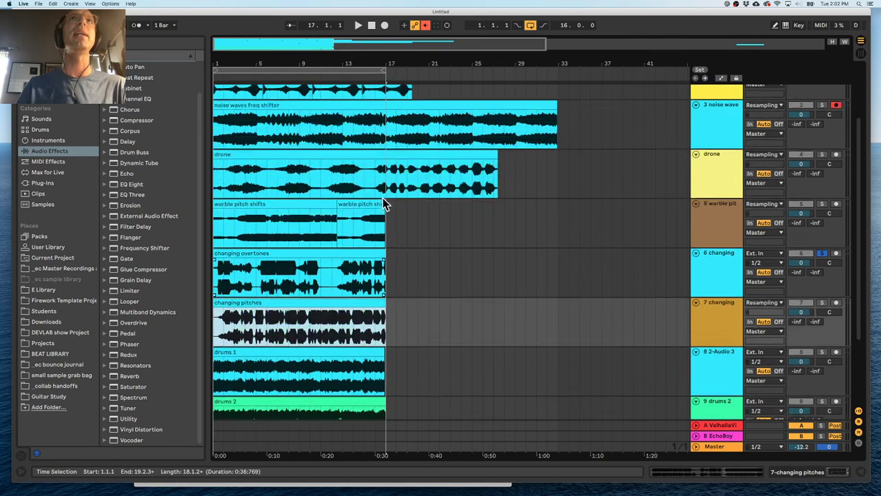
left_click_drag(492, 238, 597, 241)
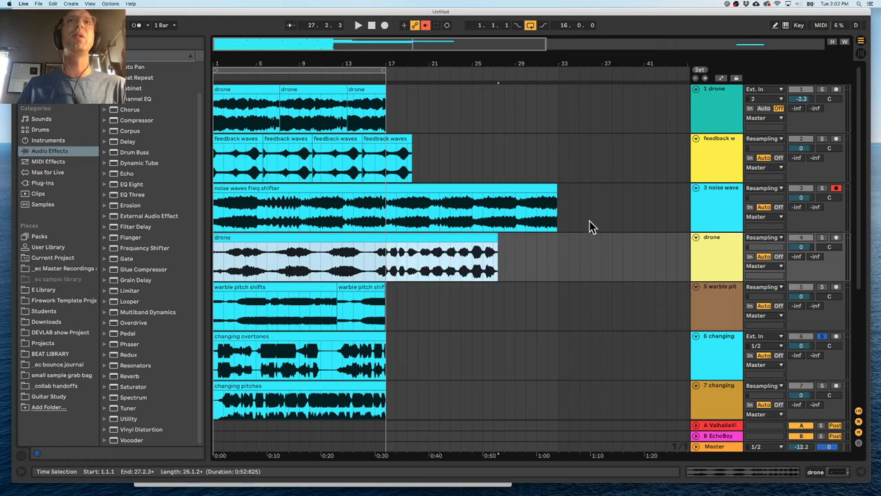
left_click_drag(552, 183, 586, 183)
left_click_drag(383, 64, 305, 64)
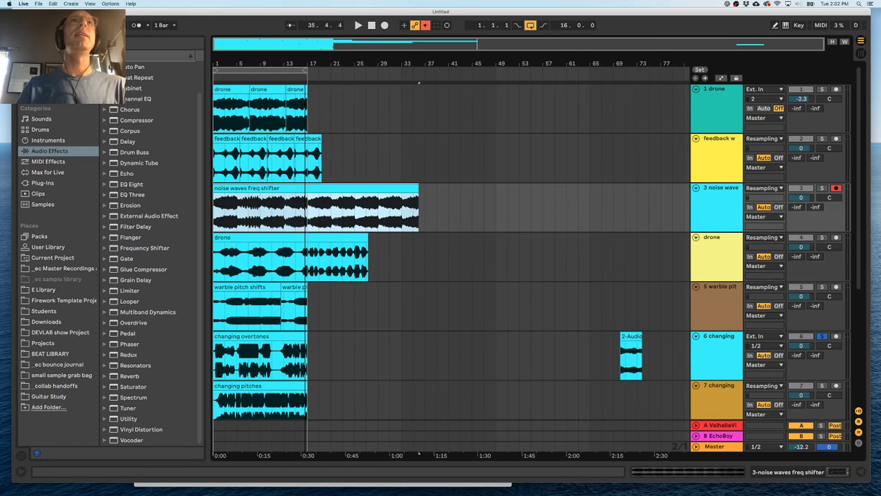
- Delete the stray 2-Audio clip near bar 70 on the changing overtones track
left_click(219, 90)
scroll(311, 306, "down", 5)
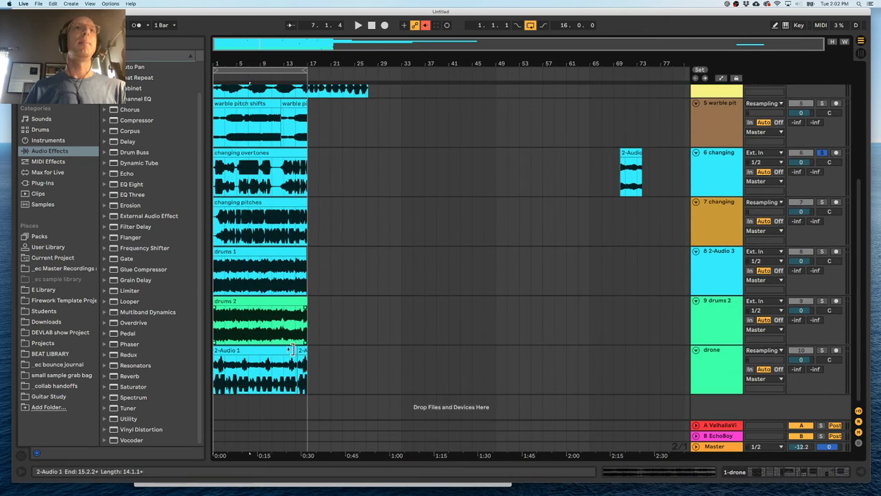
left_click(304, 362)
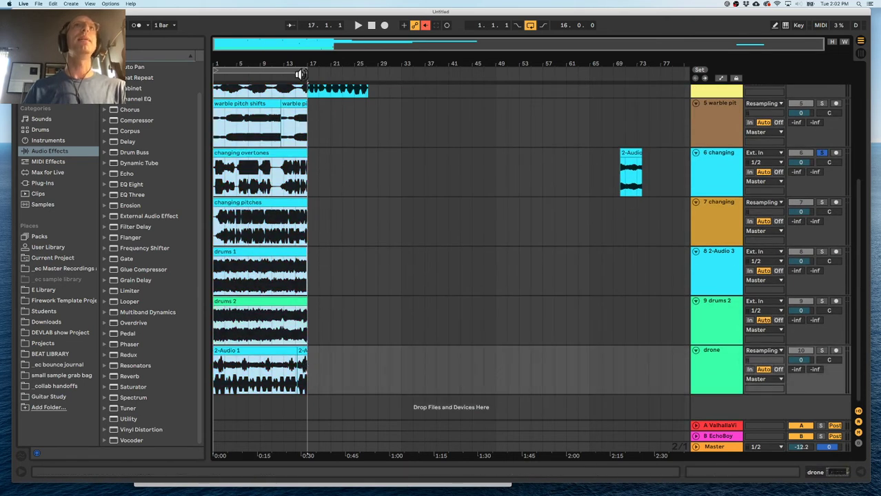
left_click_drag(624, 180, 652, 181)
key("Delete")
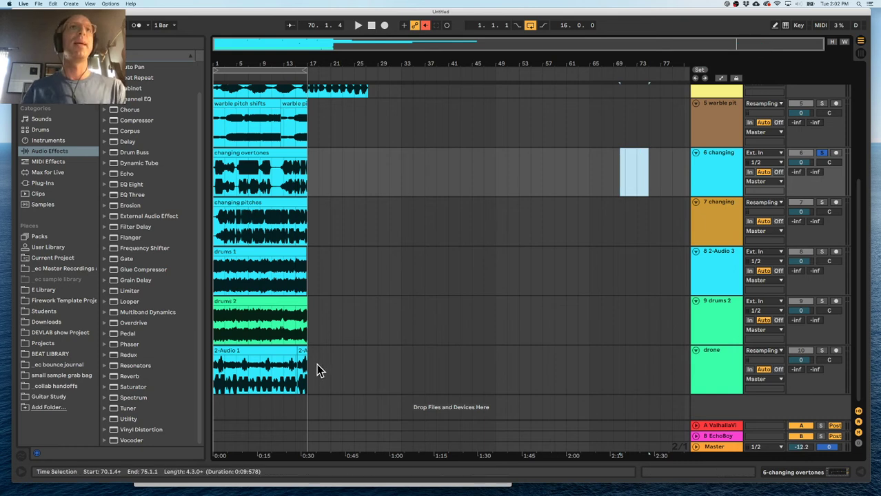
- Duplicate the first 16 bars of all tracks eight times, filling the arrangement to bar 145, and turn looping off
left_click_drag(308, 371, 171, 4)
scroll(258, 141, "up", 5)
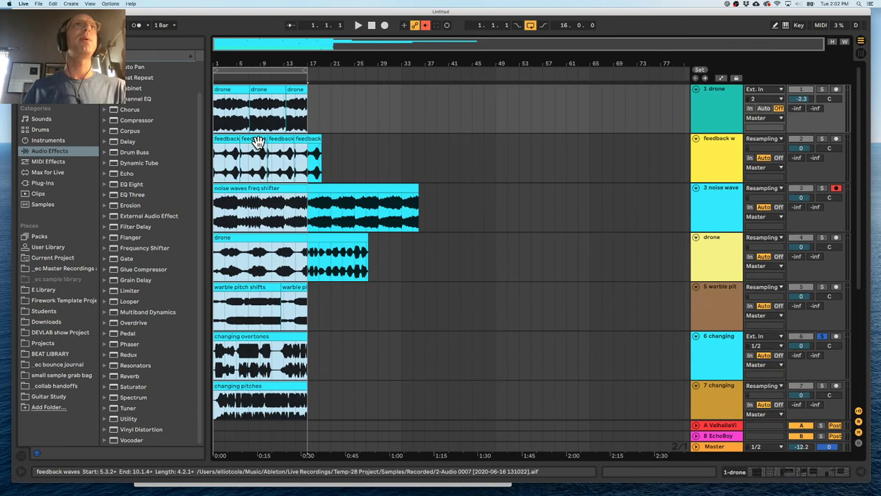
key("super+d")
key("super+d")
key("super+d")
key("super+d")
key("super+d")
key("super+d")
key("super+d")
key("super+d")
left_click_drag(346, 64, 505, 64)
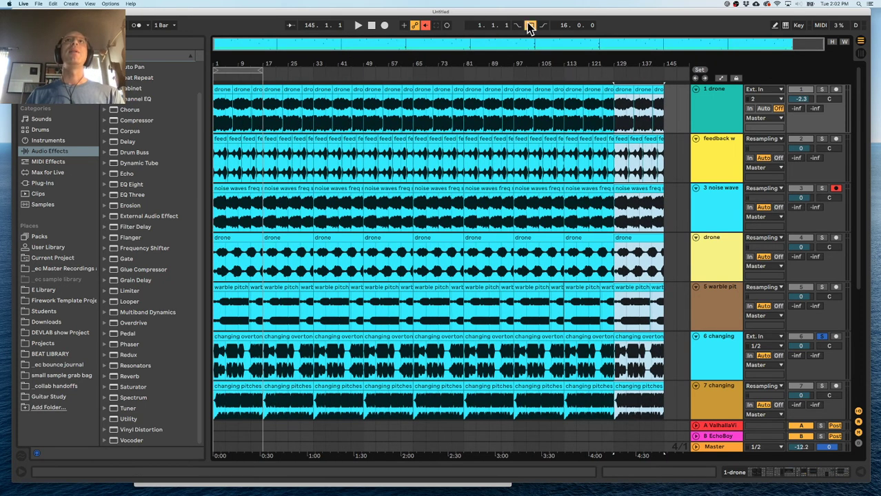
- Deactivate the clips in the first 48 bars on every track from the first drone down to drums 1
scroll(274, 153, "down", 5)
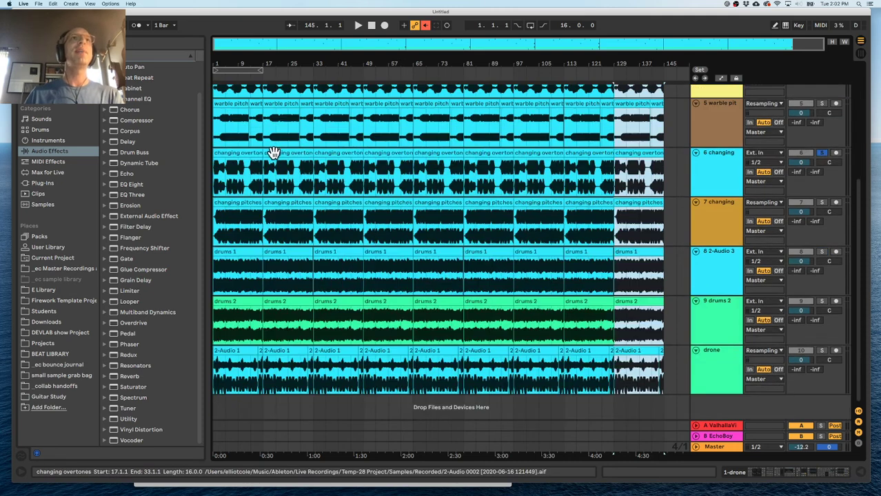
scroll(274, 152, "up", 5)
left_click(223, 91)
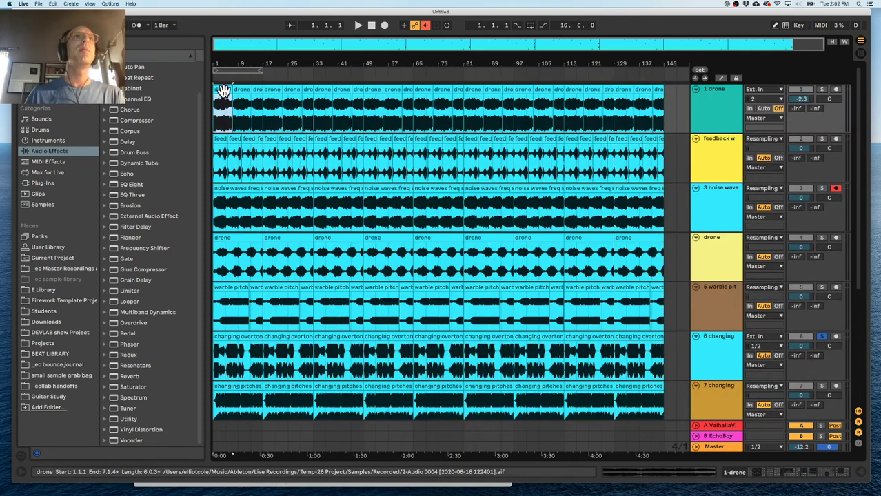
scroll(306, 280, "down", 4)
left_click(306, 281, "shift")
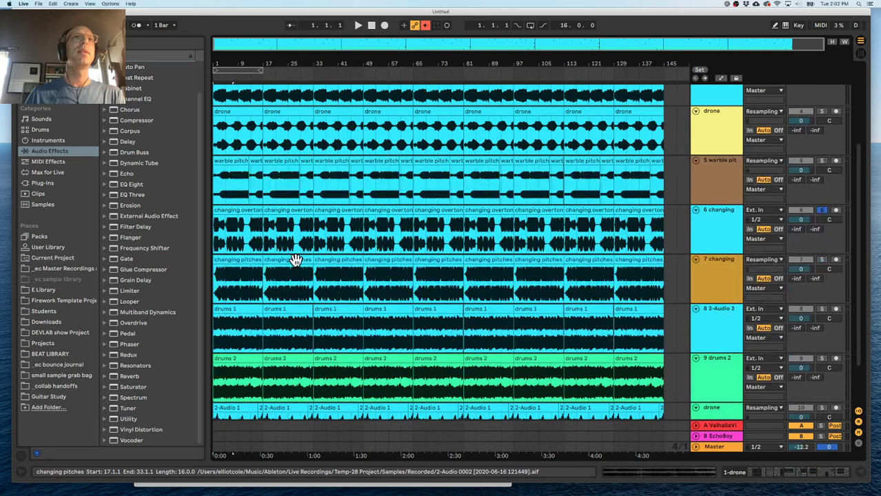
left_click(334, 310, "shift")
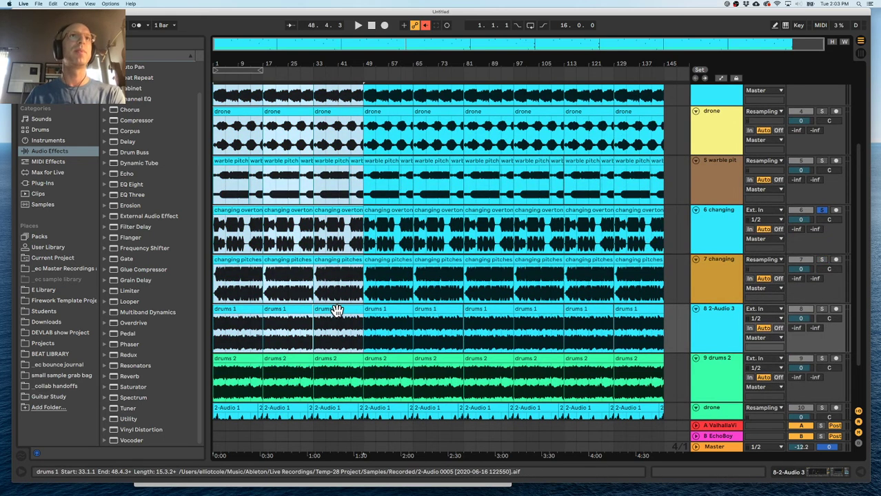
key("Delete")
- Deactivate all remaining clips in the arrangement
scroll(269, 373, "down", 2)
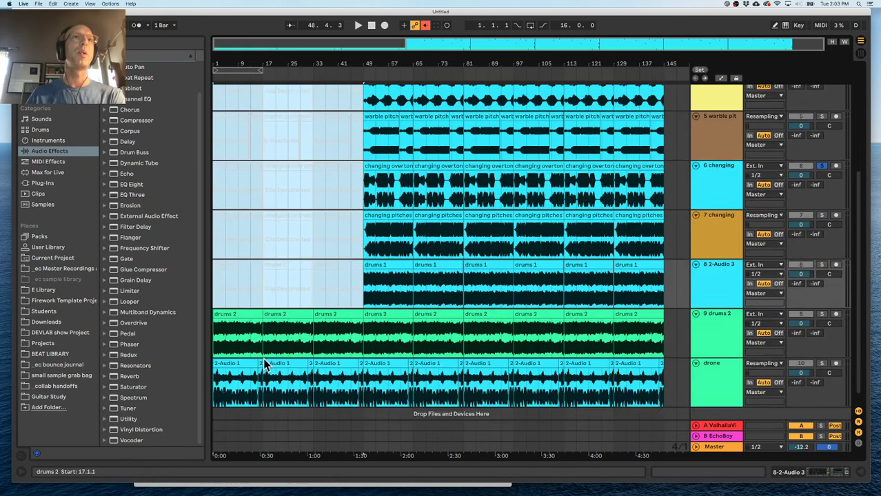
scroll(267, 352, "down", 1)
key("super+a")
scroll(273, 344, "up", 1)
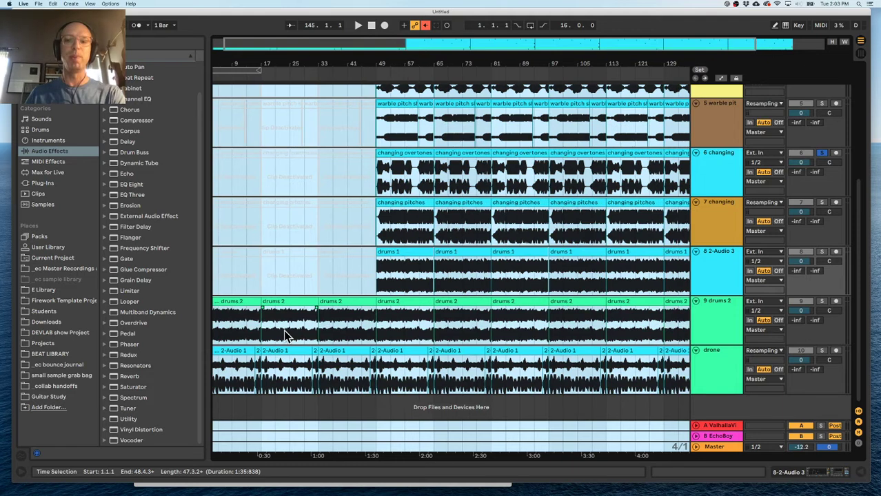
key("0")
left_click(278, 276)
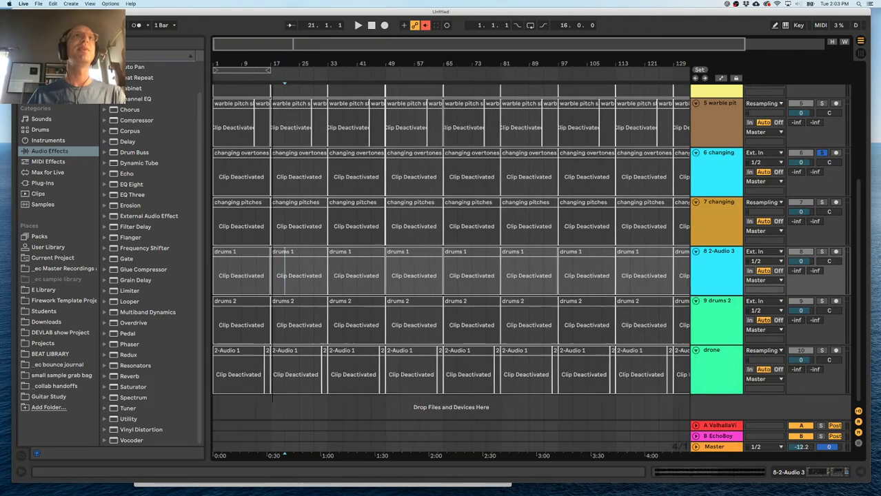
scroll(278, 275, "down", 2)
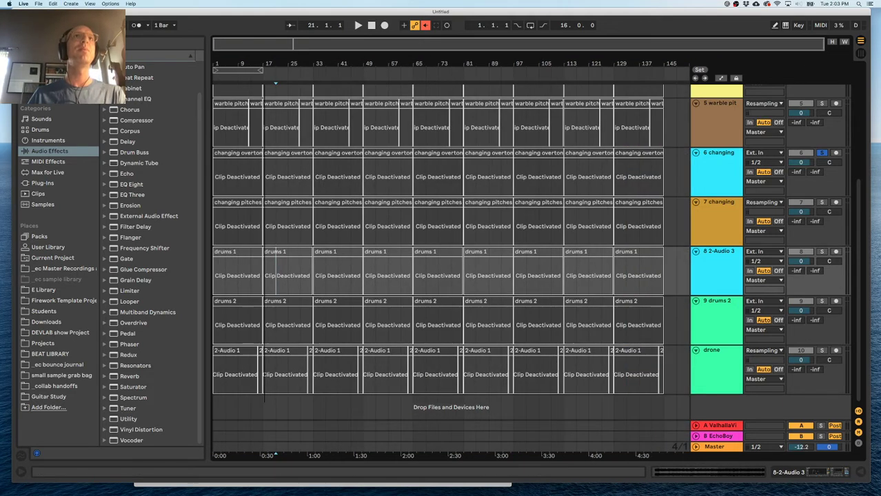
- Activate the drums 2 clips at bars 1 and 17 and the drums 1 clip at bar 17
left_click(238, 300)
key("0")
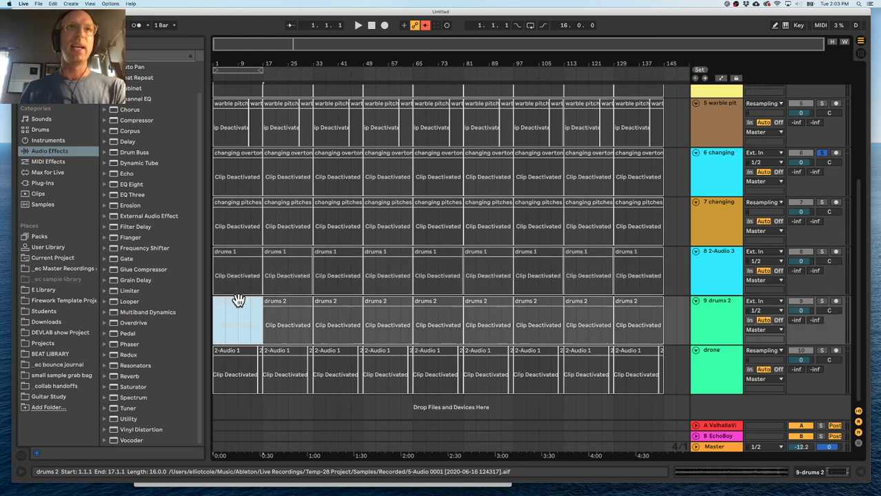
left_click(287, 252)
key("0")
left_click(287, 305)
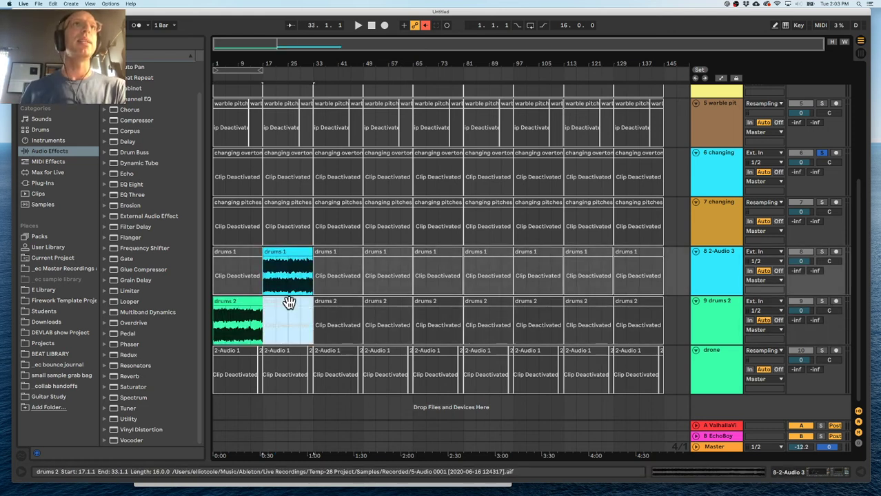
key("0")
- Play from bar 1 briefly, and deactivate the drums 2 clips at bars 1 and 17
left_click(214, 316)
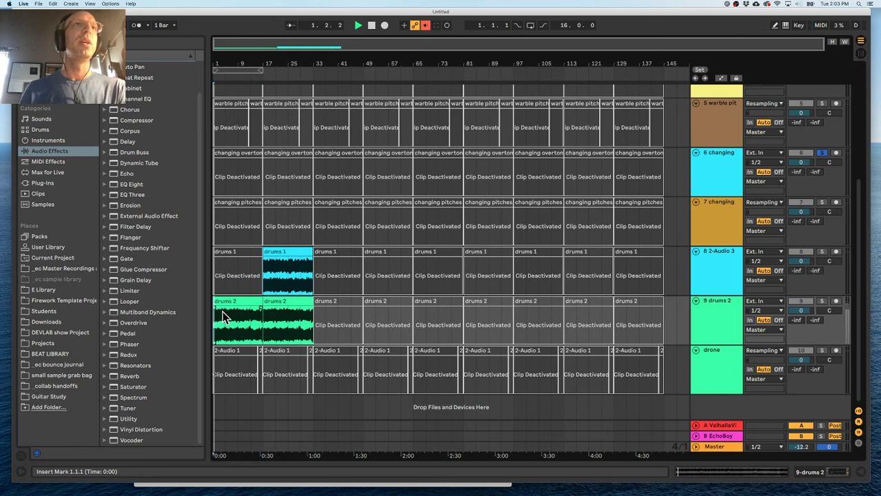
left_click(232, 305)
key("0")
left_click(285, 297)
key("0")
- Activate the feedback waves clips in the first 16 bars
scroll(262, 276, "up", 10)
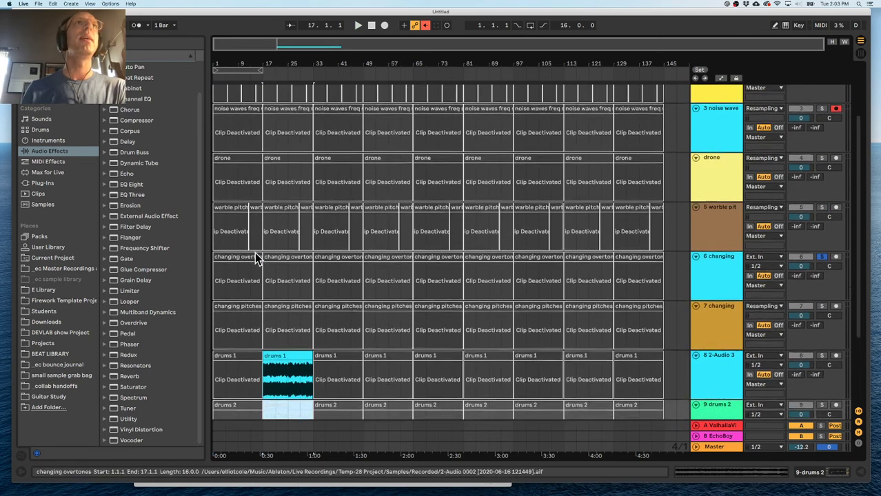
left_click(710, 160)
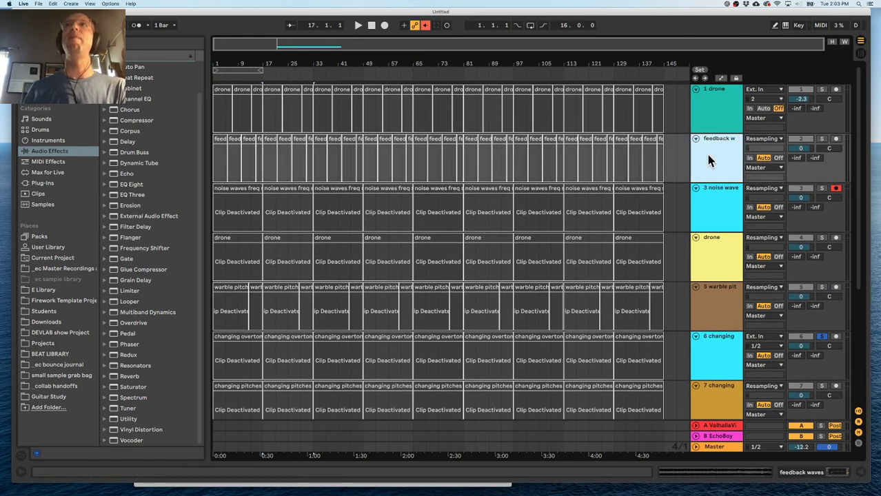
left_click(220, 140)
key("0")
left_click(232, 140)
key("0")
left_click(247, 140)
key("0")
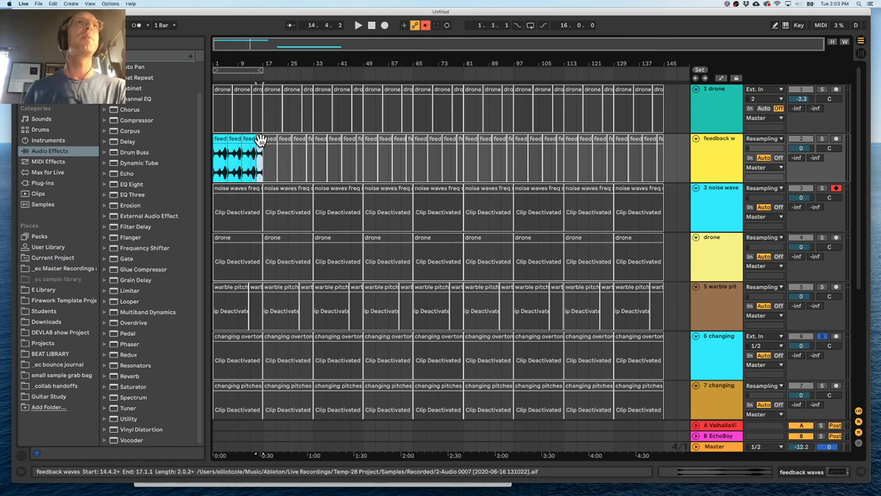
- Start playback from bar 1 with automation re-enabled, and unsolo the changing overtones track
left_click(359, 26)
key("space")
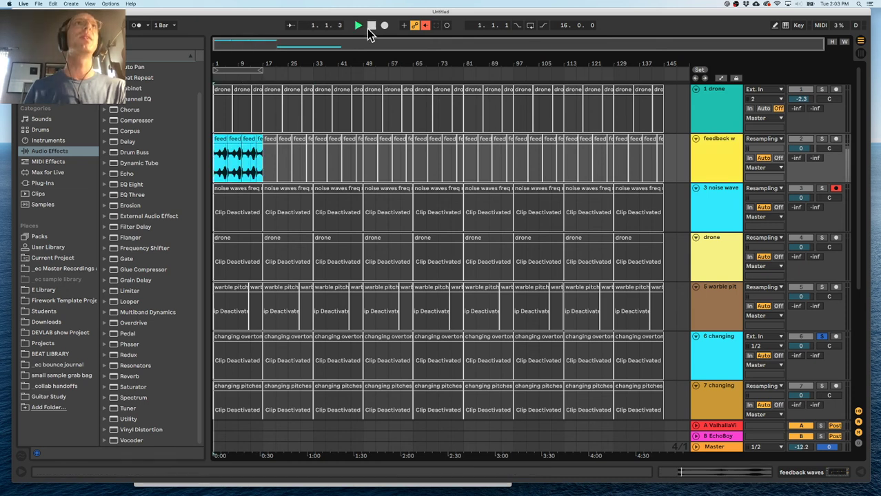
left_click(426, 27)
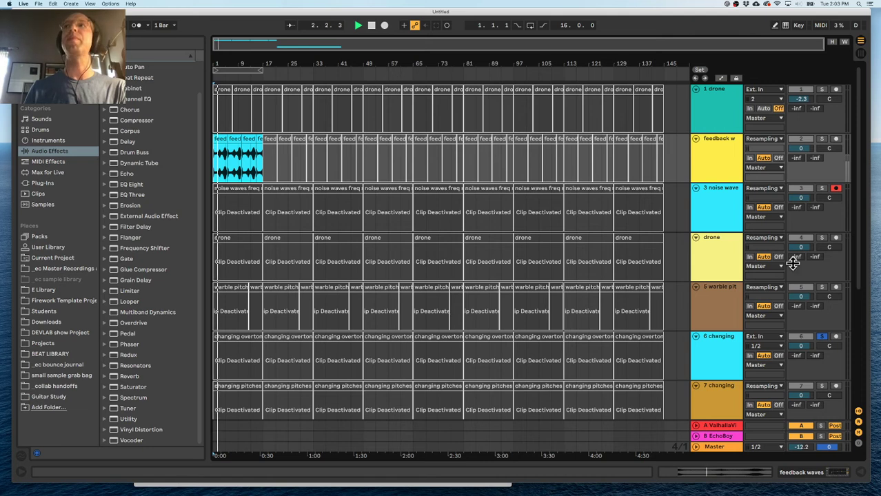
- Activate the feedback waves clips from bar 17 up to bar 117
left_click(268, 138)
left_click_drag(268, 138, 309, 140)
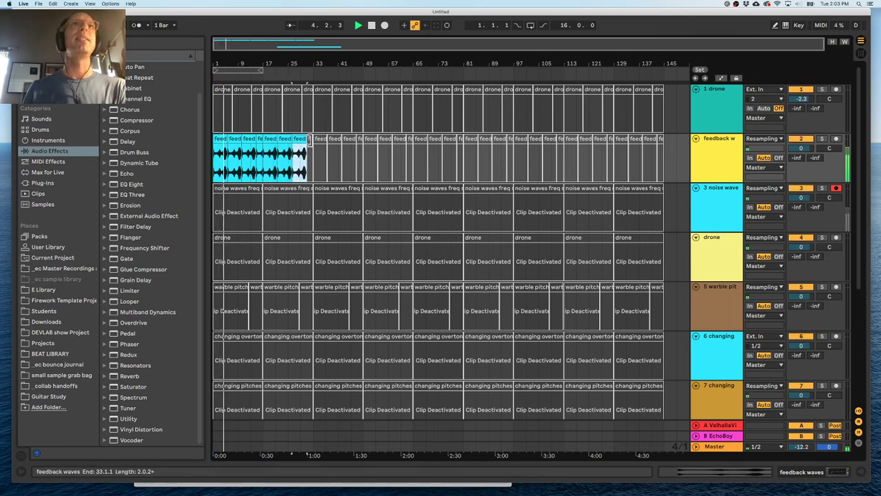
left_click_drag(578, 157, 187, 157)
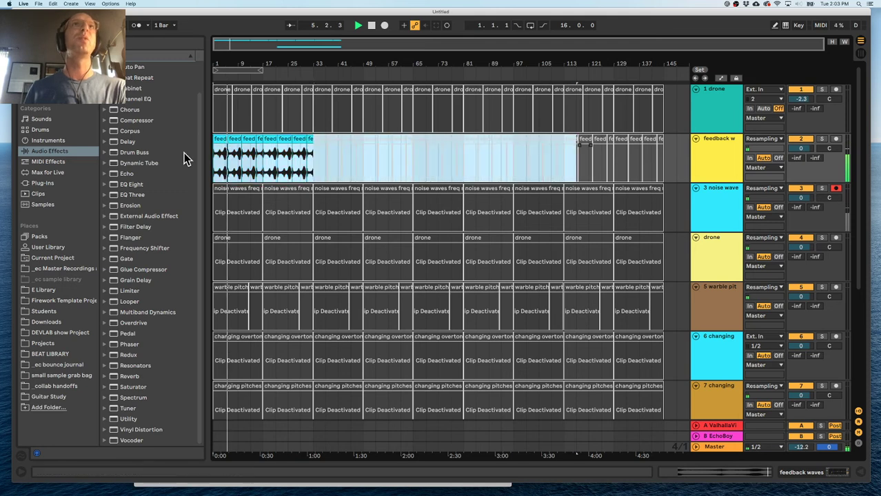
key("0")
- Activate the drums 1 and drums 2 clips at bar 33
scroll(268, 189, "down", 5)
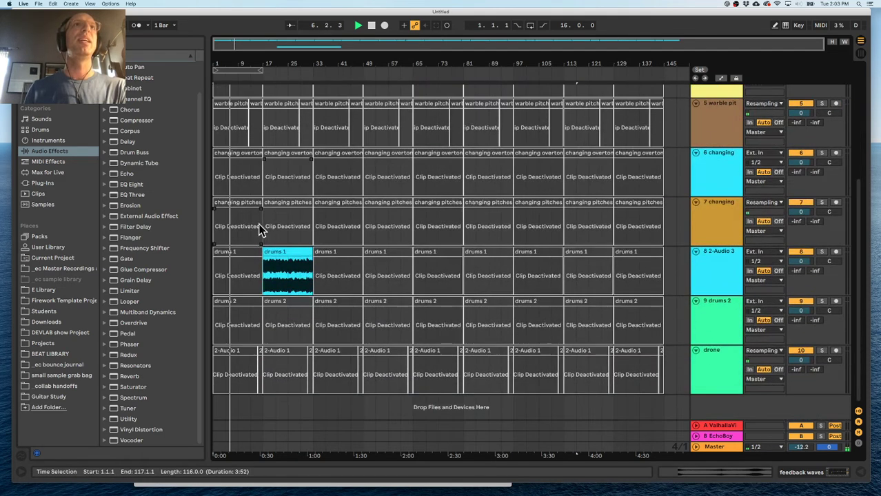
left_click(272, 250)
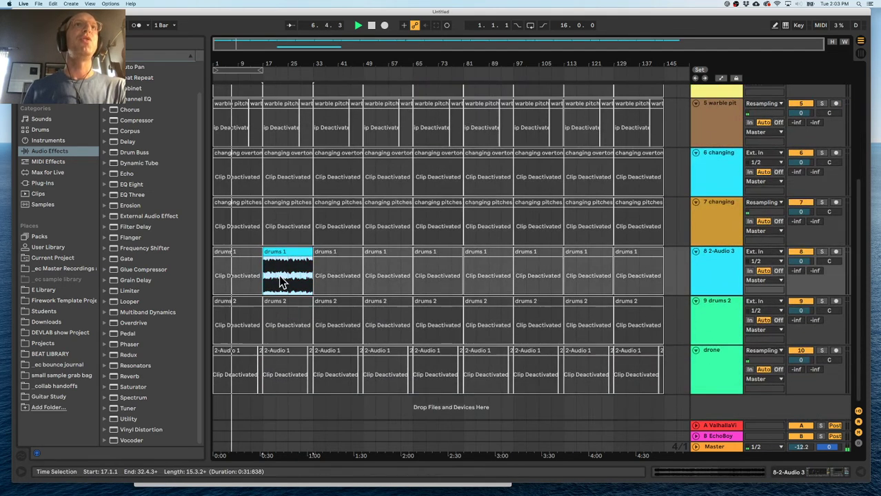
left_click(337, 304)
key("0")
left_click(320, 250)
key("0")
left_click(369, 253)
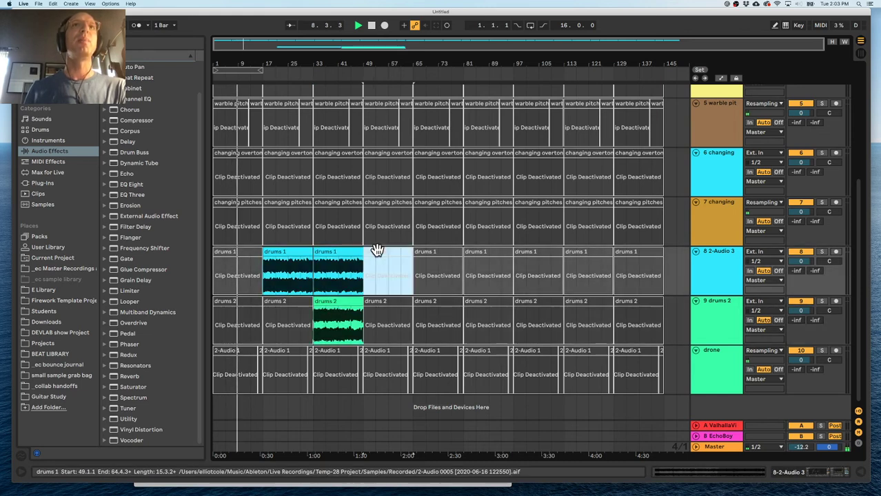
- Try activating the changing overtones clips at bars 17 and 33, and deactivate both again
left_click(382, 204)
left_click(377, 153)
left_click(288, 153)
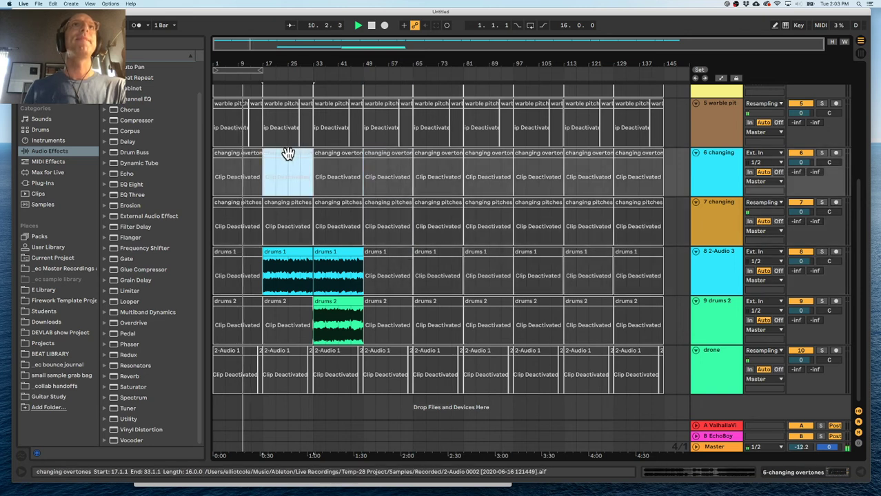
key("0")
left_click(332, 153)
key("0")
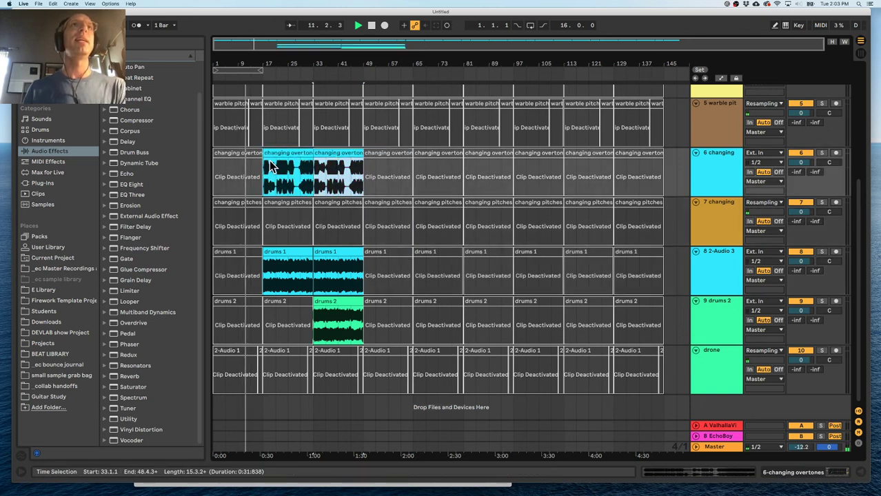
left_click(289, 153)
key("0")
left_click(335, 154)
key("0")
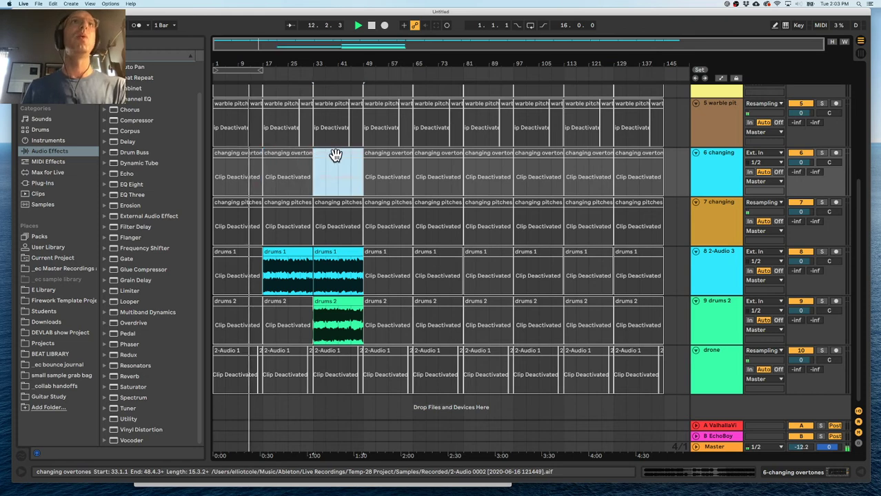
scroll(297, 229, "up", 5)
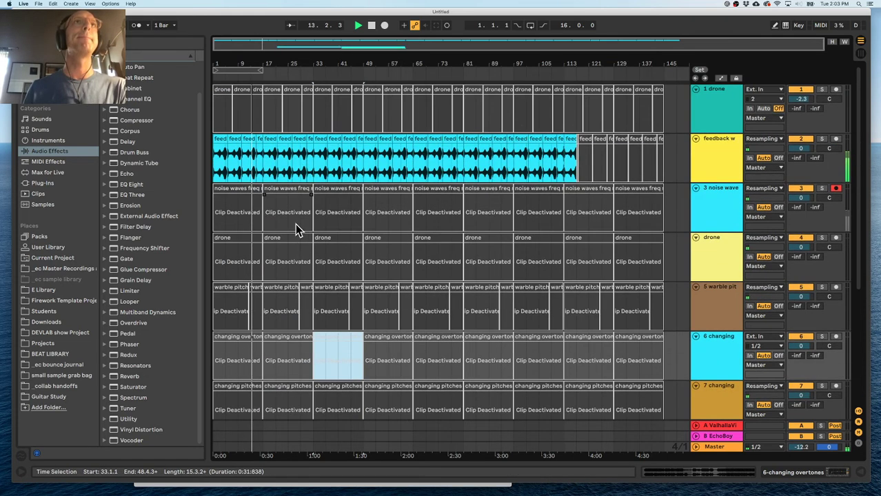
- Activate the track 1 drone clips from bar 17 to bar 49 and fade in the first one up to bar 23
left_click(273, 96)
key("0")
left_click_drag(292, 90, 359, 89)
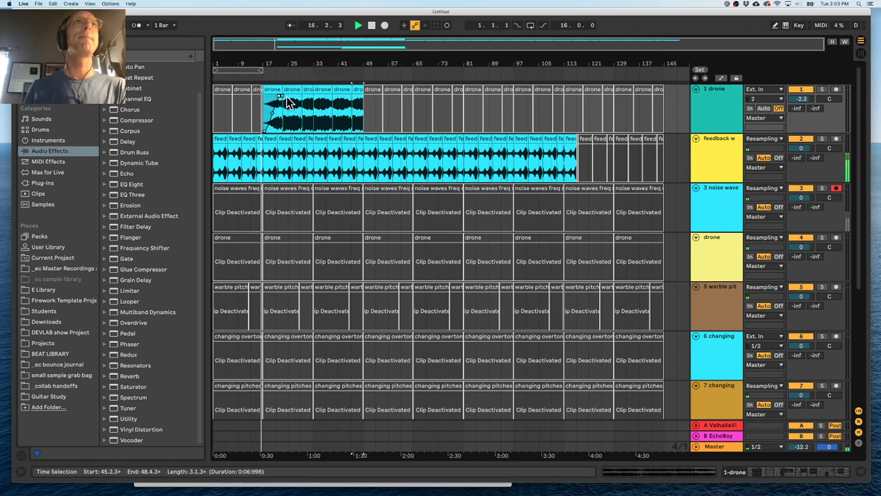
left_click(294, 92)
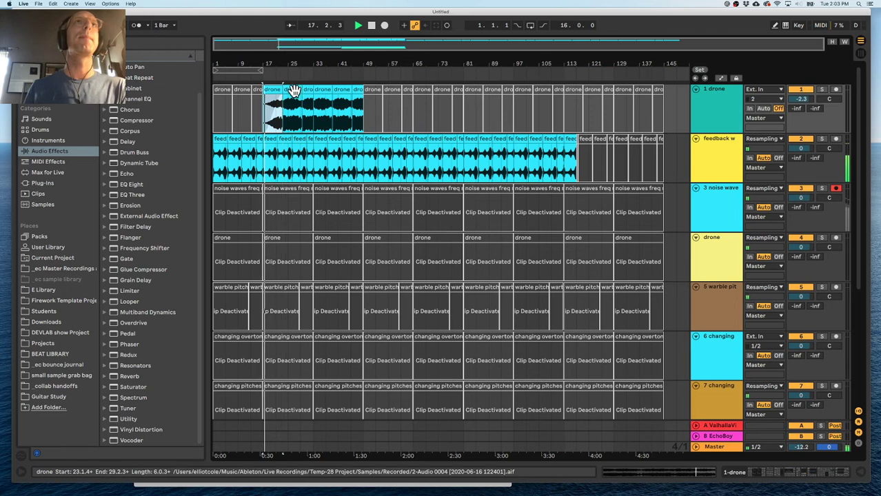
- Activate the changing pitches clip at bar 33, and open the details of the first active track 1 drone clip
scroll(325, 207, "down", 5)
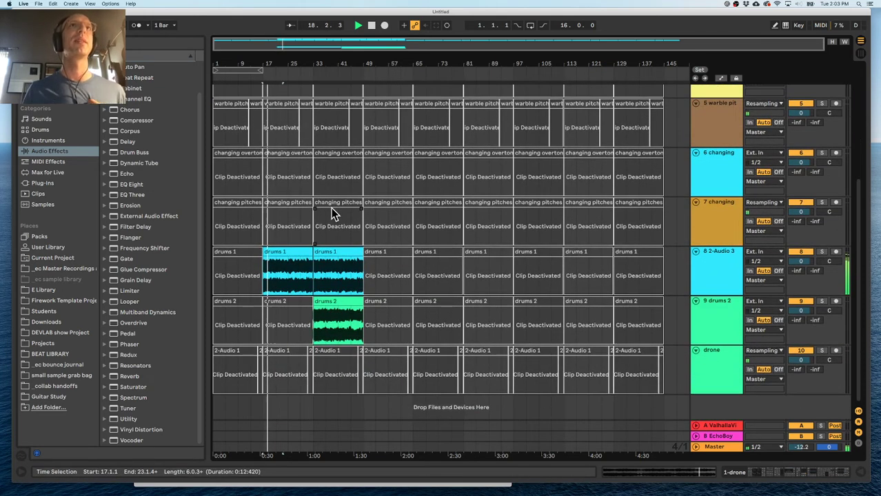
left_click(328, 214)
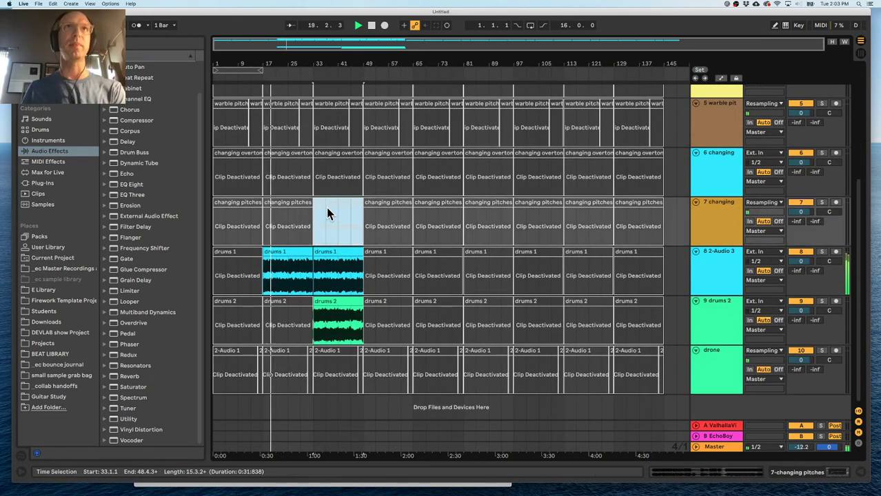
key("0")
scroll(328, 229, "up", 5)
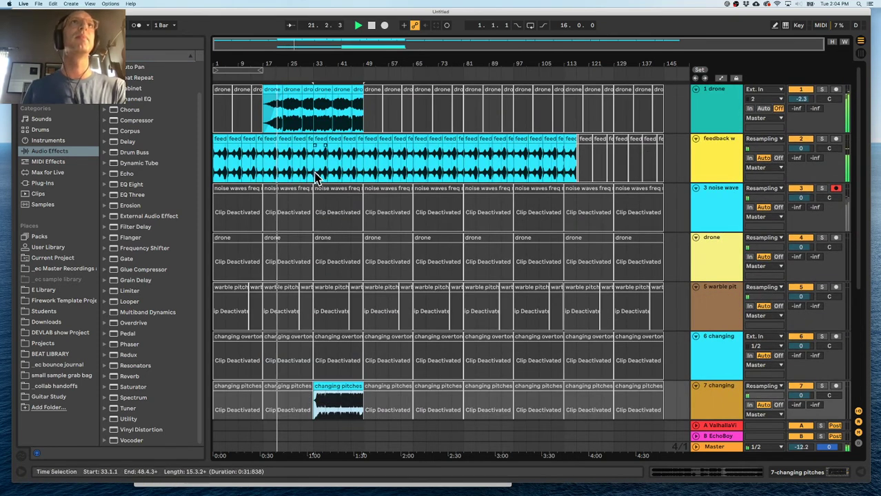
double_click(276, 89)
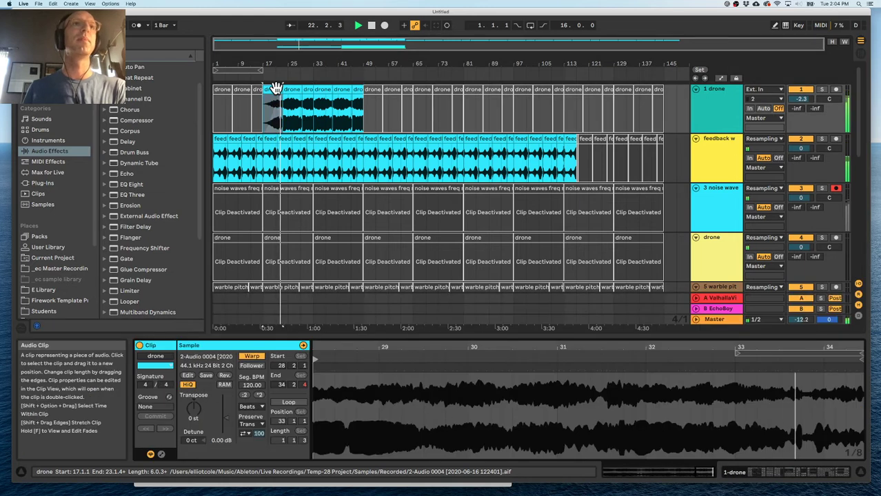
left_click_drag(275, 88, 286, 88)
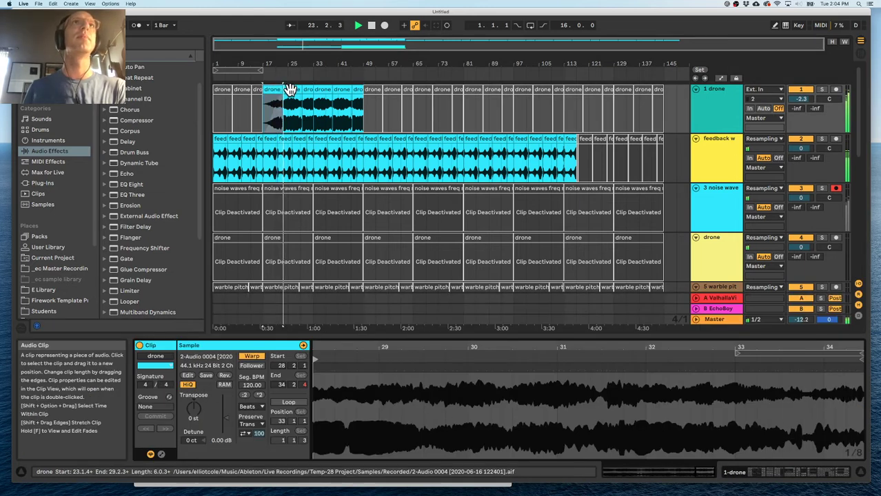
- Activate the track 4 drone clip at bar 33
scroll(312, 157, "down", 6)
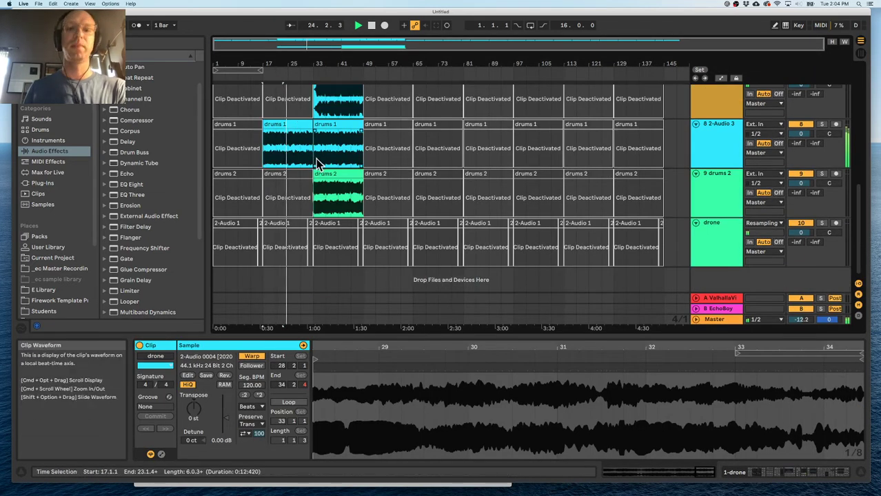
scroll(316, 158, "up", 5)
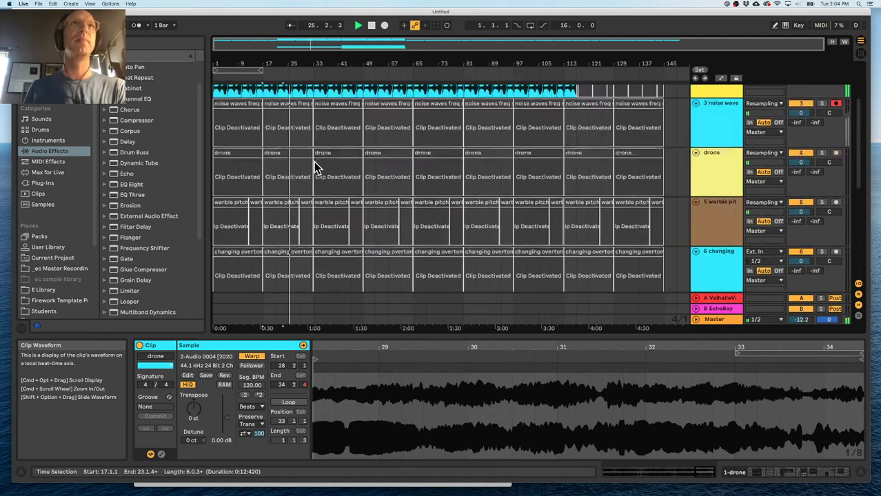
scroll(317, 169, "up", 2)
left_click(329, 206)
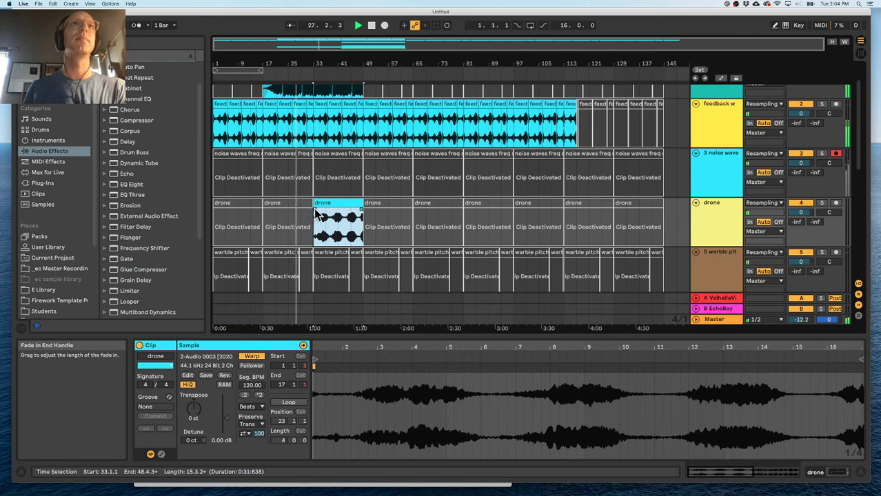
- Activate the track 4 drone clip at bar 17 and move its crossfaded boundaries to about bars 23 and 43
left_click_drag(315, 201, 346, 215)
left_click(309, 200)
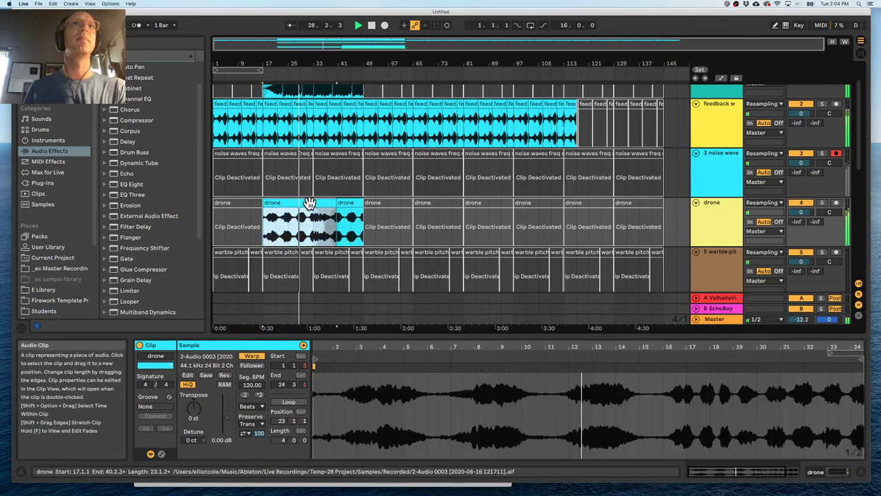
left_click_drag(363, 206, 373, 205)
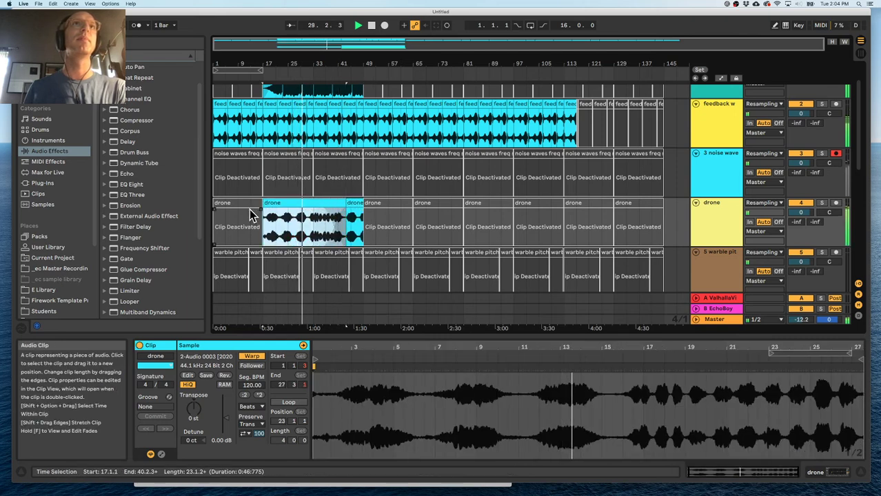
left_click_drag(264, 211, 280, 210)
left_click(248, 205)
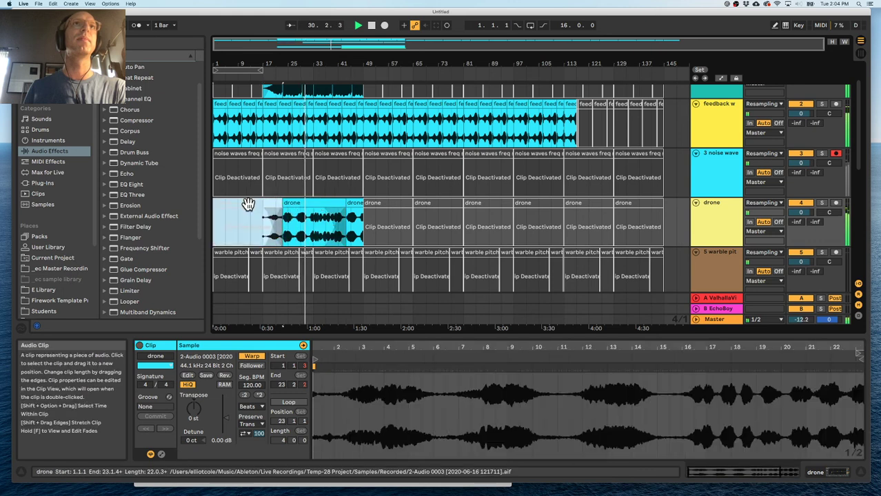
- Activate the changing overtones clip at bar 49
scroll(348, 169, "down", 5)
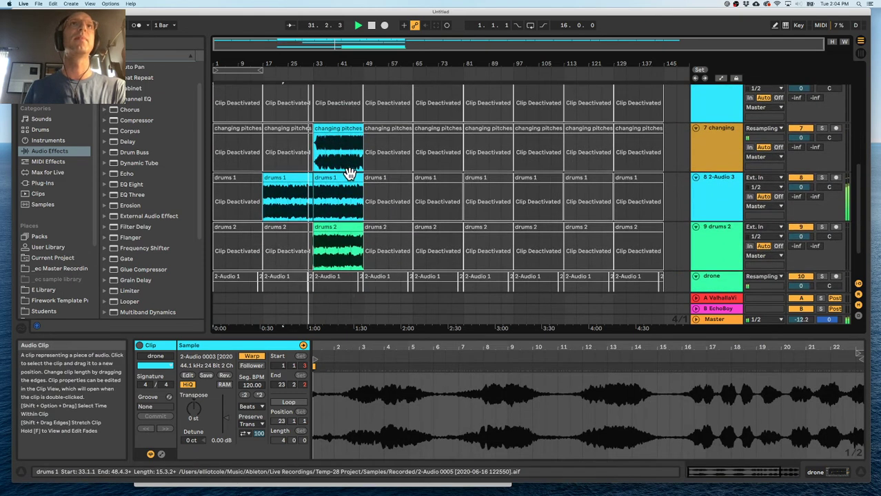
scroll(363, 162, "down", 2)
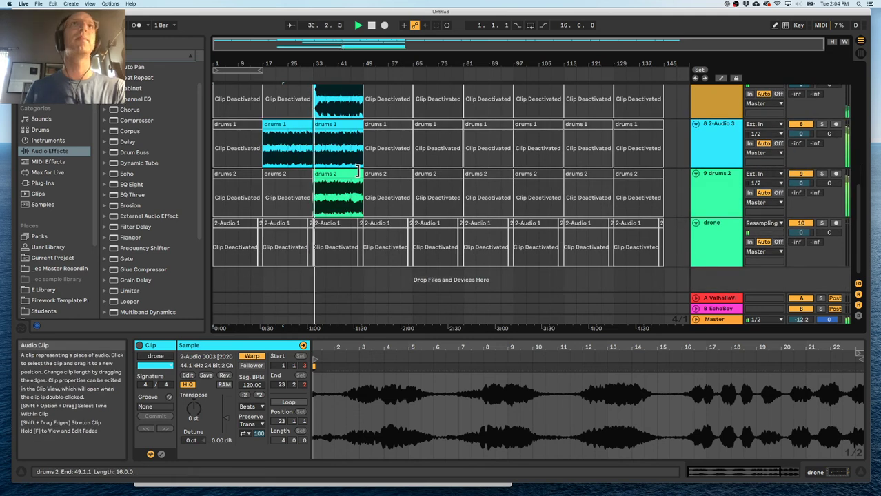
scroll(370, 217, "up", 5)
left_click(381, 221)
key("0")
- Activate the drums 1 and drums 2 clips at bar 49
scroll(389, 216, "down", 3)
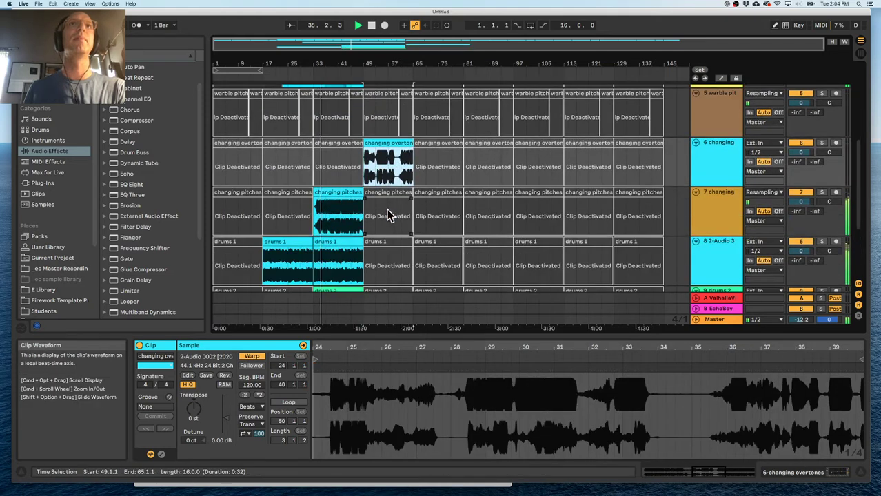
left_click(384, 242)
key("0")
scroll(392, 239, "down", 4)
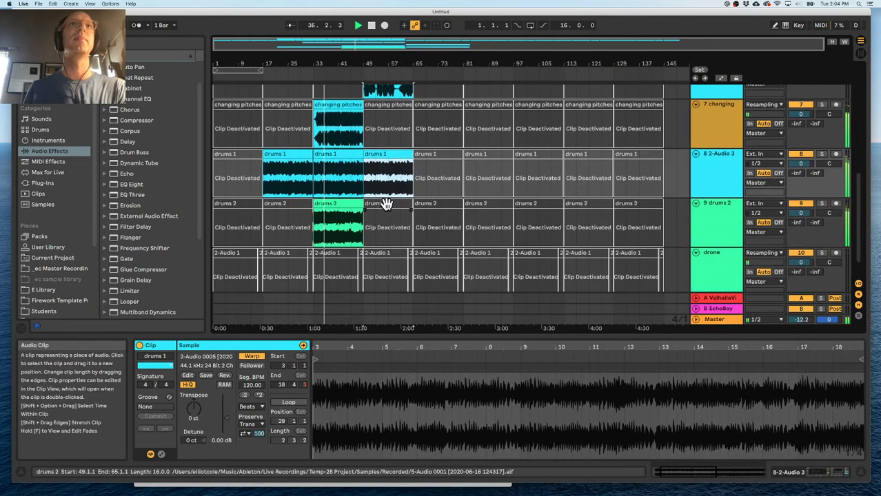
left_click(387, 204)
key("0")
- Examine the opening bars of the changing pitches clip at bar 33 up close and audition bar 34
scroll(390, 215, "up", 3)
scroll(389, 215, "up", 3)
scroll(353, 250, "down", 3)
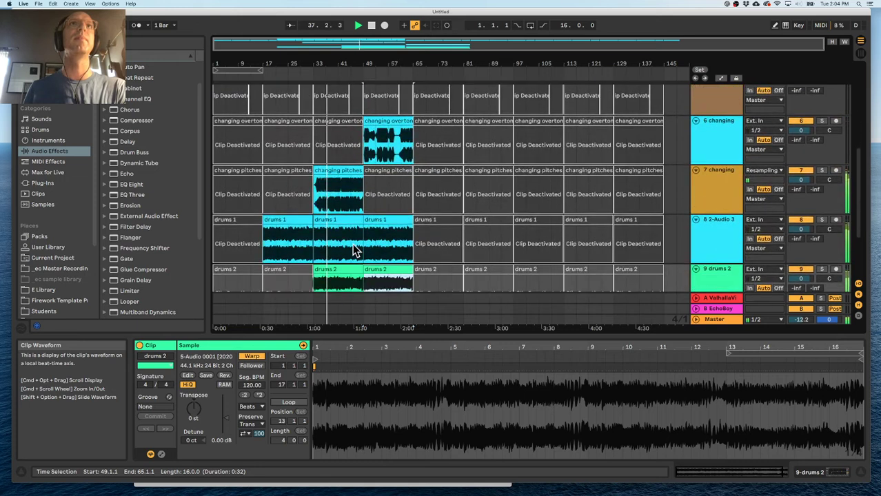
left_click_drag(332, 68, 320, 217)
left_click(274, 195)
key("space")
left_click_drag(273, 195, 293, 196)
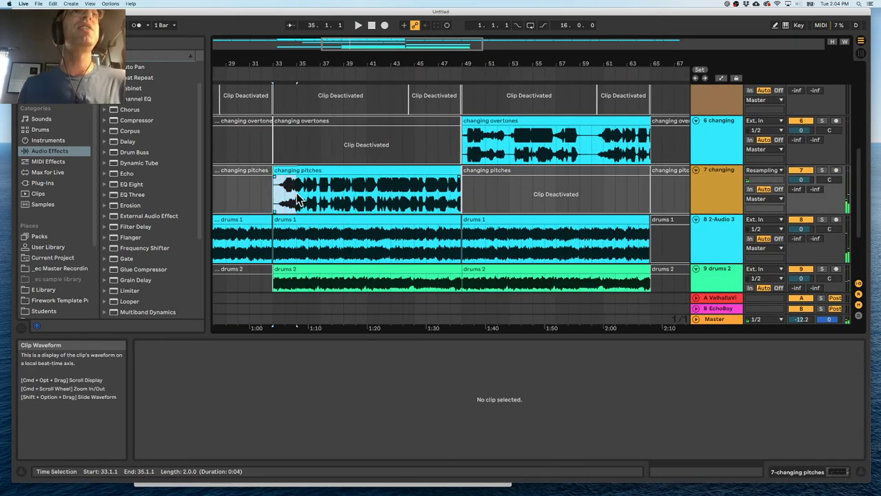
left_click_drag(278, 67, 278, 117)
left_click(314, 198)
left_click_drag(350, 196, 304, 197)
key("space")
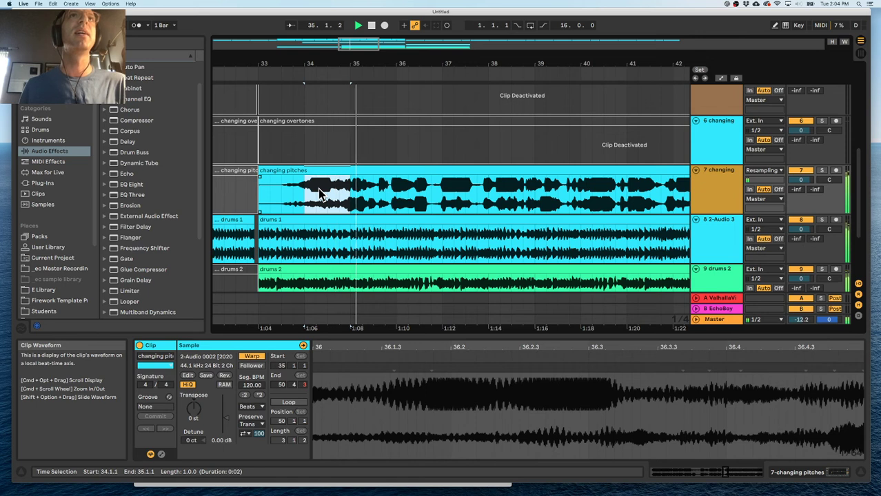
- Duplicate bar 35 of the changing pitches clip repeatedly until the repeats reach bar 42
left_click_drag(352, 196, 397, 200)
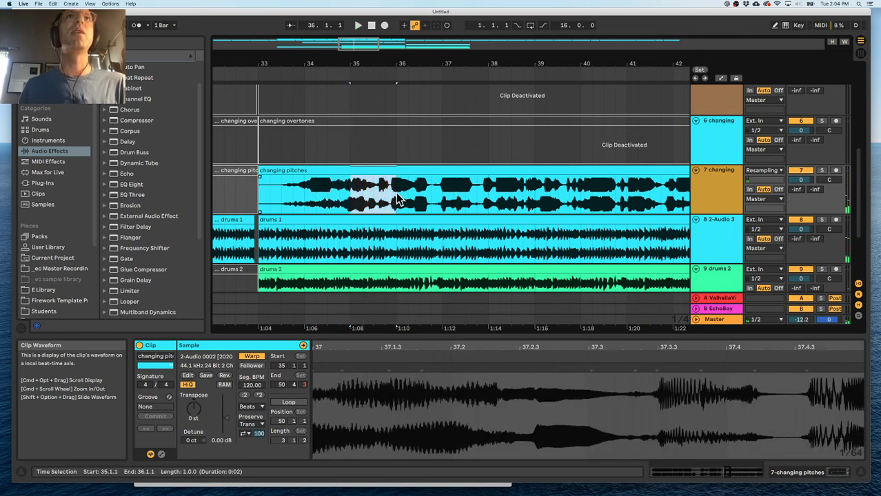
key("super+d")
key("super+d")
key("super+d")
key("super+d")
key("super+d")
- Move the remainder of the changing pitches clip from bar 42 to bar 49, and start playback from bar 33
left_click_drag(398, 66, 329, 60)
left_click_drag(443, 171, 544, 182)
left_click(295, 191)
key("space")
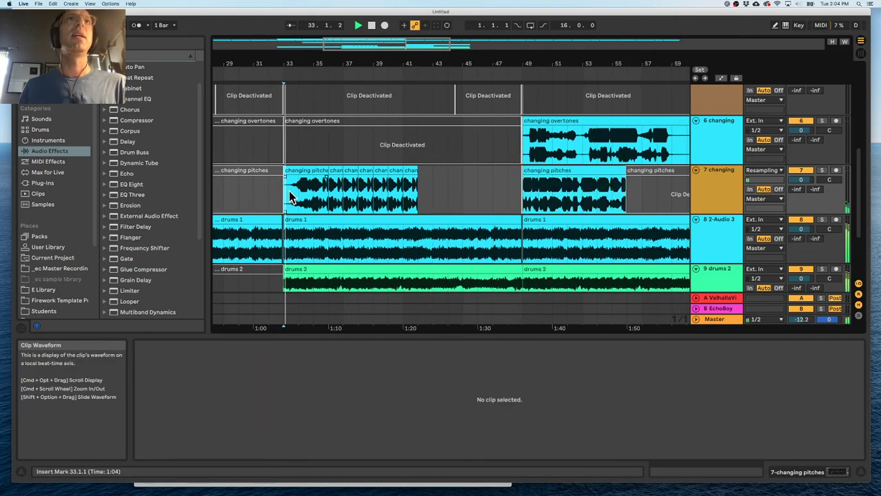
- Extend the last repeated changing pitches piece from bar 41 to bar 49 to close the gap
scroll(318, 224, "down", 3)
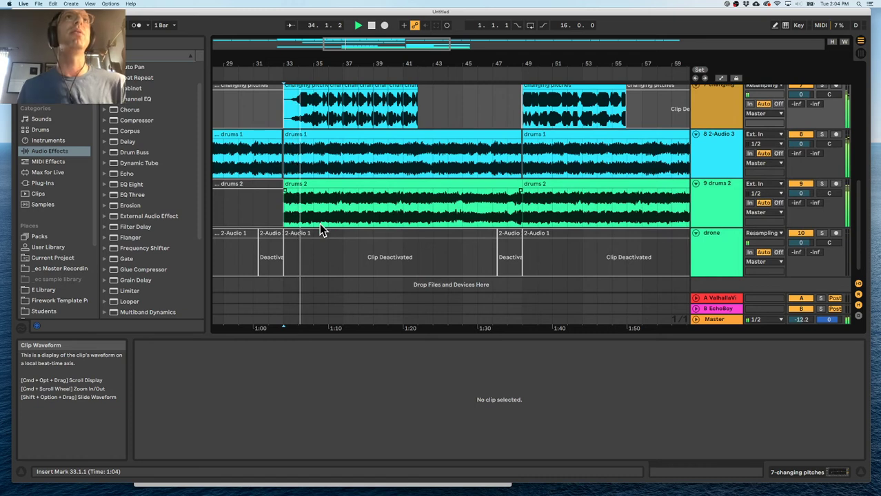
scroll(328, 168, "up", 2)
left_click(411, 132)
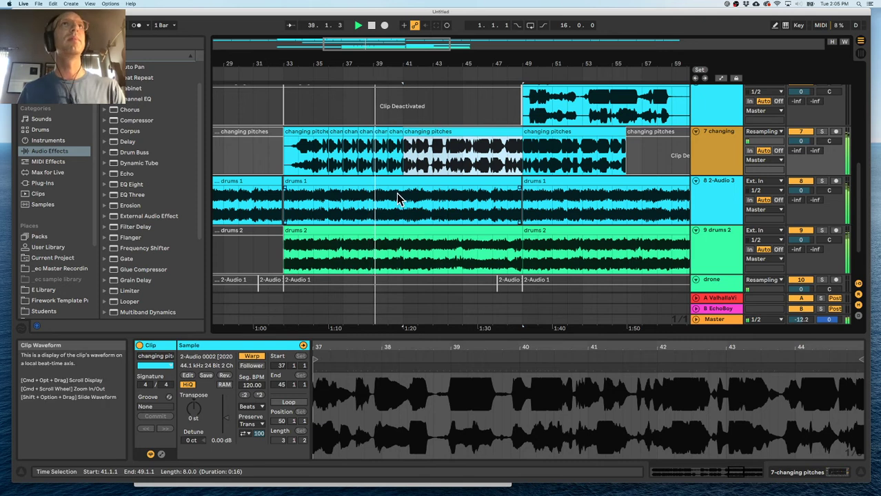
- Close the clip details and activate the track 1 drone clips from bar 49 to about bar 71
left_click_drag(402, 60, 343, 63)
scroll(365, 172, "up", 1)
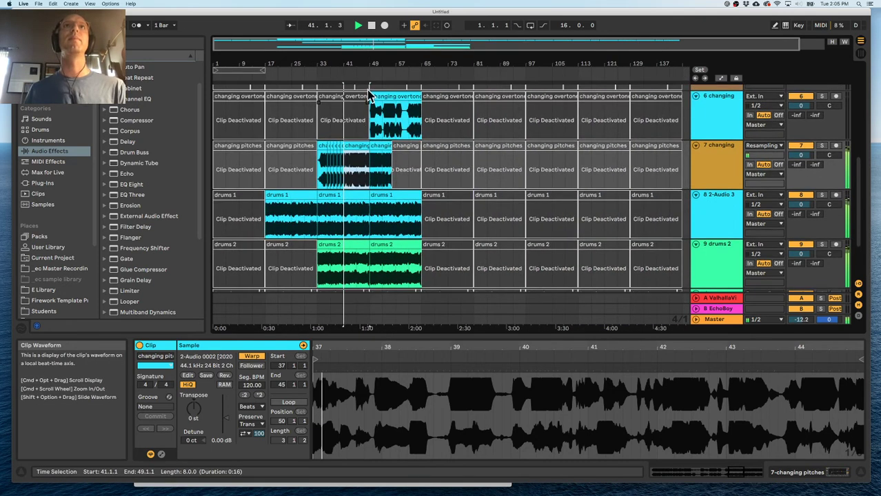
double_click(460, 336)
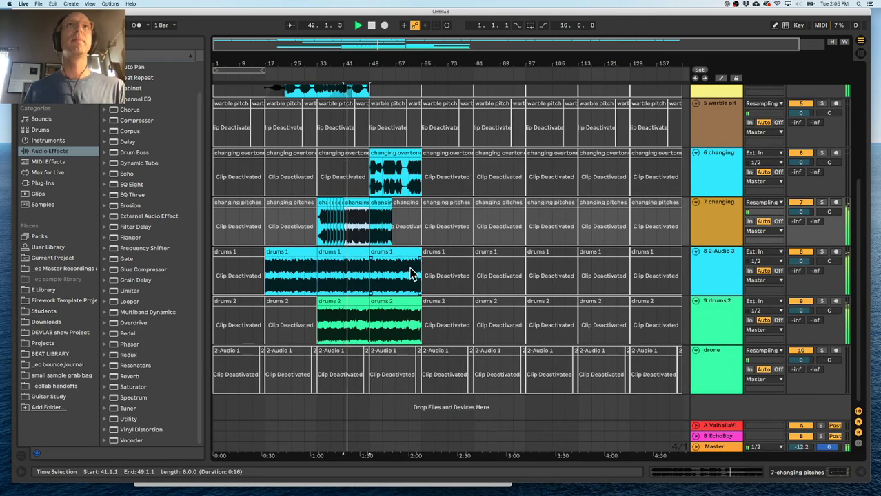
scroll(412, 268, "up", 5)
scroll(412, 269, "up", 1)
left_click(379, 95)
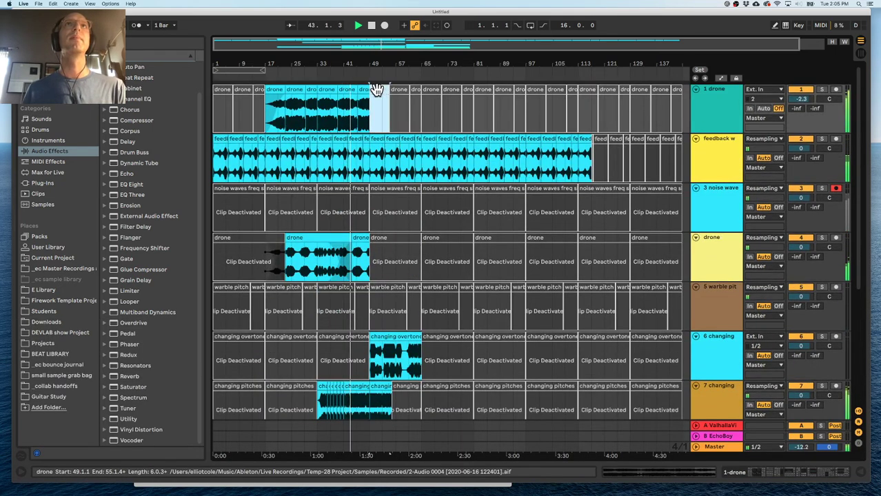
left_click_drag(393, 94, 430, 90)
key("0")
- Activate the noise waves freq shifter, track 4 drone and warble pitch shifts clips from bar 49 to bar 65
left_click(400, 191)
key("0")
left_click(402, 239)
key("0")
left_click(402, 288)
key("0")
left_click_drag(413, 287, 429, 299)
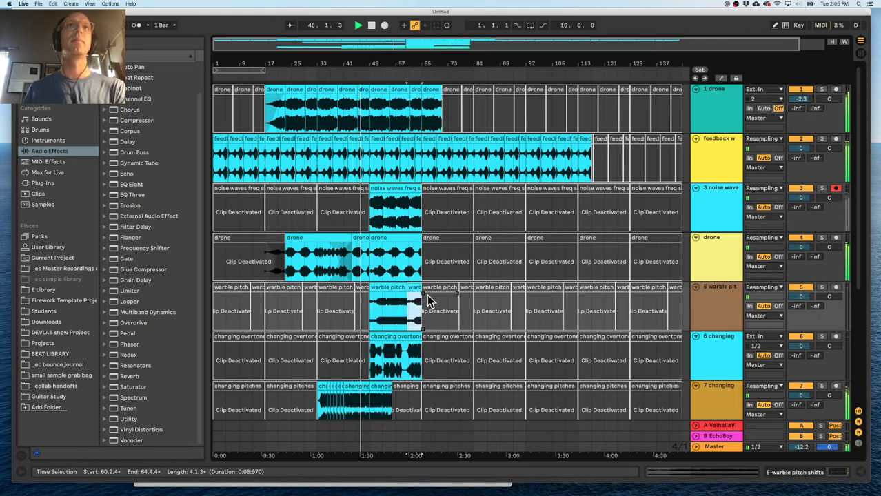
- Activate the rest of the changing pitches clips up to bar 65, and the drums 1 and drums 2 clips at bar 65
scroll(428, 314, "down", 5)
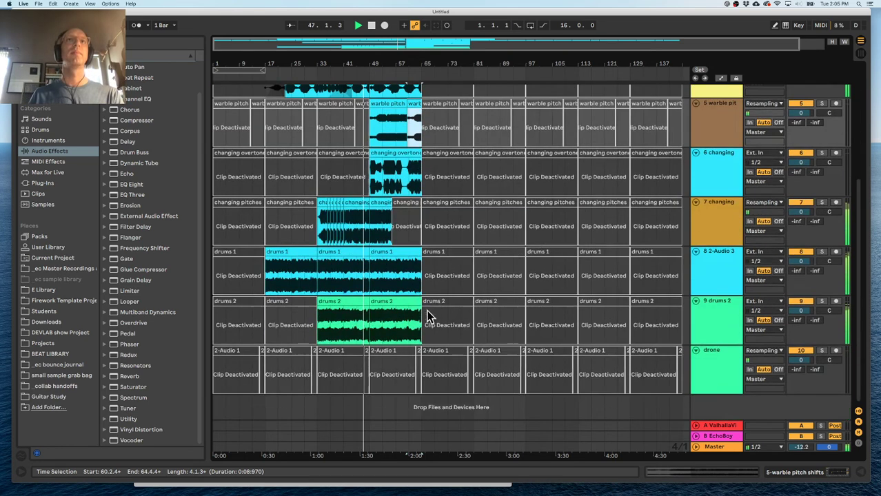
left_click(407, 205)
key("0")
left_click(441, 301)
key("0")
left_click(443, 262)
key("0")
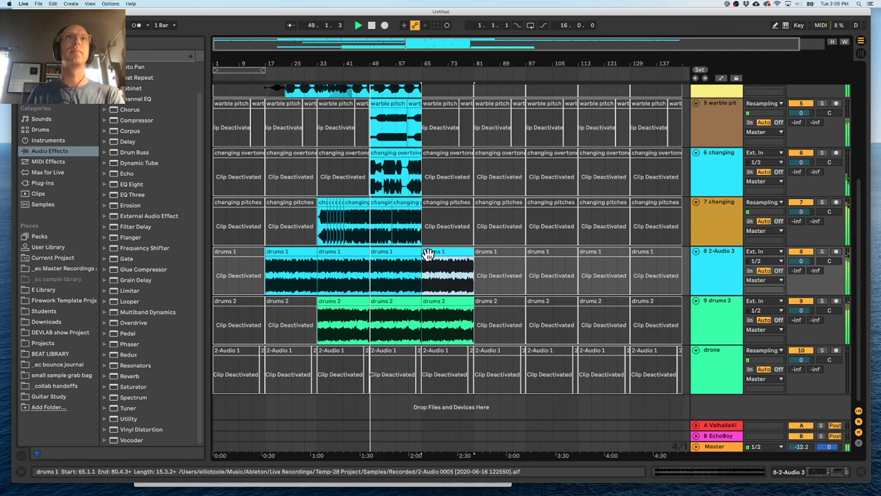
- Activate the 2-Audio 1 clip at bar 49 on the track 10 drone track
left_click(393, 352)
key("0")
scroll(392, 331, "up", 5)
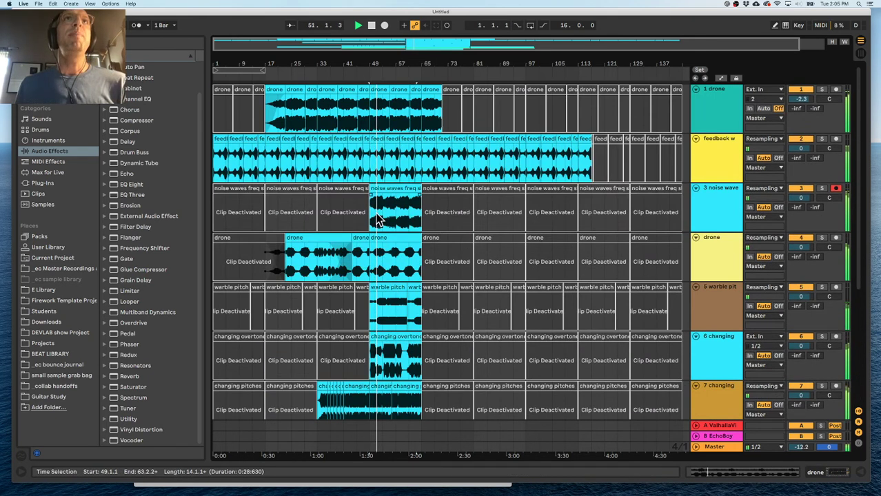
- Lower the master volume to -24.0 dB
left_click_drag(800, 446, 799, 451)
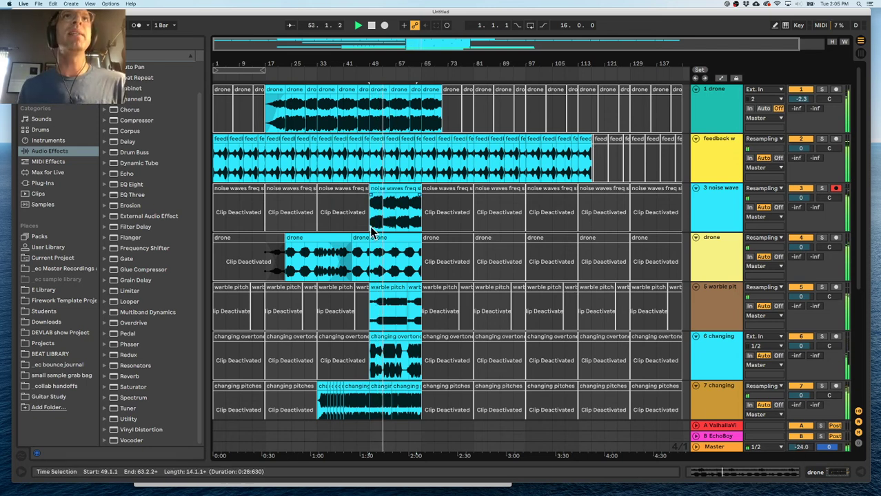
left_click(372, 191)
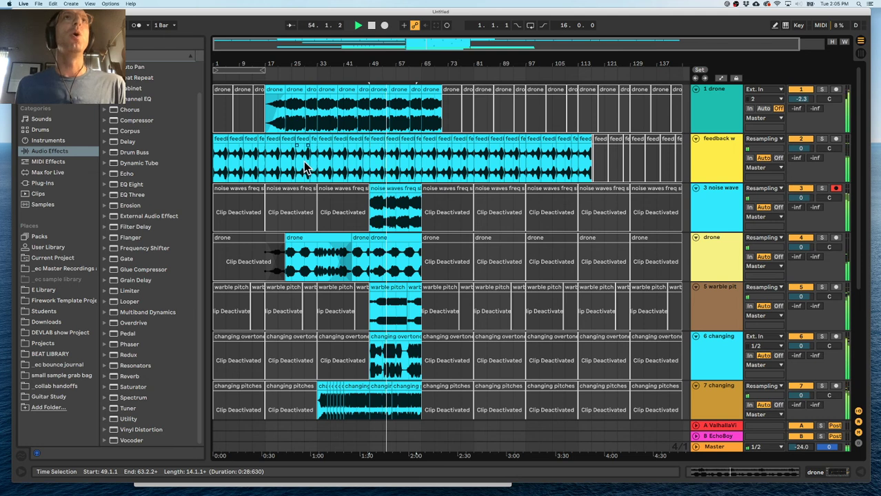
- Insert a new audio track after the track 1 drone track
left_click_drag(388, 61, 387, 85)
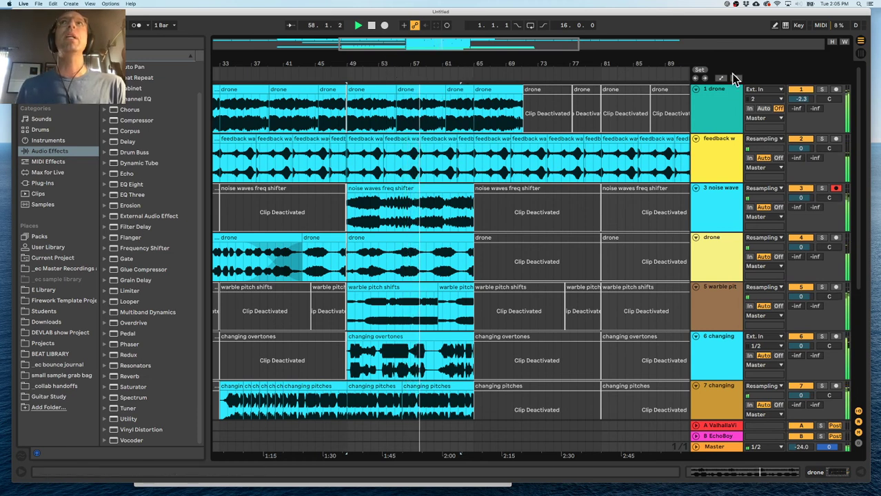
left_click(741, 110)
key("super+t")
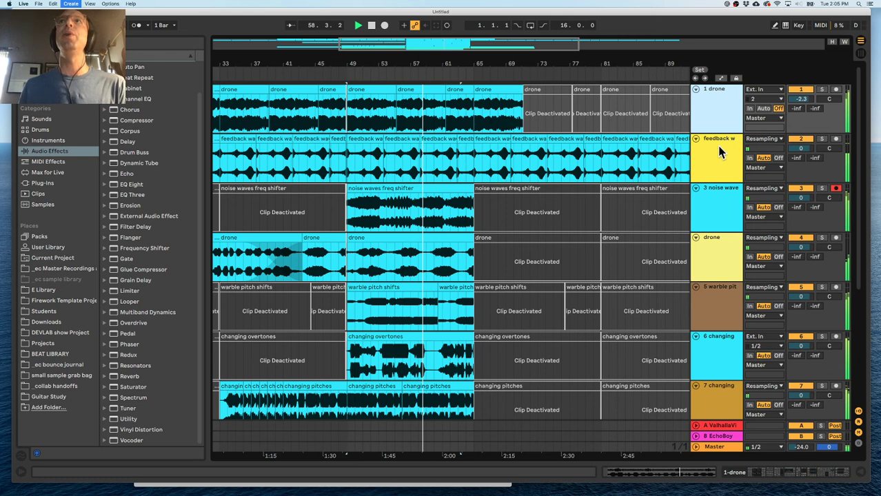
- Move the Simpler track above the drone track and create an empty four-bar MIDI clip on it at bar 1
left_click_drag(714, 139, 716, 102)
left_click_drag(443, 63, 401, 65)
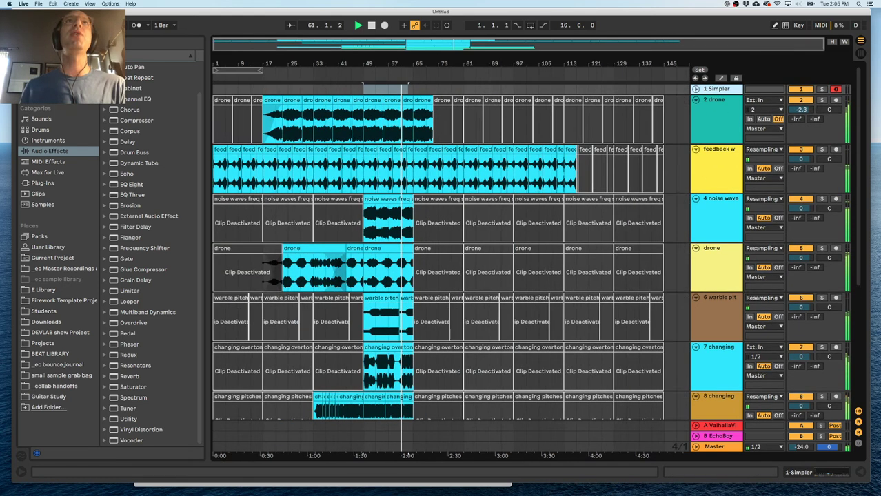
left_click(216, 89)
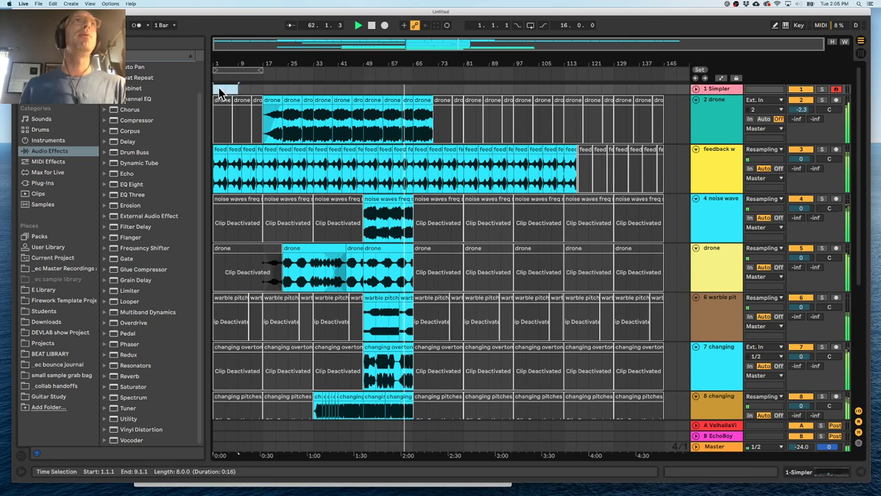
double_click(217, 90)
right_click(218, 89)
left_click(216, 91)
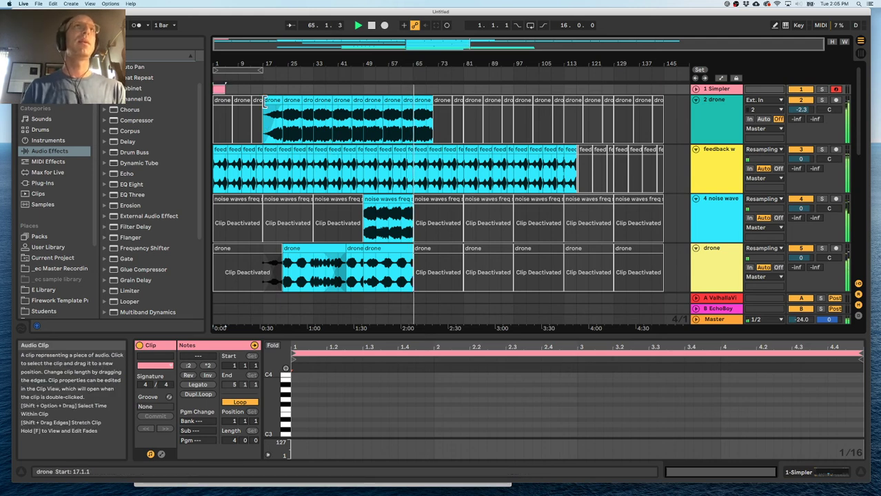
- Name the Simpler track's MIDI clip "4 bars" and duplicate it end to end until the copies reach bar 145
left_click_drag(235, 62, 249, 90)
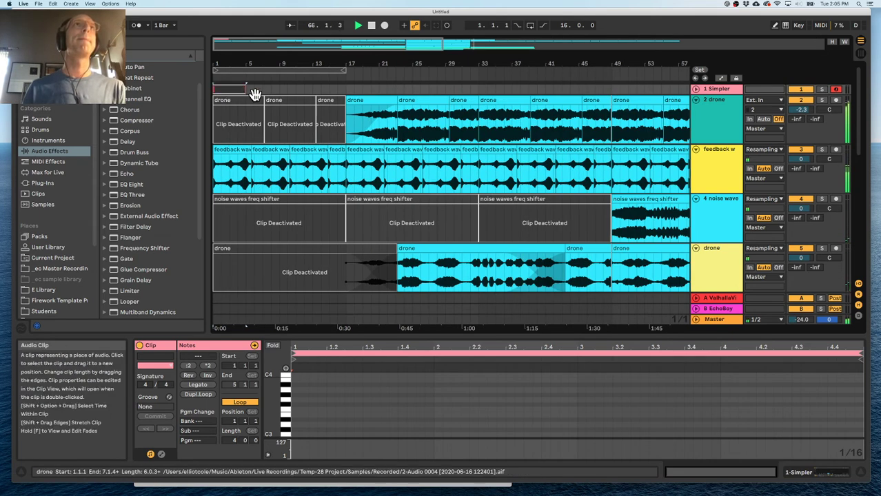
type("4 bars")
key("Return")
key("super+d")
key("super+d")
key("super+d")
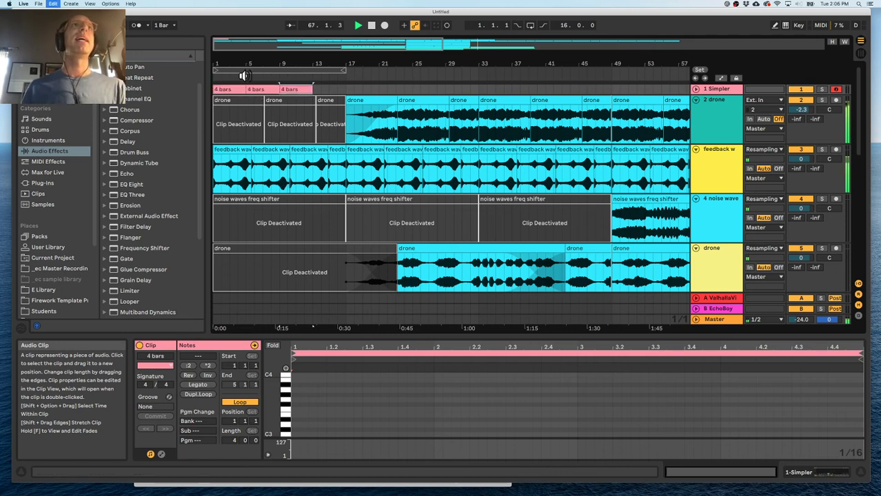
left_click_drag(249, 68, 226, 67)
key("super+d")
key("super+d")
key("super+d")
key("super+d")
key("super+d")
key("super+d")
key("super+d")
key("super+d")
key("super+d")
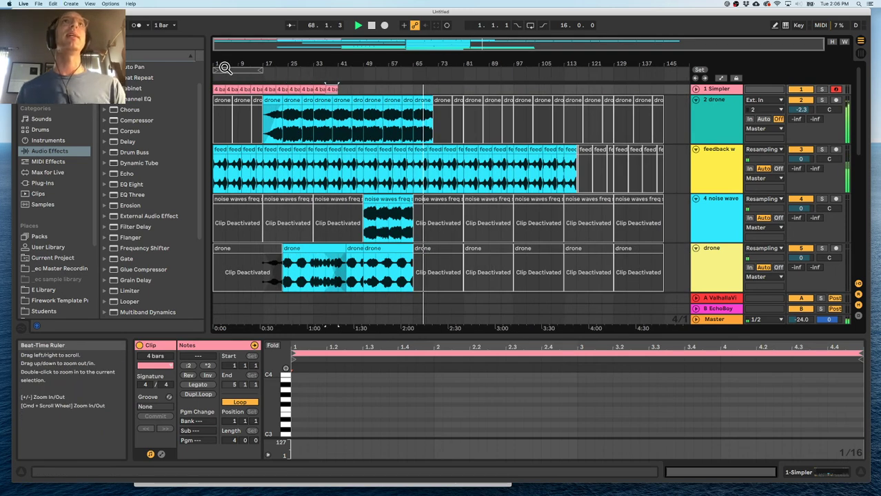
key("super+d")
key("super+d")
key("super+d")
key("super+d")
key("super+d")
key("super+d")
key("super+d")
key("super+d")
key("super+d")
key("super+d")
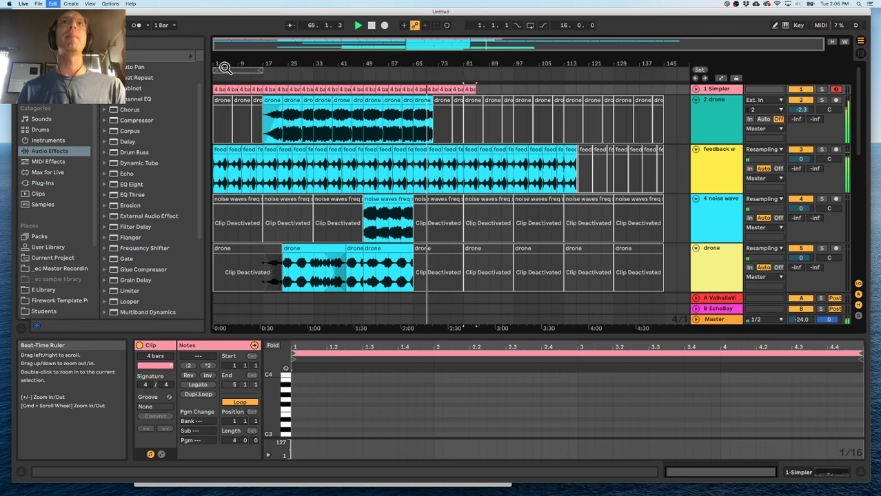
key("super+d")
key("super+d")
key("super+d")
key("super+d")
key("super+d")
key("super+d")
key("super+d")
key("super+d")
key("super+d")
key("super+d")
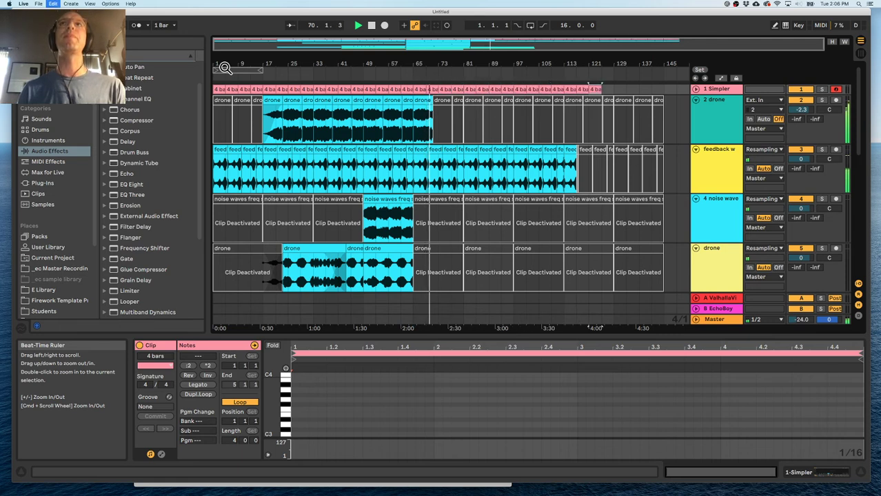
key("super+d")
key("super+d")
key("super+d")
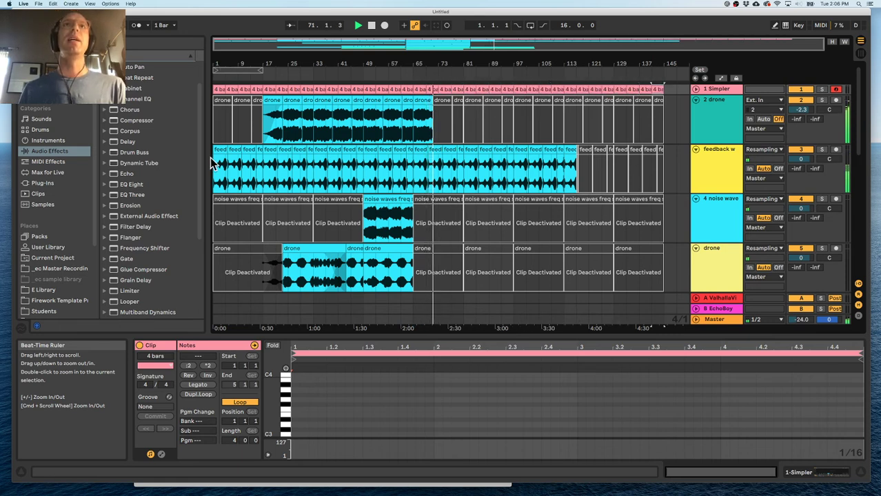
- Hide the clip detail view to give the arrangement tracks more room
scroll(338, 151, "down", 5)
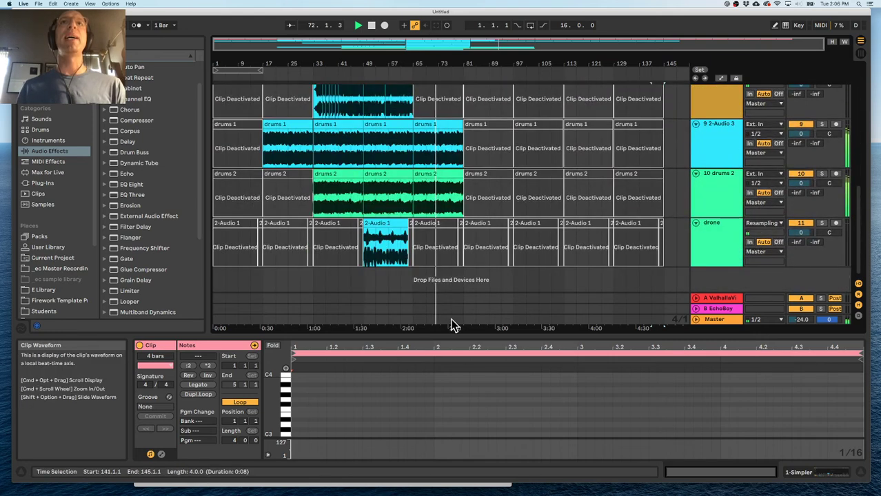
key("super+alt+l")
scroll(448, 276, "up", 5)
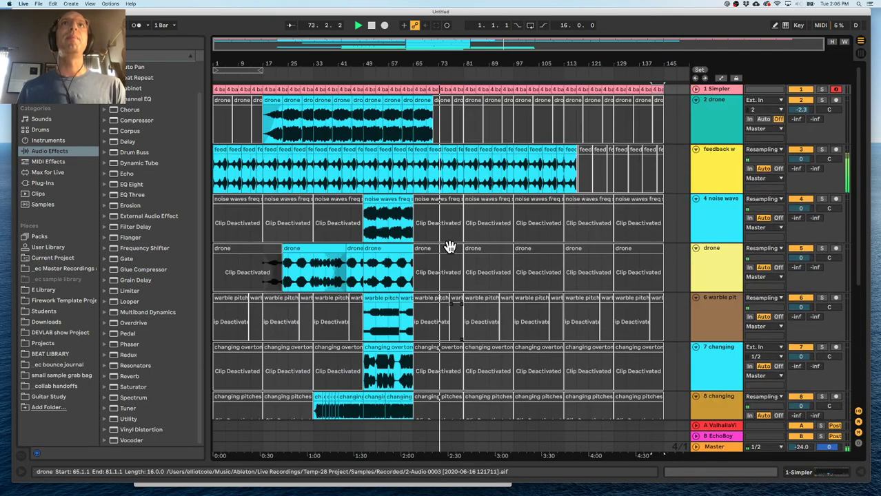
- Stop playback and review the clip layout across all arrangement tracks, from the Simpler track to the track 11 drone
left_click(396, 230)
scroll(395, 230, "down", 3)
left_click(395, 230)
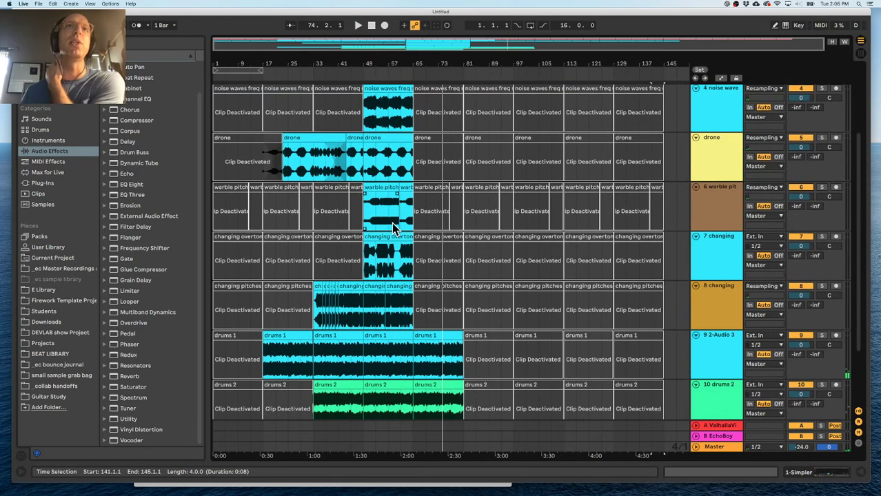
scroll(394, 227, "down", 2)
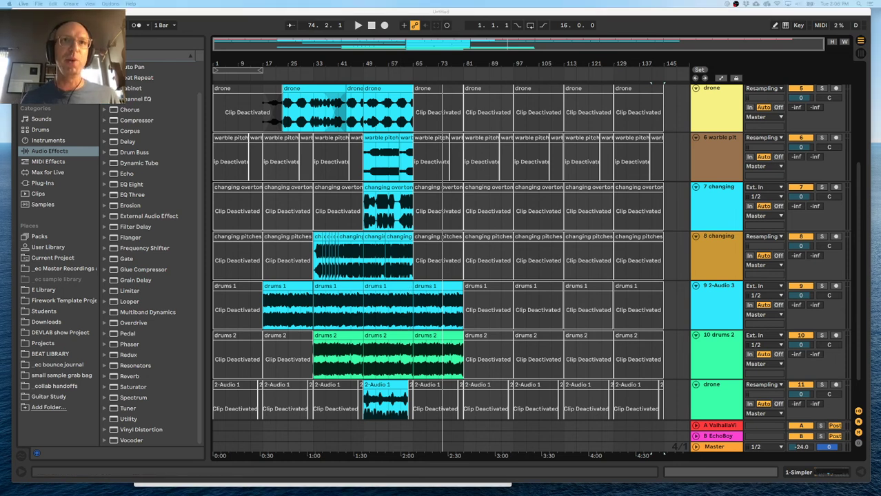
scroll(227, 160, "up", 5)
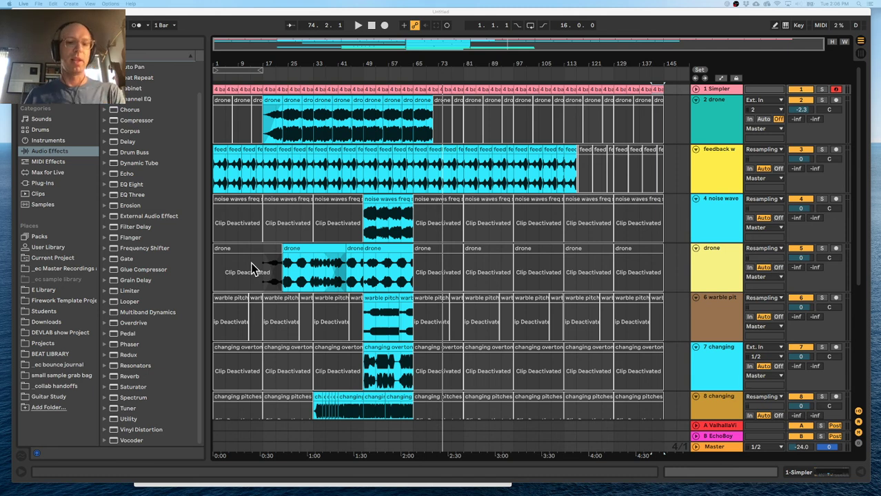
- Switch to the TextEdit recipe notes, highlight the line on drawing automation in rhythm, and unbold the closing parenthesis after "command D"
key("super+Tab")
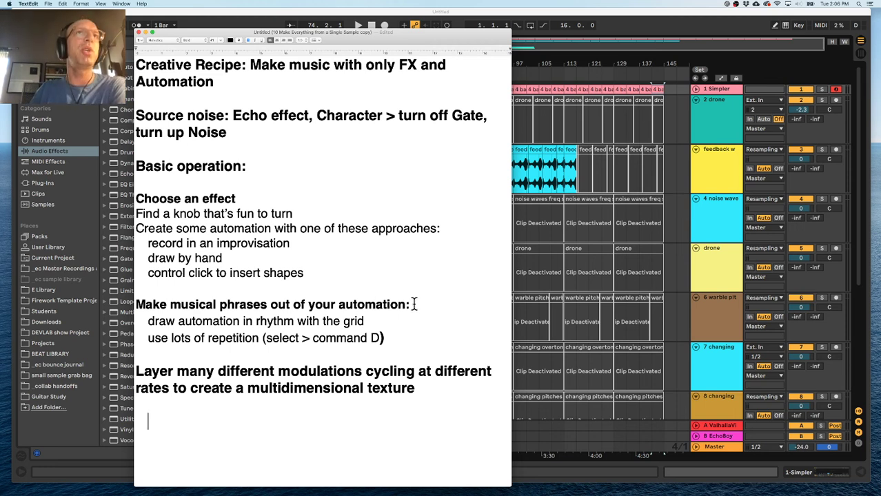
left_click_drag(367, 320, 153, 325)
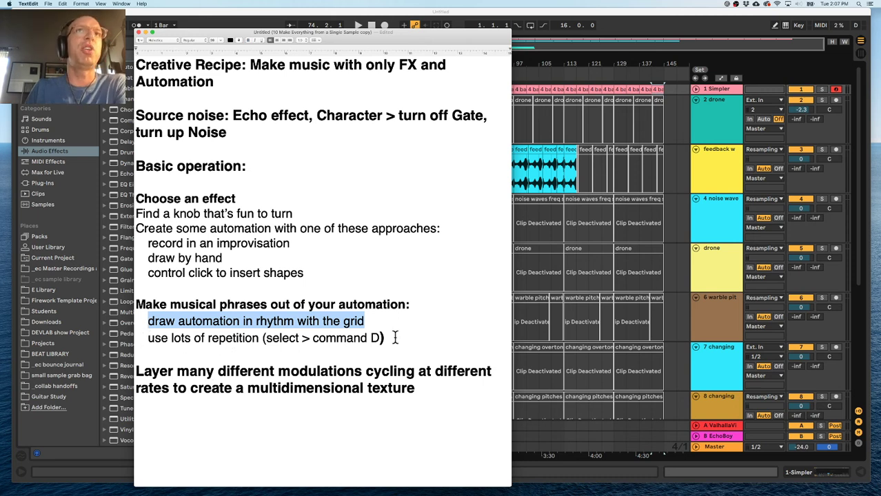
left_click_drag(387, 337, 377, 338)
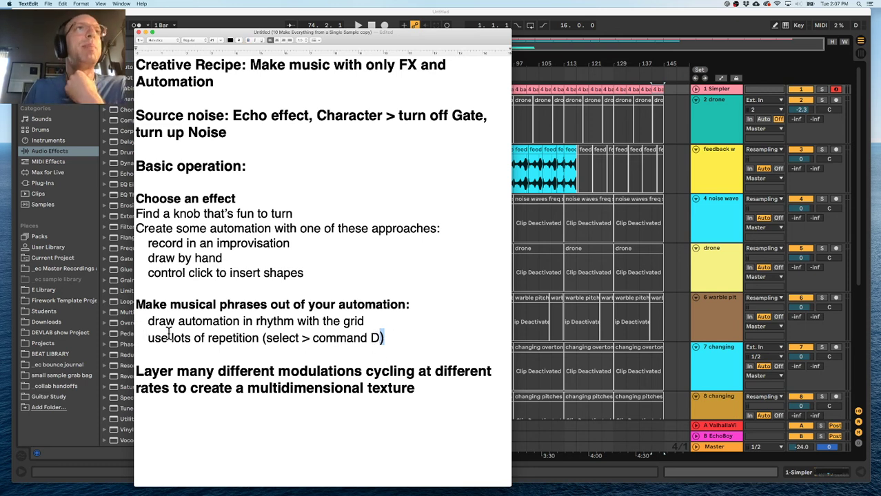
- Switch to Ableton Live, select half a beat at 1.2.1 on the feedback waves track, and briefly display the automation lanes against the grid
left_click(521, 62)
mouse_move(221, 64)
left_mouse_down()
mouse_move(220, 173)
mouse_move(214, 63)
left_mouse_up()
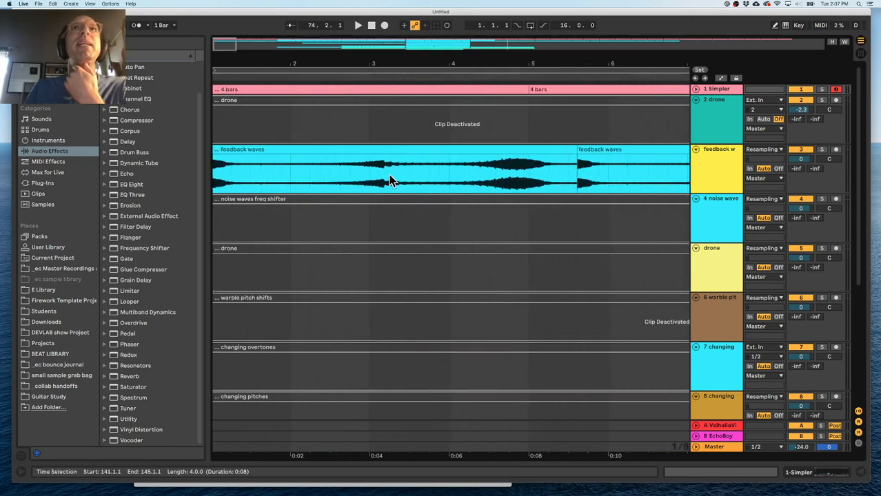
left_click(239, 180)
key("a")
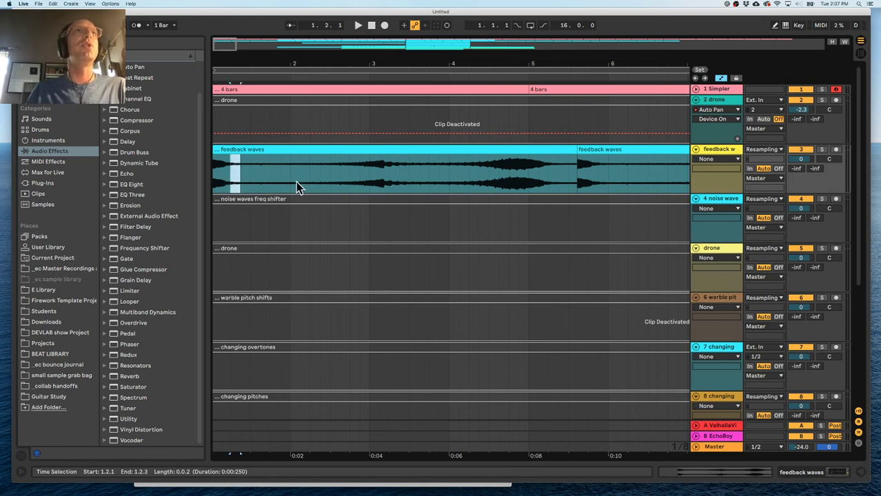
left_click_drag(364, 64, 233, 64)
key("a")
left_click_drag(334, 68, 263, 67)
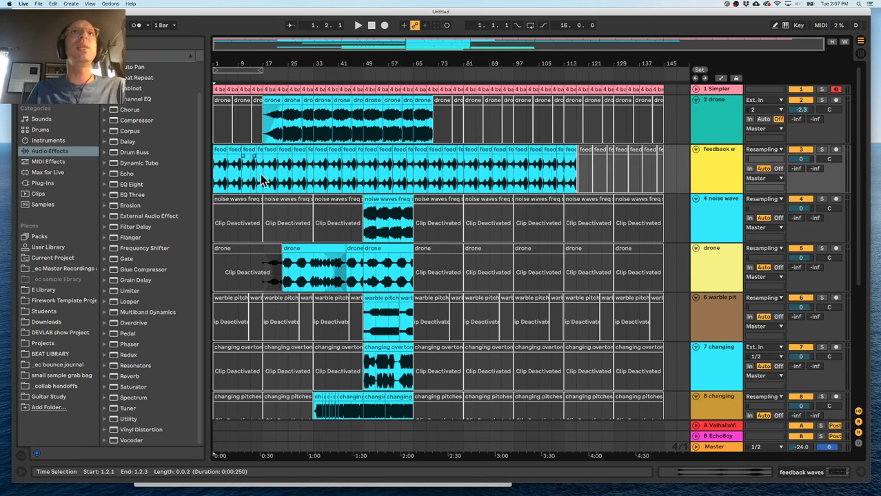
- Look over the arrangement down to the drums and drone tracks and bring up the TextEdit recipe notes once more
scroll(369, 324, "down", 6)
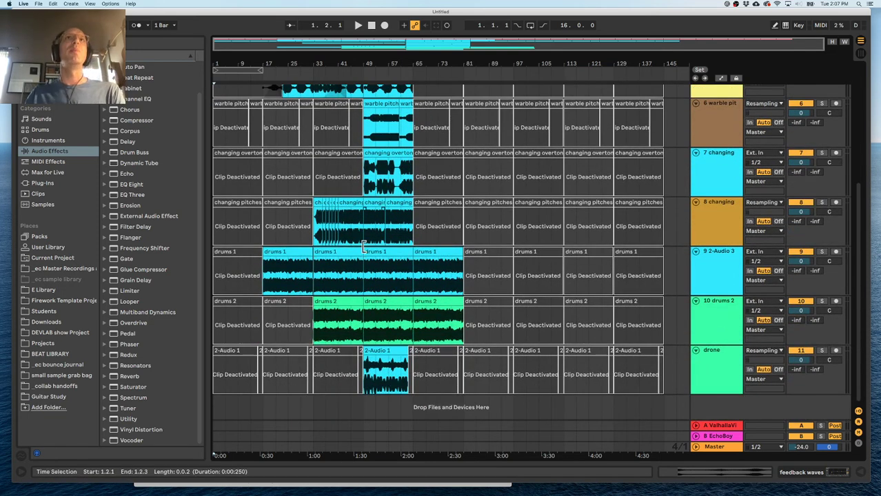
scroll(372, 255, "up", 5)
scroll(373, 258, "up", 2)
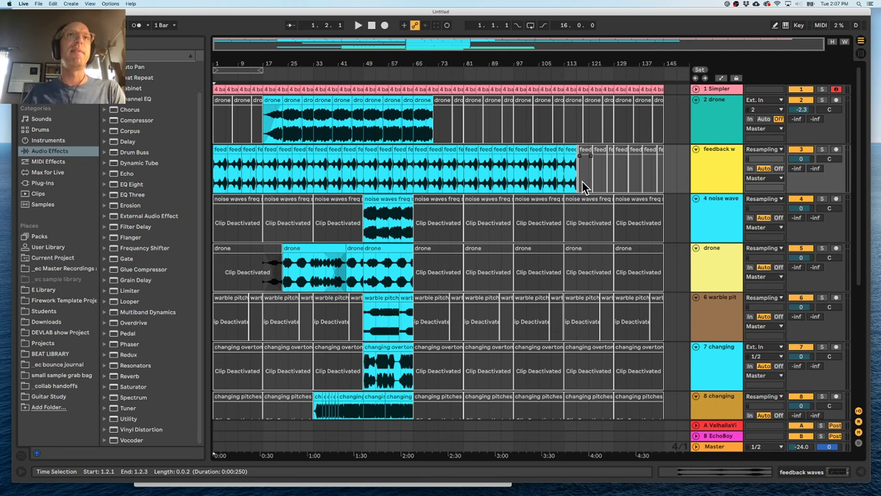
key("super+Tab")
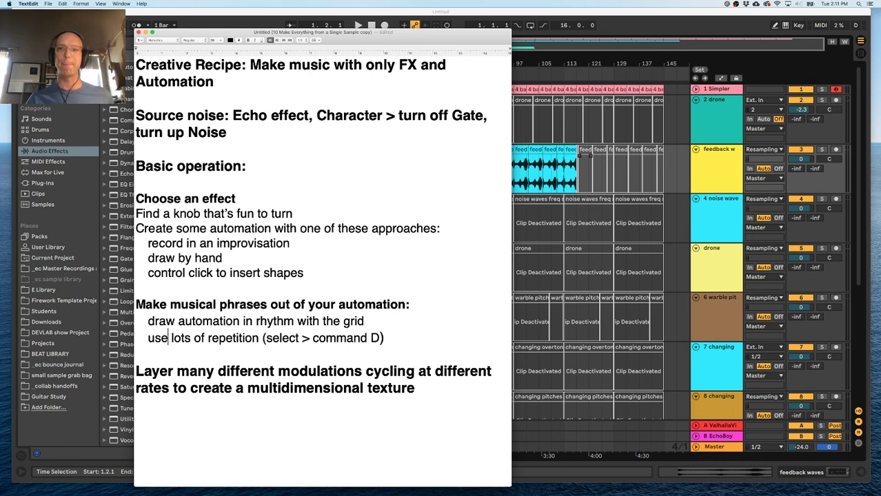
key("super+Tab")
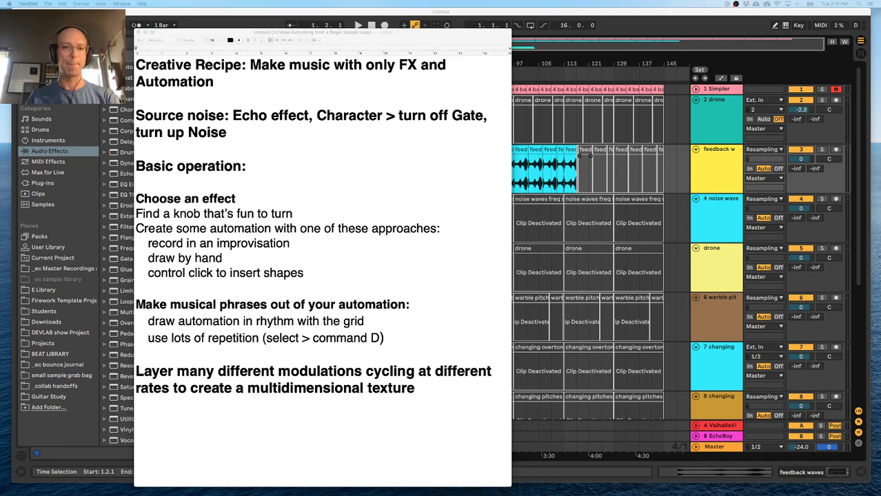